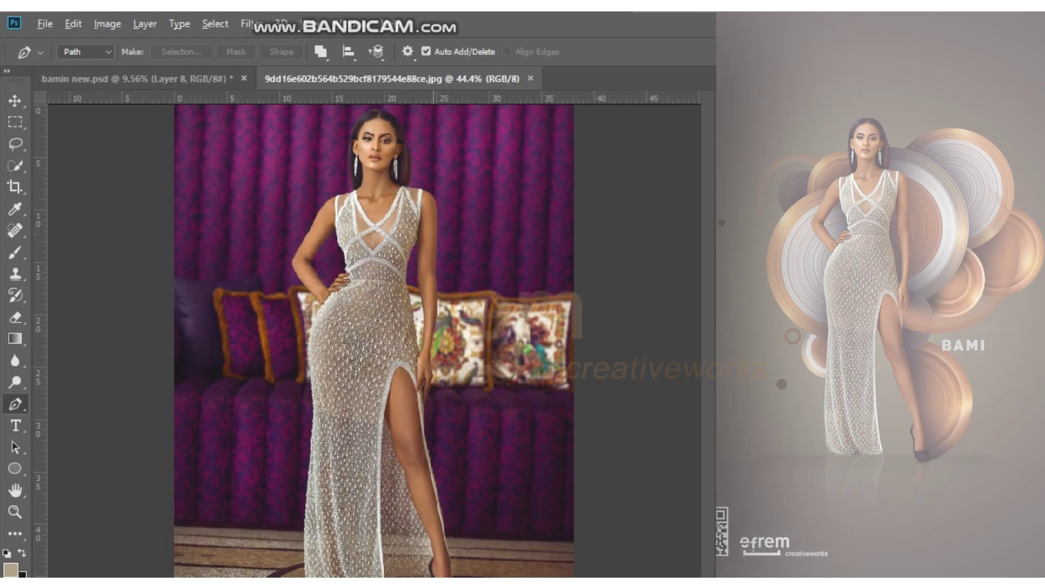
Zoom in and start the path at the dress edge, curving down the leg's inner edge.
scroll(387, 273, "up", 2)
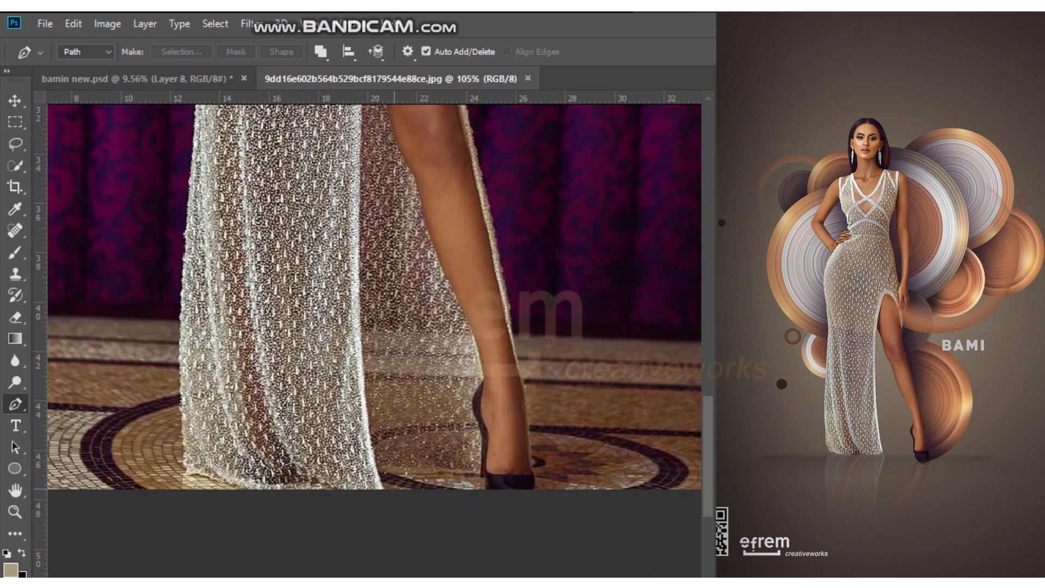
left_click(387, 488)
scroll(350, 409, "up", 3)
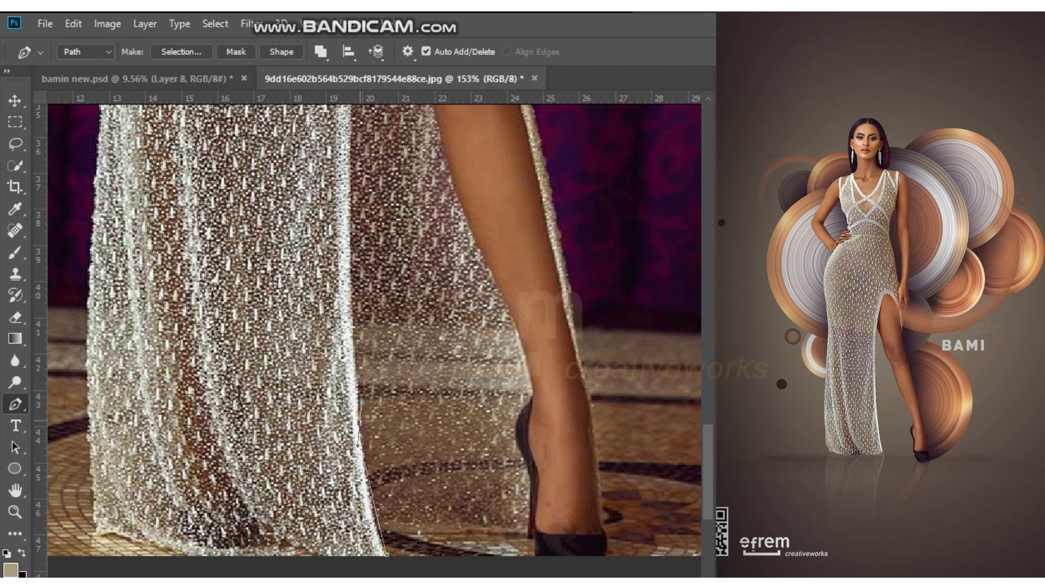
scroll(363, 430, "up", 1)
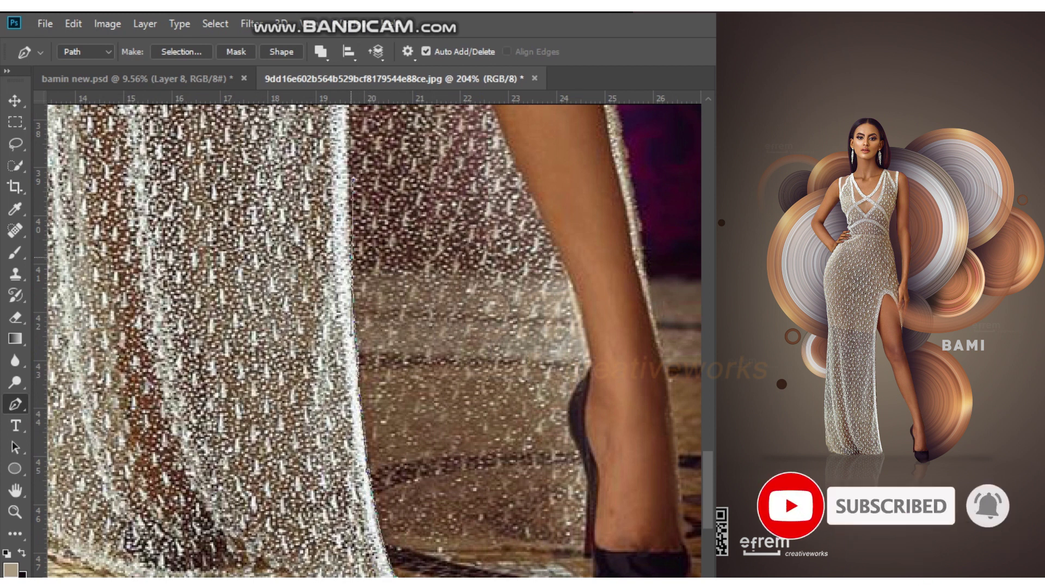
scroll(351, 257, "up", 3)
scroll(351, 392, "up", 2)
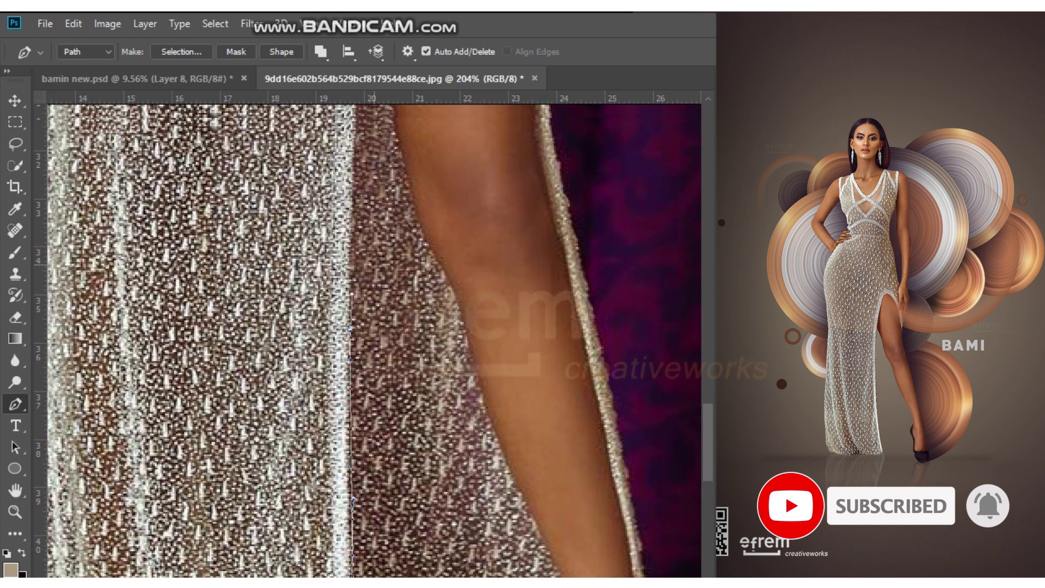
scroll(351, 392, "up", 2)
scroll(351, 392, "up", 2)
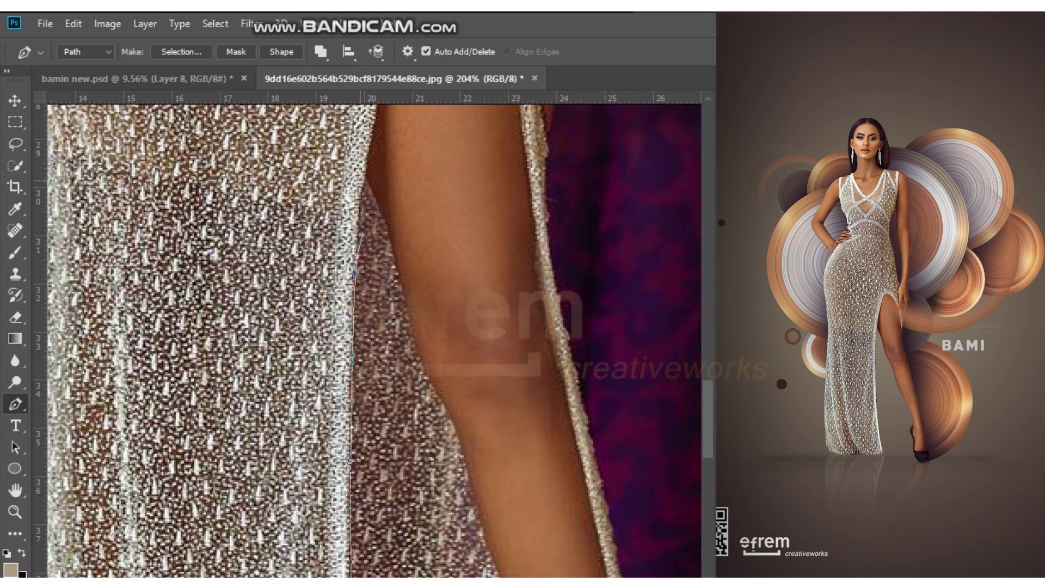
scroll(363, 257, "up", 2)
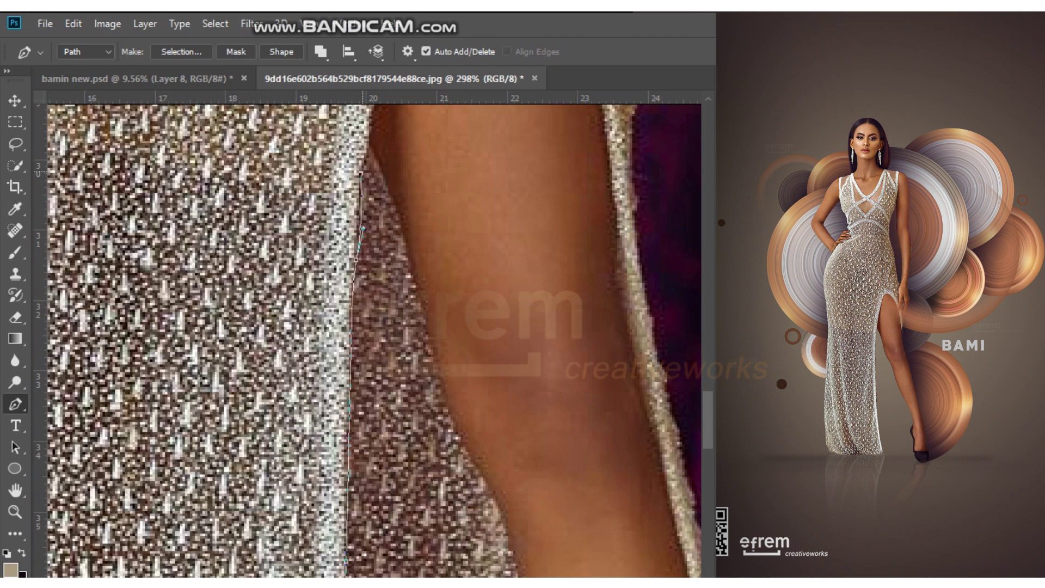
left_click_drag(418, 300, 430, 381)
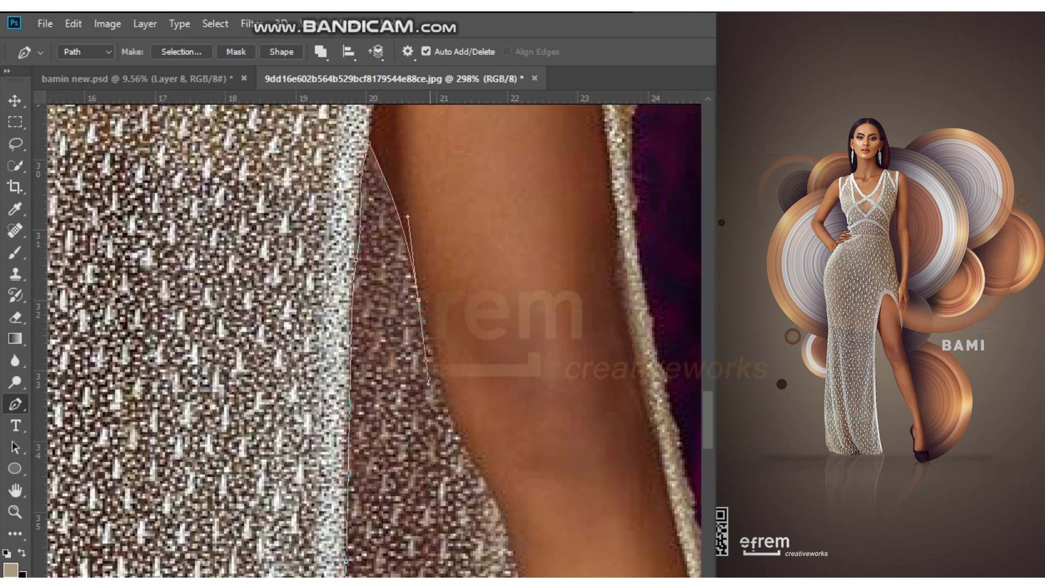
Continue the curved path down along the leg toward the shoe.
scroll(431, 381, "right", 3)
left_click_drag(403, 471, 453, 539)
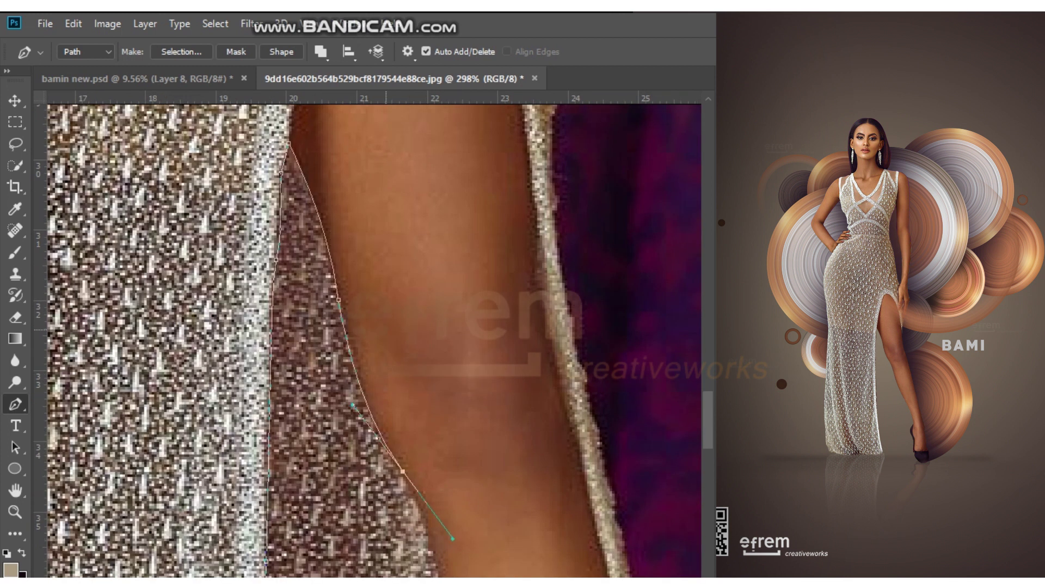
scroll(294, 381, "up", 1)
scroll(374, 341, "down", 2)
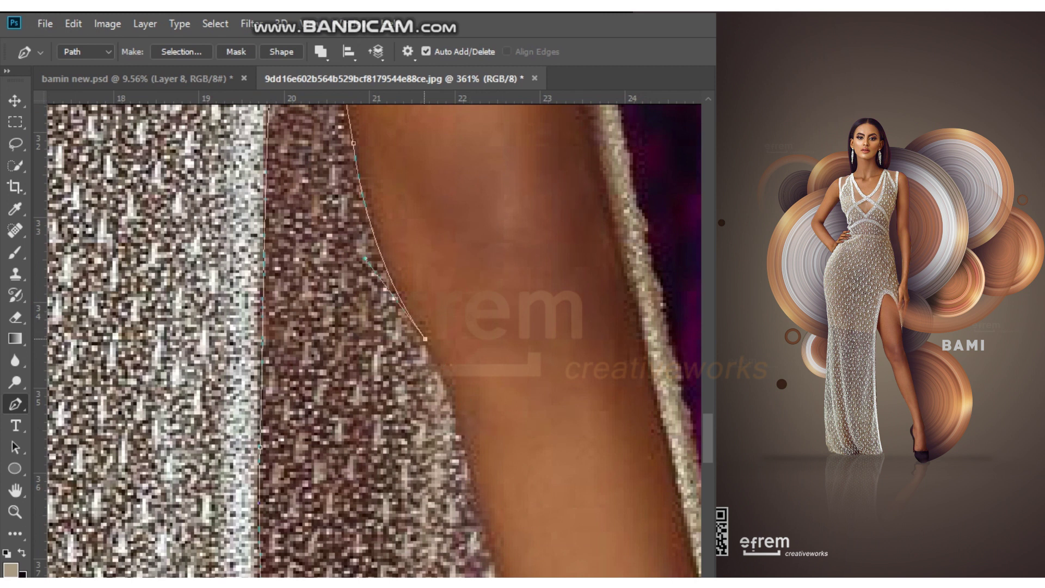
scroll(426, 339, "down", 3)
mouse_move(483, 442)
left_mouse_down()
mouse_move(517, 570)
mouse_move(431, 340)
left_mouse_up()
scroll(431, 339, "down", 8)
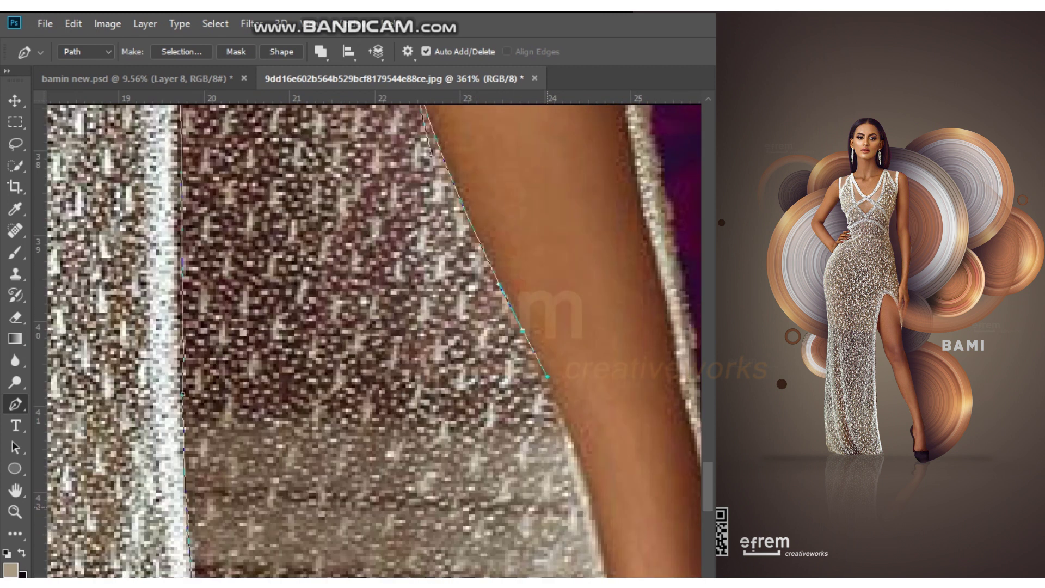
left_click_drag(593, 457, 602, 528)
scroll(545, 338, "down", 3)
Trace the path further down the leg edge and around the shoe.
left_click(600, 489)
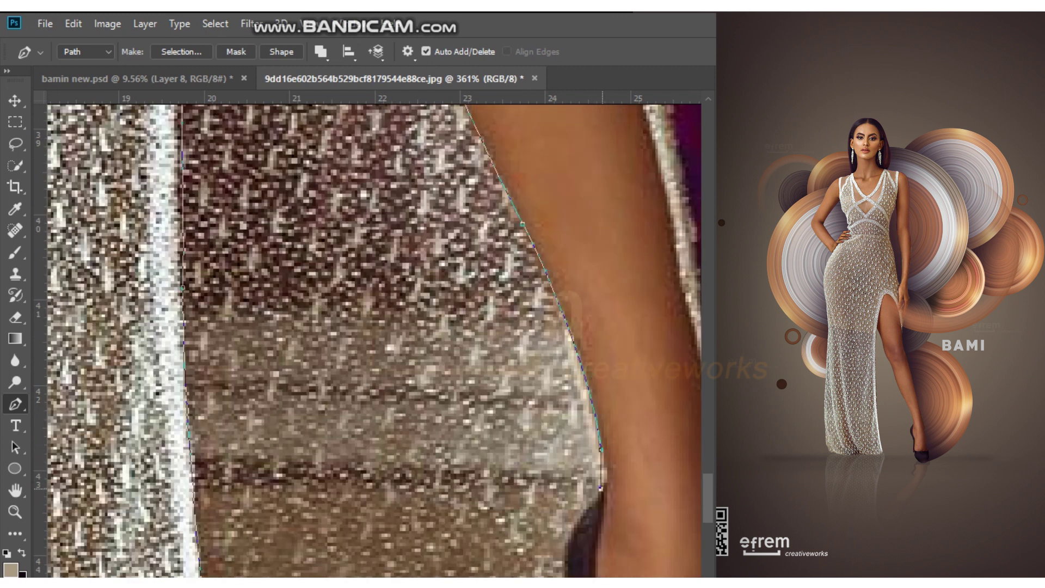
scroll(599, 479, "down", 3)
scroll(599, 479, "down", 2)
left_click_drag(561, 446, 577, 481)
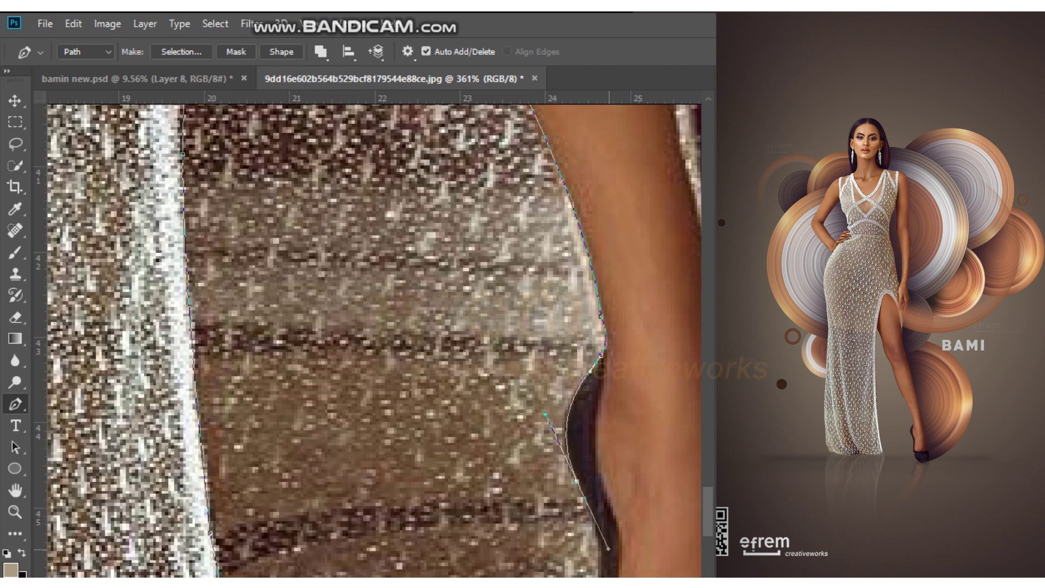
scroll(577, 481, "down", 1)
scroll(599, 381, "down", 4)
left_click_drag(601, 375, 598, 512)
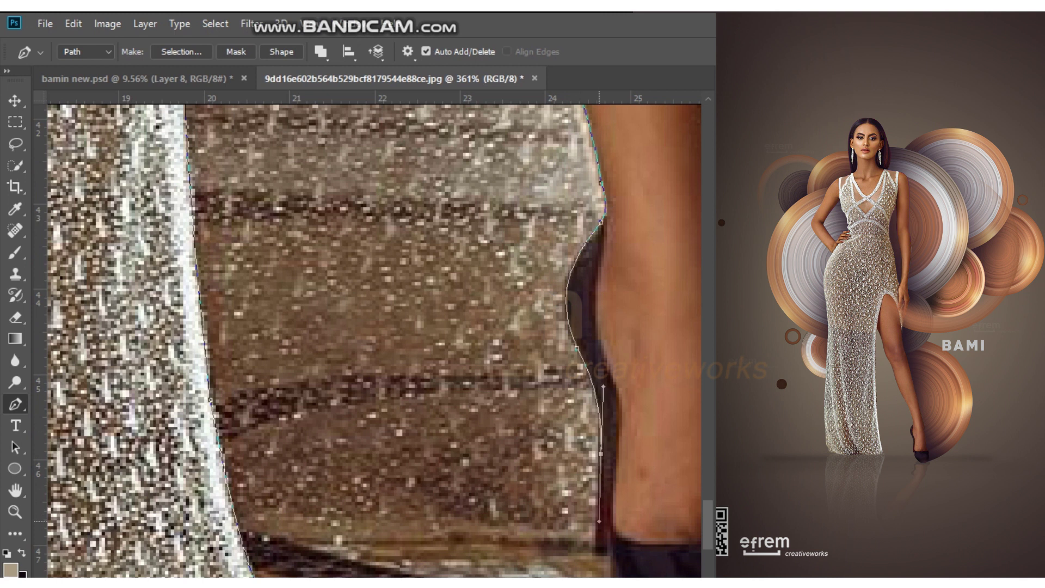
left_click_drag(601, 557, 609, 539)
scroll(609, 539, "down", 4)
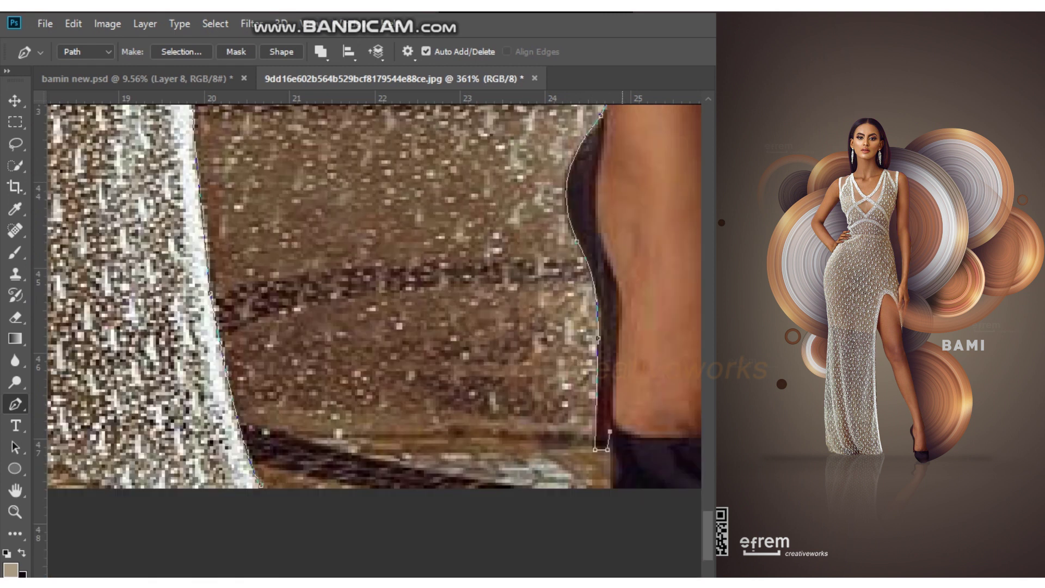
scroll(374, 296, "right", 7)
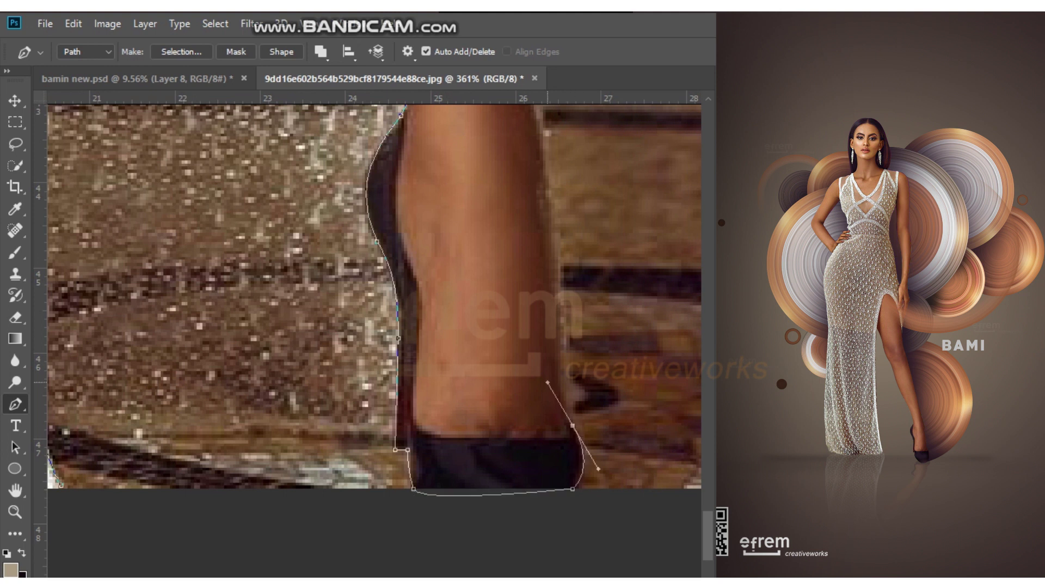
Carry the path up the back of the heel and leg.
scroll(570, 418, "up", 3)
left_click(547, 165)
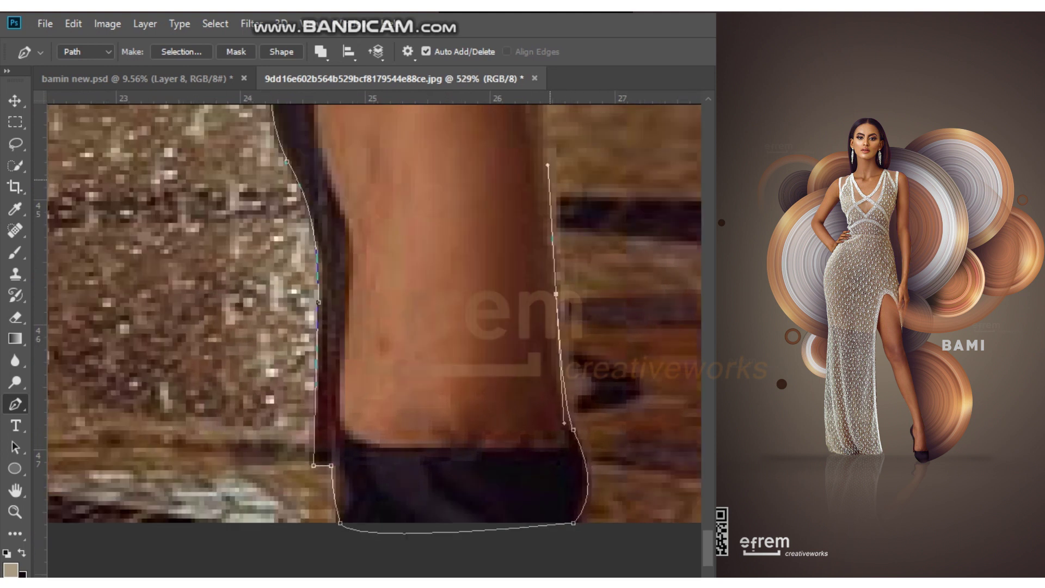
scroll(549, 164, "down", 2)
scroll(552, 164, "up", 4)
left_click_drag(519, 188, 496, 141)
Add anchor points up the leg's right edge toward the thigh.
scroll(497, 141, "up", 6)
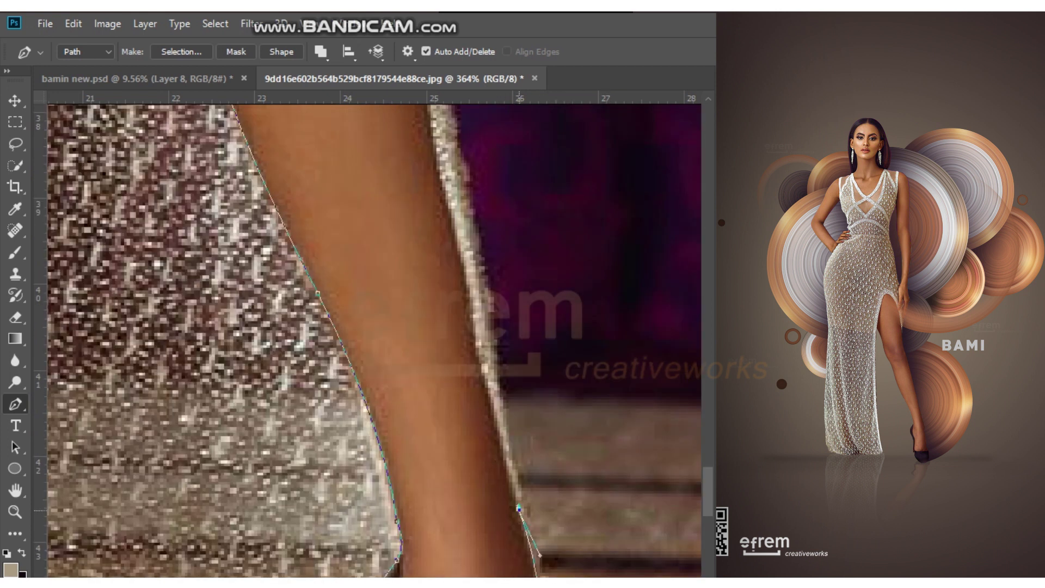
scroll(520, 512, "up", 1)
left_click(483, 313)
scroll(484, 307, "up", 1)
scroll(483, 387, "up", 1)
left_click(457, 330)
left_click(428, 140)
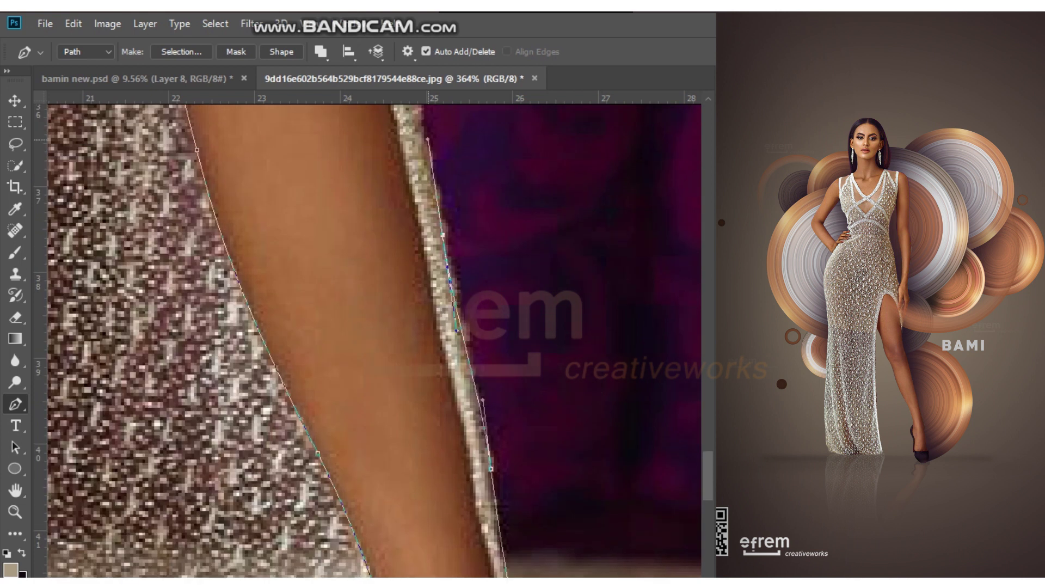
scroll(428, 139, "up", 1)
left_click(396, 179)
left_click(381, 115)
scroll(381, 114, "up", 1)
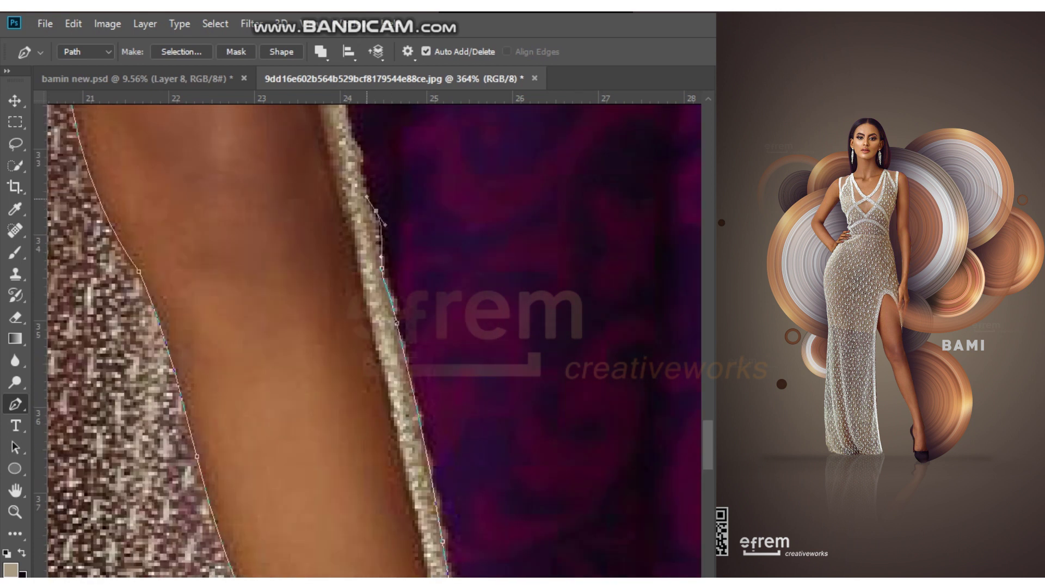
Curve the path along the dress edge and up the dress strap.
left_click(351, 137)
left_click(345, 108)
left_click_drag(345, 108, 265, 362)
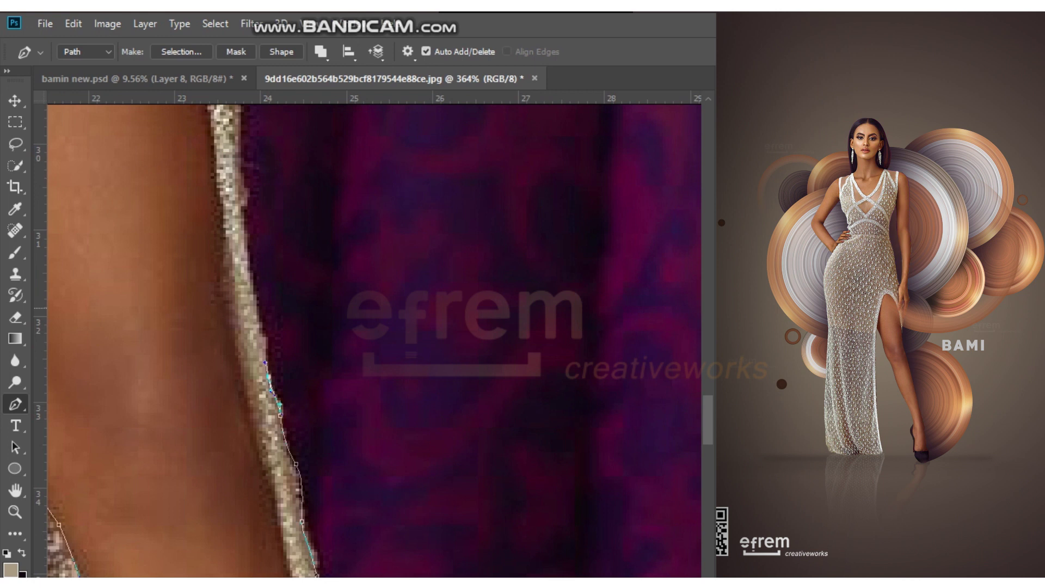
left_click(237, 210)
left_click_drag(238, 168, 239, 126)
scroll(239, 126, "up", 2)
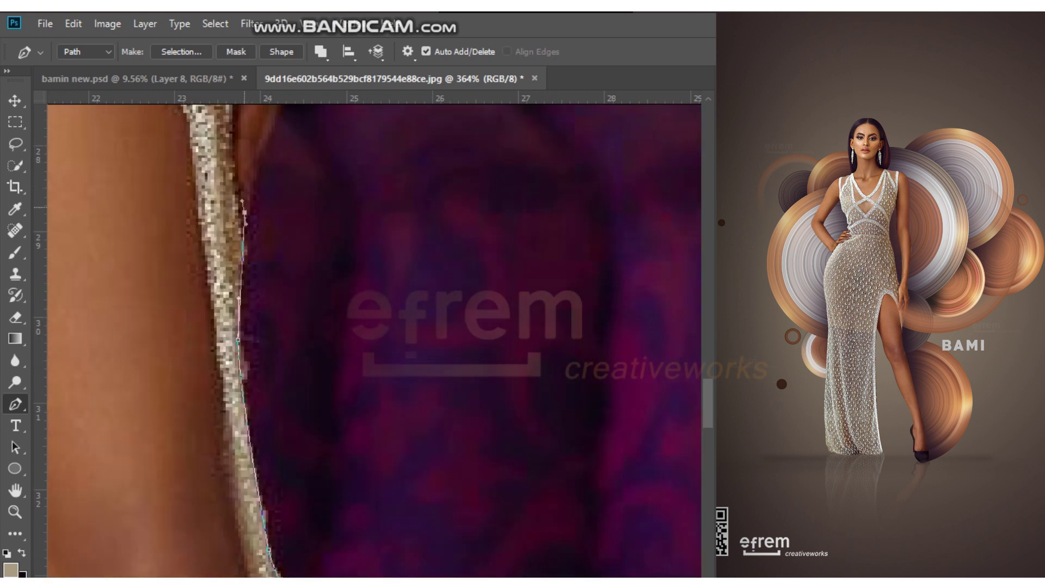
scroll(264, 152, "up", 2)
scroll(240, 163, "up", 1, "alt")
Trace the path around and up the edge of the model's hand.
left_click(232, 143)
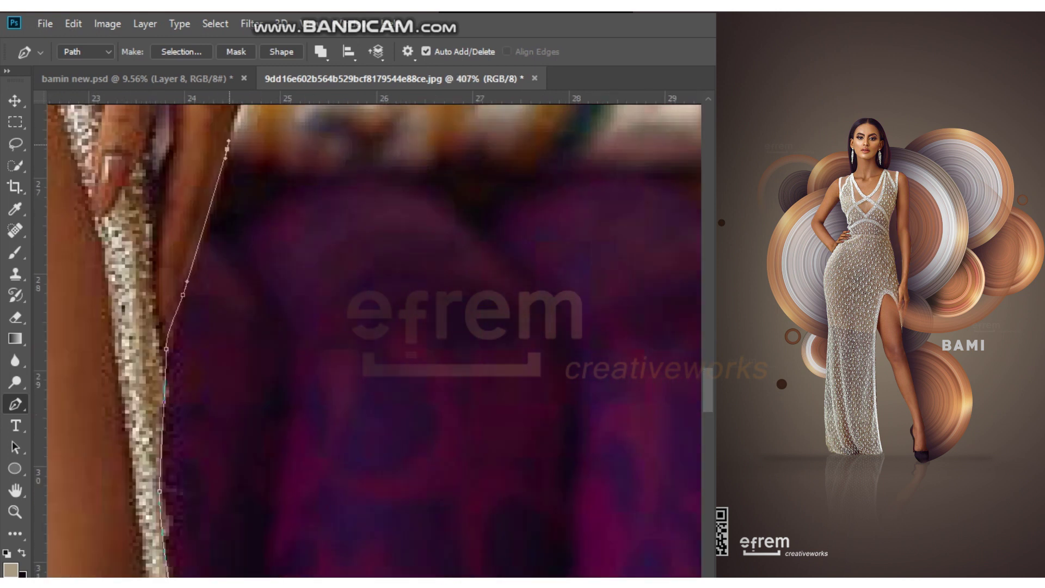
scroll(232, 143, "up", 2)
left_click_drag(190, 478, 188, 472)
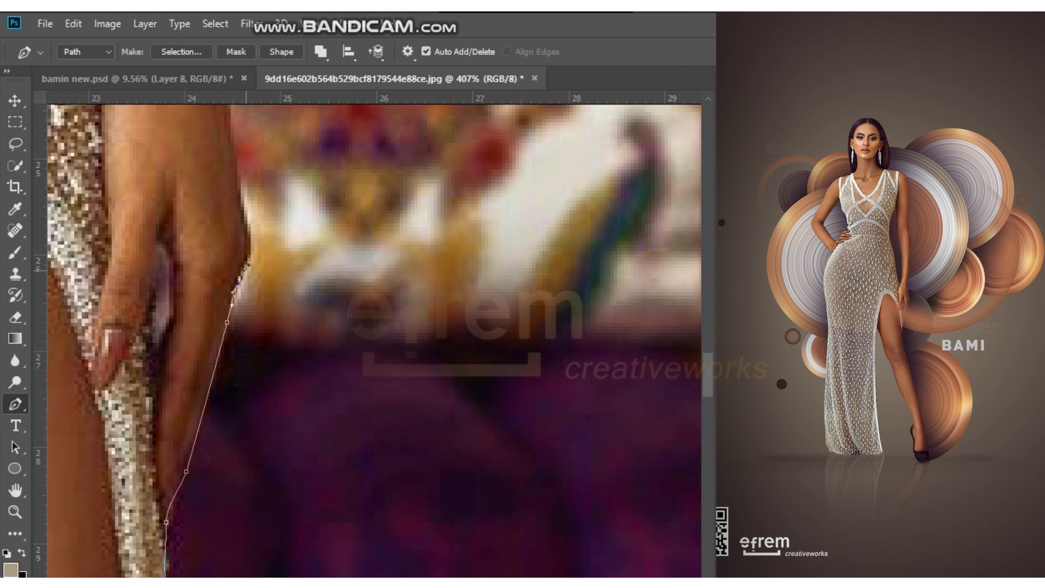
scroll(239, 272, "up", 1)
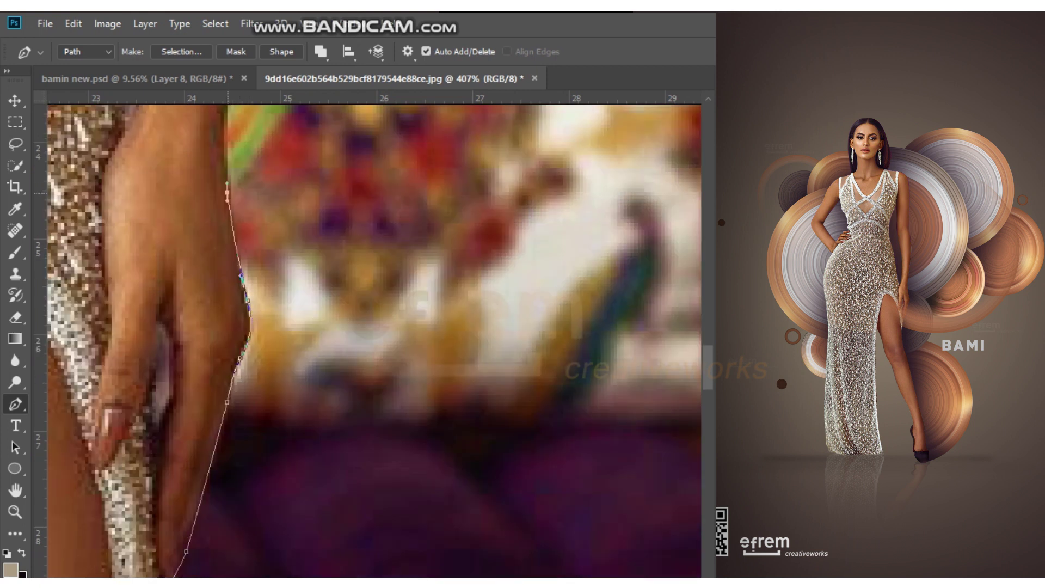
scroll(228, 196, "up", 1)
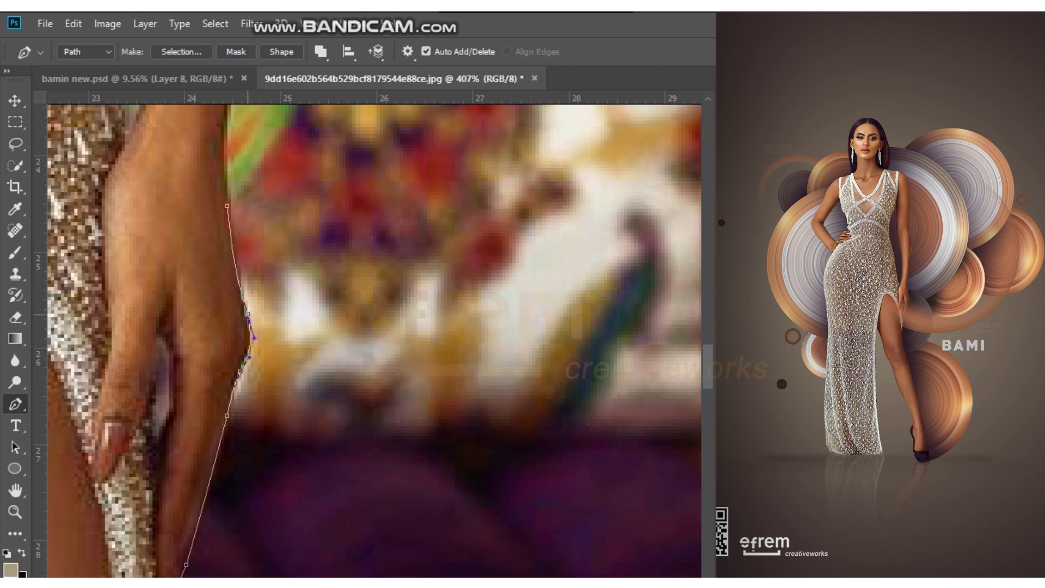
scroll(228, 207, "up", 2)
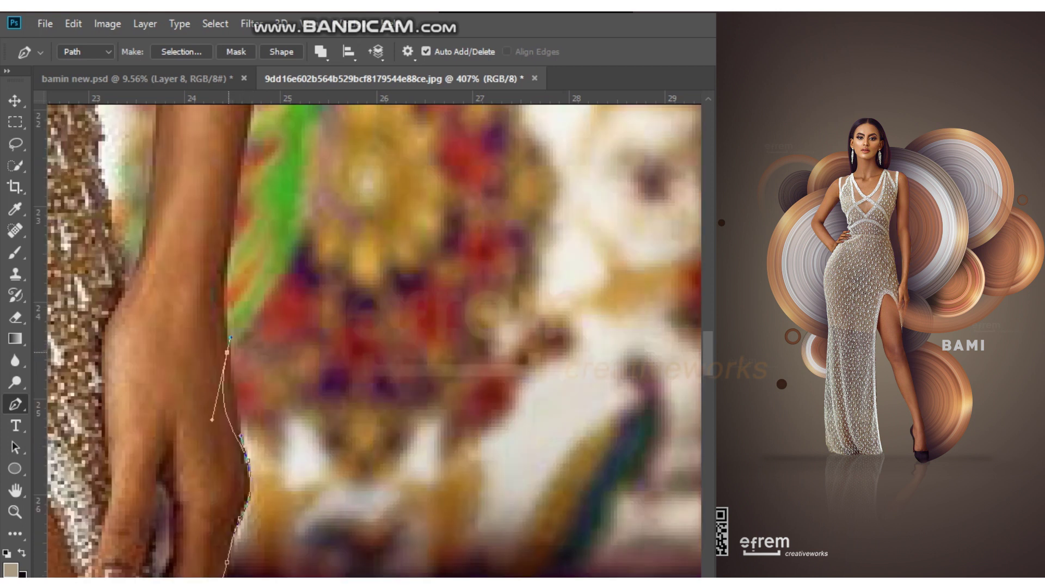
left_click_drag(224, 322, 216, 252)
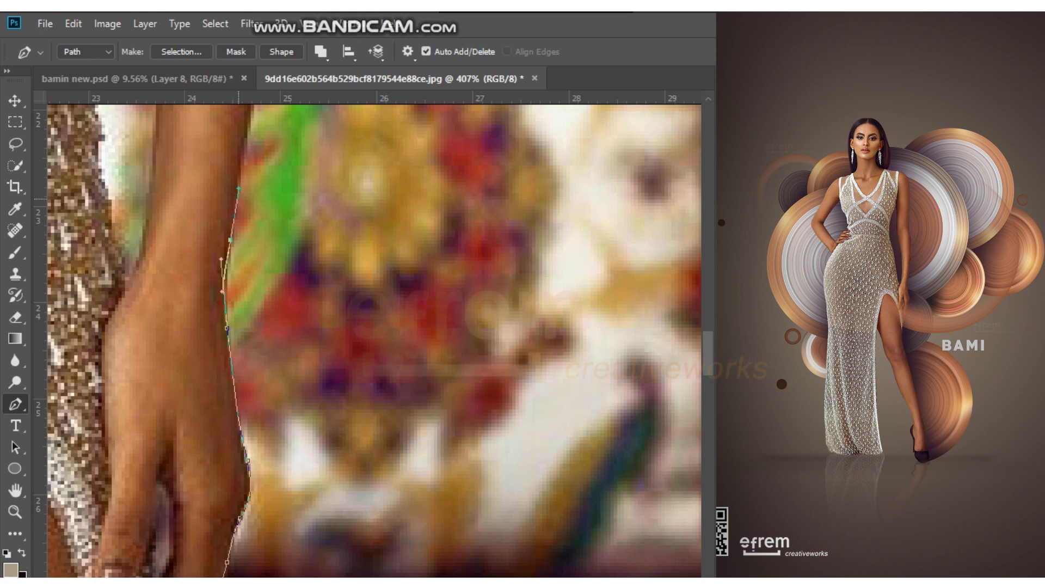
scroll(234, 212, "up", 2)
left_click(268, 189)
left_click(273, 153)
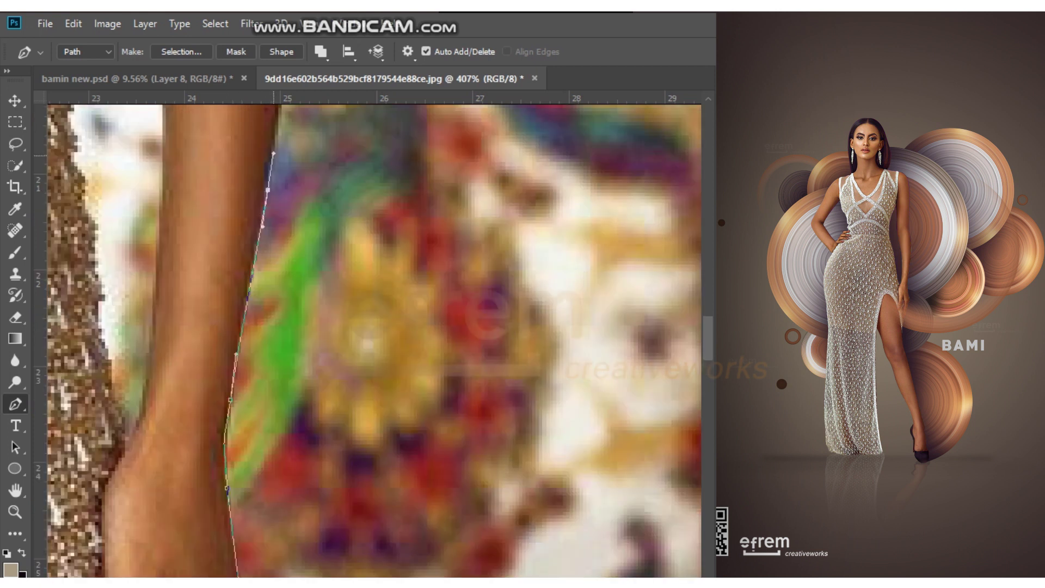
Extend the path with curved points up along the arm's edge.
scroll(274, 153, "up", 1)
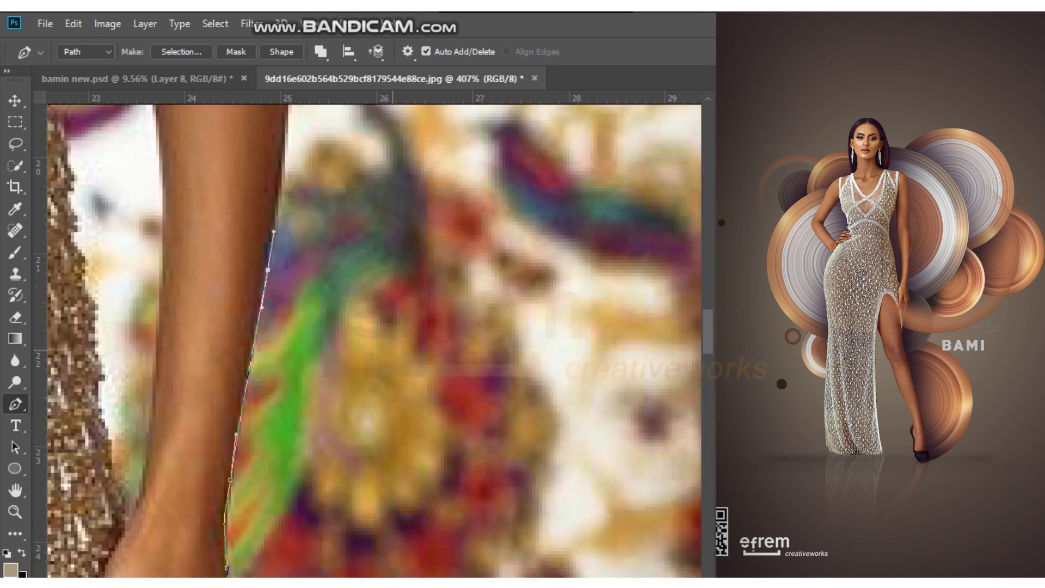
scroll(278, 218, "up", 3)
left_click_drag(292, 151, 288, 125)
scroll(286, 163, "up", 3)
left_click(271, 225)
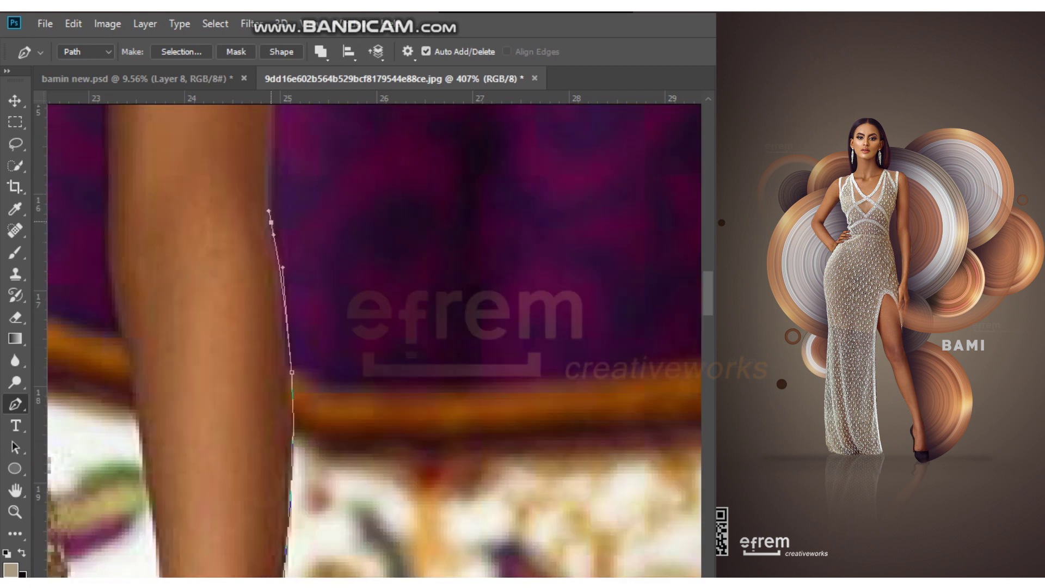
left_click(268, 174)
scroll(268, 174, "up", 2)
scroll(268, 174, "up", 1)
scroll(382, 490, "down", 2, "alt")
scroll(330, 240, "up", 1)
left_click(330, 239)
left_click_drag(331, 235, 332, 199)
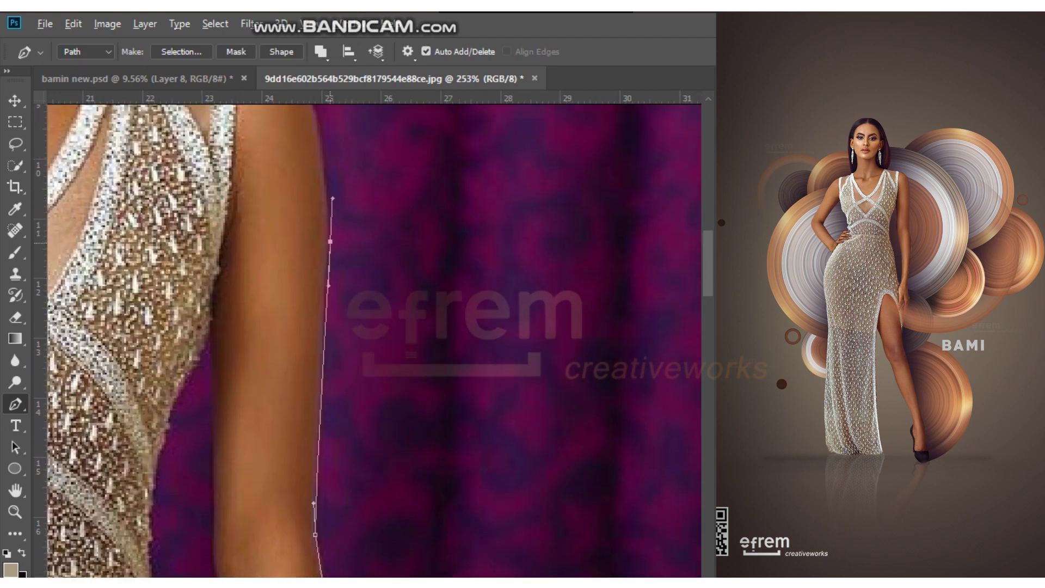
Curve the path over the shoulder and break it to reach the strap edge.
scroll(331, 240, "up", 1, "alt")
scroll(330, 239, "up", 2)
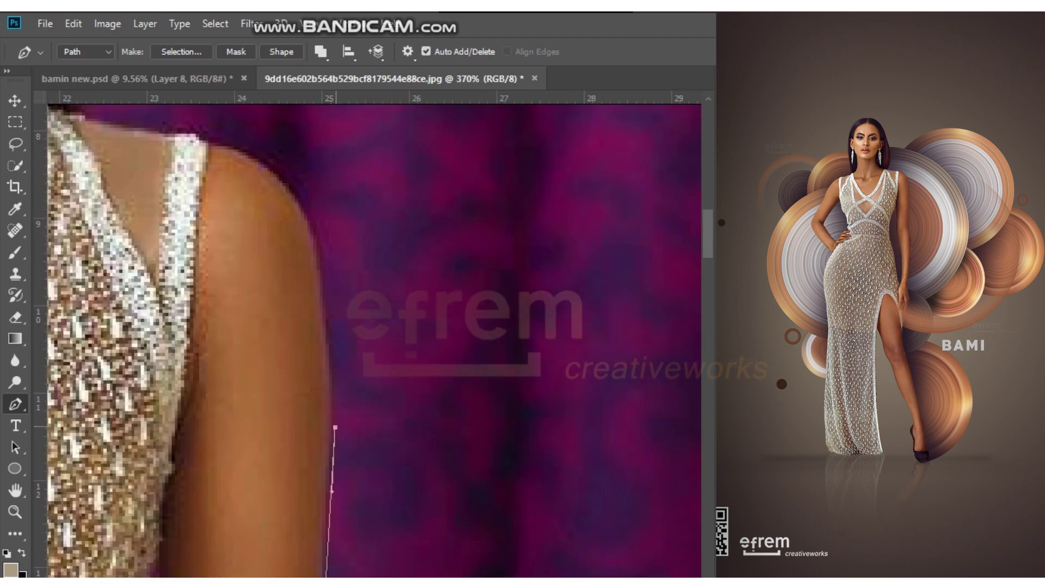
scroll(336, 427, "up", 2)
left_click_drag(294, 247, 262, 209)
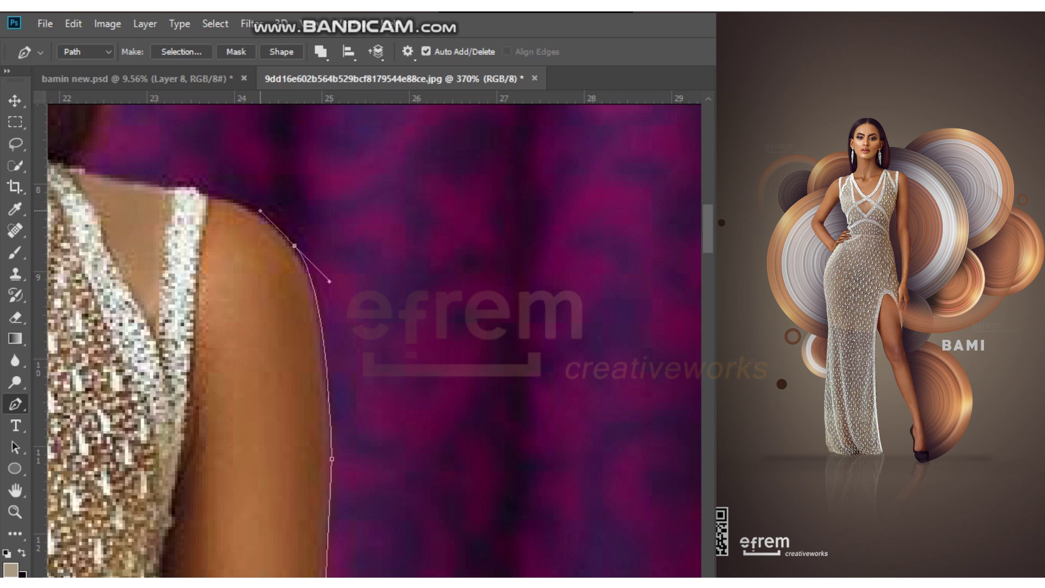
scroll(263, 237, "up", 1, "alt")
left_click_drag(190, 179, 108, 169)
left_click(189, 179, "alt")
scroll(263, 237, "down", 1, "alt")
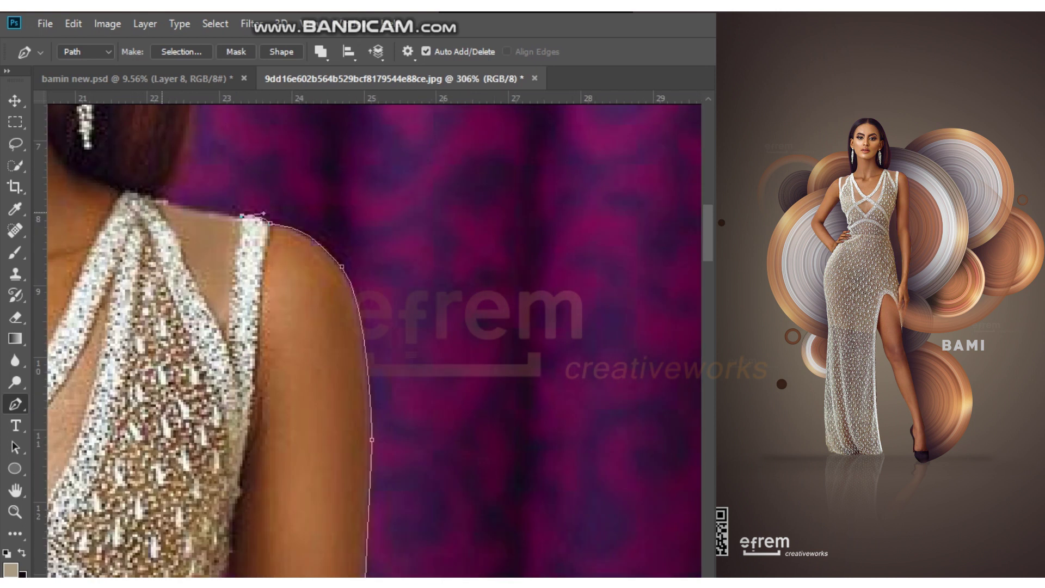
left_click(172, 225)
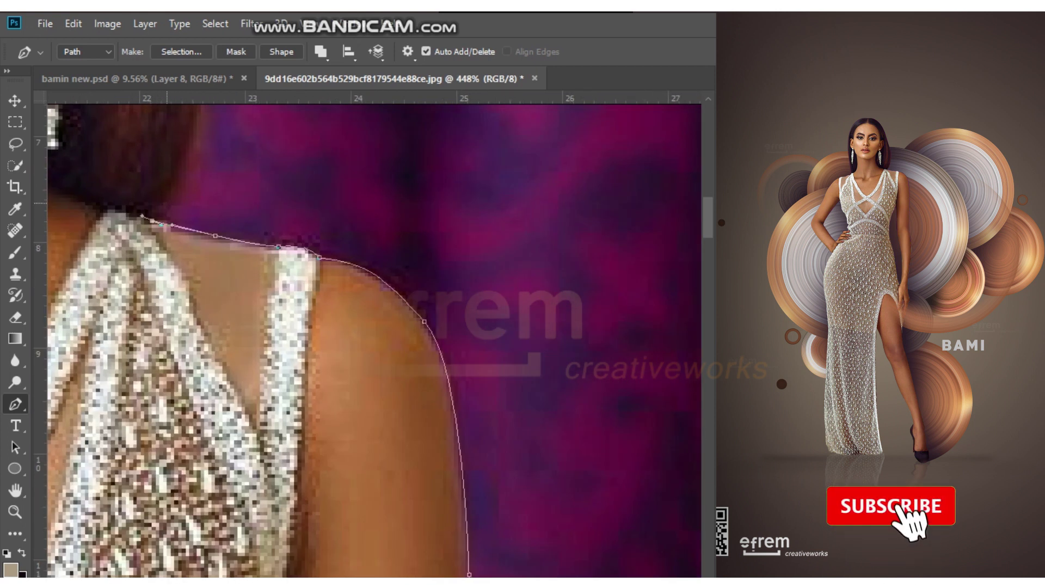
scroll(172, 225, "down", 2, "alt")
scroll(349, 326, "up", 3)
Trace the path up the neck and along the hair.
left_click_drag(196, 322, 169, 196)
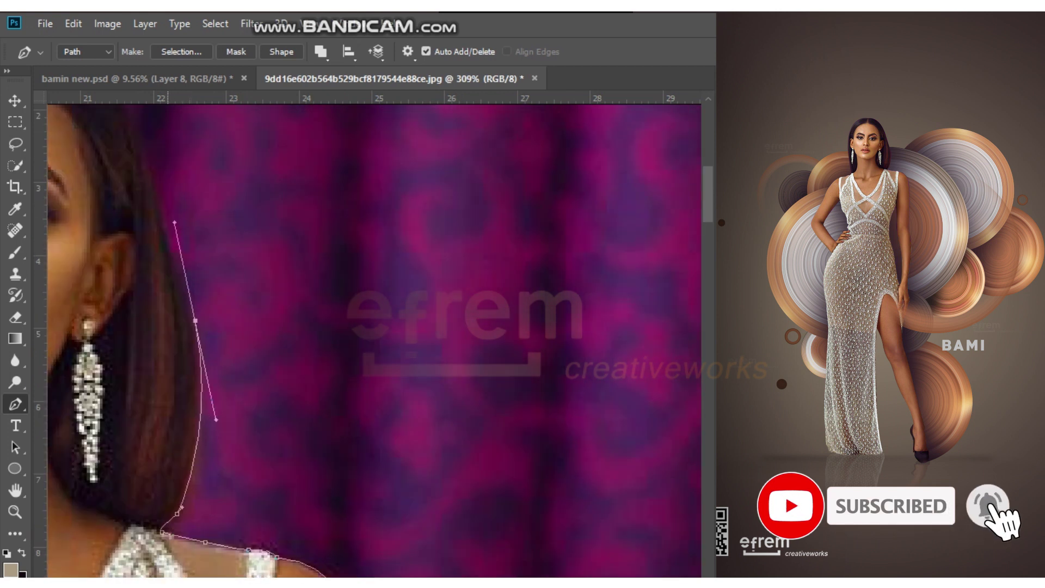
scroll(175, 445, "up", 2, "alt")
left_click_drag(189, 529, 198, 509)
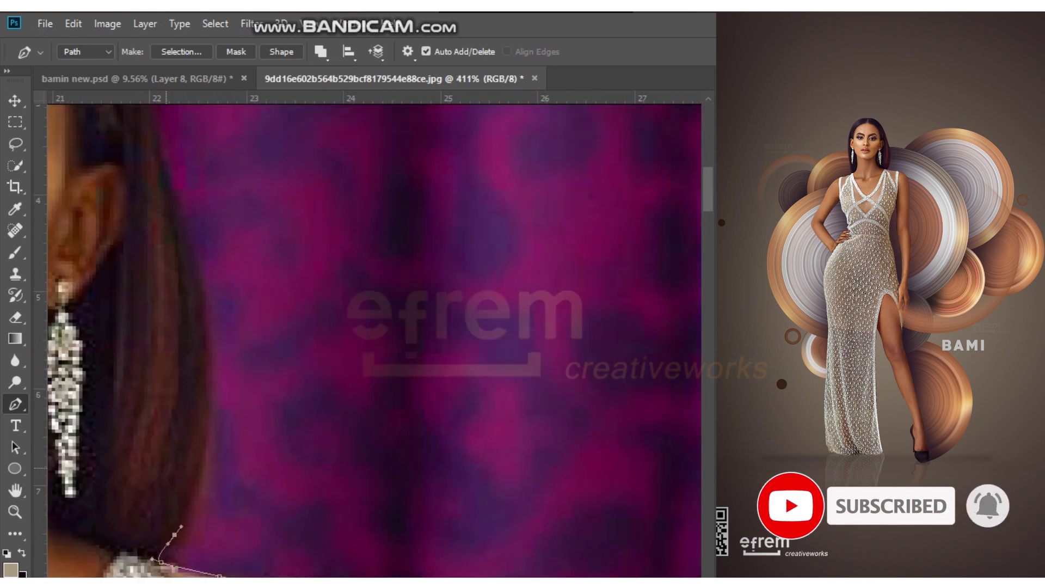
left_click_drag(190, 248, 245, 463)
scroll(236, 435, "up", 3)
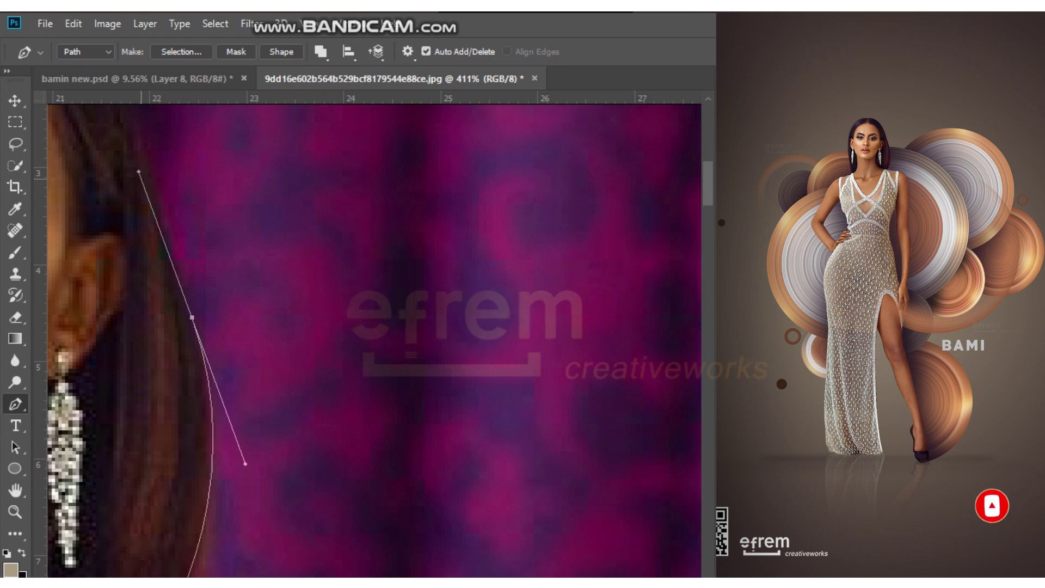
scroll(246, 463, "up", 1)
scroll(245, 463, "up", 2)
left_click_drag(147, 224, 141, 192)
scroll(367, 335, "left", 6)
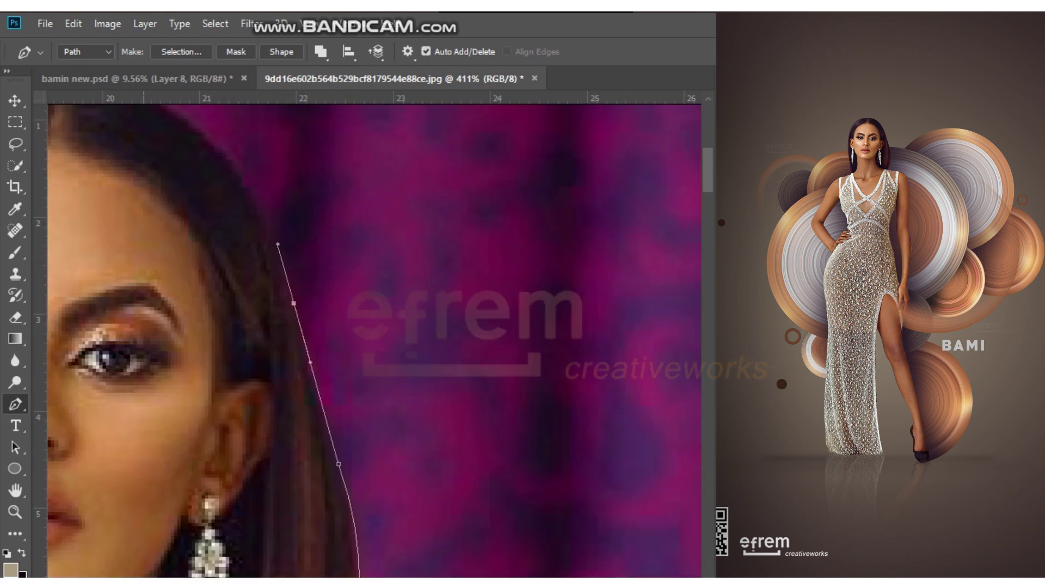
scroll(367, 335, "up", 6)
scroll(368, 335, "left", 9)
Curve the path over the top of the head and down the far side beside the face.
left_click_drag(394, 147, 244, 164)
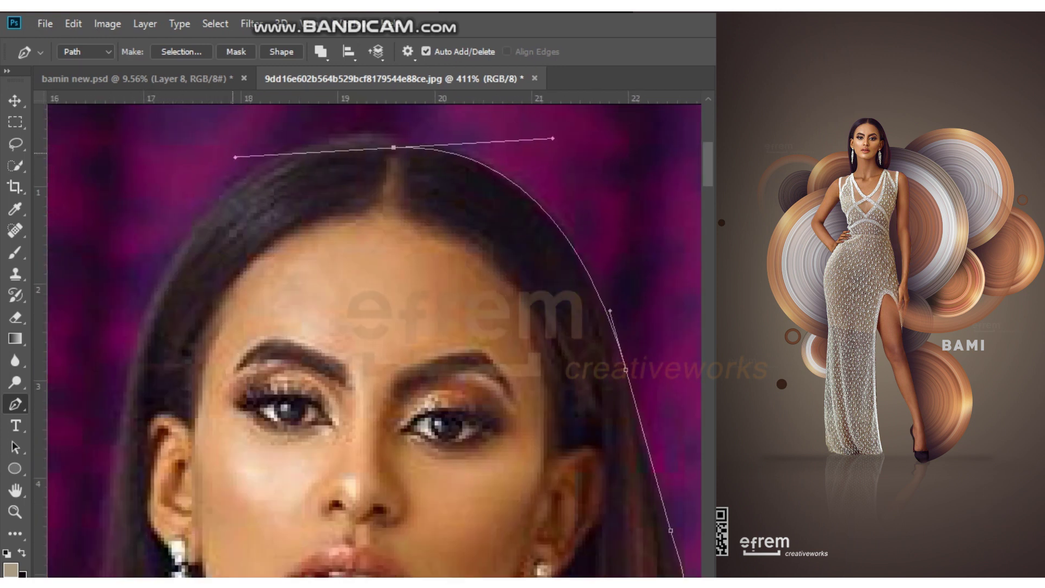
scroll(388, 108, "up", 2)
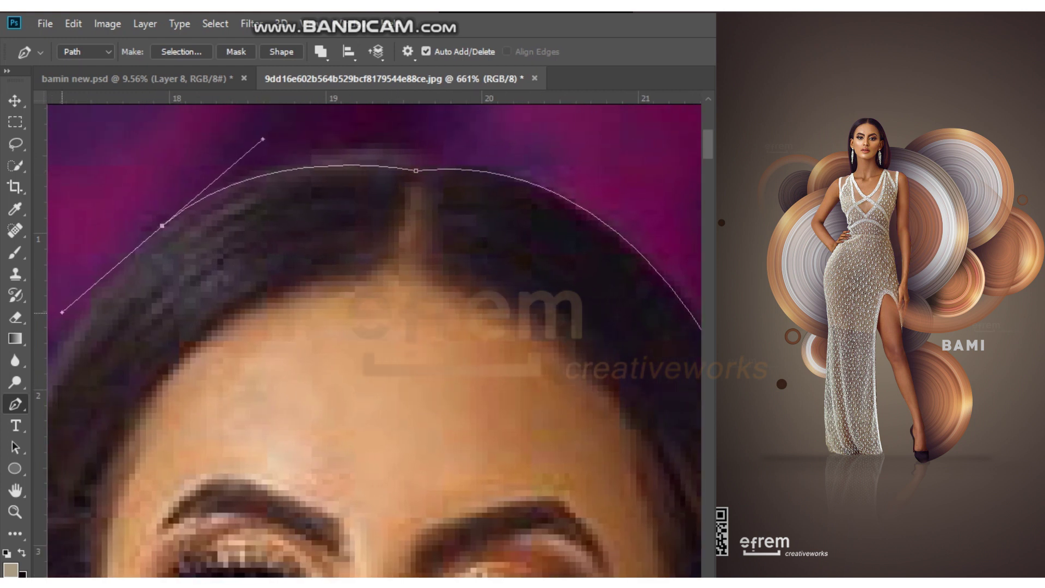
scroll(374, 335, "left", 8)
left_click_drag(351, 303, 161, 505)
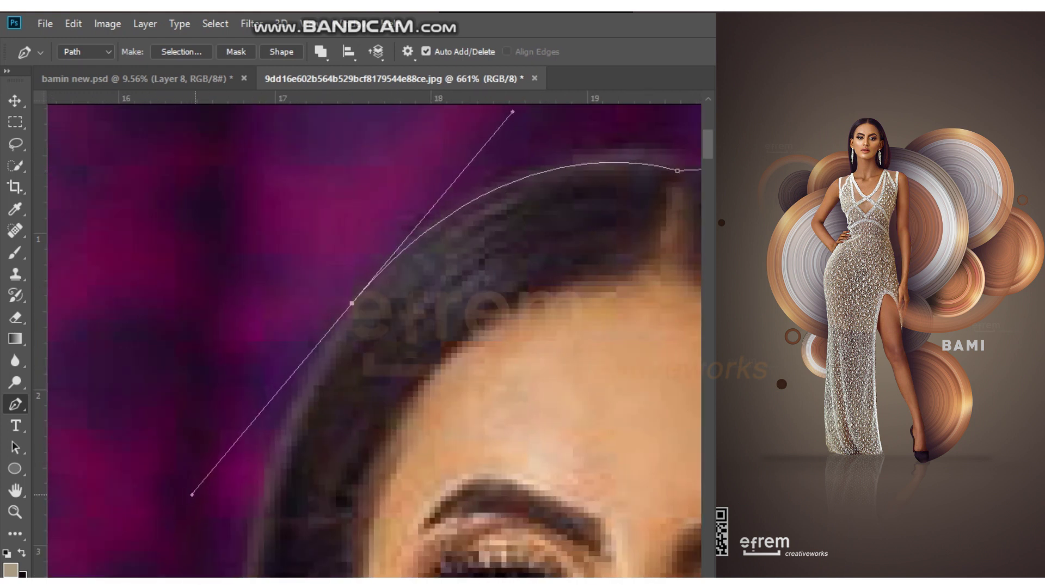
scroll(352, 302, "down", 5)
left_click_drag(252, 398, 237, 575)
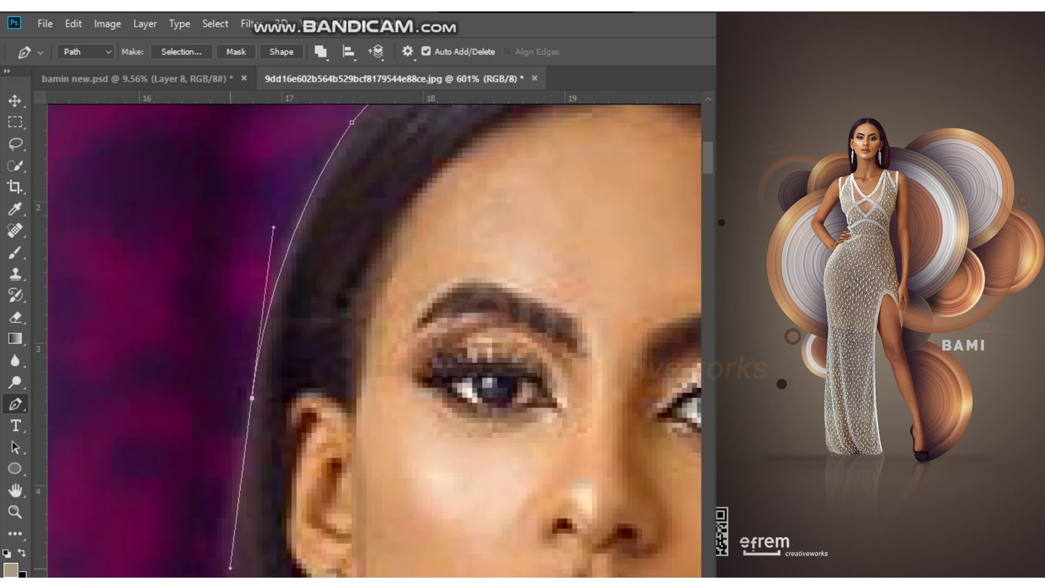
scroll(234, 348, "down", 3)
scroll(234, 349, "down", 2)
left_click_drag(233, 349, 238, 440)
scroll(238, 440, "down", 5)
left_click_drag(240, 303, 265, 508)
Add a path point where the hair meets the shoulder.
scroll(261, 490, "up", 4)
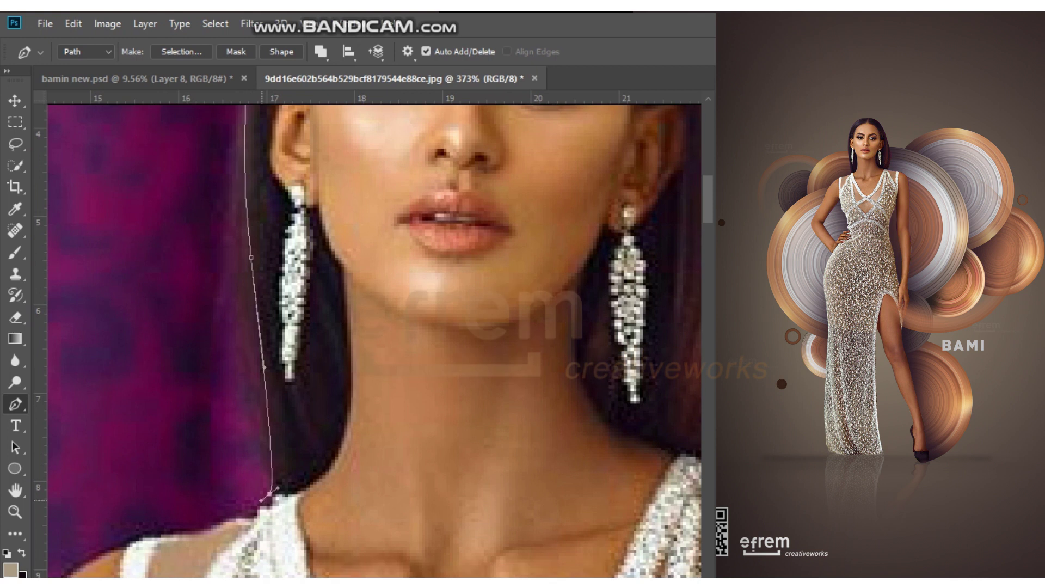
scroll(265, 508, "up", 3)
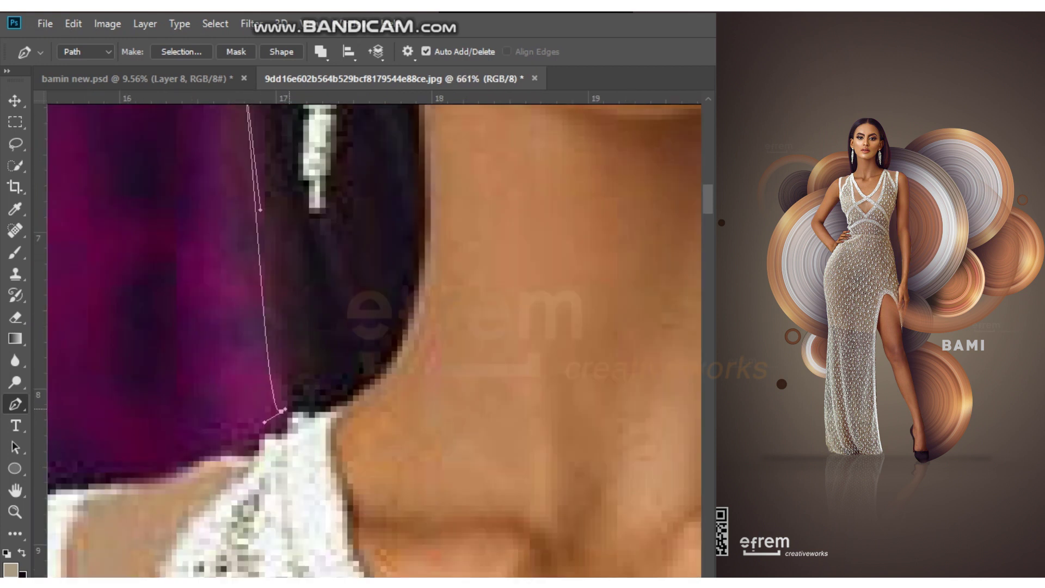
left_click_drag(263, 437, 240, 447)
scroll(181, 474, "down", 2)
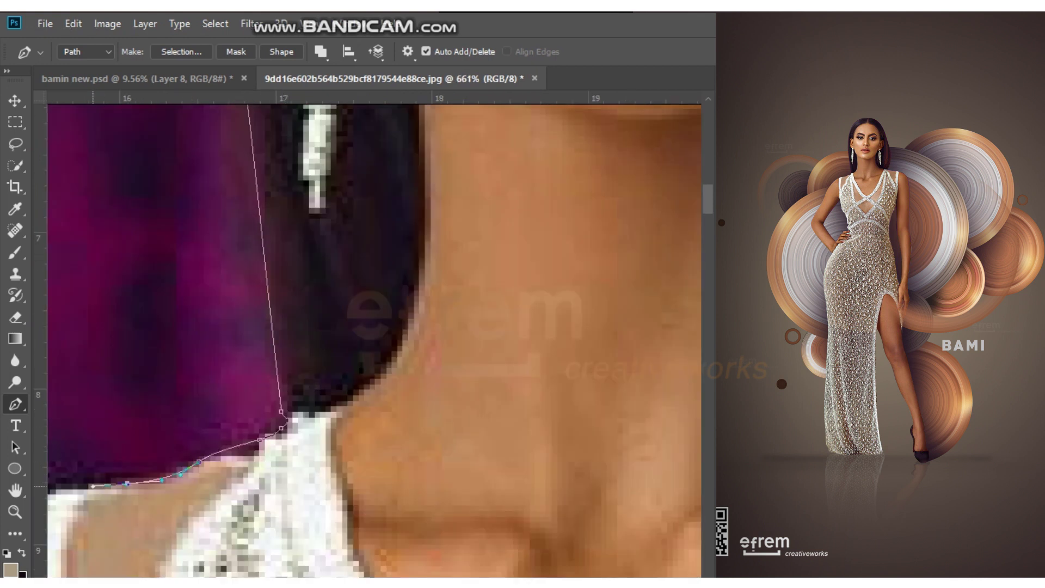
scroll(181, 474, "down", 3)
scroll(381, 327, "up", 3)
scroll(207, 126, "up", 2)
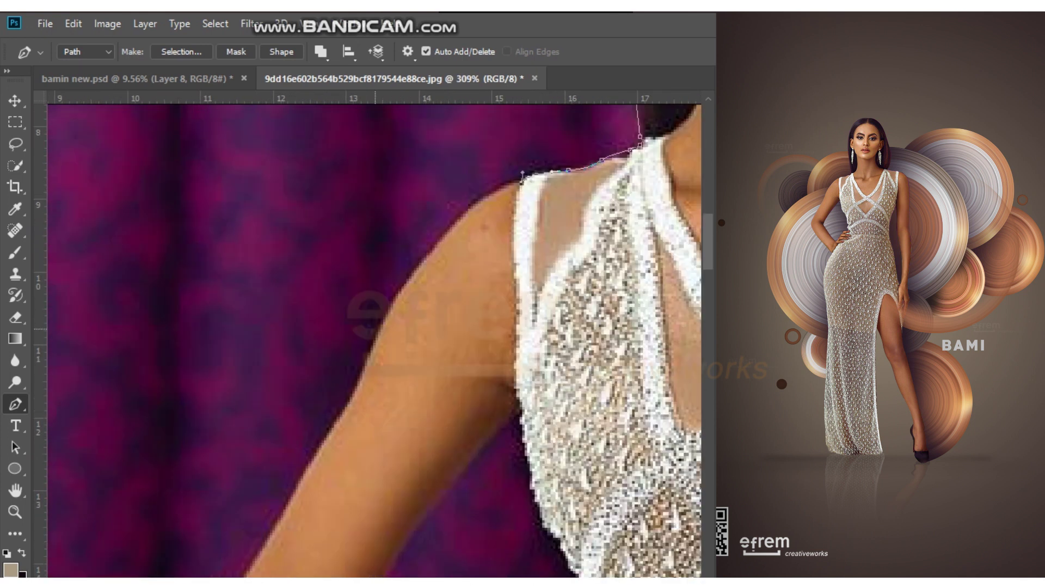
Curve the path along the other shoulder and down the arm to the elbow, undoing two misplaced points.
left_click_drag(376, 337, 295, 495)
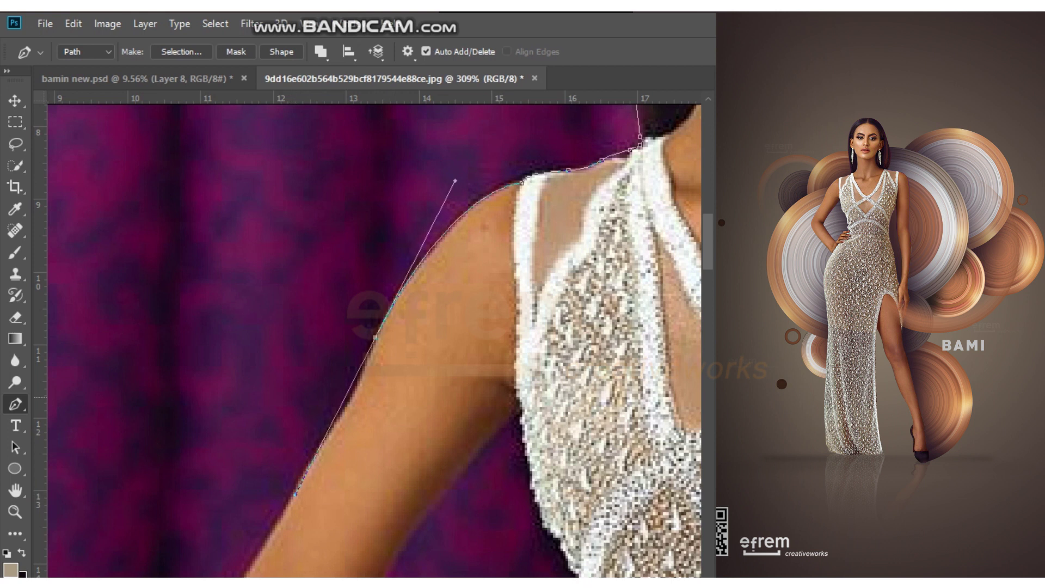
left_click_drag(313, 453, 272, 503)
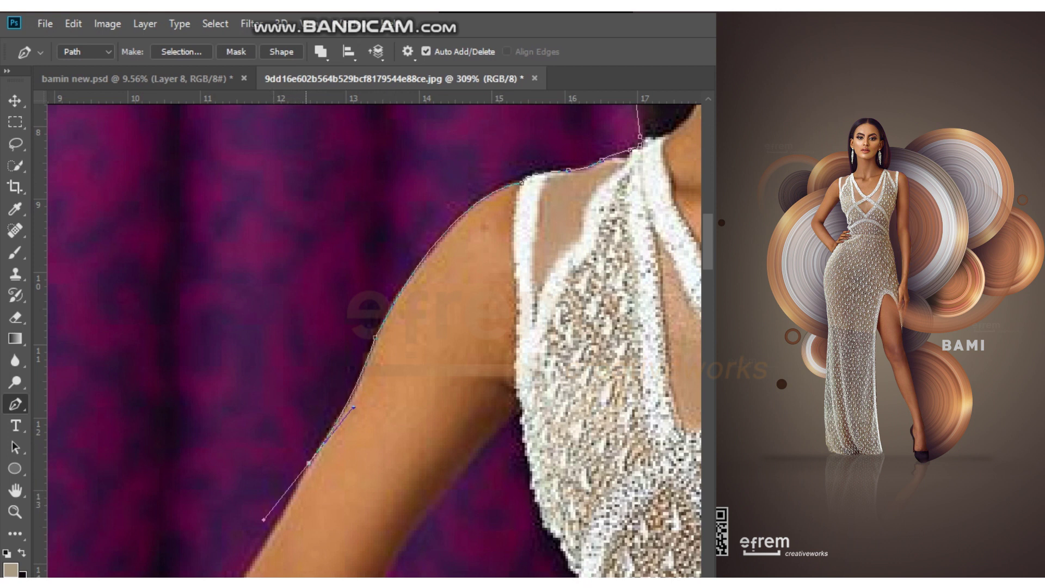
scroll(376, 337, "down", 3)
left_click_drag(219, 467, 212, 490)
key("ctrl+z")
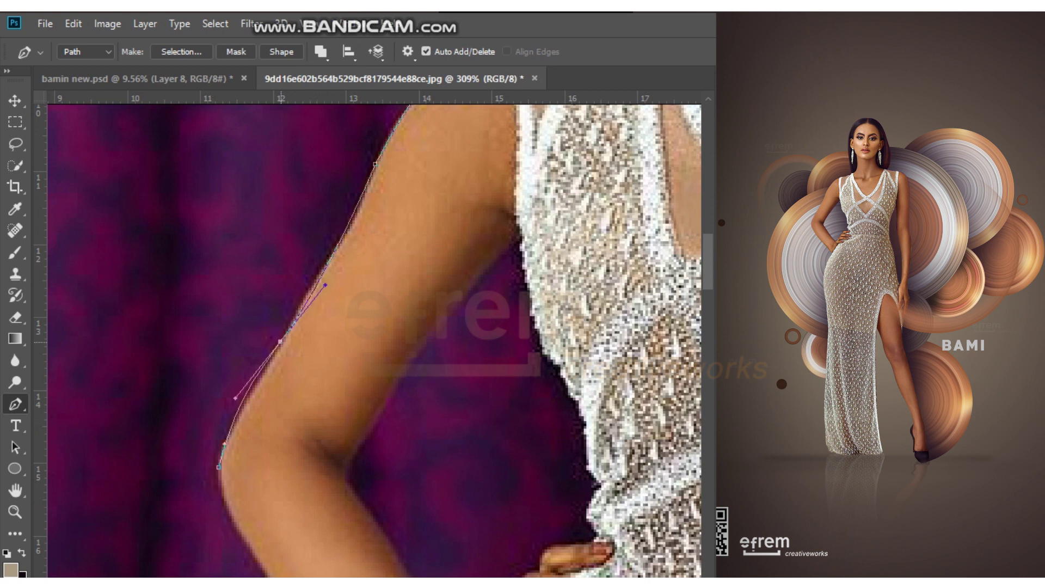
key("ctrl+z")
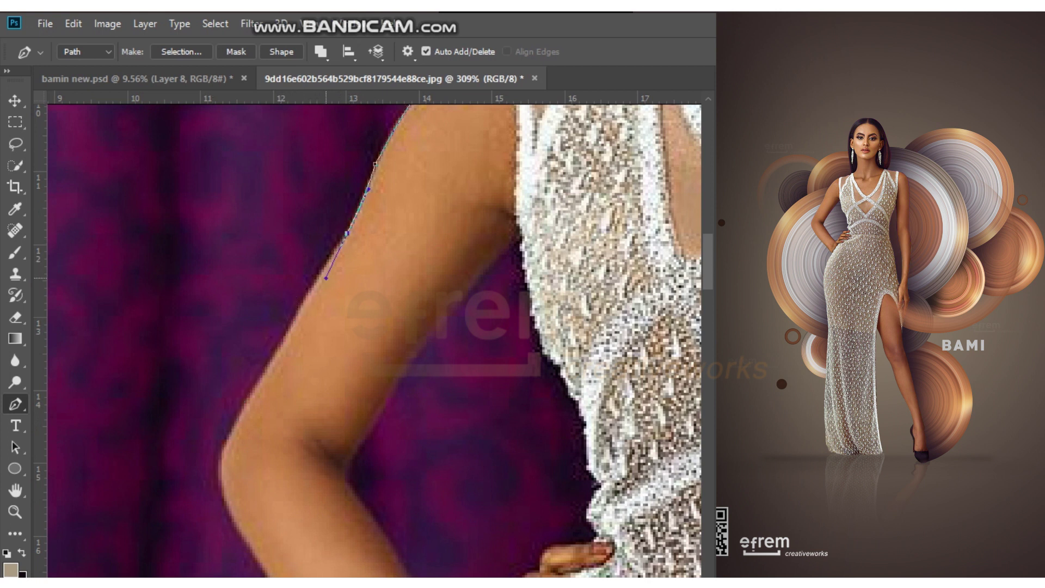
left_click_drag(326, 278, 329, 269)
scroll(375, 338, "down", 2)
left_click_drag(232, 368, 229, 393)
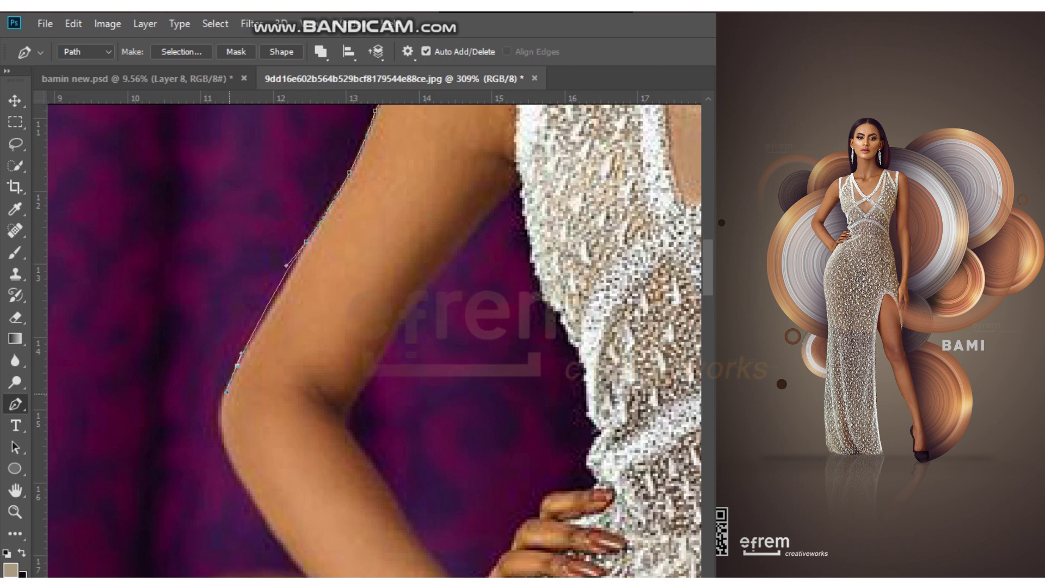
scroll(375, 338, "up", 3)
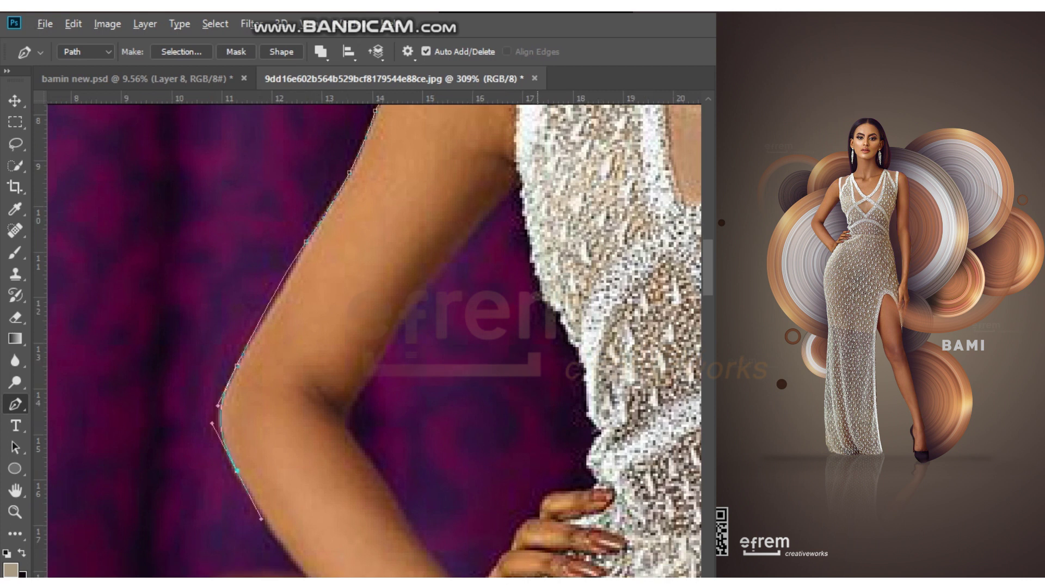
scroll(375, 338, "down", 5)
scroll(376, 338, "up", 5)
Nudge the upper-arm path points onto the arm's edge.
left_click_drag(286, 421, 287, 416)
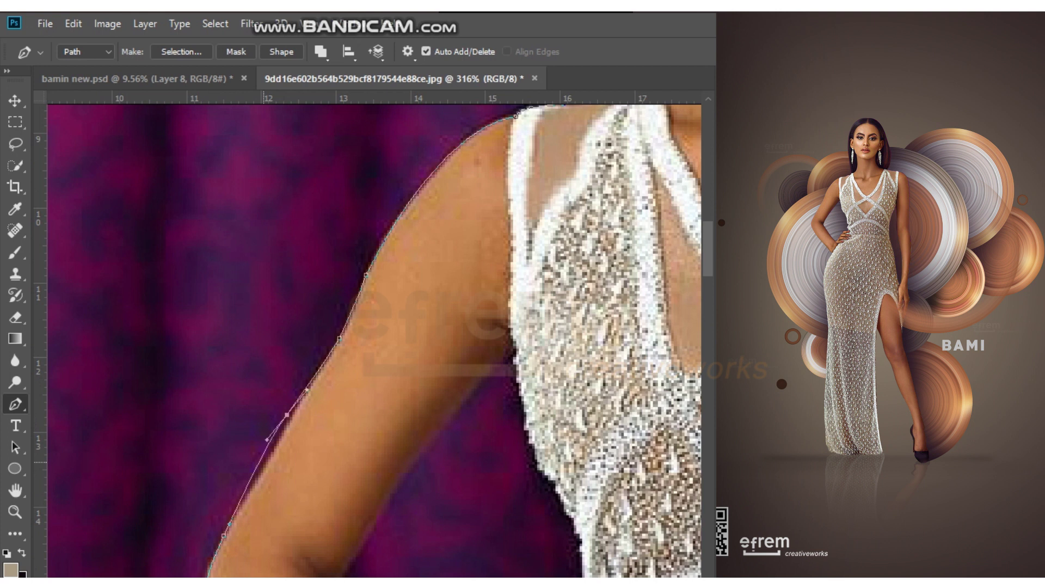
left_click_drag(256, 468, 256, 478)
left_click_drag(287, 416, 283, 429)
scroll(376, 338, "down", 5)
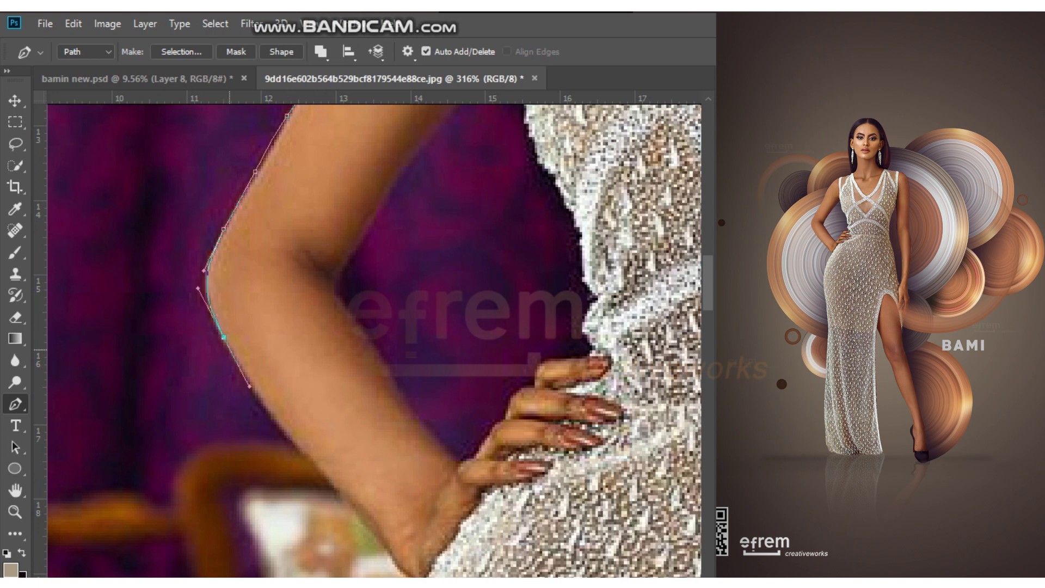
Add curved anchors around the elbow and down the figure's side toward the hem.
left_click_drag(224, 337, 250, 386)
left_click_drag(294, 446, 345, 503)
scroll(392, 500, "down", 1)
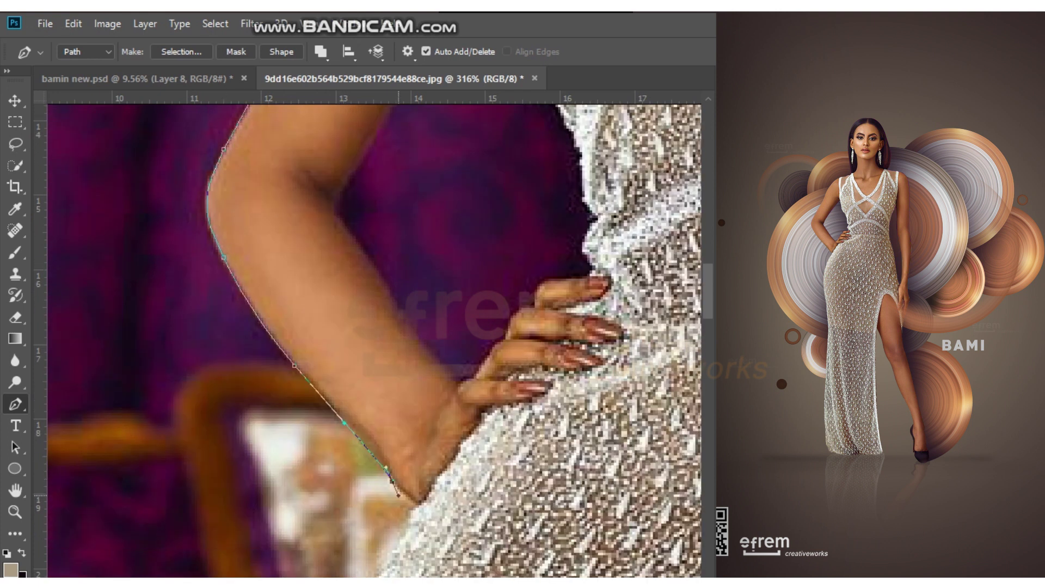
scroll(397, 493, "down", 2)
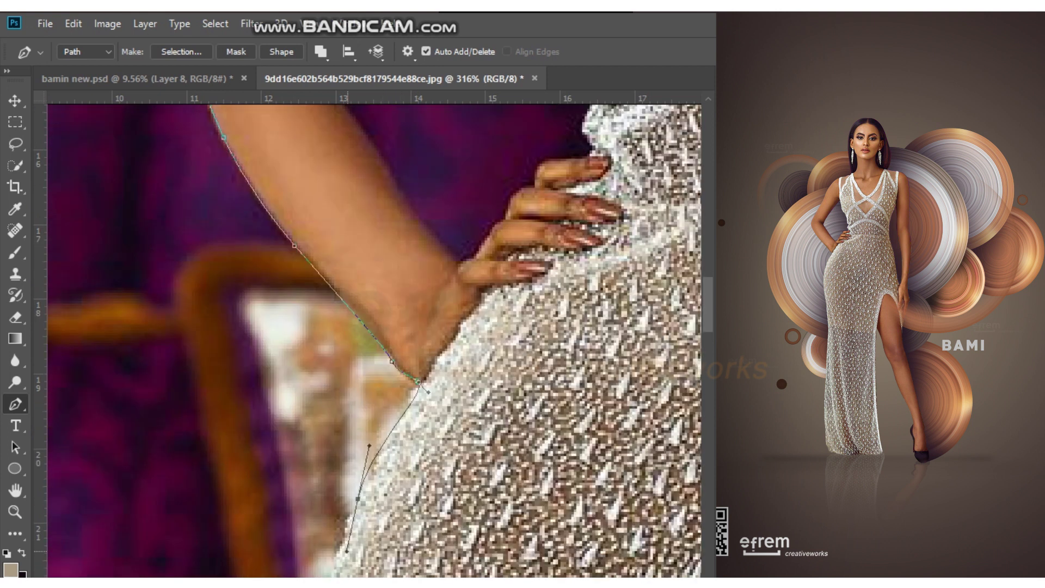
scroll(397, 493, "down", 2)
left_click_drag(358, 339, 343, 446)
scroll(346, 403, "down", 4)
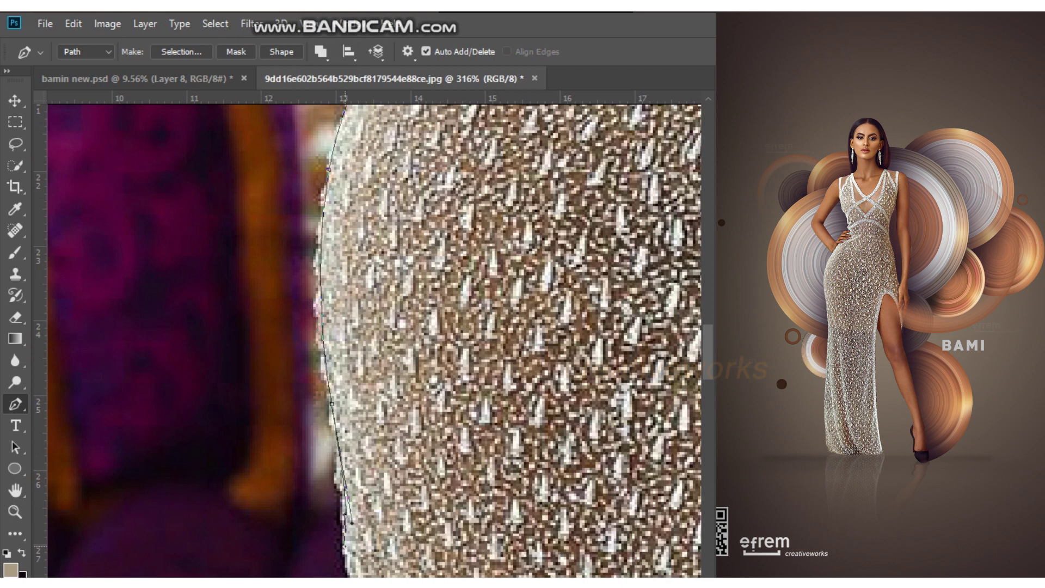
scroll(342, 444, "down", 3)
left_click_drag(357, 498, 359, 519)
scroll(359, 519, "down", 2)
scroll(360, 519, "down", 2)
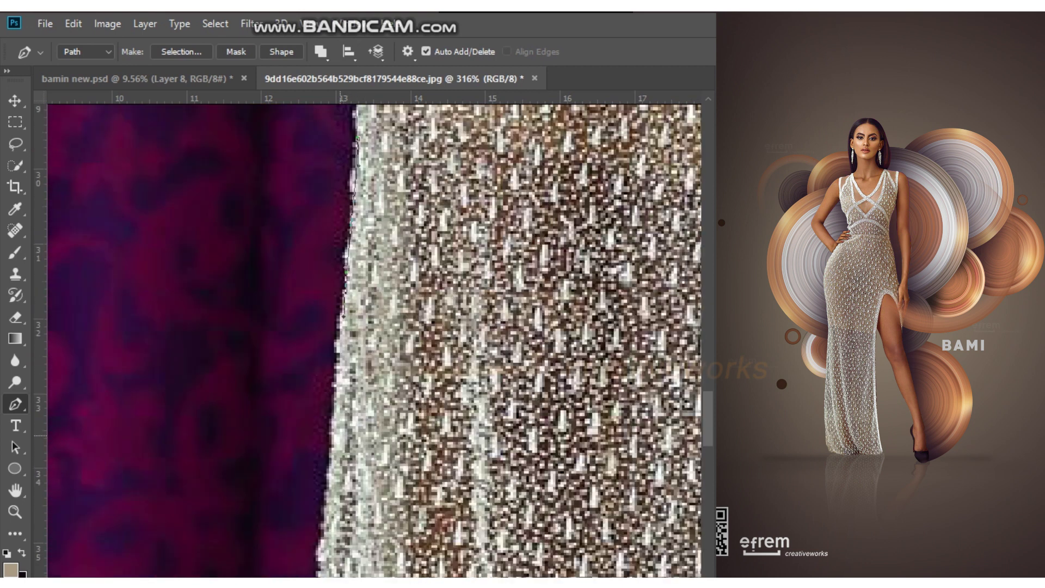
scroll(360, 519, "down", 2)
scroll(322, 490, "down", 2)
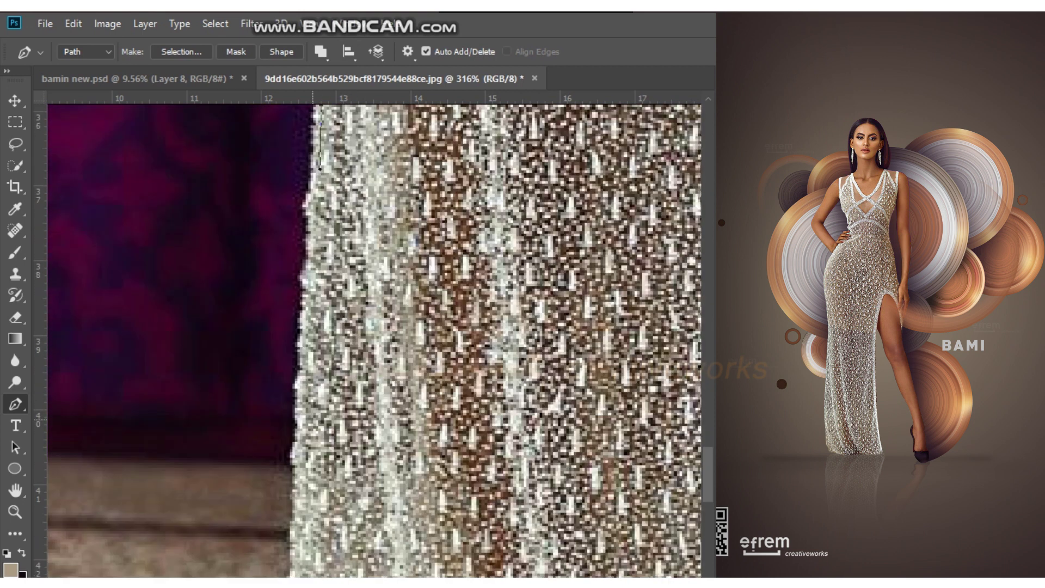
scroll(321, 490, "down", 2)
scroll(321, 490, "down", 2)
Place the last anchors along the dress's left hem edge to close the outline.
left_click_drag(309, 417, 299, 334)
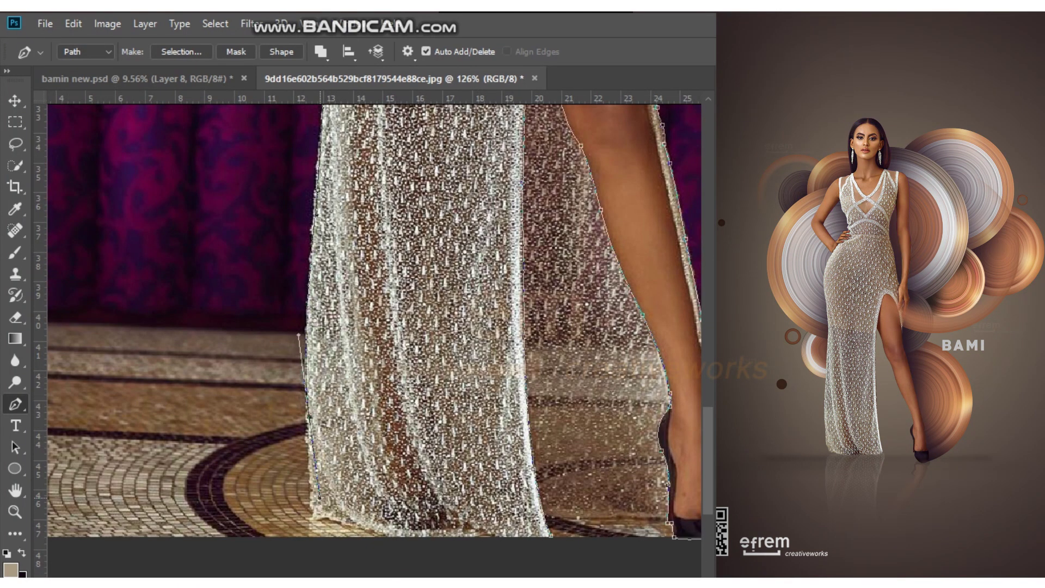
scroll(312, 512, "up", 2)
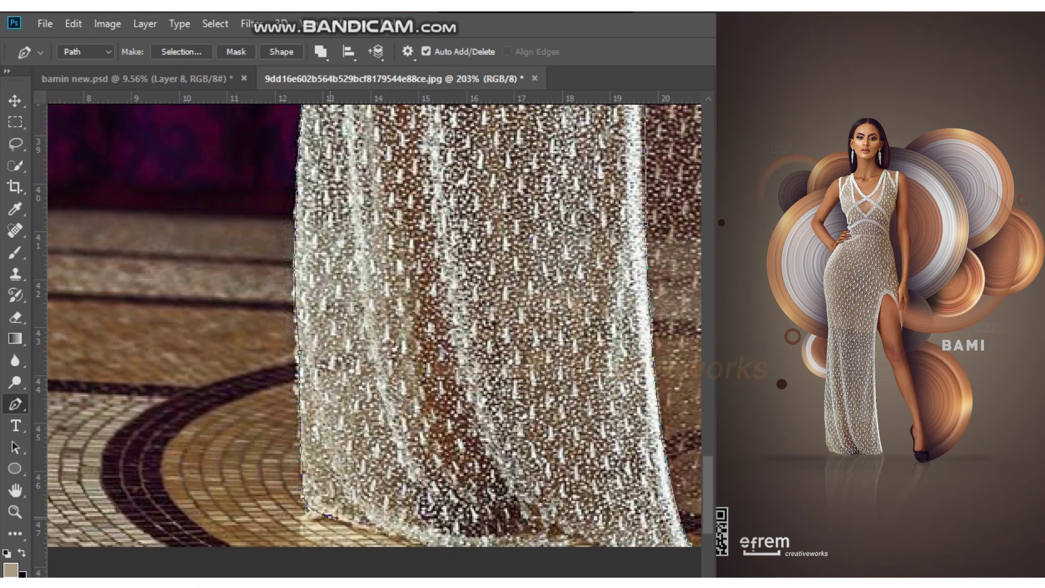
scroll(312, 512, "down", 1)
scroll(428, 495, "right", 2)
left_click(624, 492)
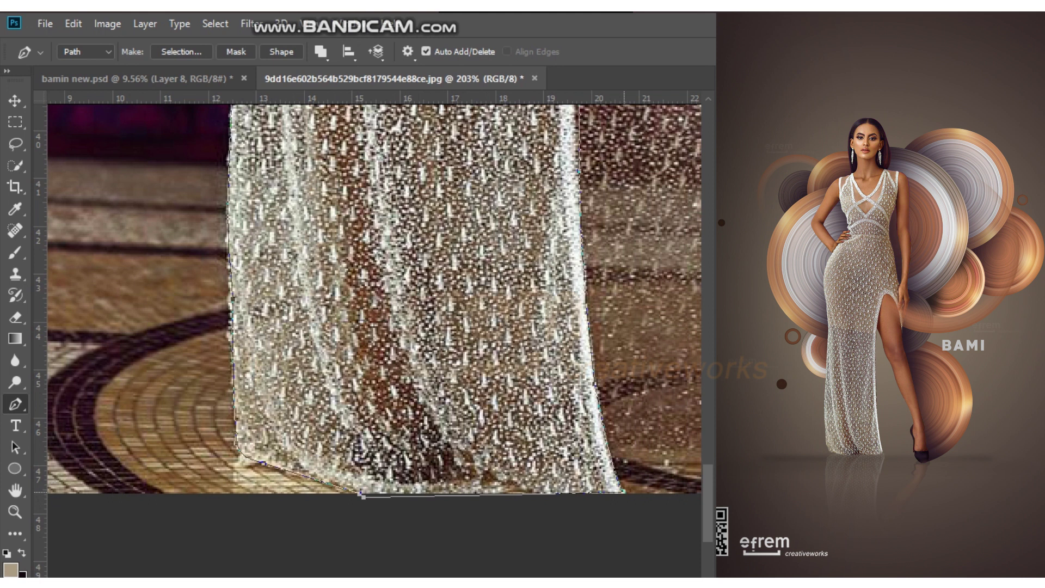
right_click(410, 223)
Make a selection from the dress path and copy the model to a new layer with Ctrl+J.
left_click(435, 299)
key("Return")
key("ctrl+j")
scroll(367, 478, "down", 3)
scroll(367, 478, "up", 3)
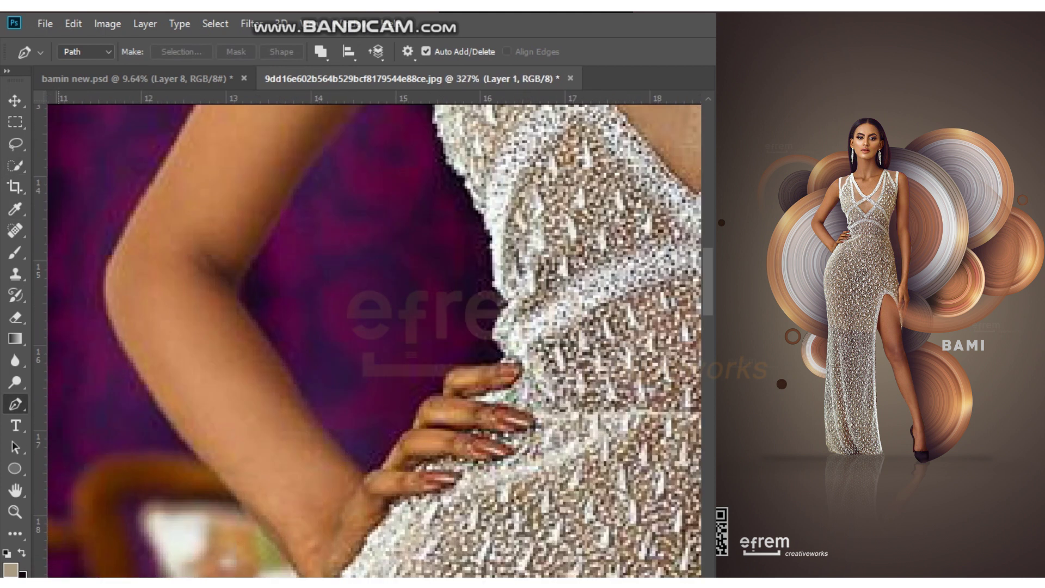
scroll(367, 478, "up", 2)
Start a new path at the gap by the hand, with anchors up and along the dress edge.
left_click(366, 478)
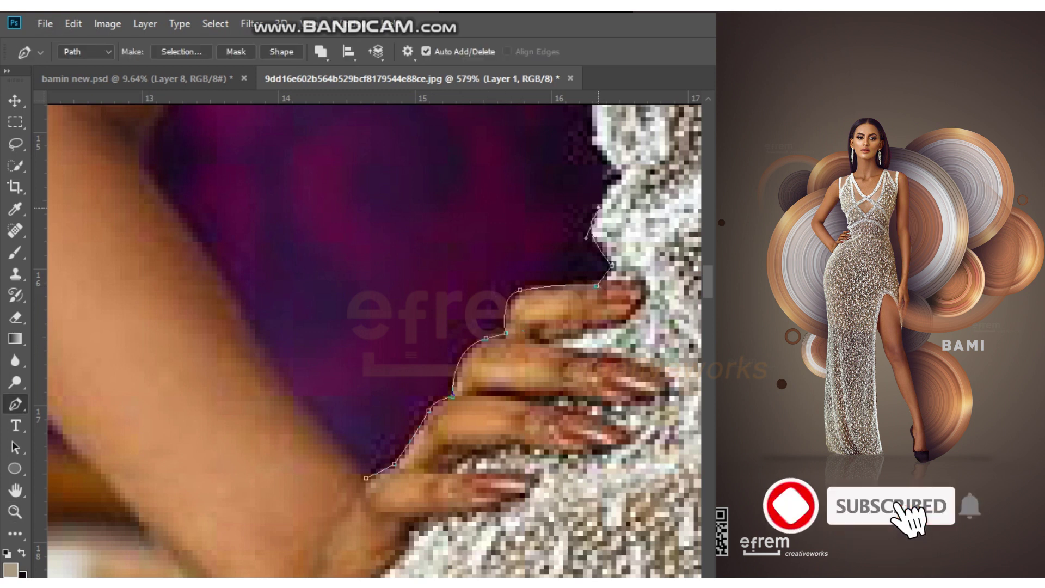
scroll(626, 174, "up", 3)
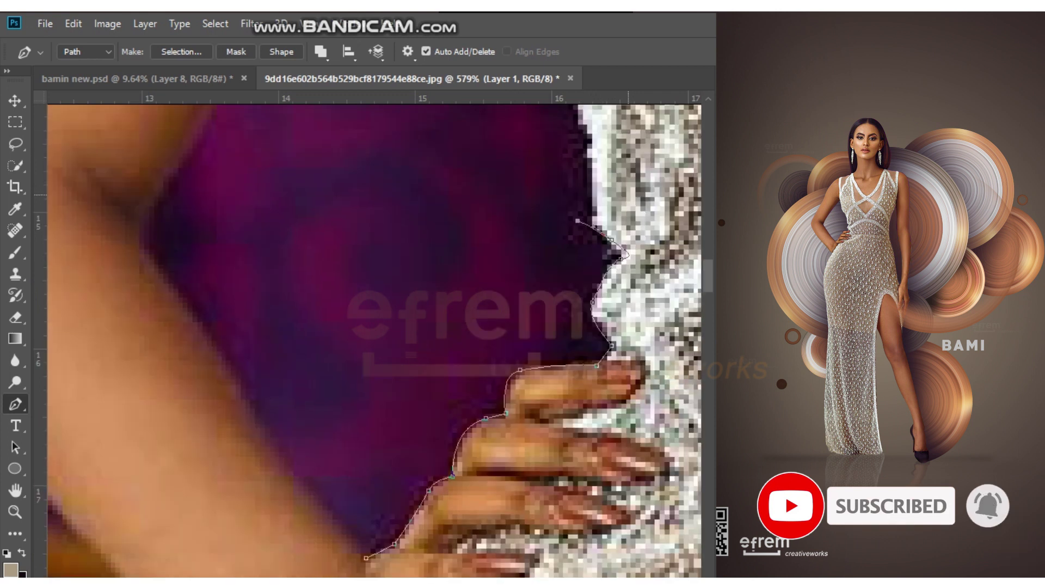
left_click(592, 135)
scroll(592, 215, "up", 3)
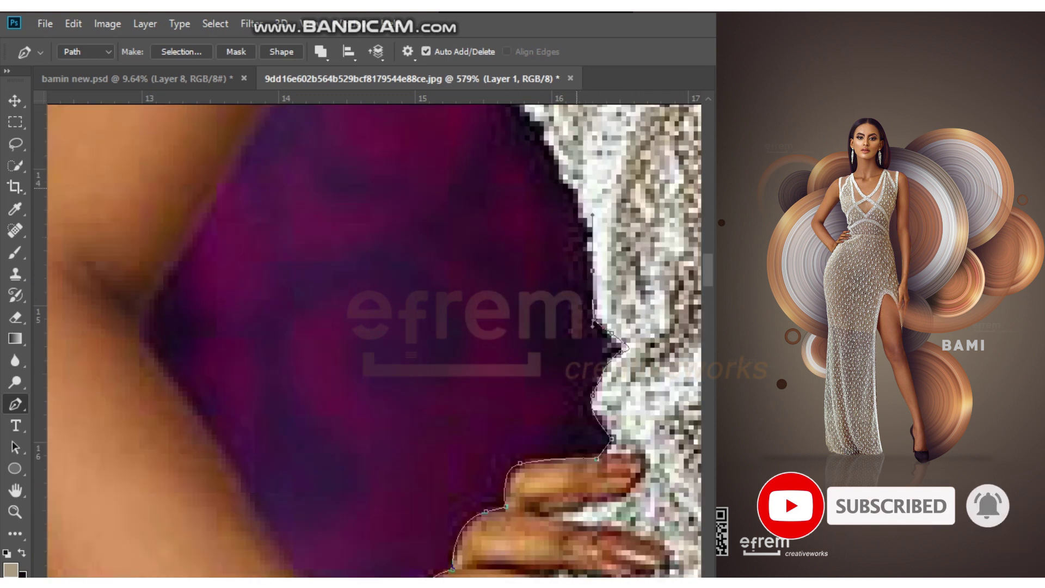
scroll(545, 245, "up", 4)
left_click(544, 239)
scroll(544, 245, "up", 5)
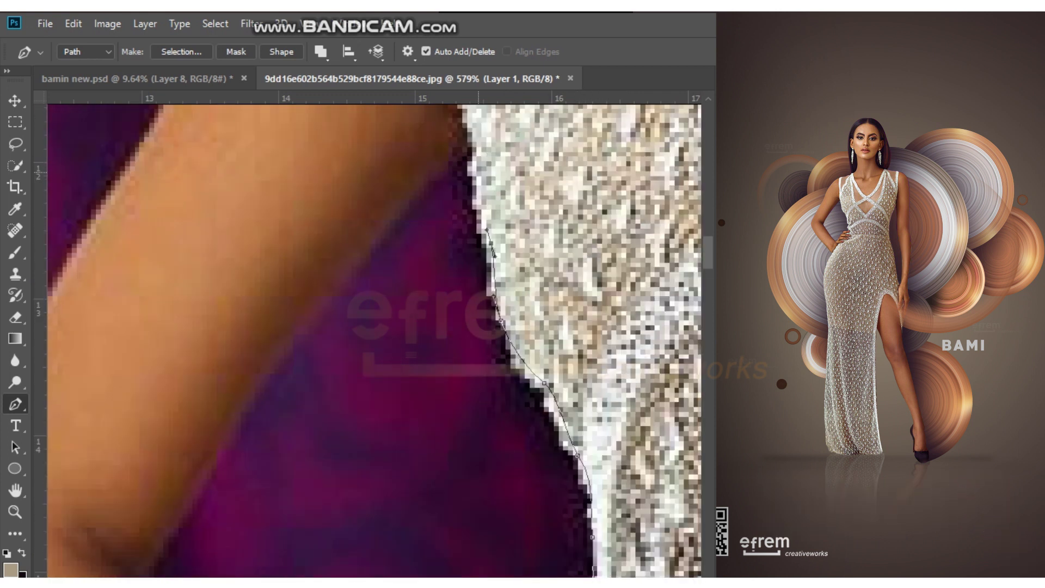
Continue the gap path along the dress edge and down toward the arm with curved anchors.
left_click(373, 250)
left_click(293, 348)
scroll(294, 349, "down", 5)
left_click_drag(164, 387, 153, 429)
scroll(153, 428, "down", 5)
left_click_drag(164, 301, 196, 349)
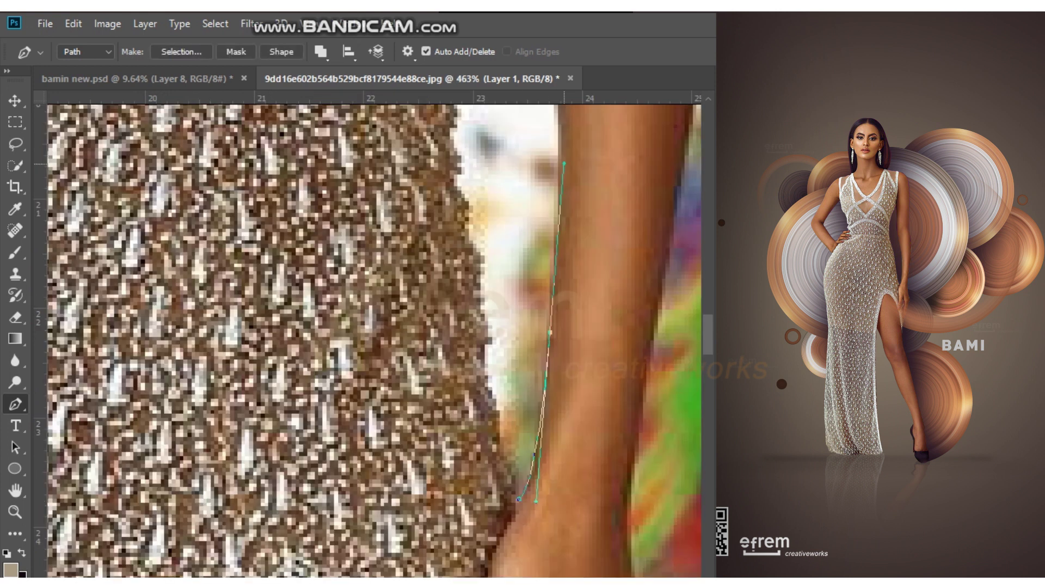
Trace anchors up the inner edge of the other arm for the second gap.
scroll(560, 163, "up", 1)
scroll(553, 206, "up", 2)
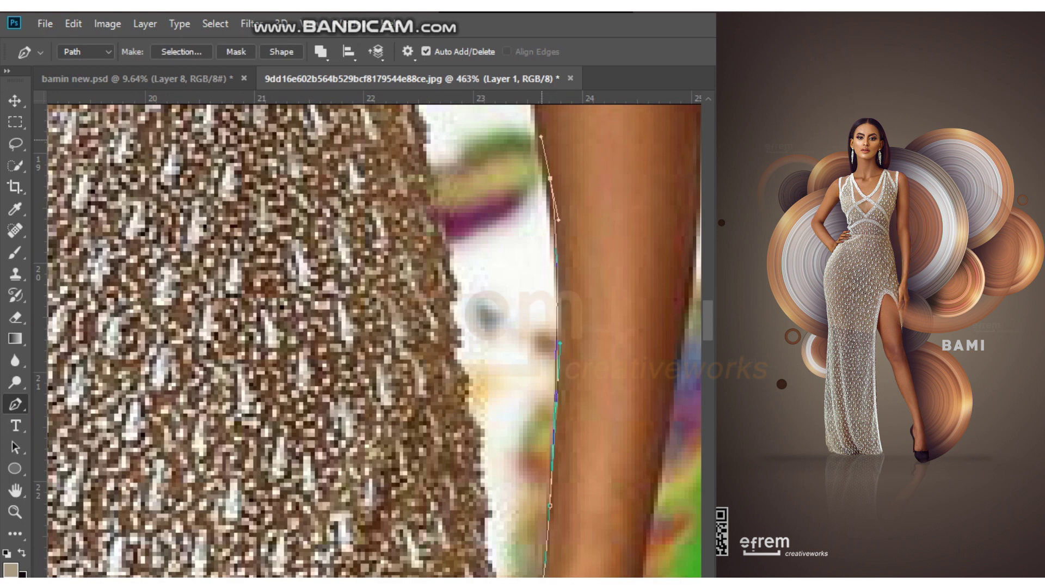
scroll(526, 326, "up", 2)
scroll(520, 326, "up", 2)
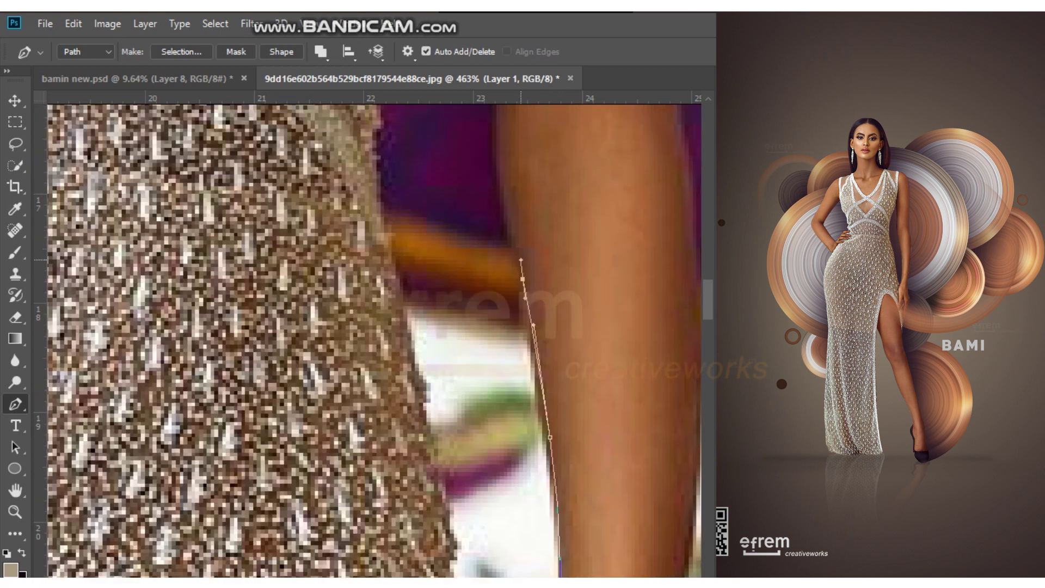
scroll(521, 260, "up", 2)
scroll(521, 260, "up", 3)
left_click(488, 500)
left_click(500, 374)
left_click(512, 245)
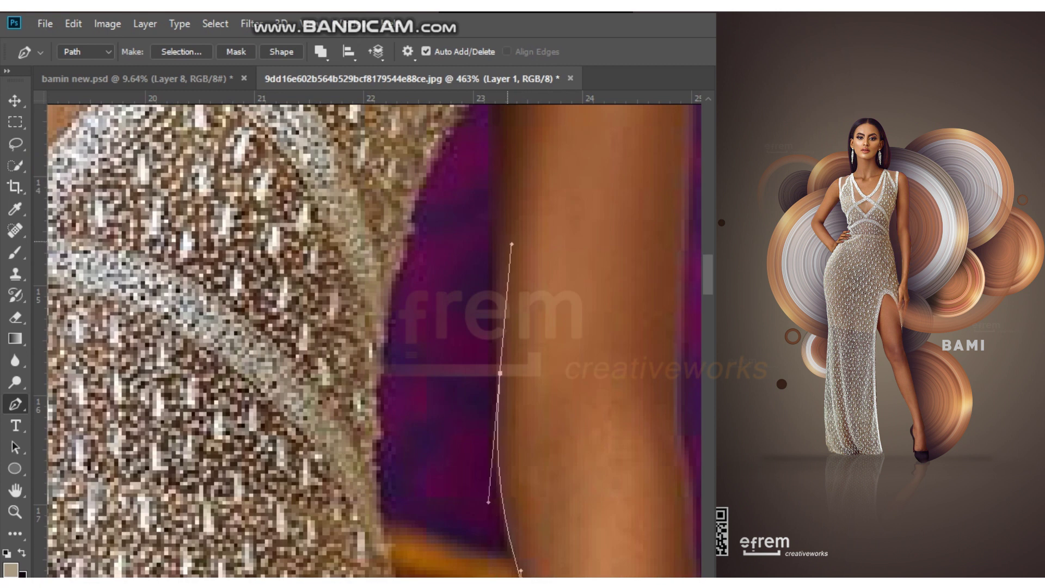
left_click_drag(502, 246, 528, 106)
Shape curved anchors along the dress edge to close the arm-gap path.
scroll(512, 245, "down", 1)
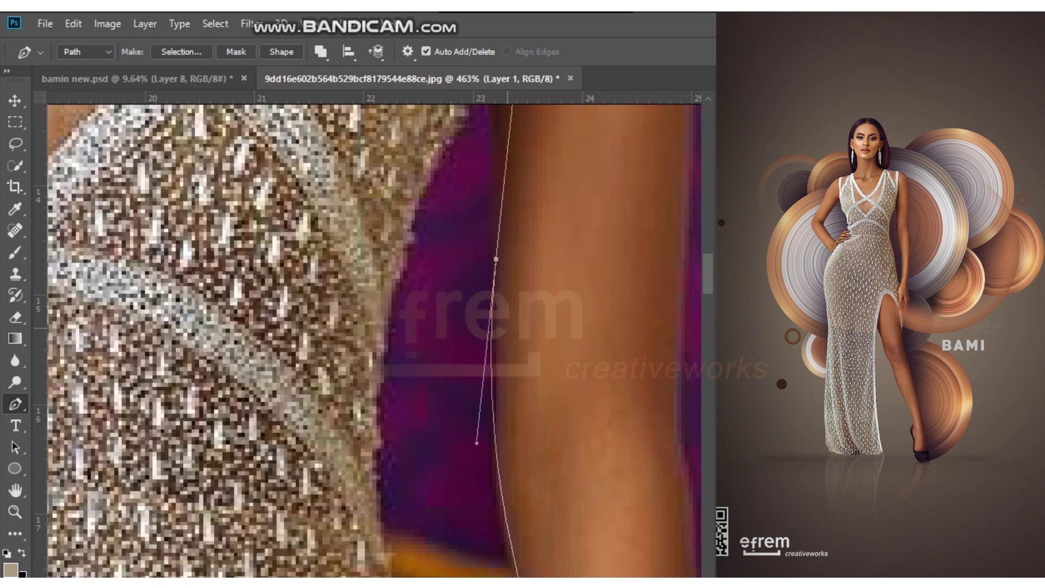
scroll(516, 489, "down", 3)
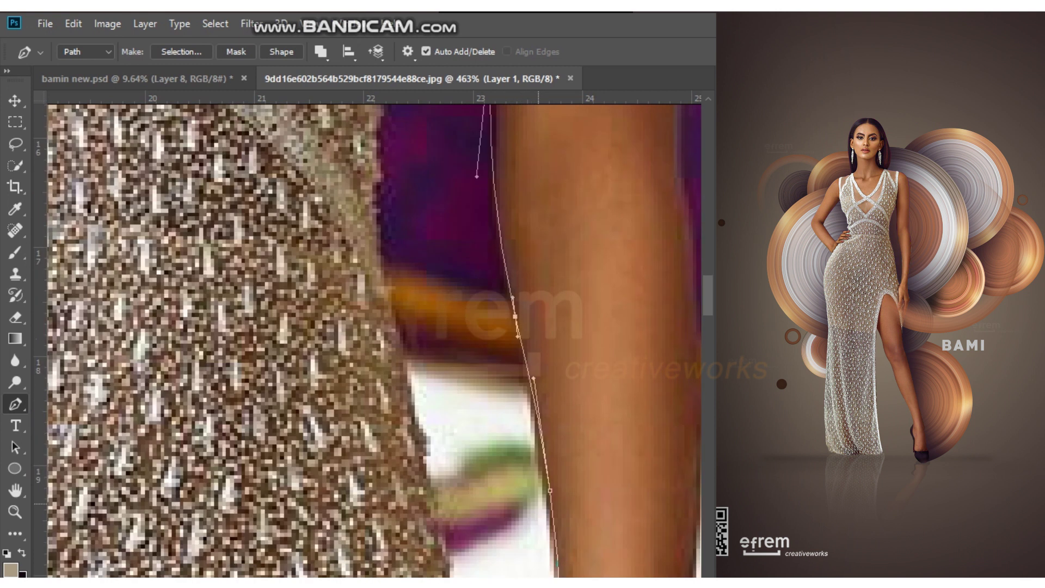
scroll(515, 316, "up", 3)
scroll(515, 316, "up", 2)
mouse_move(500, 230)
left_mouse_down()
mouse_move(480, 414)
mouse_move(496, 284)
left_mouse_up()
scroll(496, 338, "up", 2)
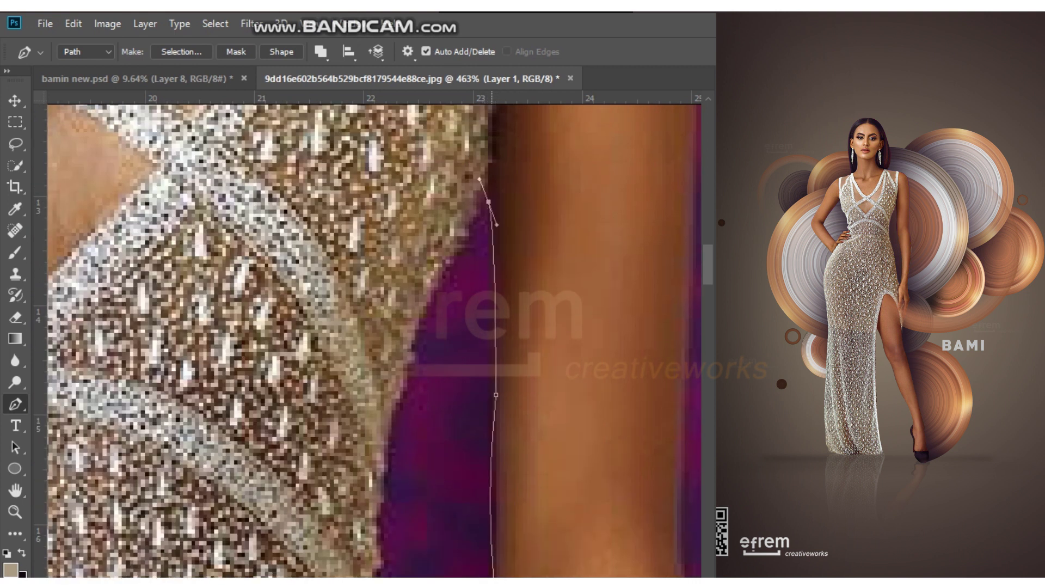
scroll(423, 326, "down", 2)
left_click_drag(409, 255, 399, 291)
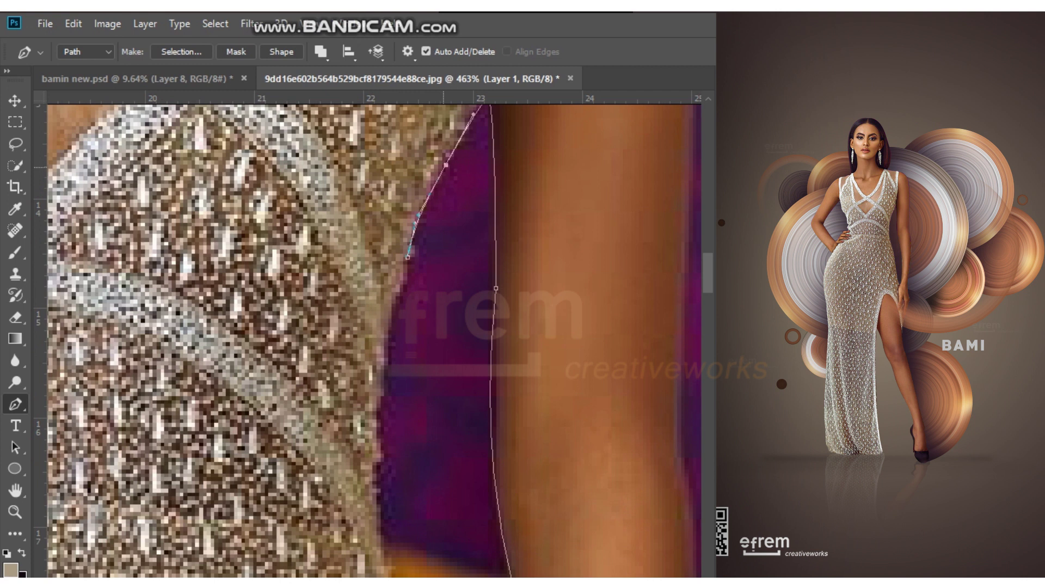
scroll(392, 338, "down", 3)
left_click_drag(385, 408, 402, 451)
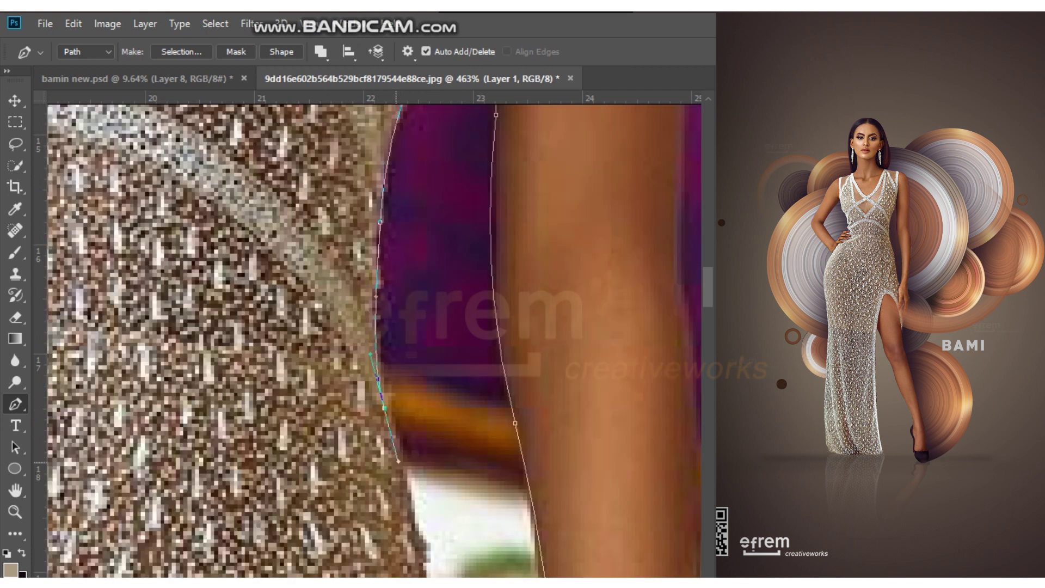
scroll(483, 250, "down", 5, "alt")
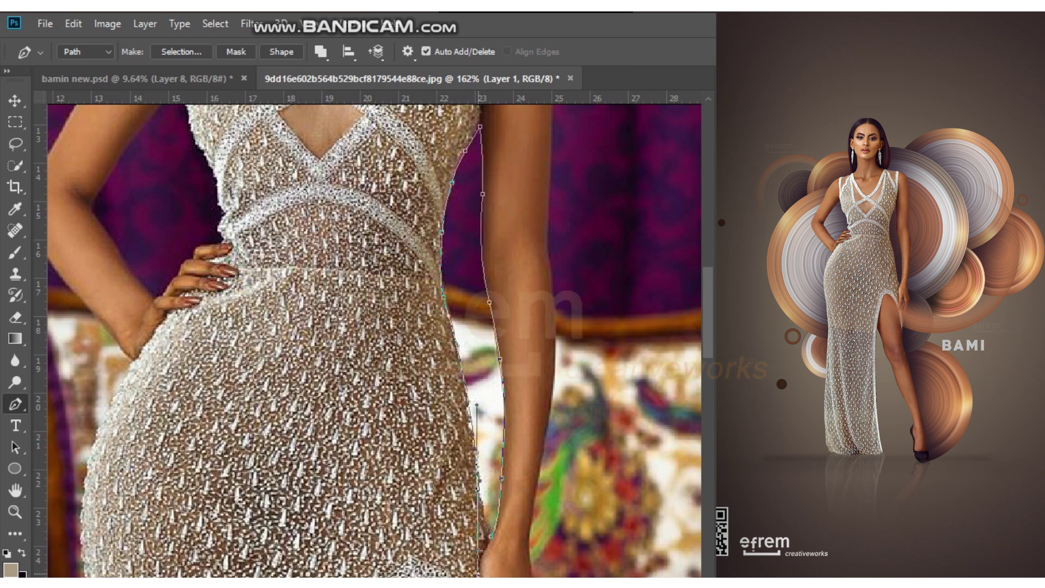
scroll(475, 508, "up", 5, "alt")
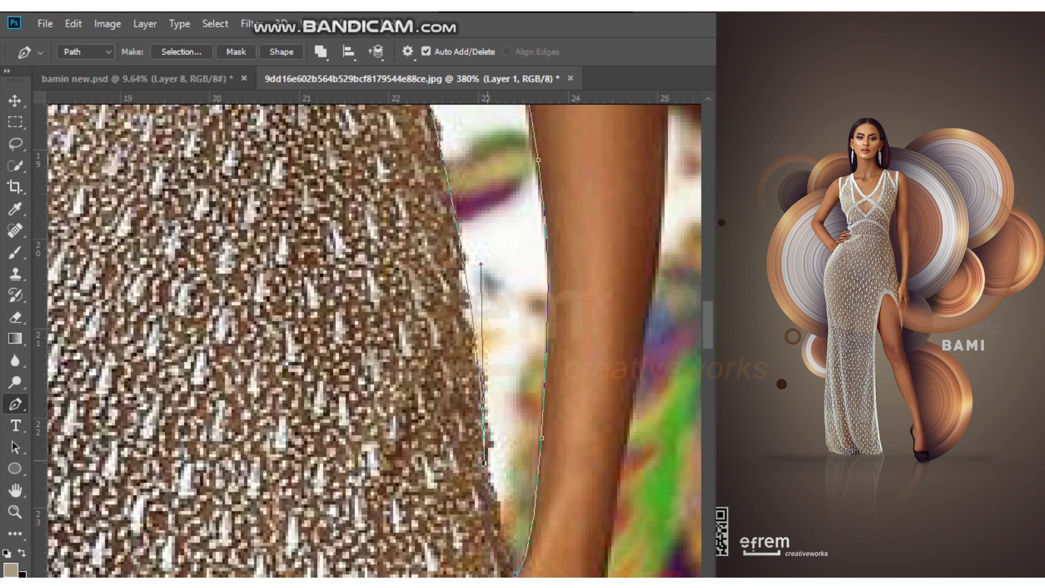
left_click_drag(460, 261, 476, 415)
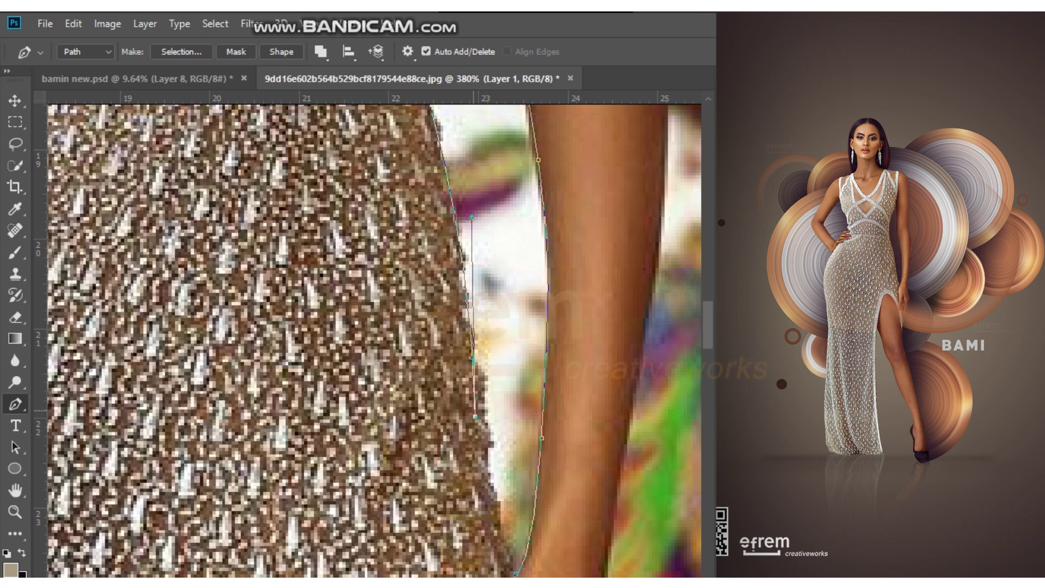
scroll(475, 415, "down", 2, "alt")
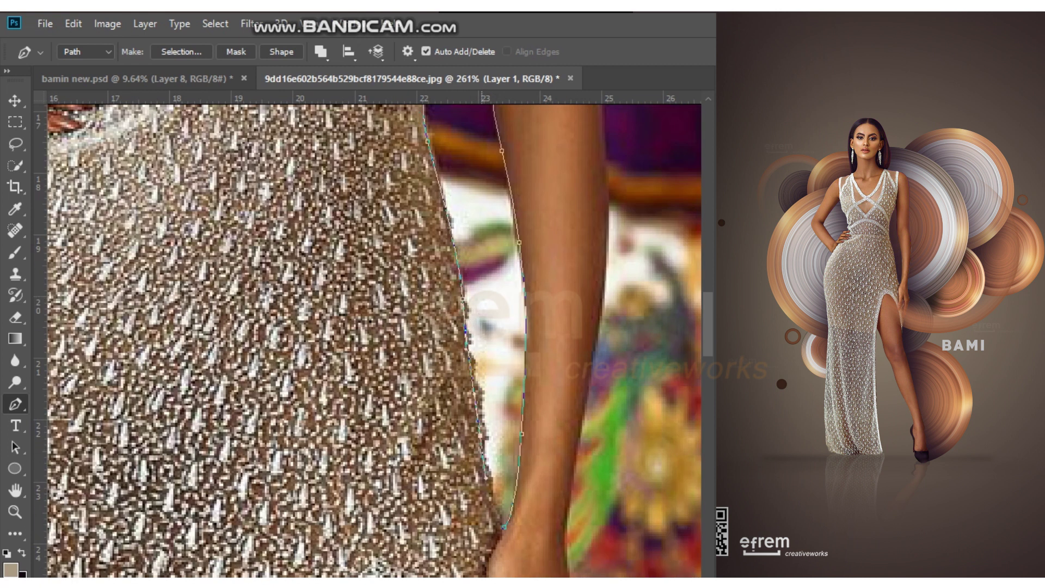
scroll(501, 488, "down", 3, "alt")
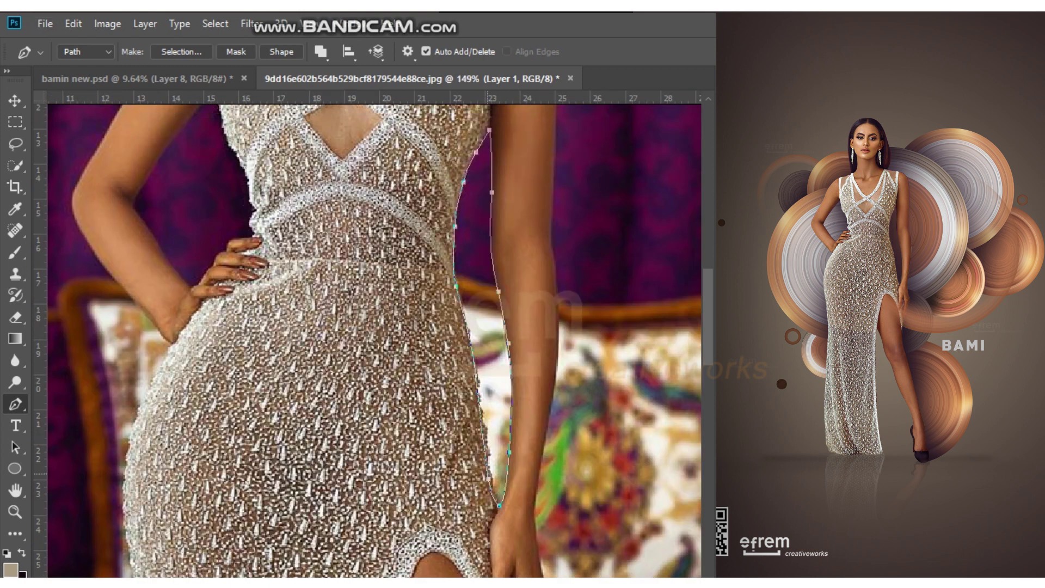
Make the arm-gap selection, carry the cut-out model into bamin new.psd and centre it with Free Transform.
left_click(181, 51)
left_click(488, 161)
key("v")
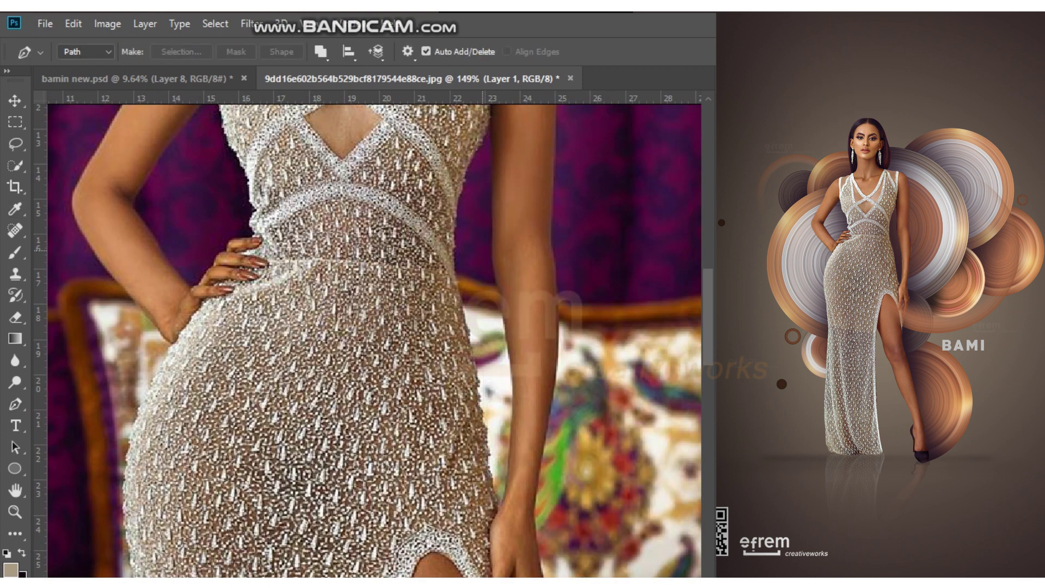
mouse_move(382, 273)
left_mouse_down()
mouse_move(294, 270)
mouse_move(374, 332)
left_mouse_up()
key("ctrl+t")
left_click_drag(413, 455, 411, 435)
Shrink the model, lower her on the poster and commit the transform.
left_click_drag(381, 288, 389, 310)
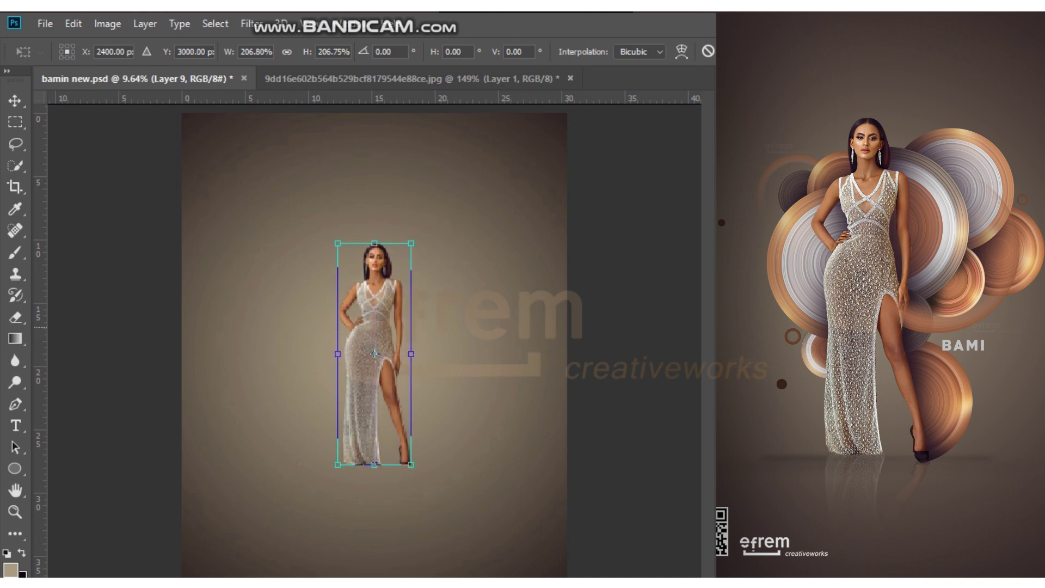
key("Return")
scroll(366, 353, "up", 3, "alt")
scroll(366, 353, "up", 2, "alt")
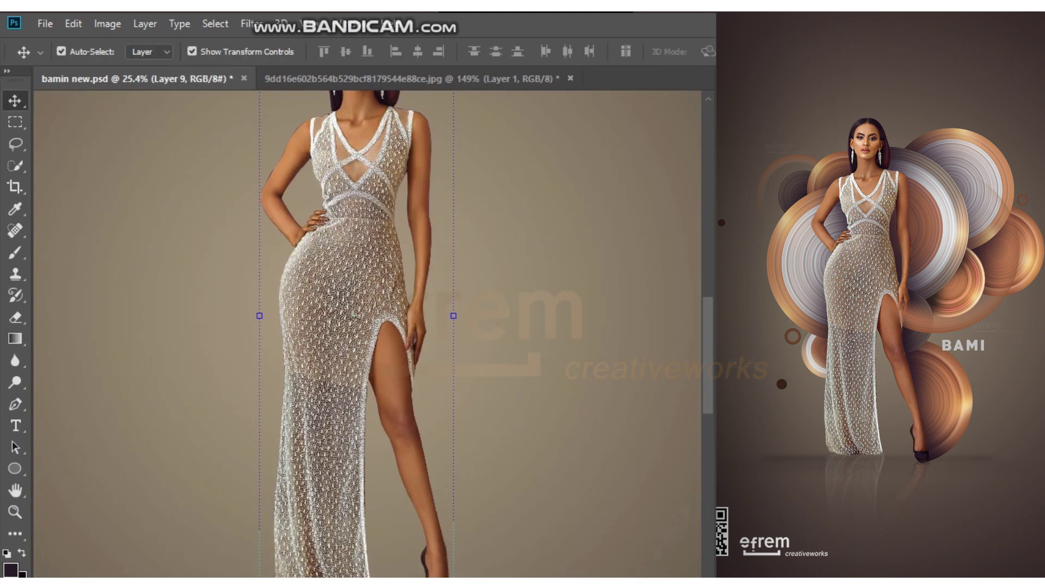
scroll(366, 352, "up", 3, "alt")
scroll(367, 351, "down", 4, "alt")
scroll(367, 349, "down", 2, "alt")
scroll(367, 349, "up", 3, "alt")
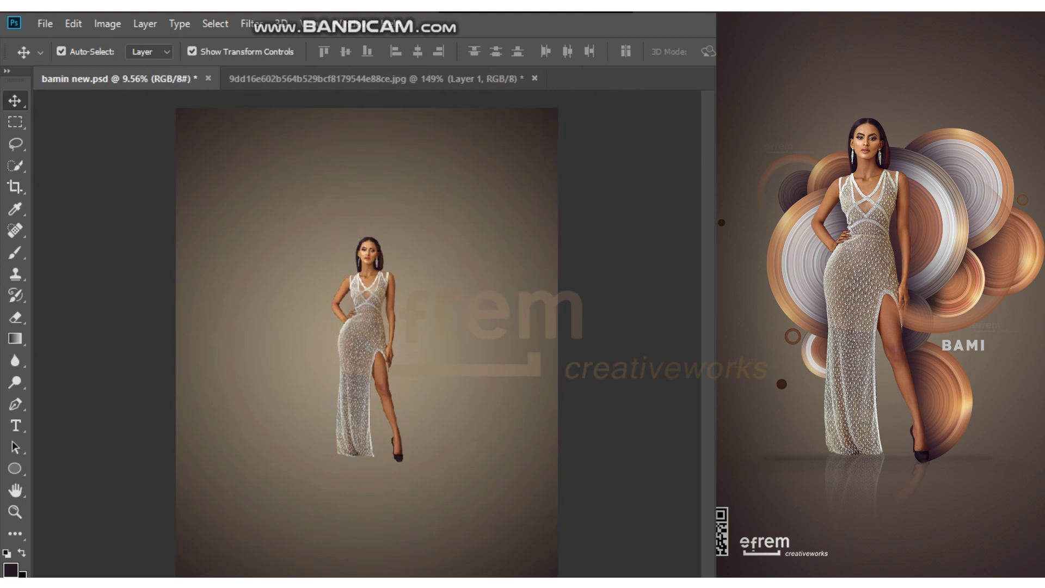
Marquee a thin vertical strip across the model with the Rectangular Marquee.
key("p")
scroll(164, 203, "up", 1, "alt")
key("u")
key("v")
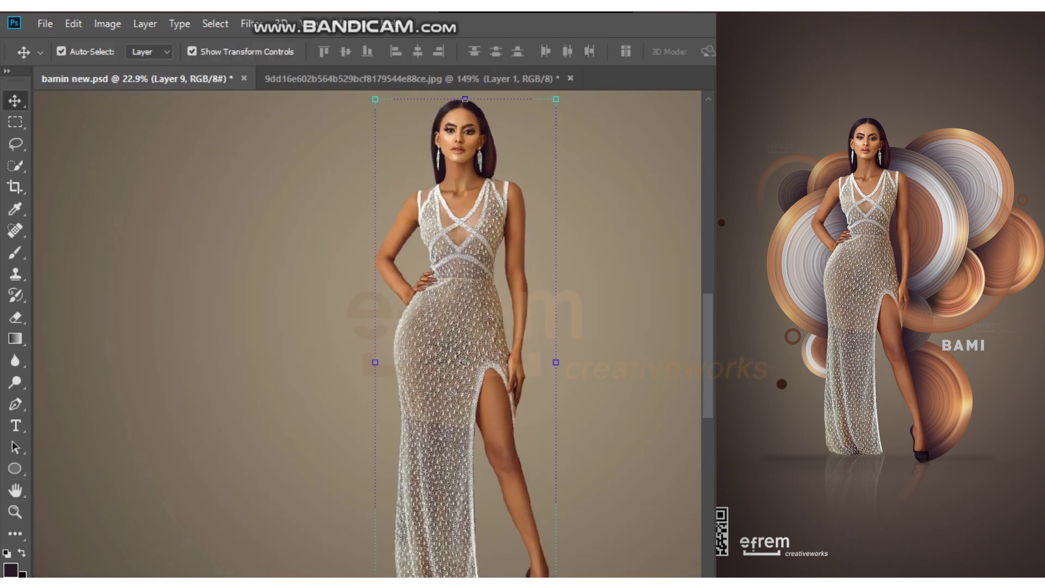
key("m")
left_click_drag(459, 200, 462, 477)
Copy the thin strip to a new layer via Layer via Copy and stretch it leftward.
right_click(463, 478)
left_click(525, 177)
key("v")
key("ctrl+t")
left_click_drag(464, 339, 479, 339)
left_click_drag(408, 327, 177, 326)
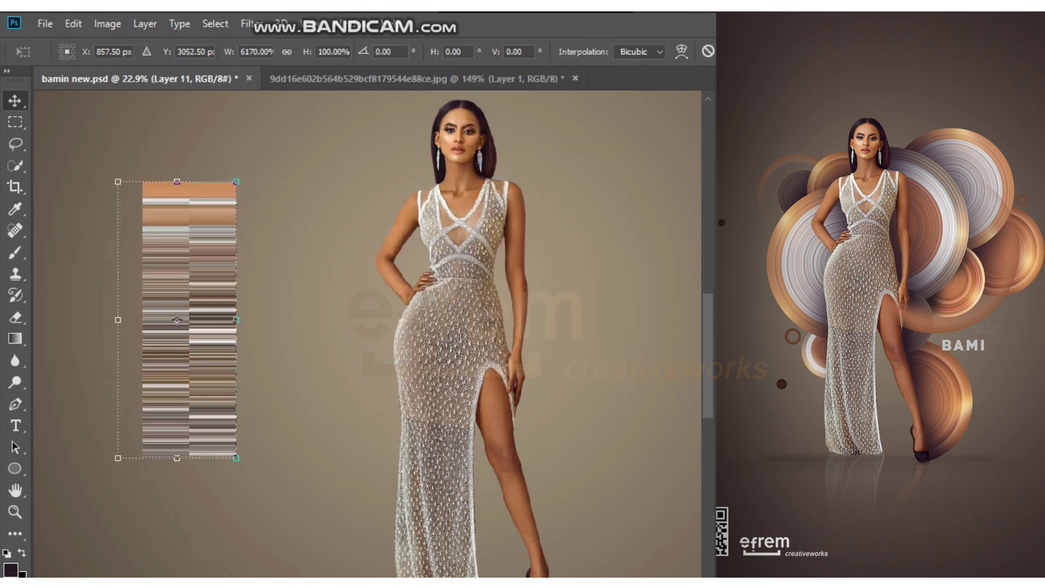
key("Return")
Re-transform the strip into a wide streak panel at the left and commit it.
scroll(461, 288, "up", 2, "alt")
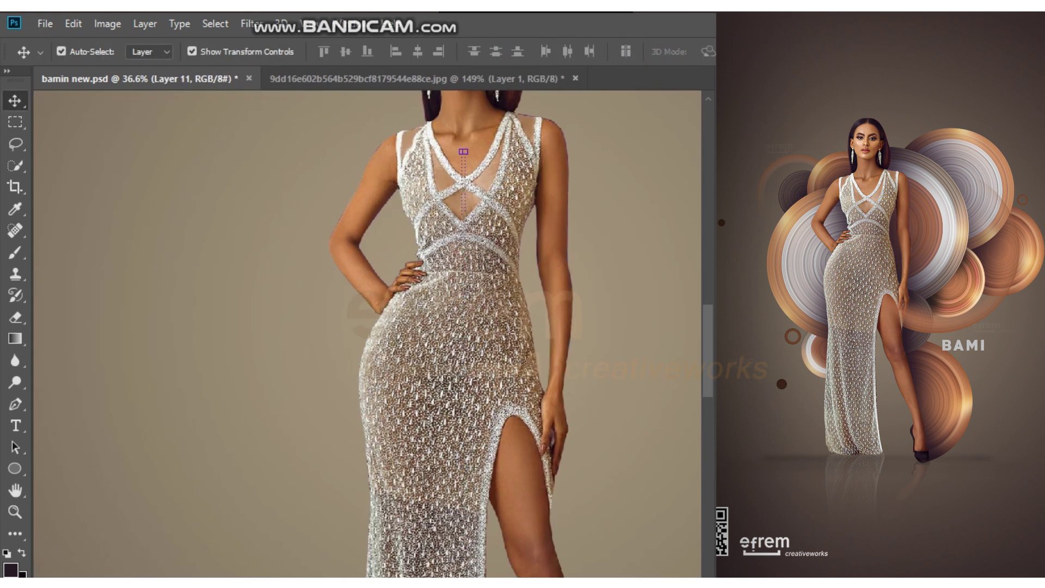
key("ctrl+t")
left_click_drag(464, 338, 233, 302)
key("Return")
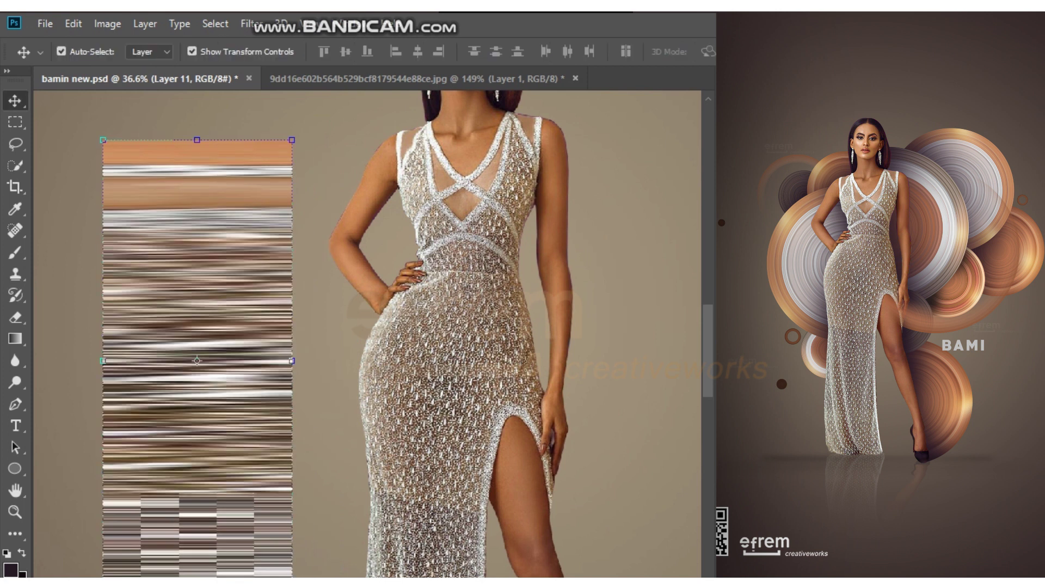
scroll(321, 319, "up", 2, "alt")
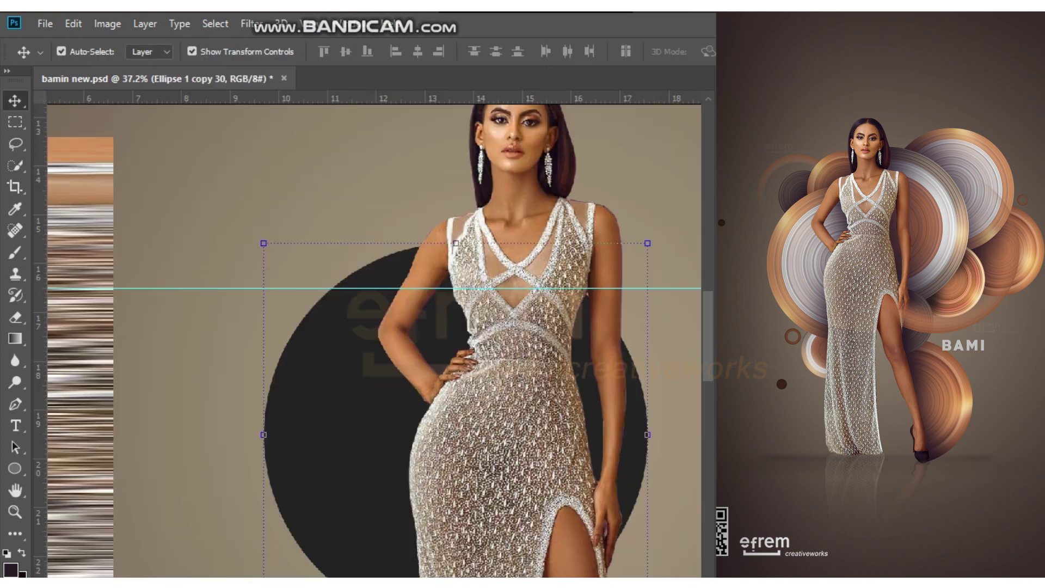
Set the Pen tool to Shape mode and inspect the dark circle's fill colour.
scroll(374, 334, "left", 3)
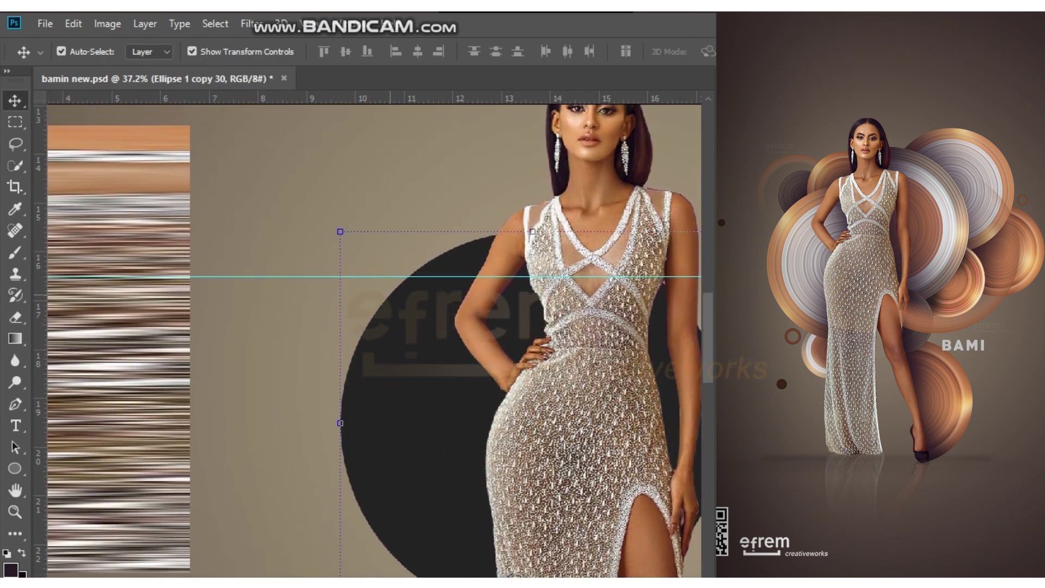
key("p")
left_click(86, 51)
left_click(76, 65)
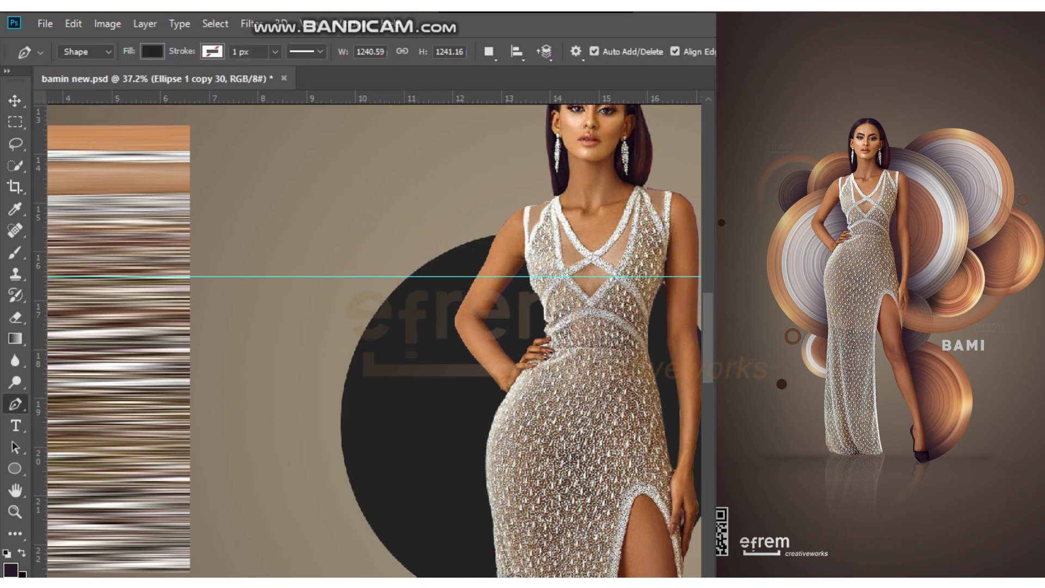
left_click(152, 51)
Move the streak strip down to the lower middle of the poster.
key("Escape")
key("v")
mouse_move(119, 229)
left_mouse_down()
mouse_move(245, 463)
mouse_move(271, 557)
left_mouse_up()
Give the circle a custom tan fill chosen in the Color Picker.
key("p")
left_click(152, 52)
left_click(232, 83)
left_click_drag(234, 261, 588, 133)
left_click(373, 199)
left_click(644, 144)
scroll(435, 325, "down", 2)
key("Escape")
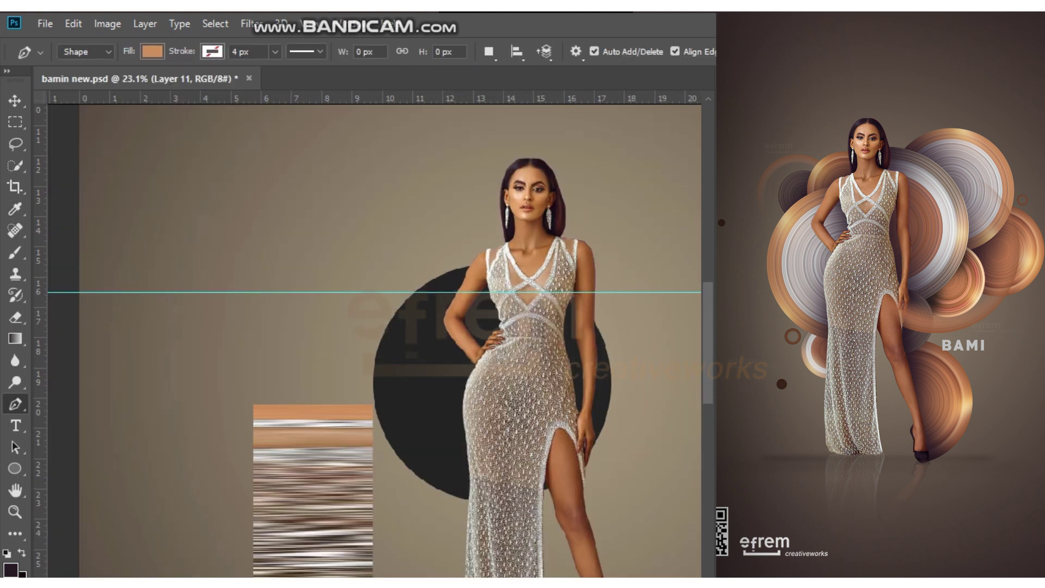
scroll(443, 376, "up", 2)
Apply a tan swatch to the dark circle, then undo back to a solid tan circle.
left_click(151, 51)
left_click(70, 140)
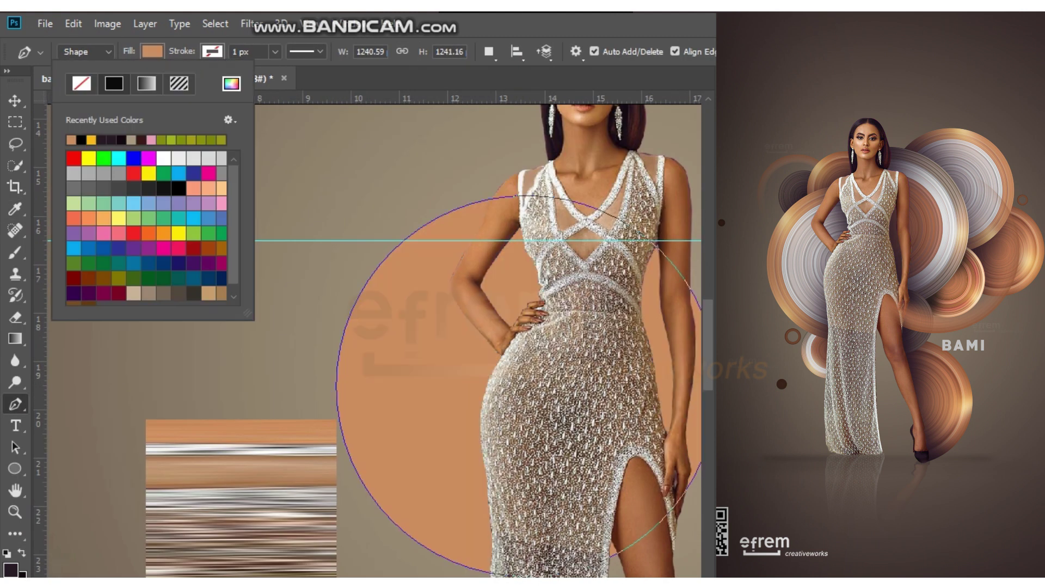
key("Escape")
key("ctrl+z")
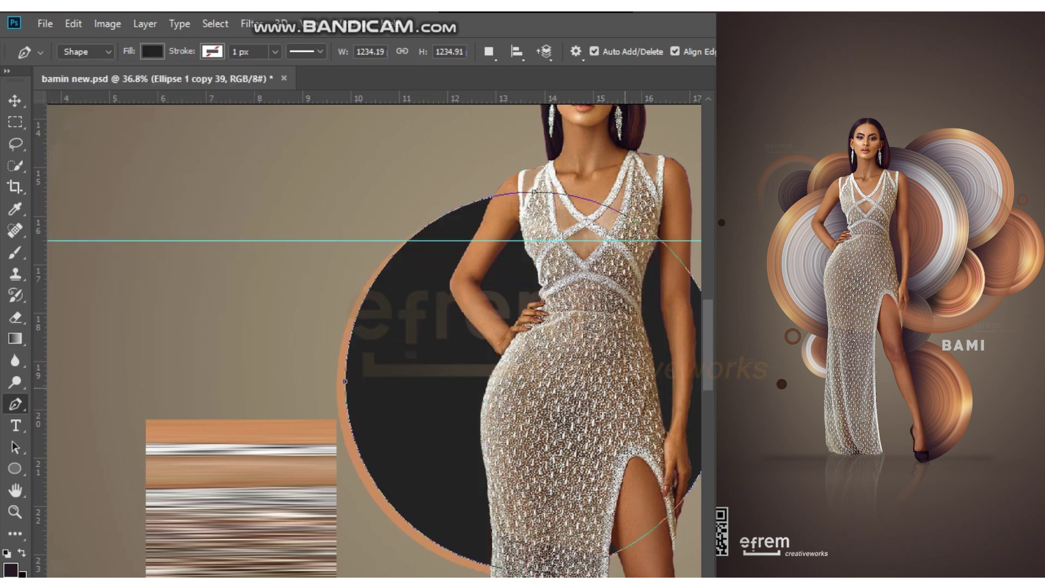
key("ctrl+z")
key("ctrl+z")
key("ctrl+z")
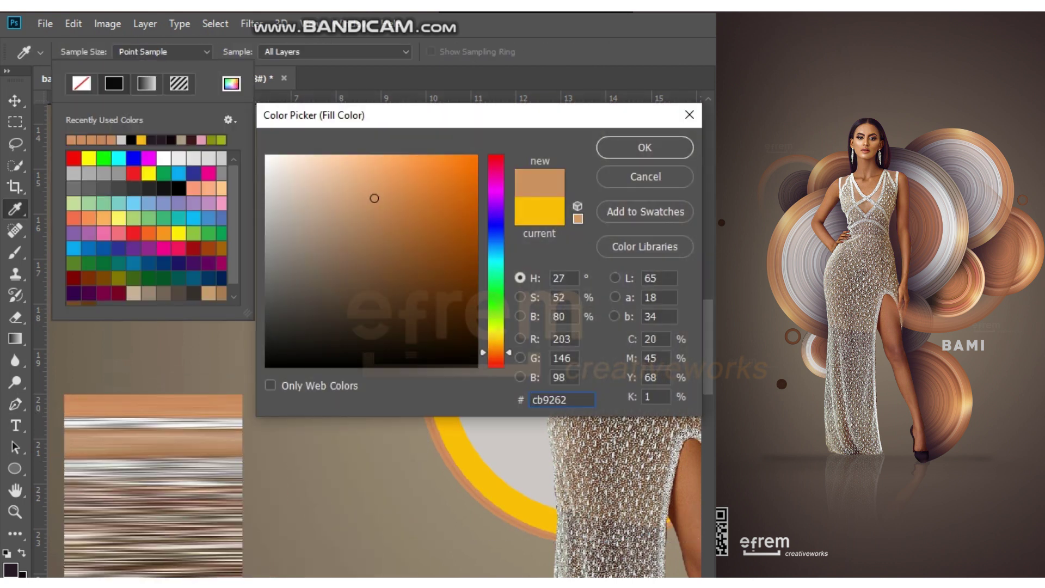
Confirm tan c68b5e as the ring's fill colour.
left_click(645, 147)
left_click(152, 52)
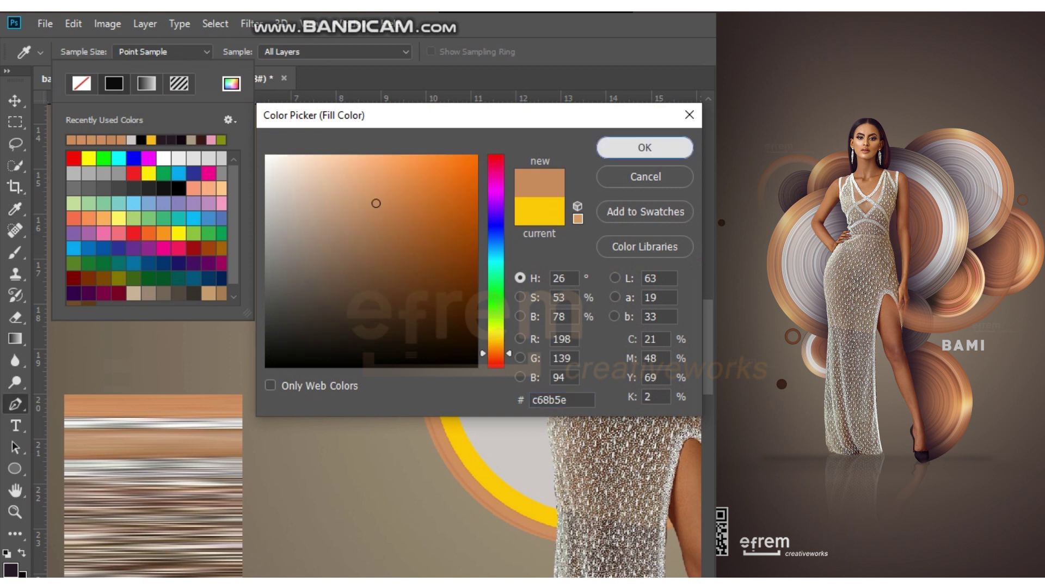
key("Return")
key("Escape")
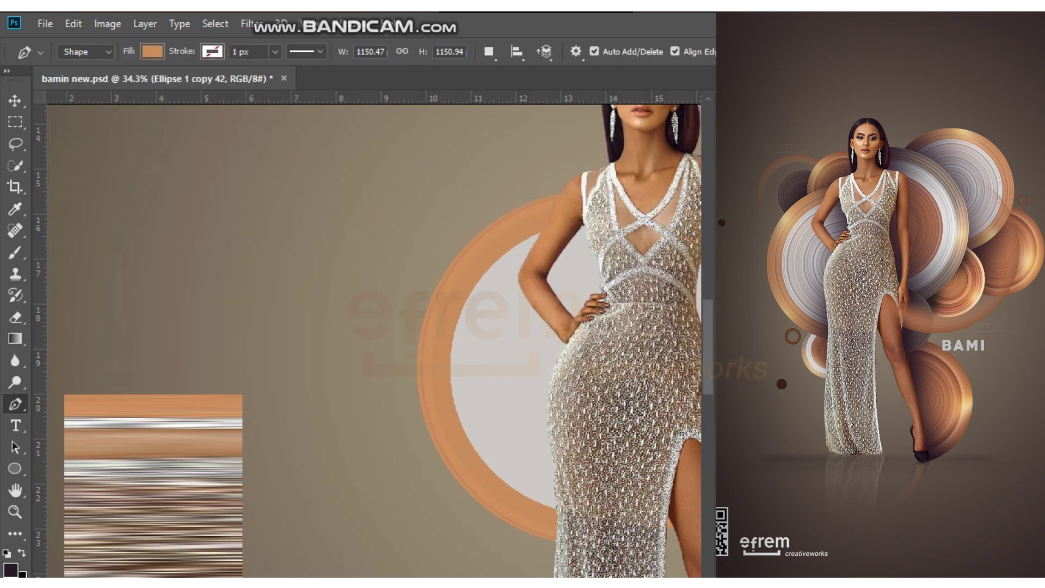
Reapply the custom tan c68b5e fill, then select the yellow band layer.
left_click(152, 52)
left_click(226, 110)
left_click(362, 203)
left_click(642, 144)
key("Escape")
left_click(212, 51)
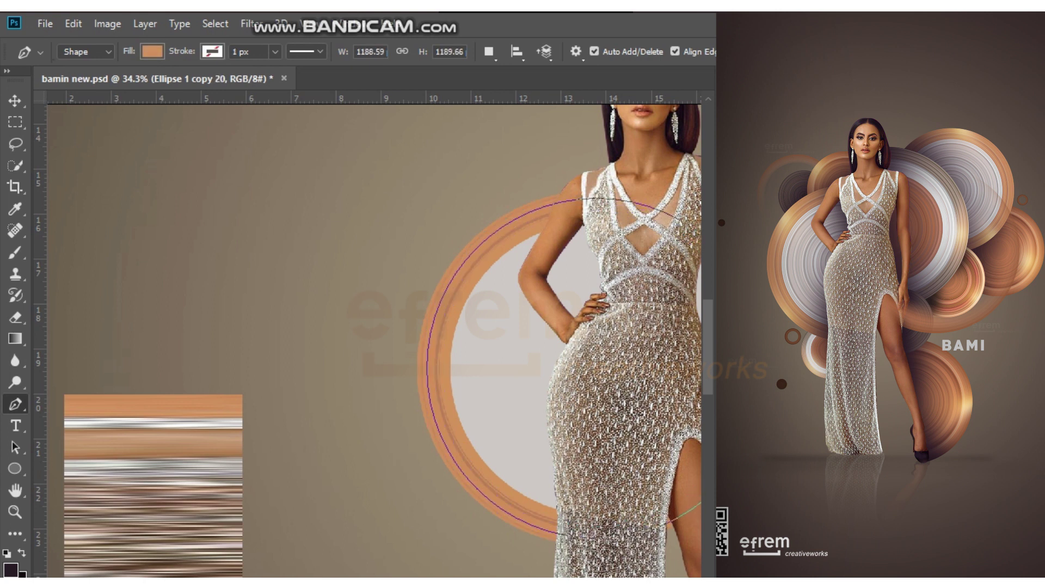
Check the ring copy's current fill colour and zoom back out on the ring.
left_click(152, 51)
key("Escape")
scroll(448, 337, "up", 5)
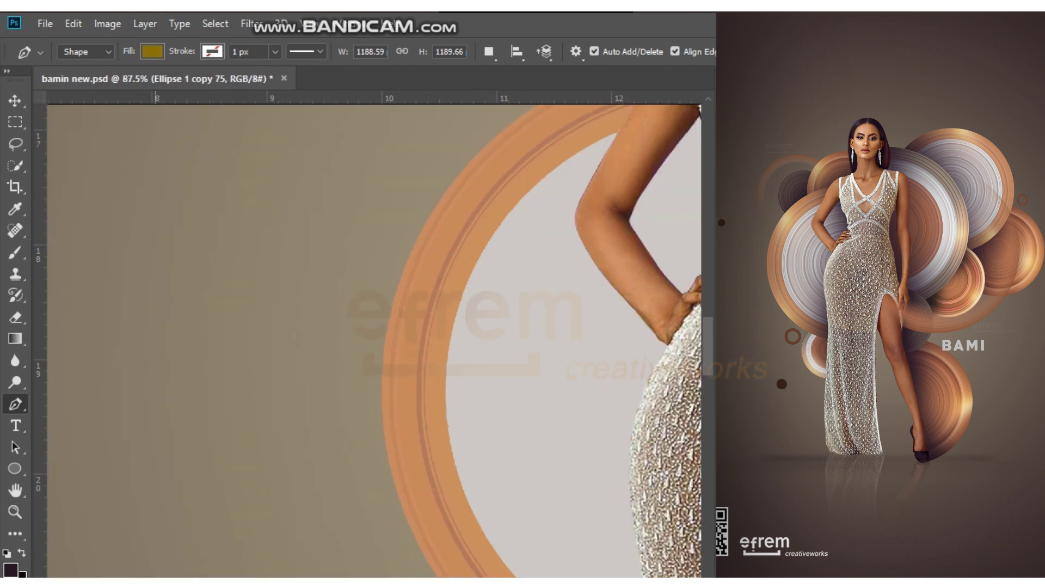
key("v")
key("p")
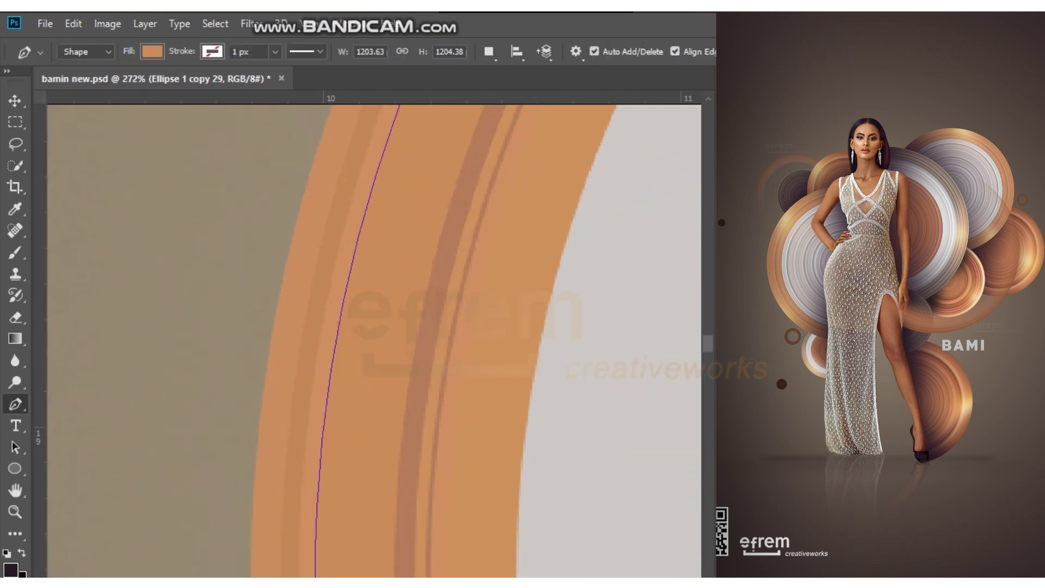
left_click(152, 51)
key("Escape")
key("v")
scroll(376, 337, "down", 3)
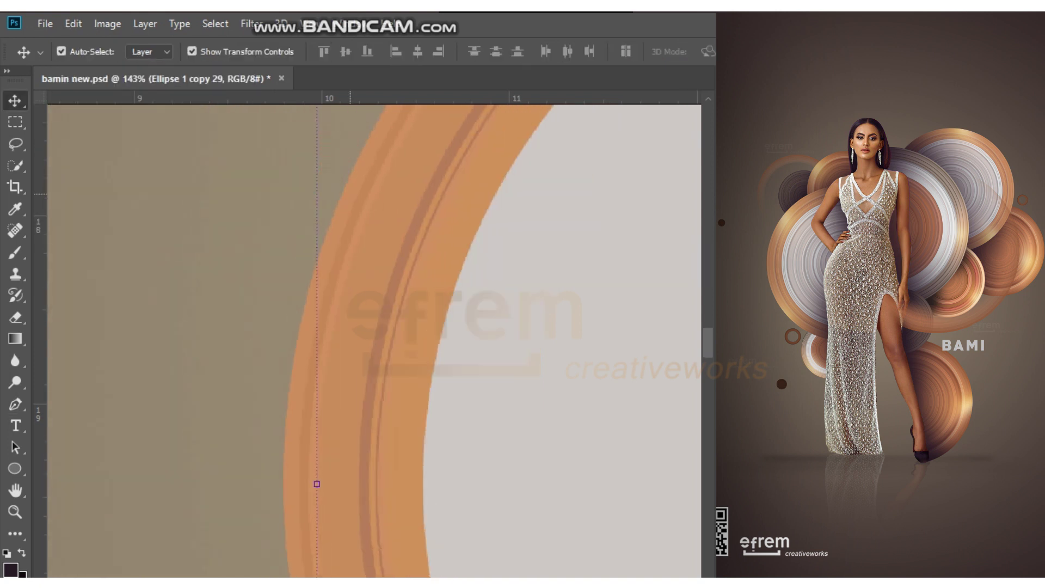
scroll(375, 338, "down", 3)
Shrink the ring copy slightly from its corner and fill it with a lighter orange.
left_click_drag(338, 170, 349, 180)
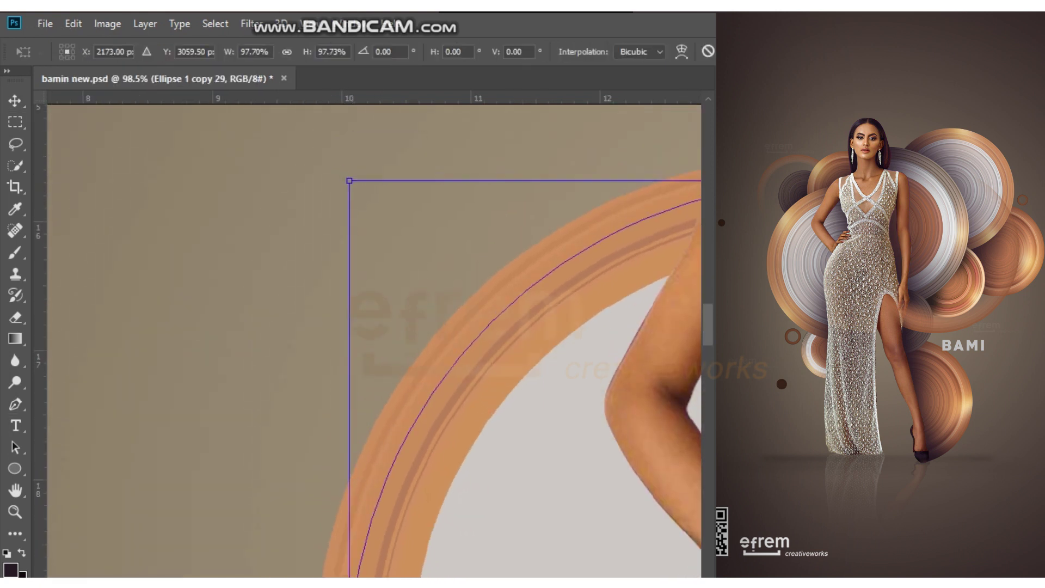
key("Return")
key("p")
left_click(152, 51)
left_click(227, 117)
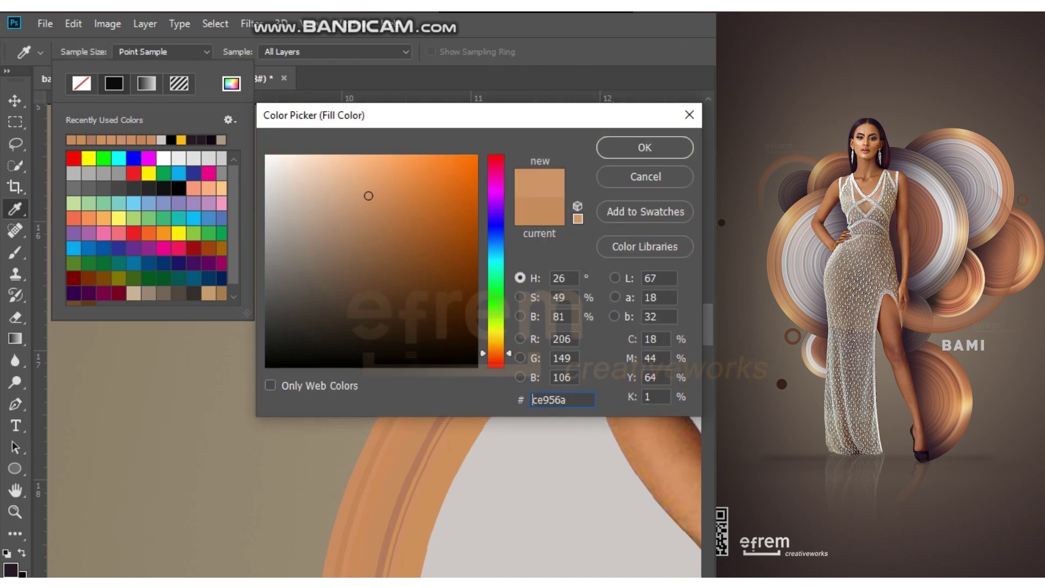
left_click(647, 145)
key("v")
Add another slightly smaller ring copy filled with lighter orange d59c71.
key("ctrl+alt+t")
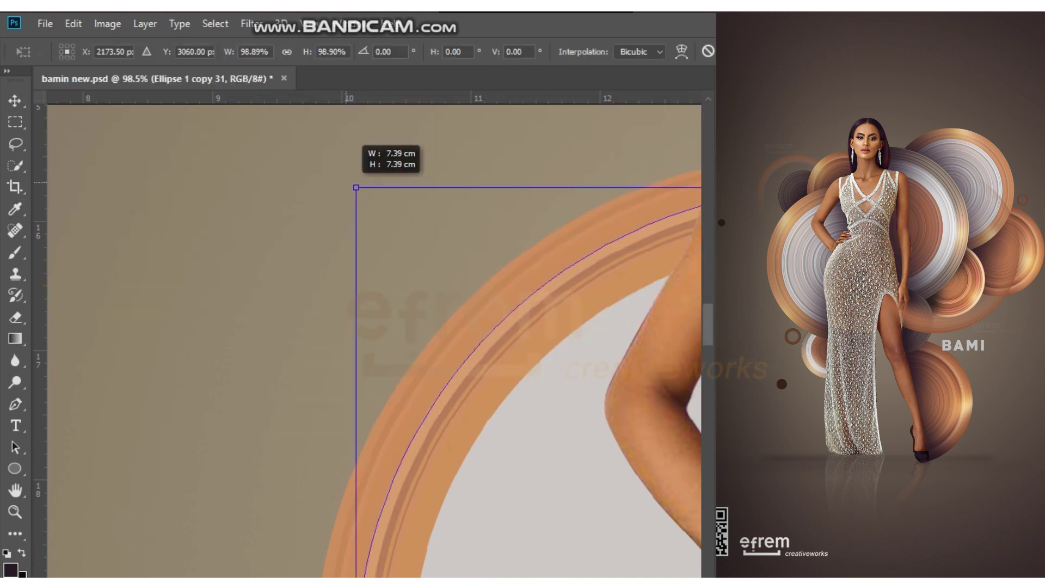
left_click_drag(349, 181, 356, 189)
key("Return")
key("p")
left_click(152, 50)
left_click(232, 83)
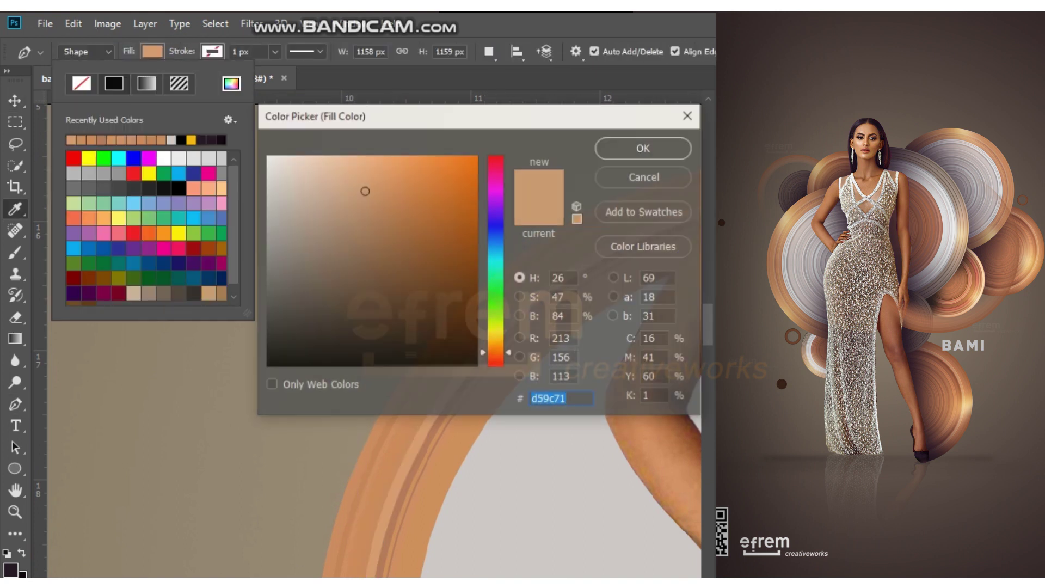
left_click(644, 145)
key("v")
Add a smaller inner band copy and recolour it from olive to a swatch colour.
key("ctrl+alt+t")
left_click_drag(357, 189, 360, 192)
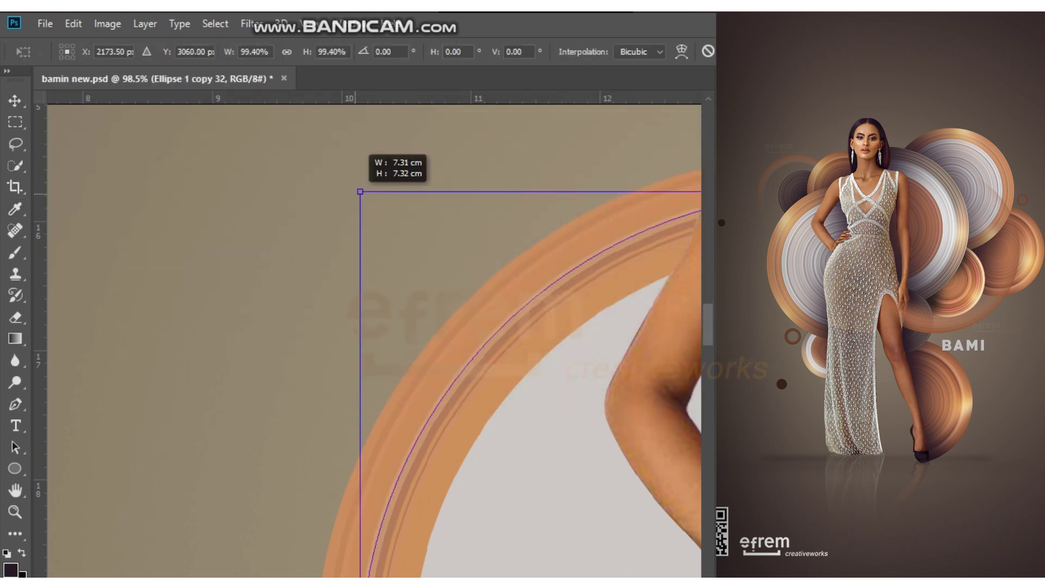
key("Return")
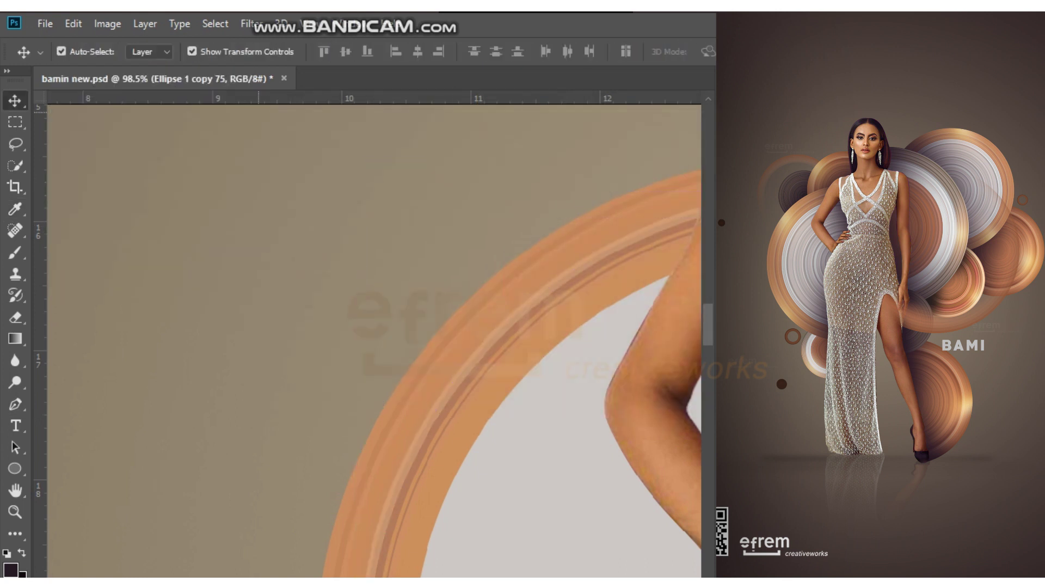
key("p")
left_click(152, 50)
left_click(70, 139)
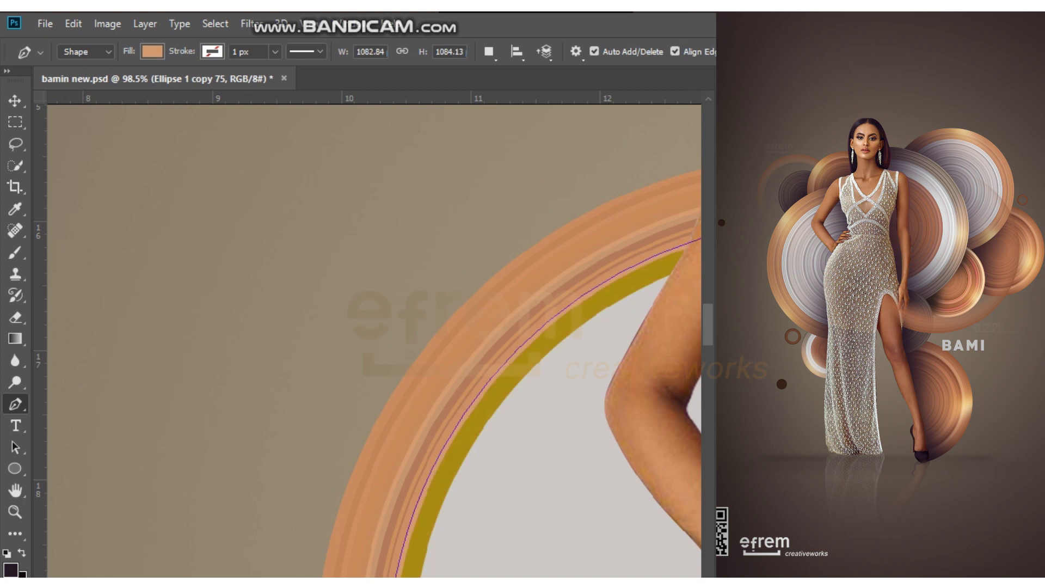
left_click(152, 50)
left_click(81, 141)
Duplicate the band layer and change the yellow band's fill to tan.
key("Return")
key("Escape")
left_click(152, 50)
key("Escape")
key("ctrl+j")
left_click(152, 51)
left_click(82, 140)
key("Return")
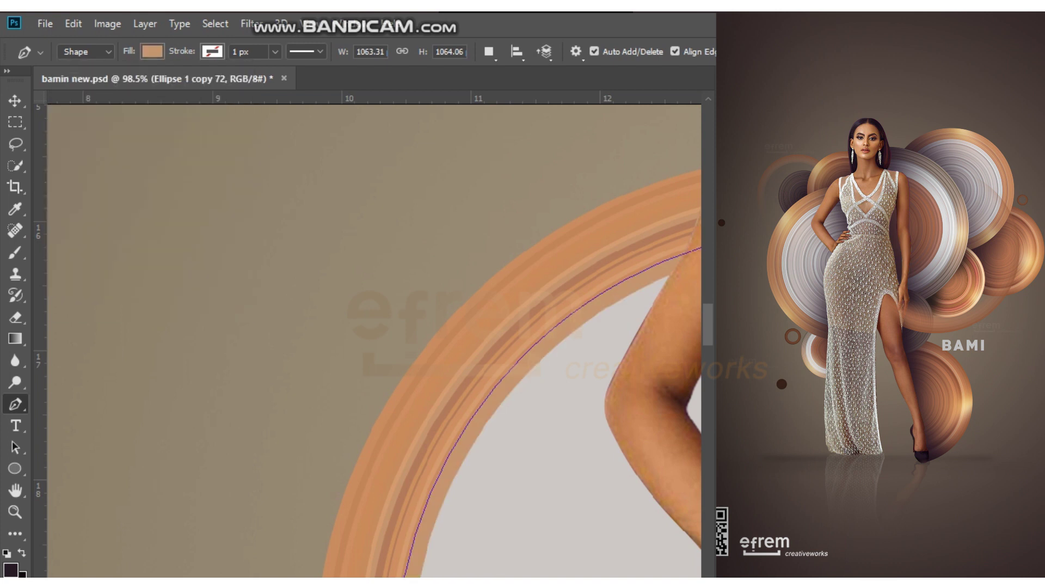
left_click(152, 51)
key("Escape")
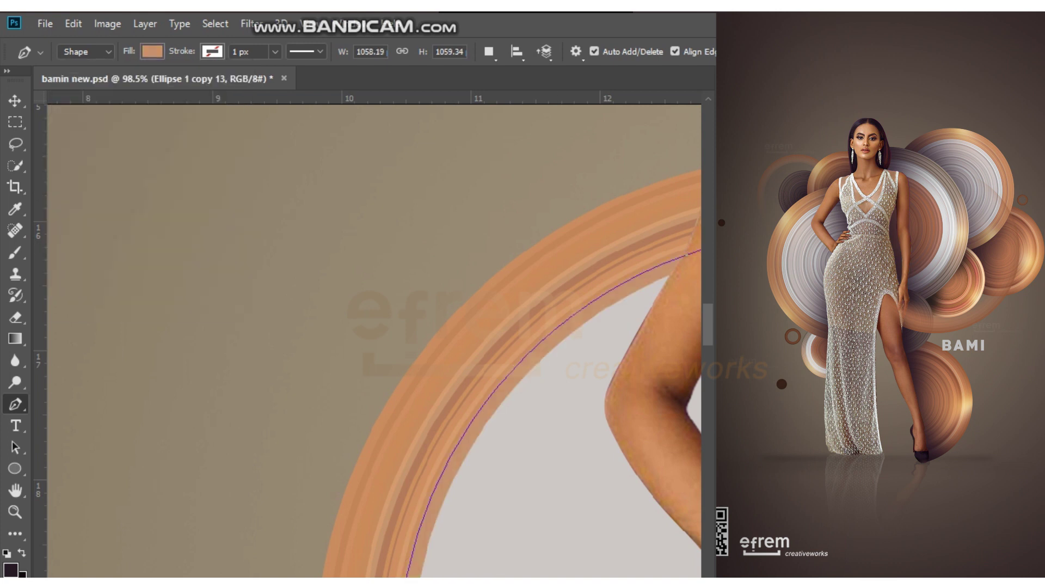
left_click(152, 51)
key("Escape")
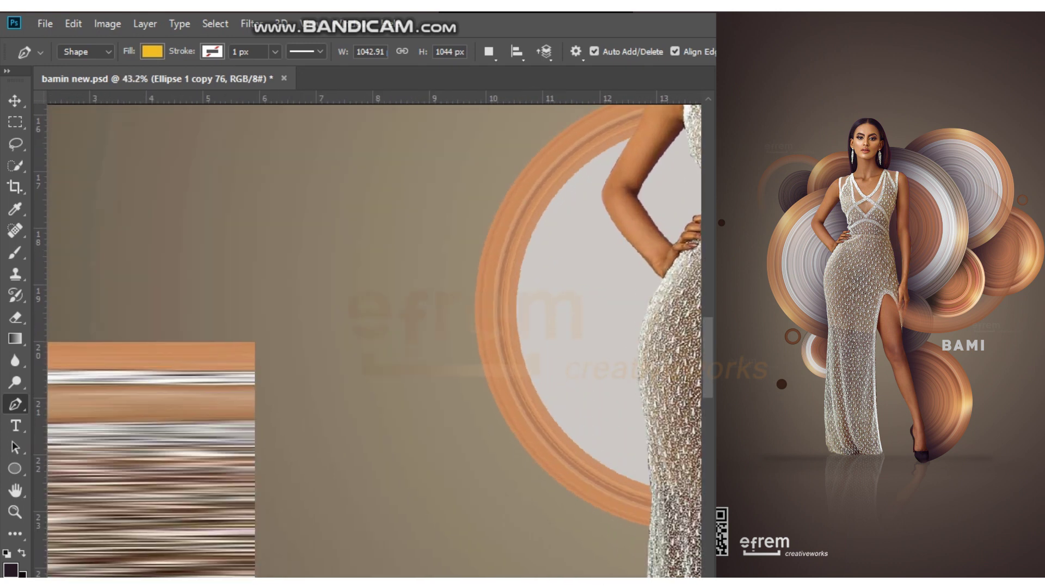
Paint a soft dark shadow behind the model with a 175 brush and clip it to the disc.
left_click(152, 50)
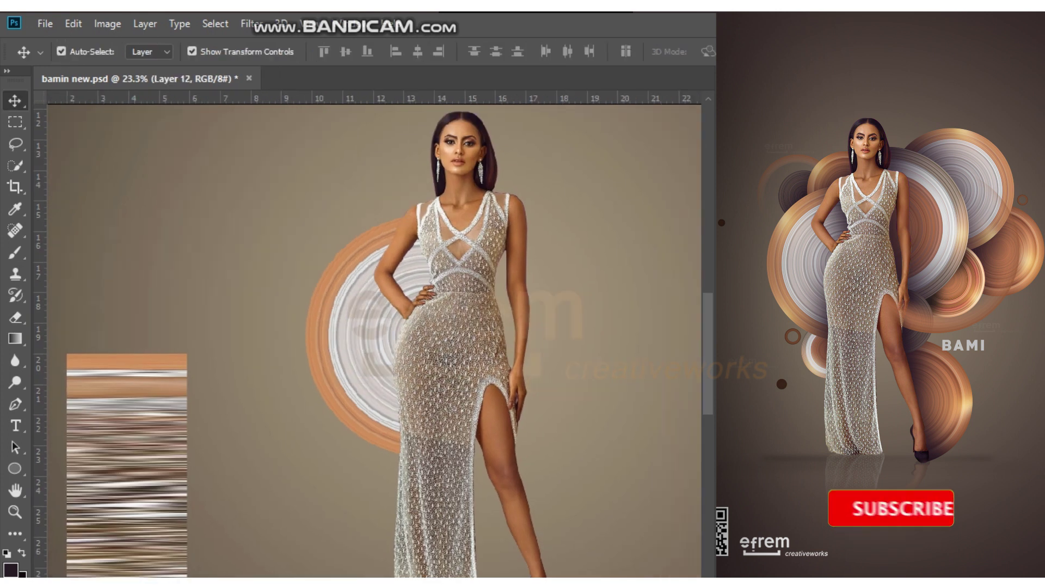
type("175")
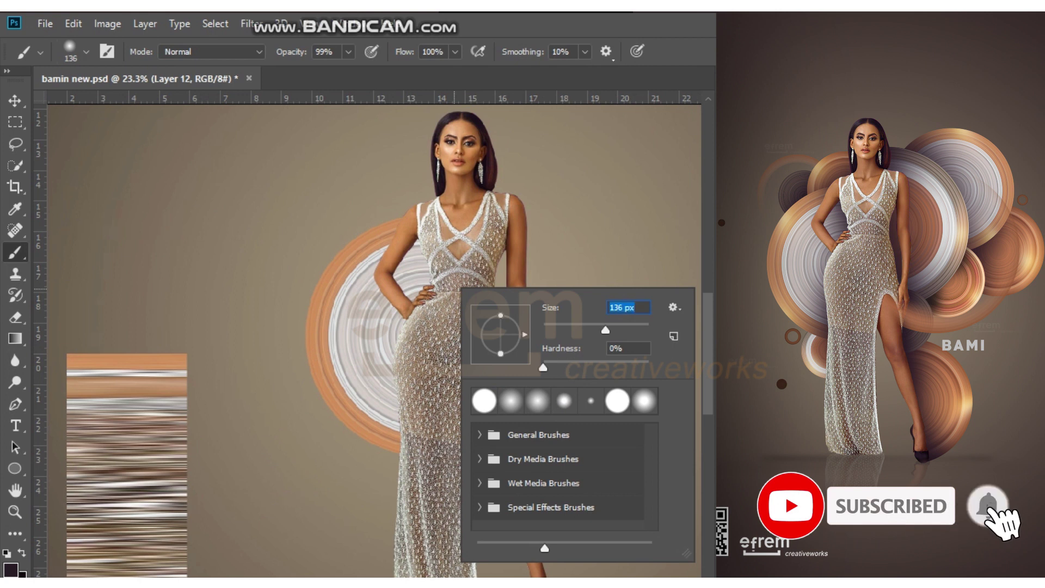
key("Return")
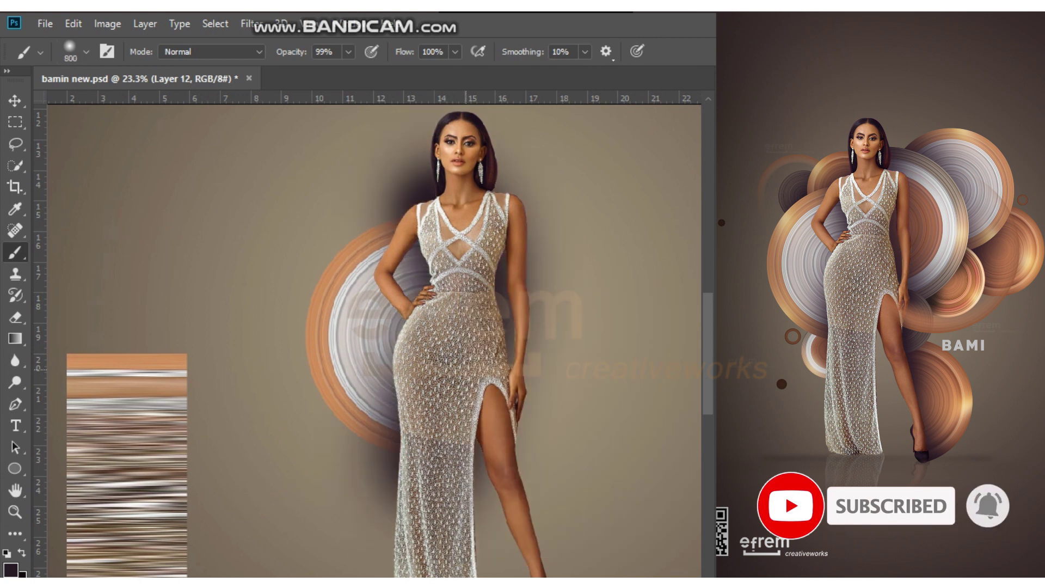
key("v")
right_click(716, 327)
left_click(523, 367)
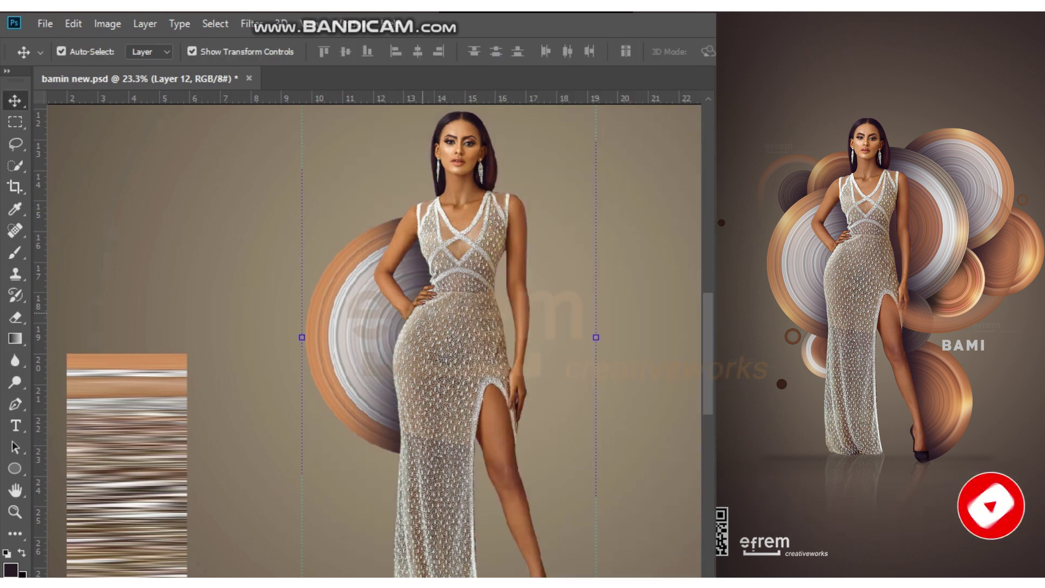
Nudge the layer 0.12 cm sideways and give the outer ring a darker brown fill.
left_click_drag(435, 245, 446, 240)
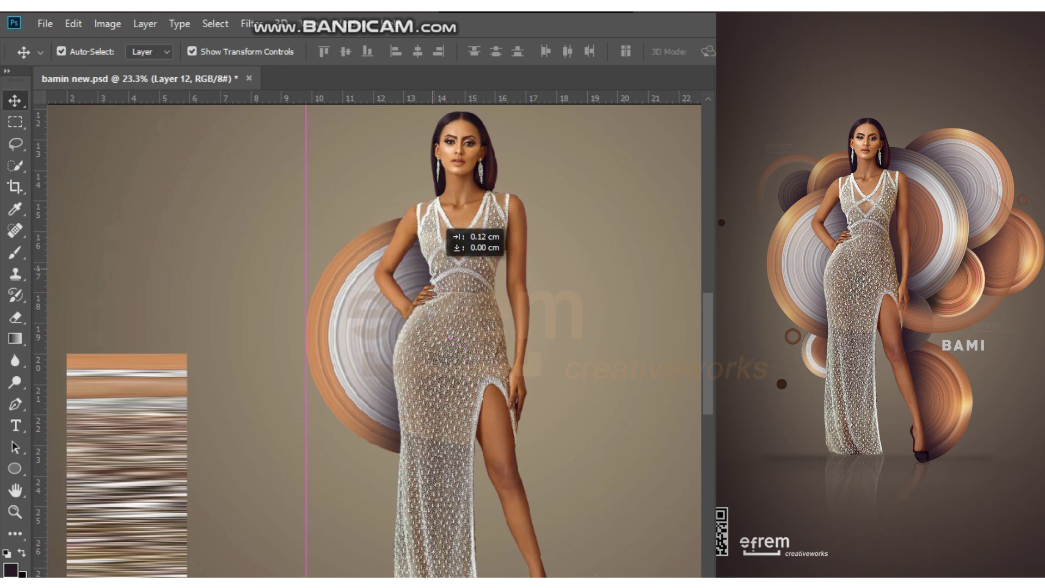
scroll(447, 240, "down", 3)
scroll(447, 240, "up", 4)
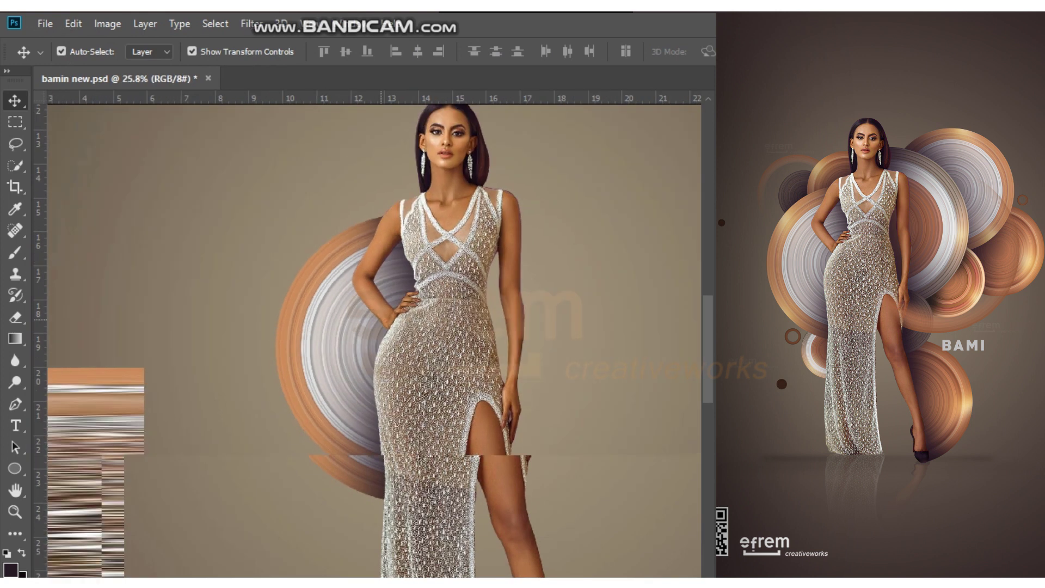
key("p")
scroll(381, 381, "up", 3)
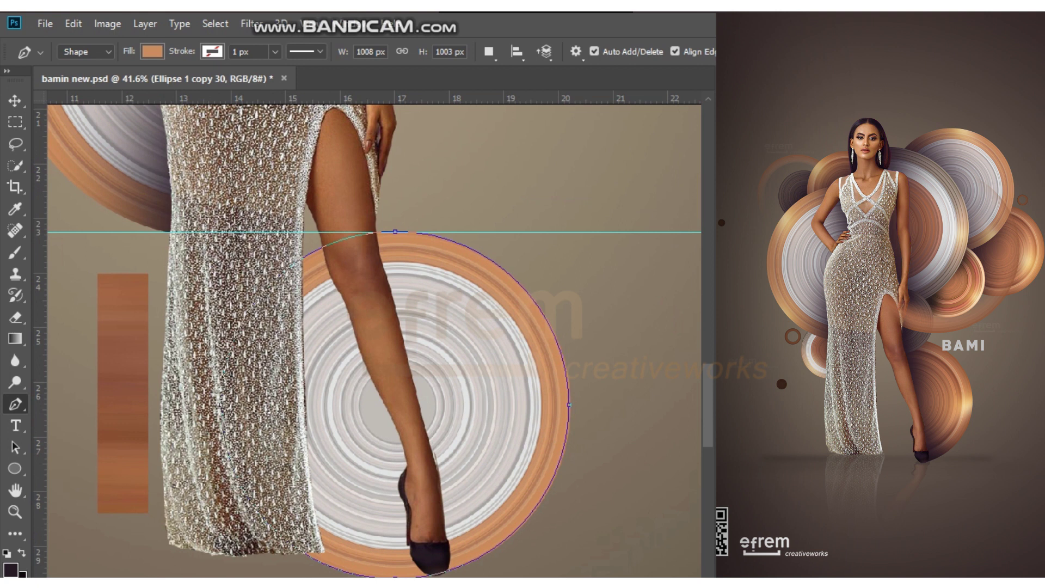
left_click(152, 51)
left_click(231, 83)
left_click(677, 146)
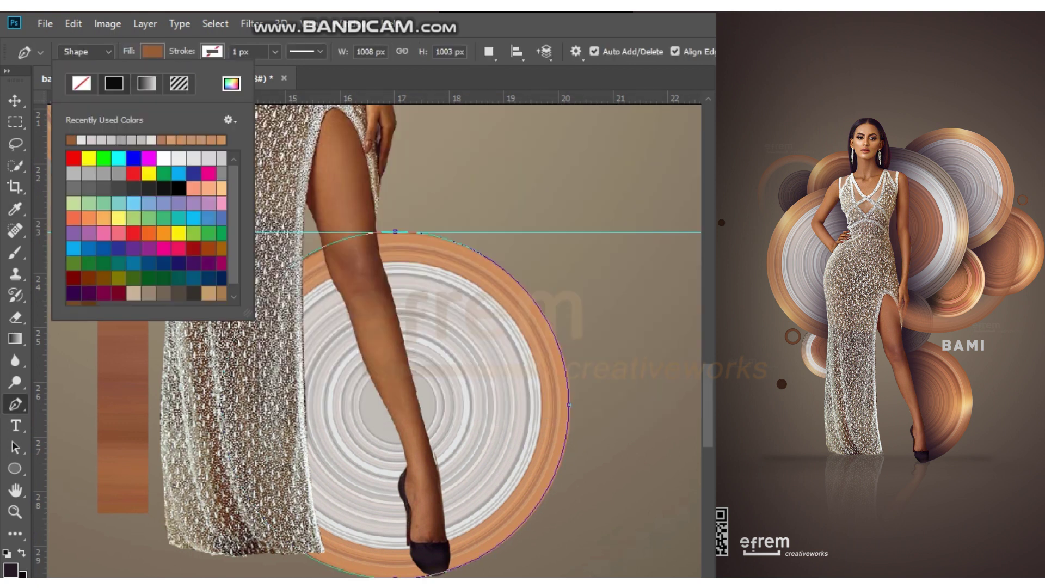
key("Escape")
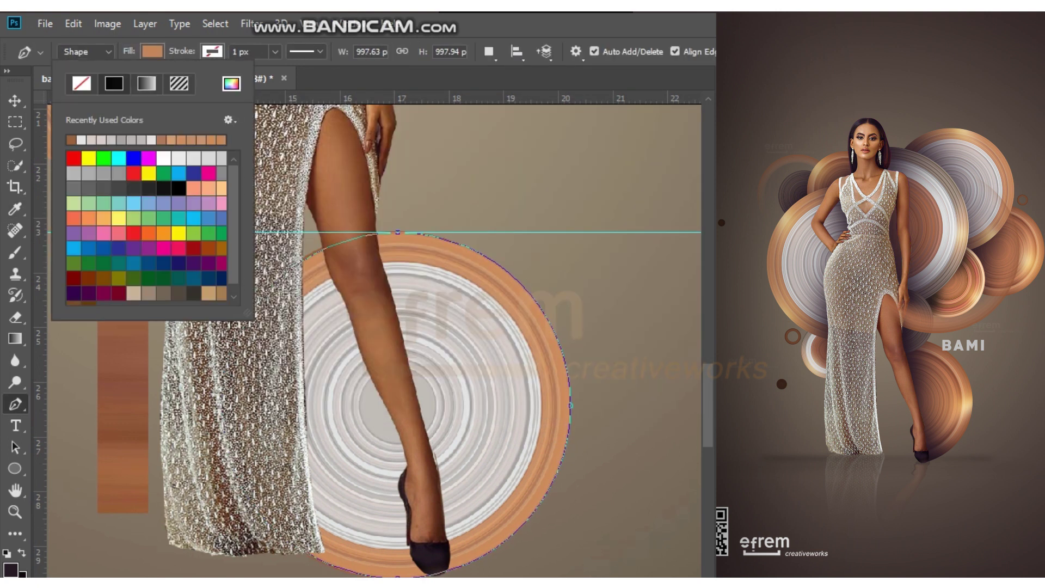
left_click(645, 147)
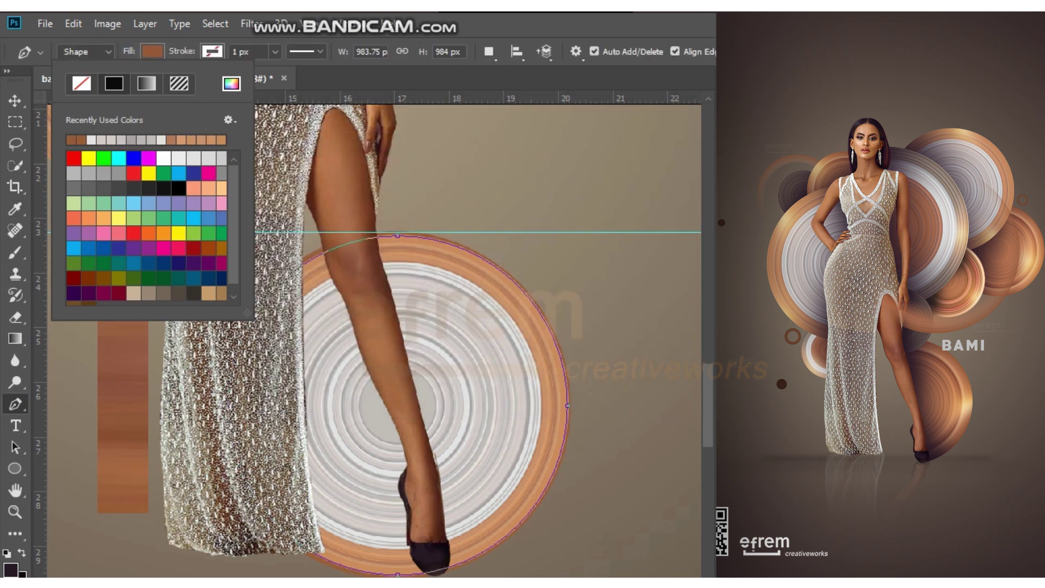
key("Return")
Select another ring layer and fill it with a lighter orange shade.
left_click(152, 52)
left_click(152, 51)
left_click(152, 51)
left_click(152, 52)
left_click(152, 51)
scroll(311, 300, "up", 1)
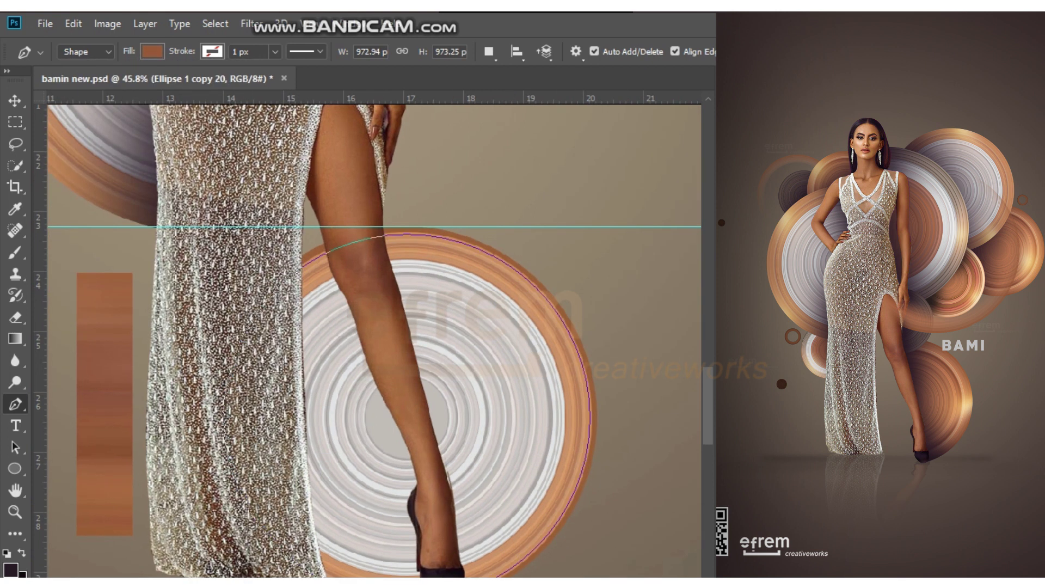
left_click(152, 51)
left_click(246, 79)
left_click(390, 233)
left_click(644, 145)
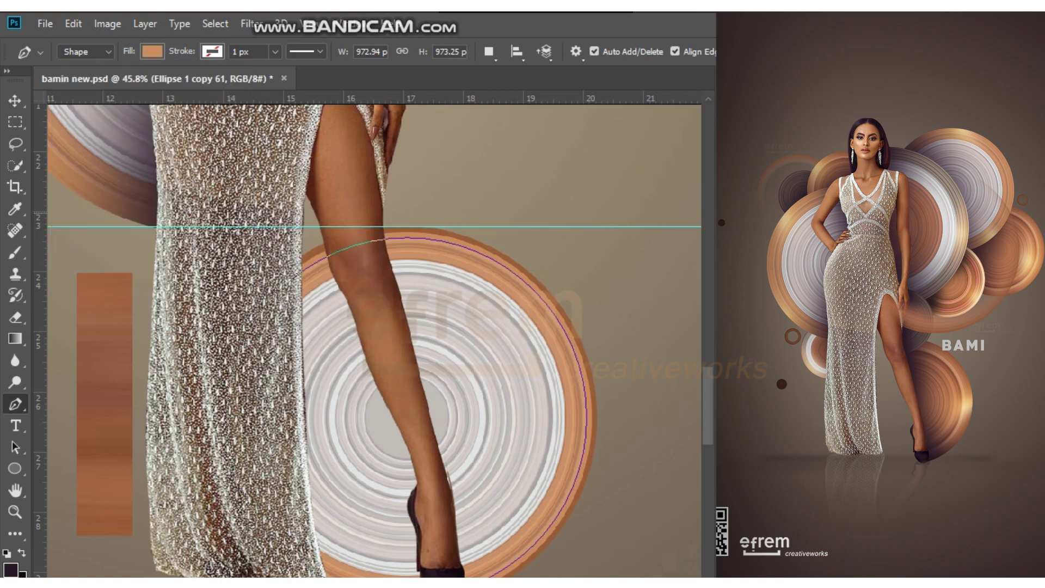
Recolour a smaller ring layer with a lighter orange fill.
left_click(213, 51)
left_click(112, 82)
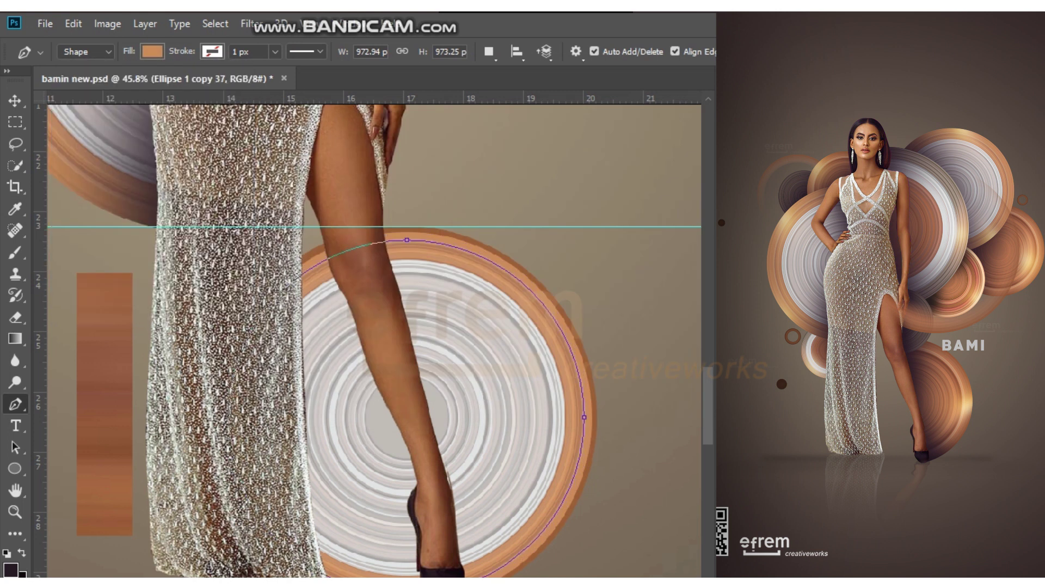
left_click(212, 51)
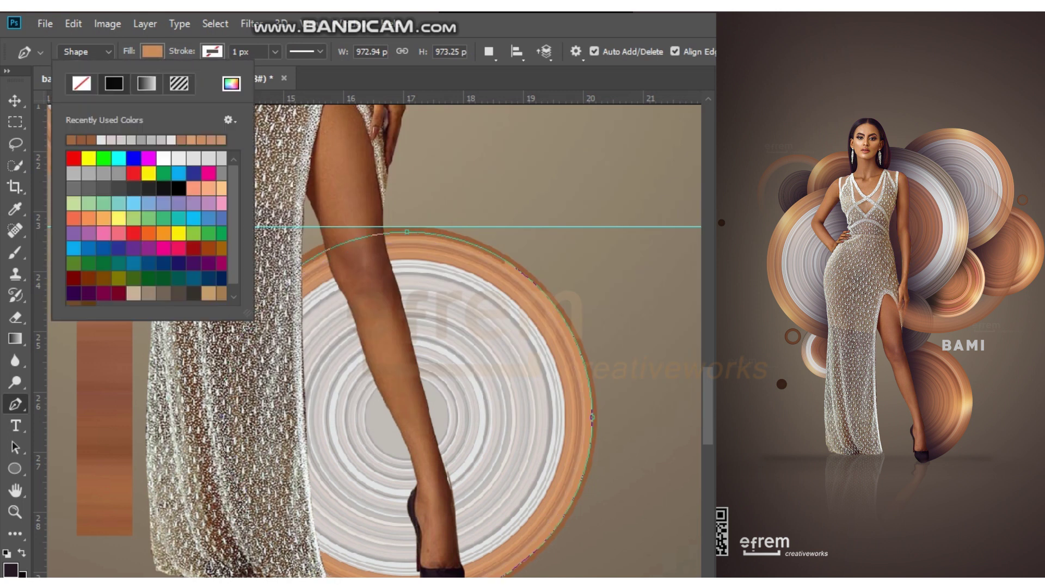
left_click(213, 51)
left_click(152, 52)
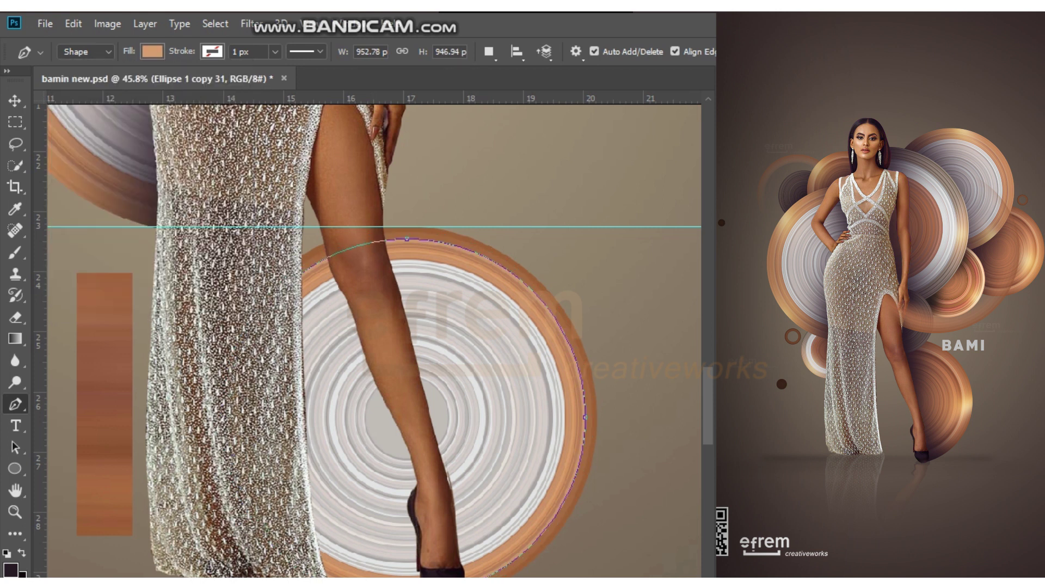
left_click(232, 84)
key("Escape")
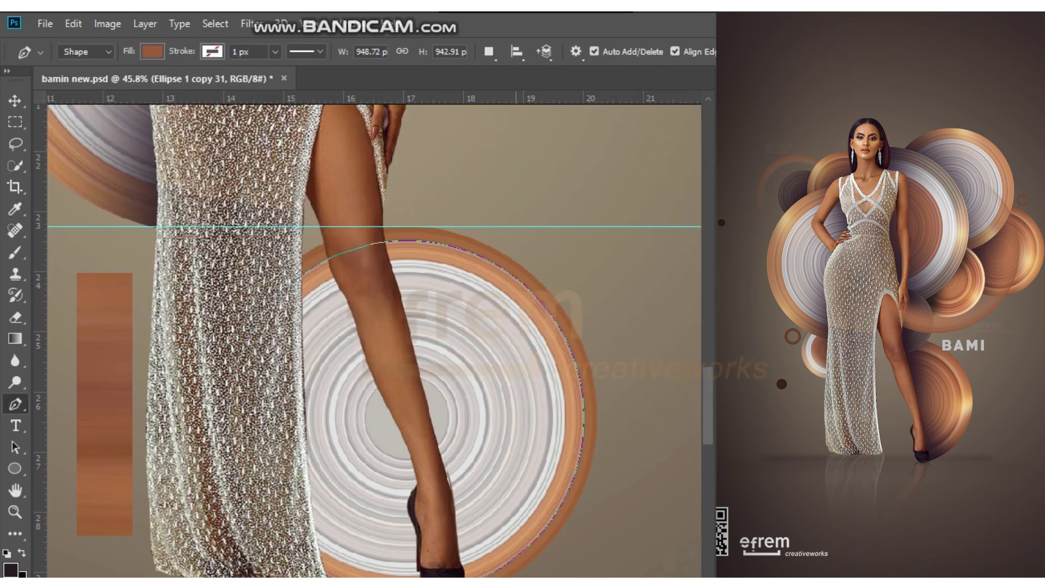
left_click(152, 52)
left_click(231, 83)
left_click(392, 238)
key("Return")
Review the ring's fill colour and step to the next smaller ring layer.
left_click(152, 51)
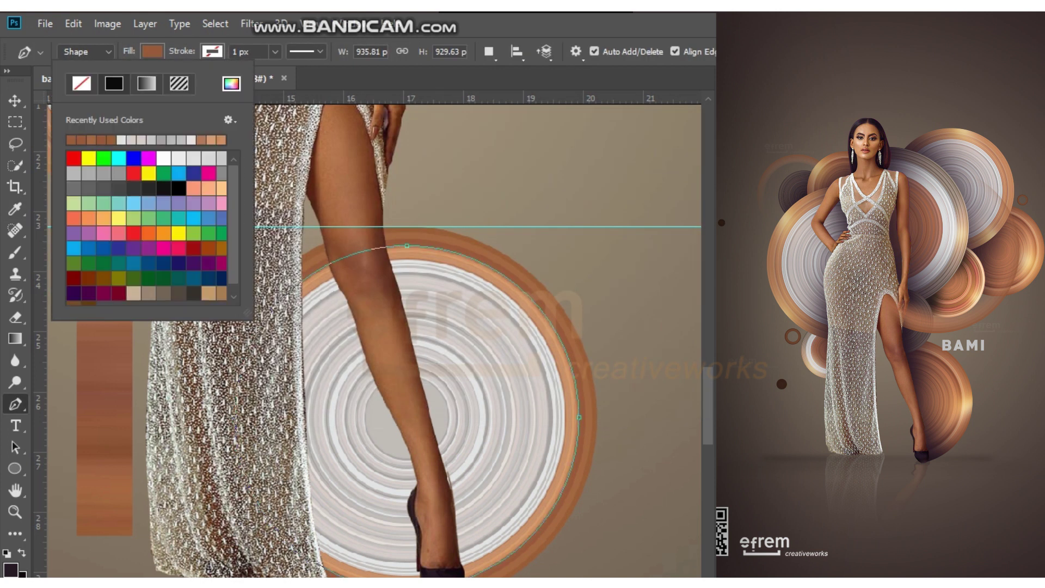
key("Escape")
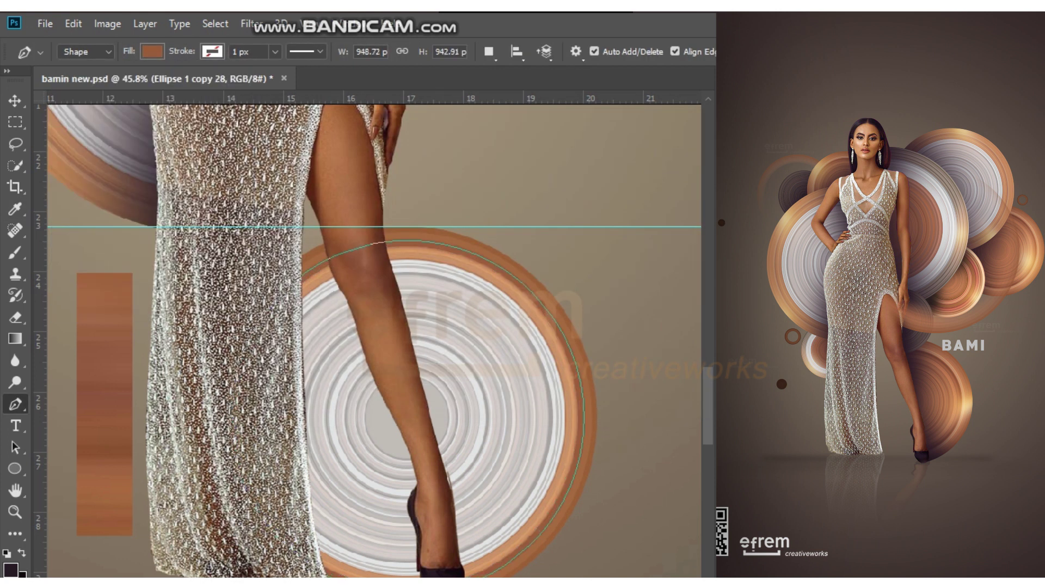
left_click(152, 51)
left_click(231, 83)
key("Return")
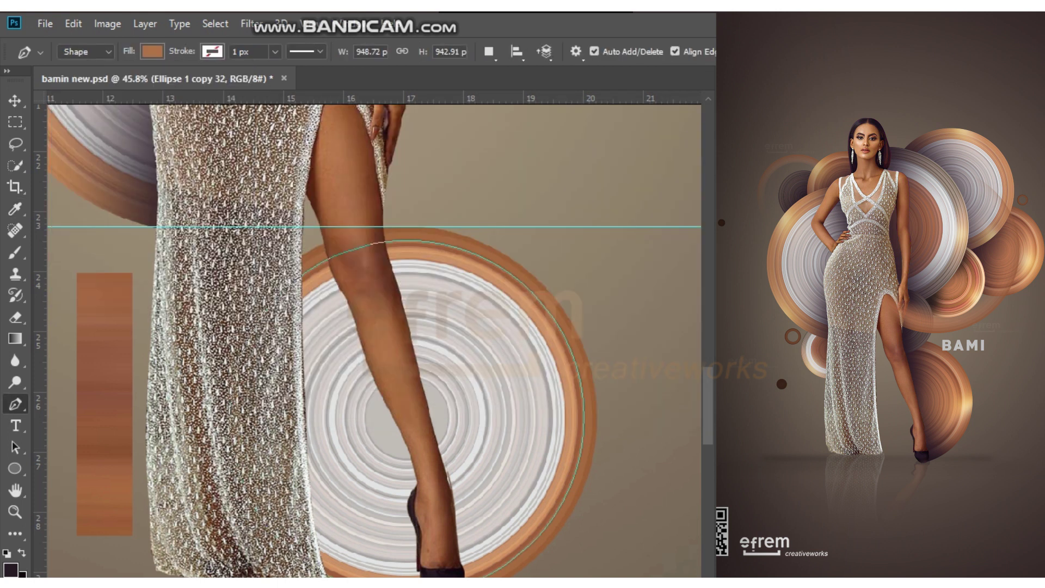
left_click(152, 51)
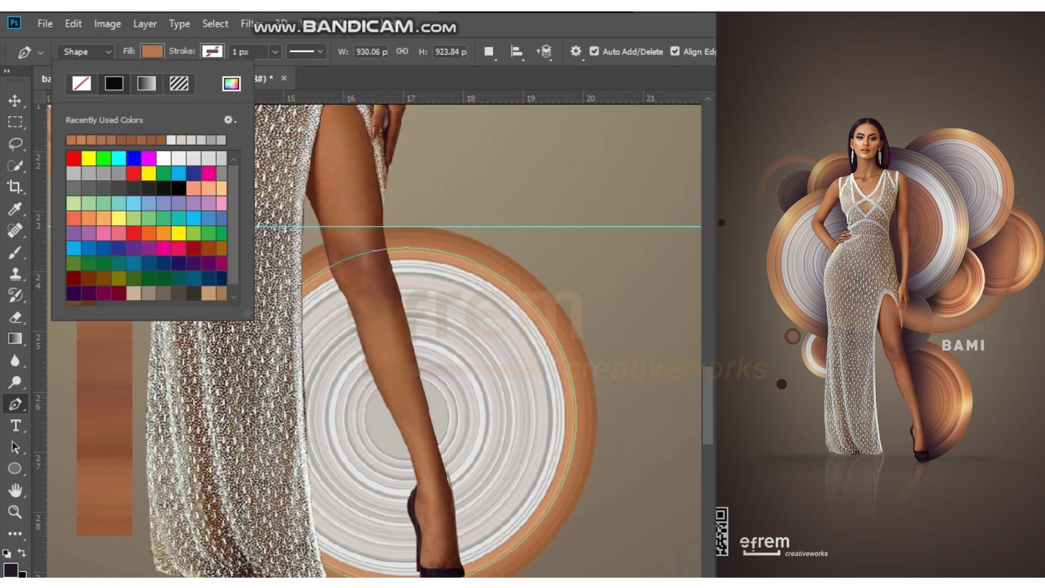
key("ctrl+alt+shift+t")
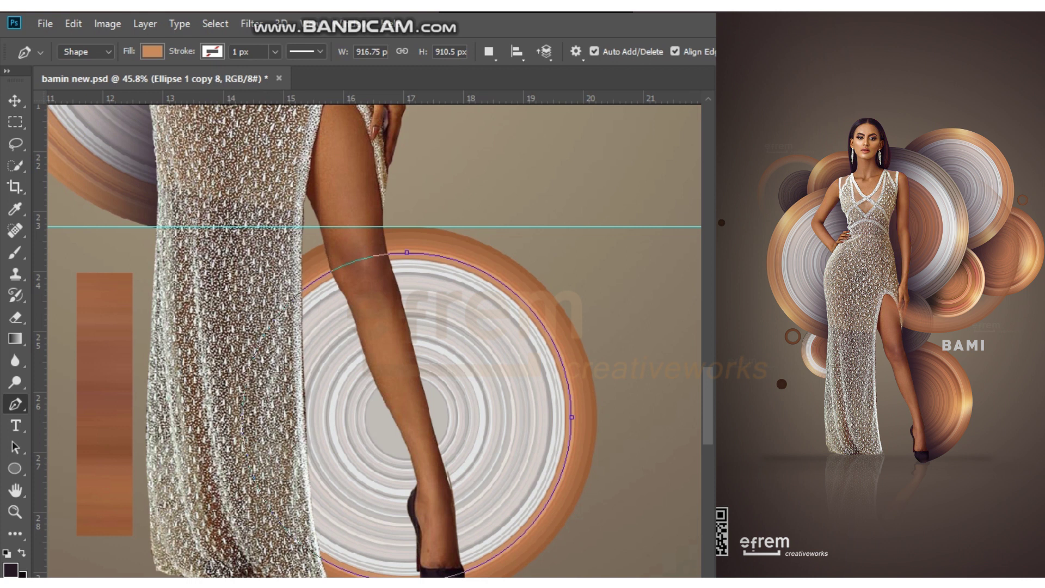
Fill the next inner rings with brown shades, ending with darker brown 874e33.
left_click(152, 51)
left_click(231, 83)
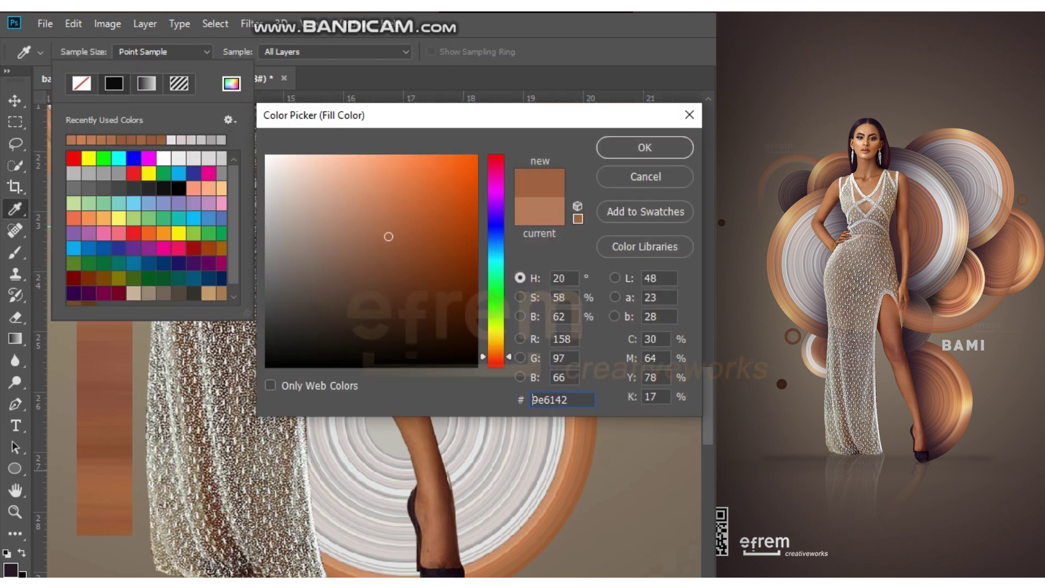
key("Return")
left_click(152, 51)
left_click(232, 83)
key("Return")
left_click(152, 52)
left_click(231, 83)
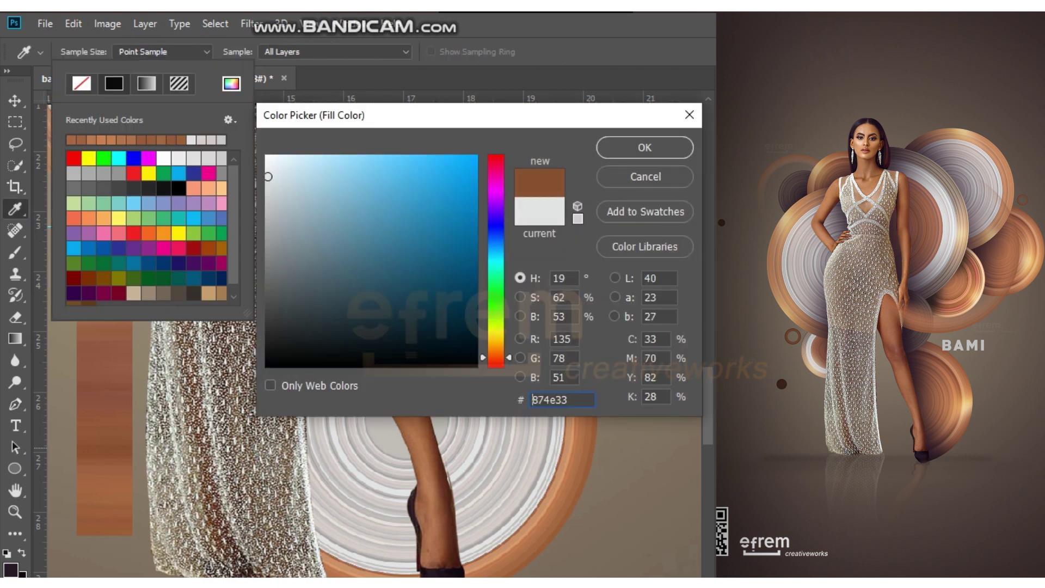
key("Return")
Fill one ring with brown 8a5236 and the next with light grey.
left_click(151, 51)
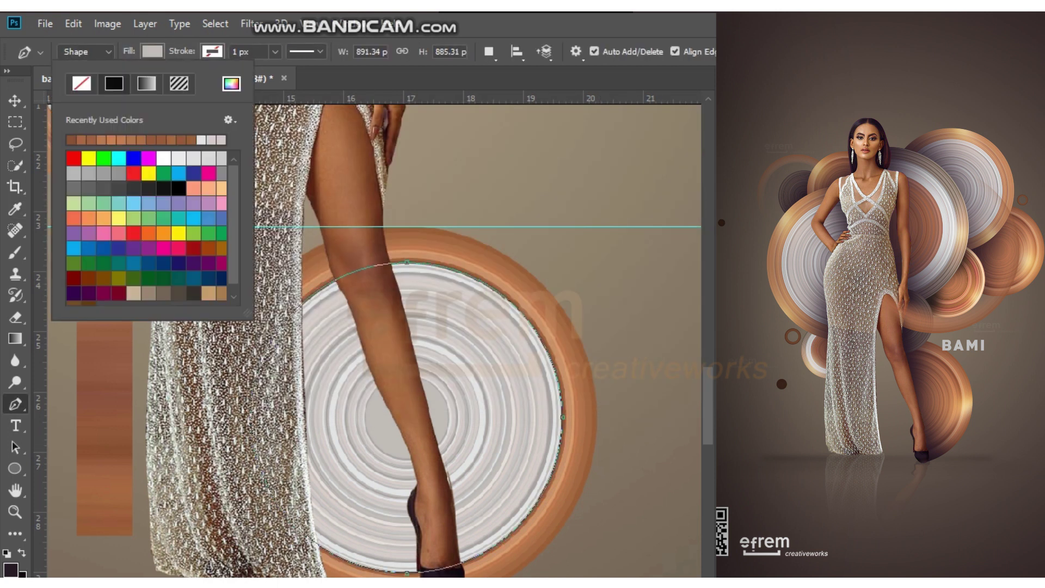
left_click(152, 51)
left_click(152, 51)
left_click(231, 83)
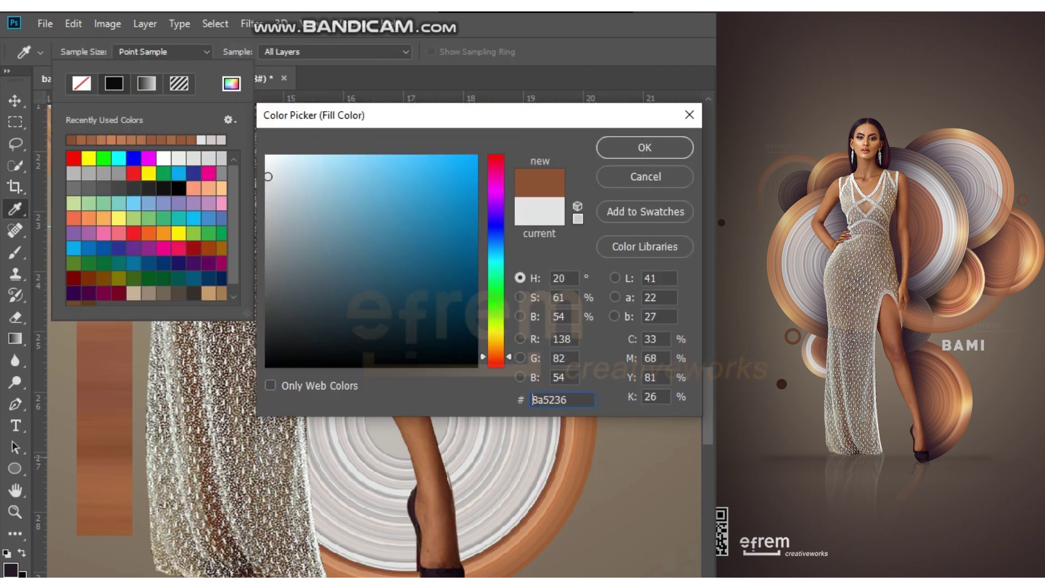
key("Return")
left_click(231, 83)
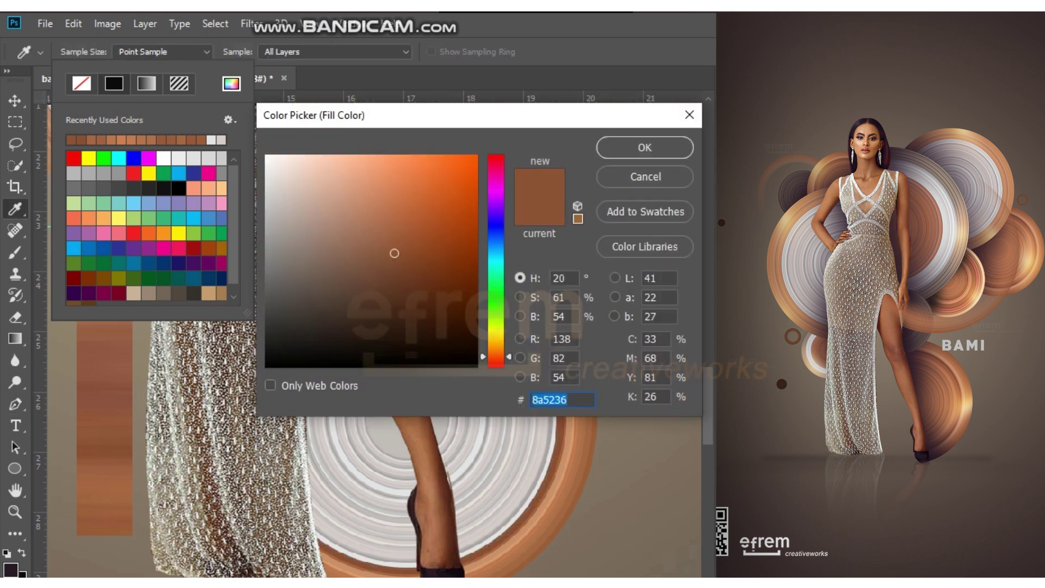
left_click(644, 145)
Give another ring a new fill colour and make the larger ring brown.
left_click(152, 51)
left_click(232, 83)
left_click(646, 145)
key("Return")
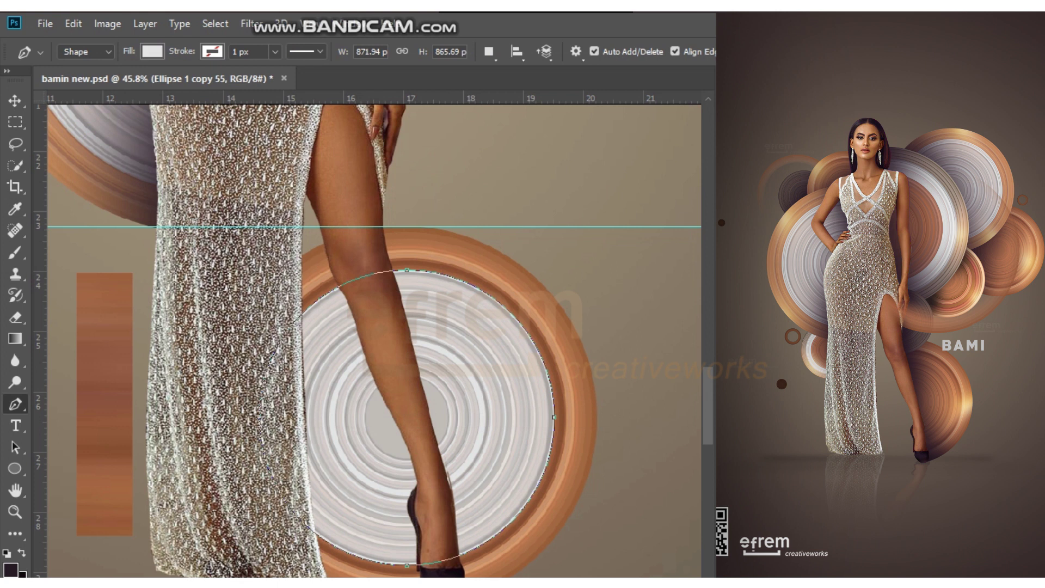
left_click(152, 52)
left_click(81, 133)
key("alt+bracketleft")
Step through the next ring layers, setting fills to grey and orange.
key("alt+bracketleft")
key("alt+bracketleft")
key("alt+bracketleft")
key("alt+bracketleft")
left_click(152, 51)
left_click(73, 173)
left_click(152, 51)
key("alt+bracketleft")
left_click(152, 51)
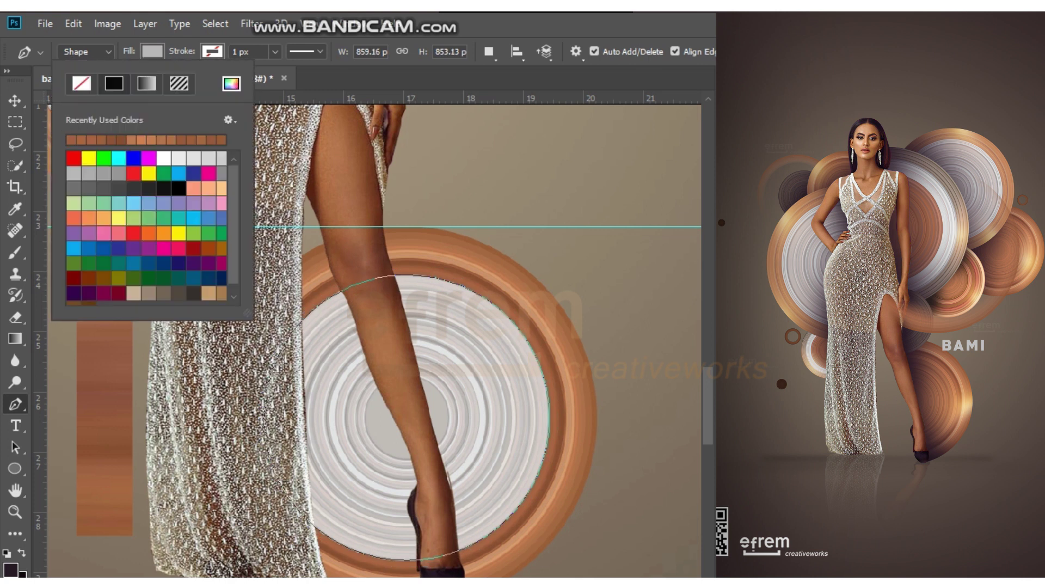
left_click(152, 51)
key("alt+bracketleft")
left_click(152, 51)
key("alt+bracketleft")
left_click(152, 51)
key("alt+bracketleft")
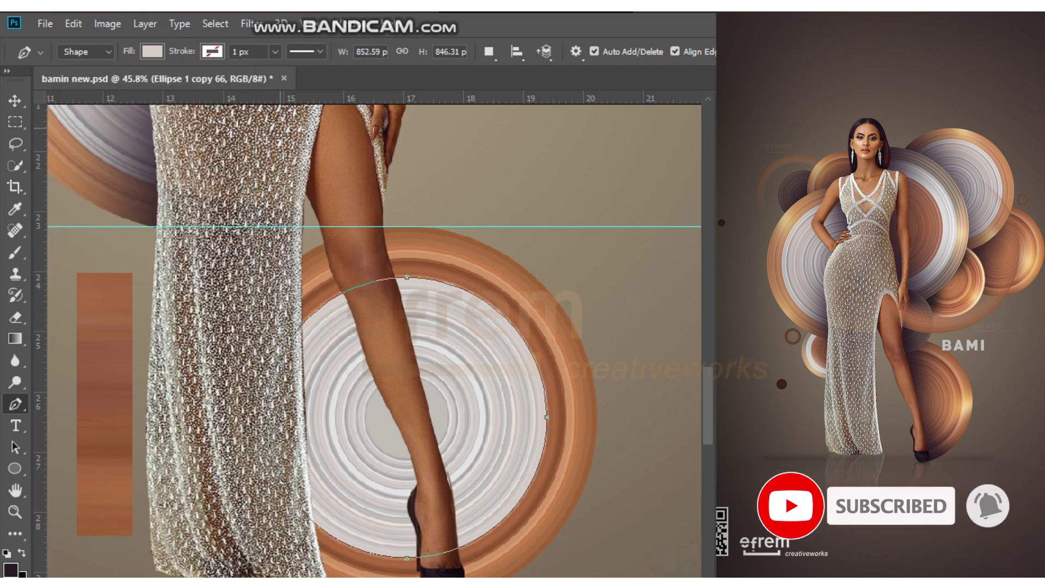
Fill one ring with light grey and the next with a brown-orange shade.
left_click(232, 84)
left_click(392, 228)
left_click(645, 145)
left_click(152, 51)
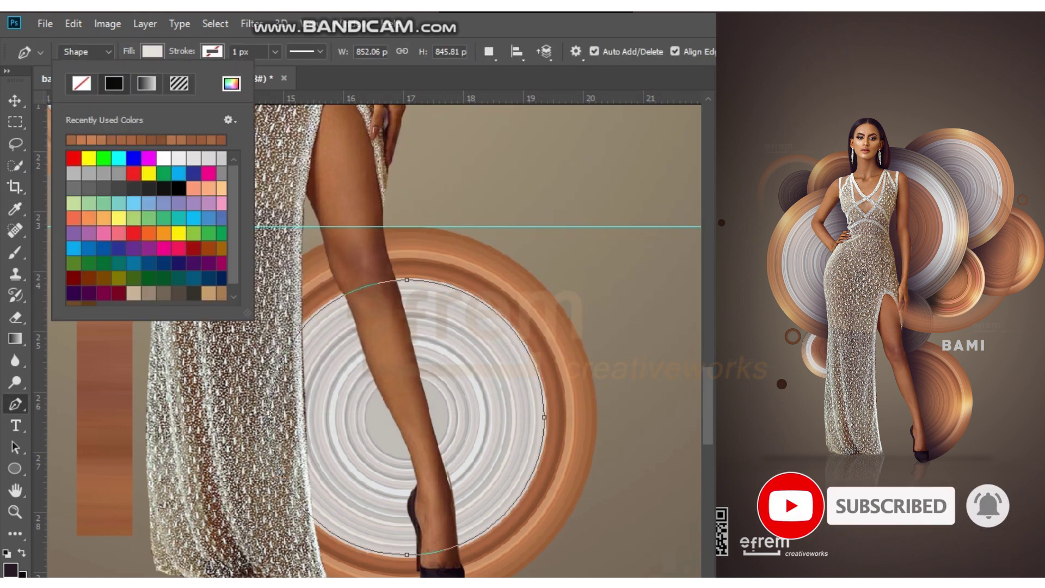
left_click(231, 83)
left_click(397, 238)
left_click(644, 145)
Fill the remaining inner rings alternately with light grey and orange.
key("alt+bracketleft")
left_click(151, 51)
key("alt+bracketleft")
left_click(152, 52)
key("alt+bracketleft")
left_click(152, 51)
key("alt+bracketleft")
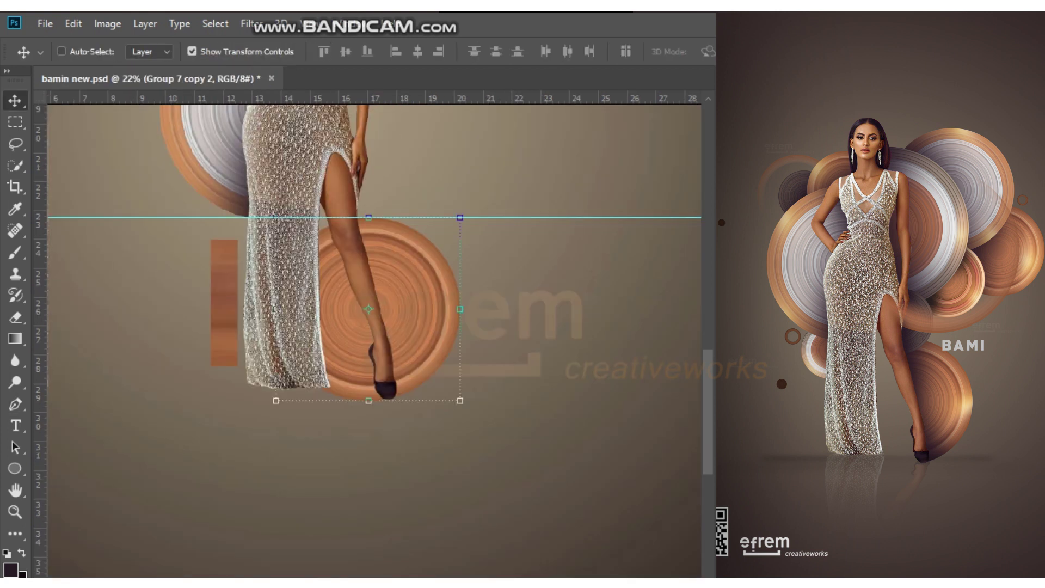
Paint a soft dark shadow behind the model's legs, extending below her feet.
scroll(444, 368, "up", 2)
key("e")
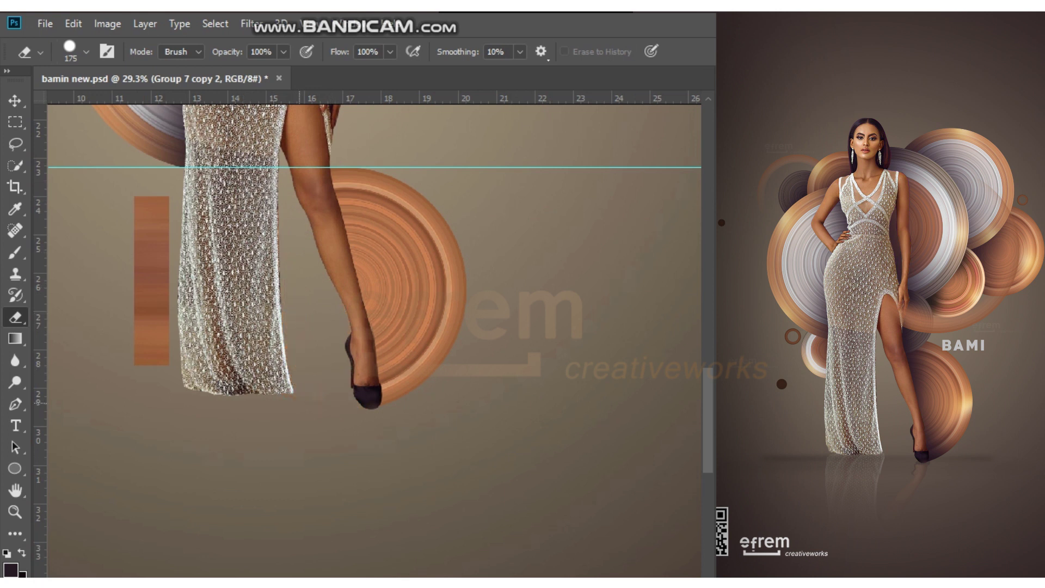
scroll(375, 337, "up", 1)
key("v")
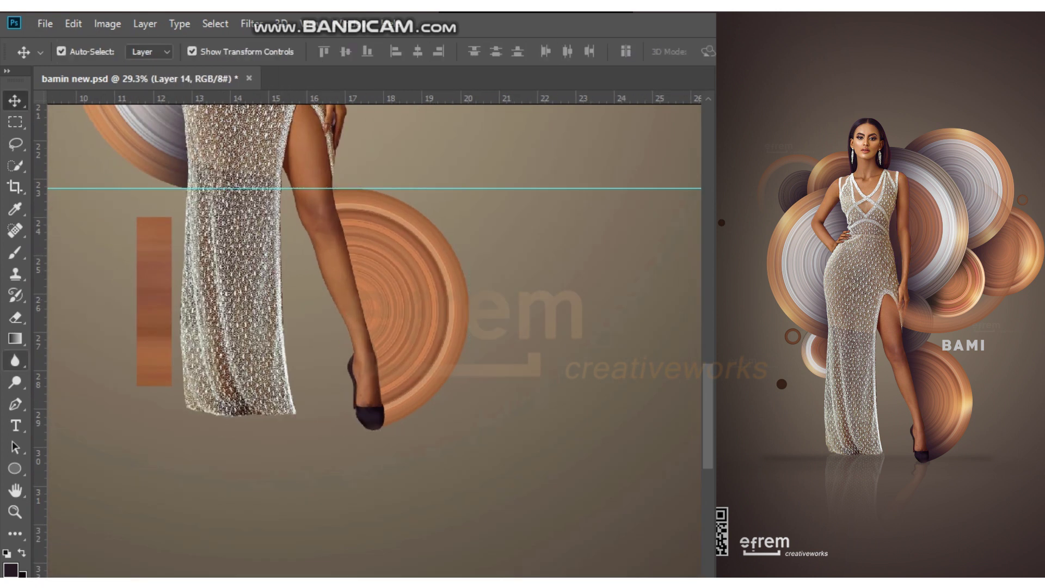
key("b")
right_click(406, 255)
key("Escape")
mouse_move(365, 125)
left_mouse_down()
mouse_move(327, 348)
mouse_move(381, 490)
mouse_move(381, 534)
left_mouse_up()
left_click_drag(273, 463, 392, 327)
Clip the shadow layer to the lower copper disc with Create Clipping Mask.
key("v")
right_click(714, 163)
left_click(537, 378)
scroll(304, 337, "up", 1)
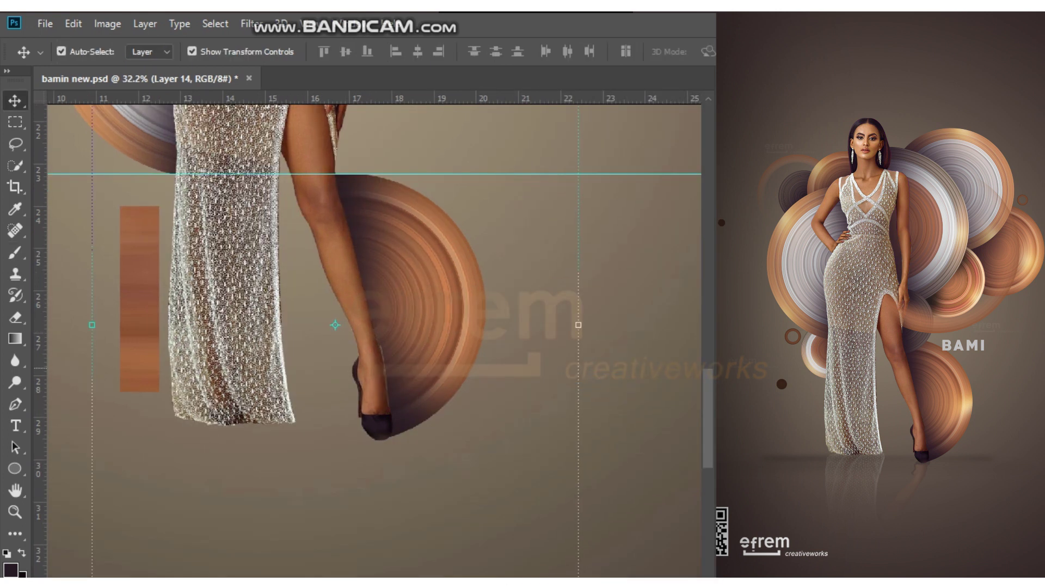
scroll(336, 325, "down", 3)
scroll(335, 325, "up", 3)
Reshape and resize the clipped shadow over the disc with Free Transform, then apply it.
left_click_drag(389, 261, 353, 406)
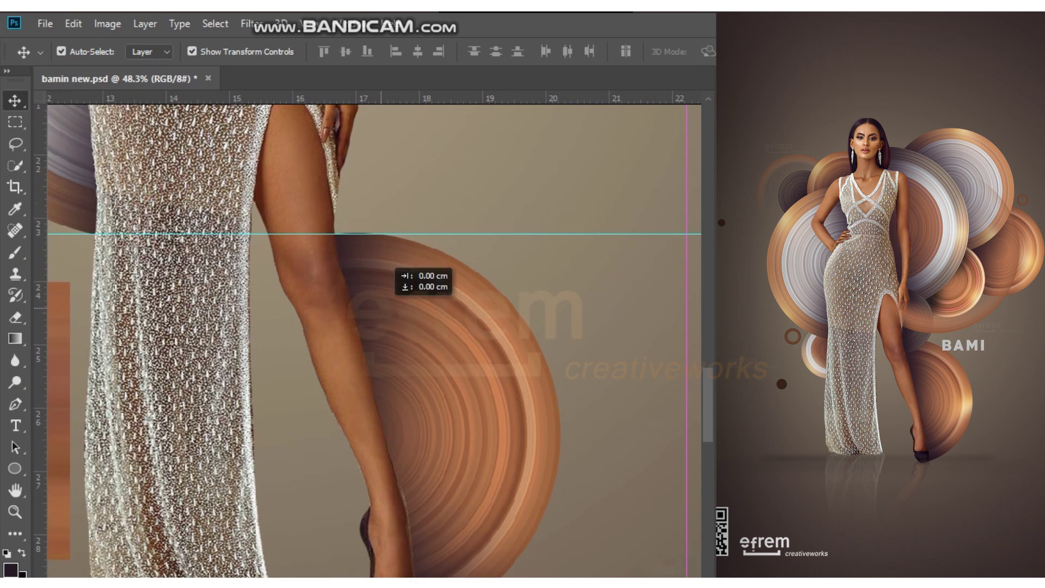
scroll(353, 405, "down", 2)
mouse_move(565, 319)
left_mouse_down()
mouse_move(525, 368)
mouse_move(413, 386)
mouse_move(430, 361)
left_mouse_up()
scroll(525, 368, "up", 2)
scroll(412, 385, "up", 2)
scroll(430, 361, "down", 1)
left_click_drag(396, 494, 396, 508)
scroll(396, 508, "down", 2)
key("ctrl+z")
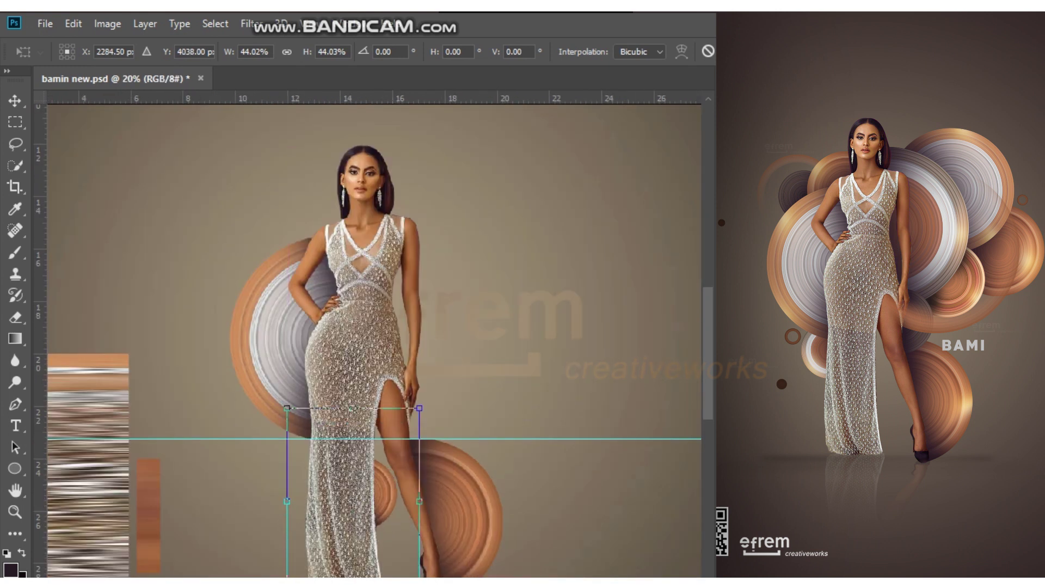
key("Return")
scroll(370, 299, "down", 1)
scroll(370, 299, "up", 1)
Change the ring shape's fill to a light grey in the colour picker.
scroll(370, 299, "up", 1)
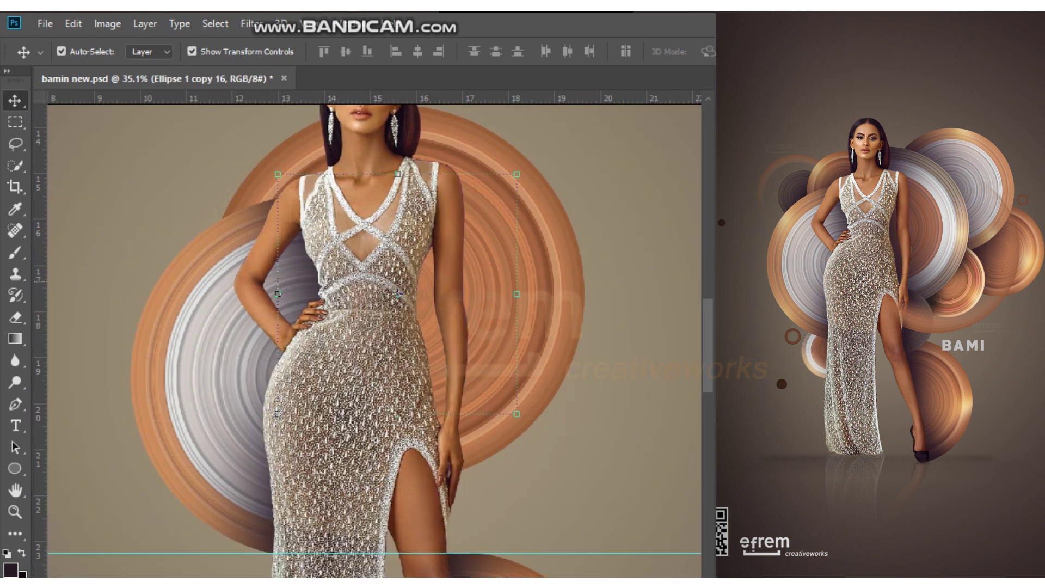
key("p")
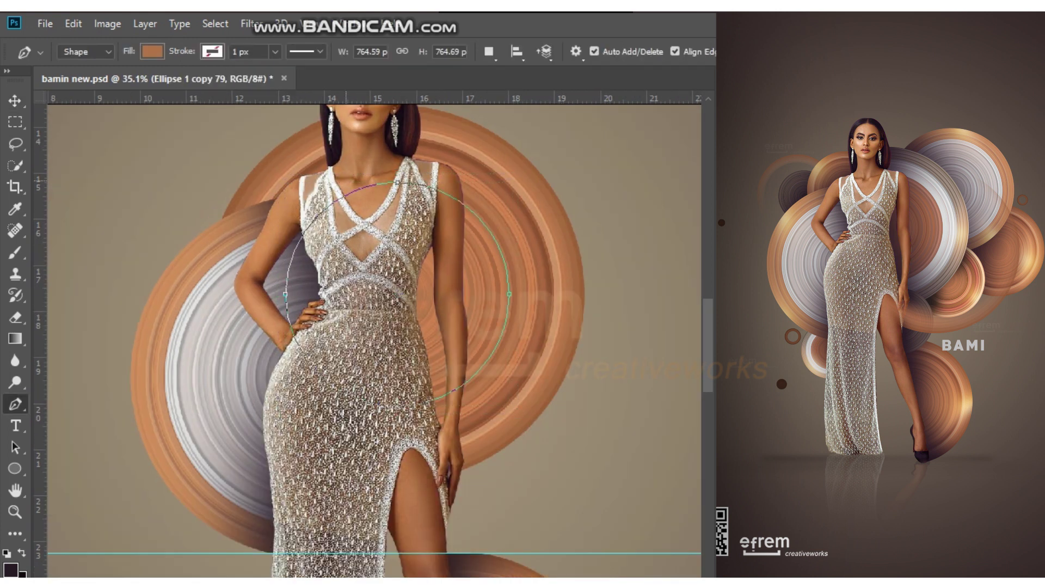
left_click(152, 51)
left_click(231, 84)
left_click(283, 187)
left_click(612, 145)
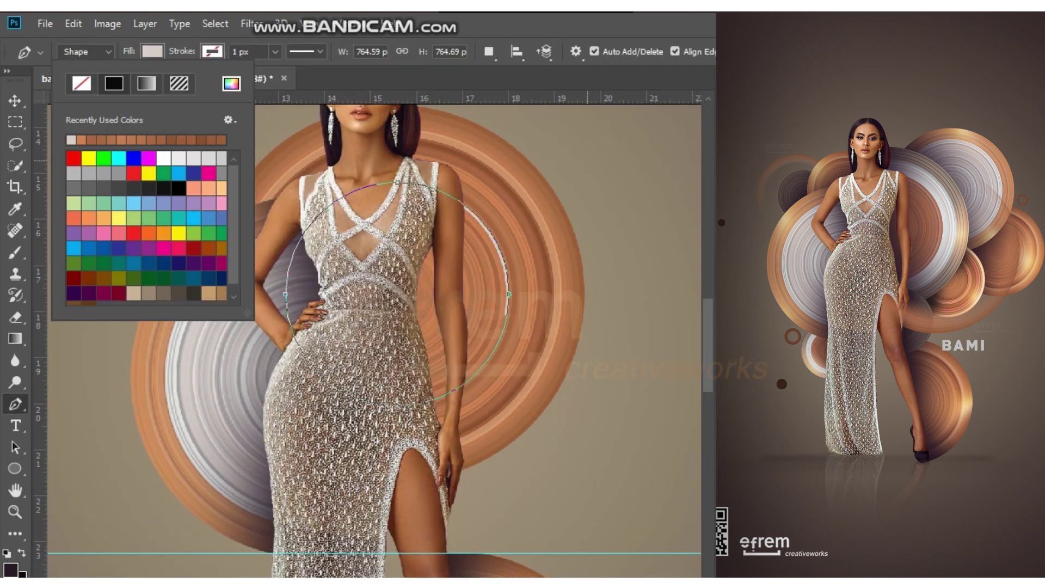
left_click(152, 51)
left_click(231, 83)
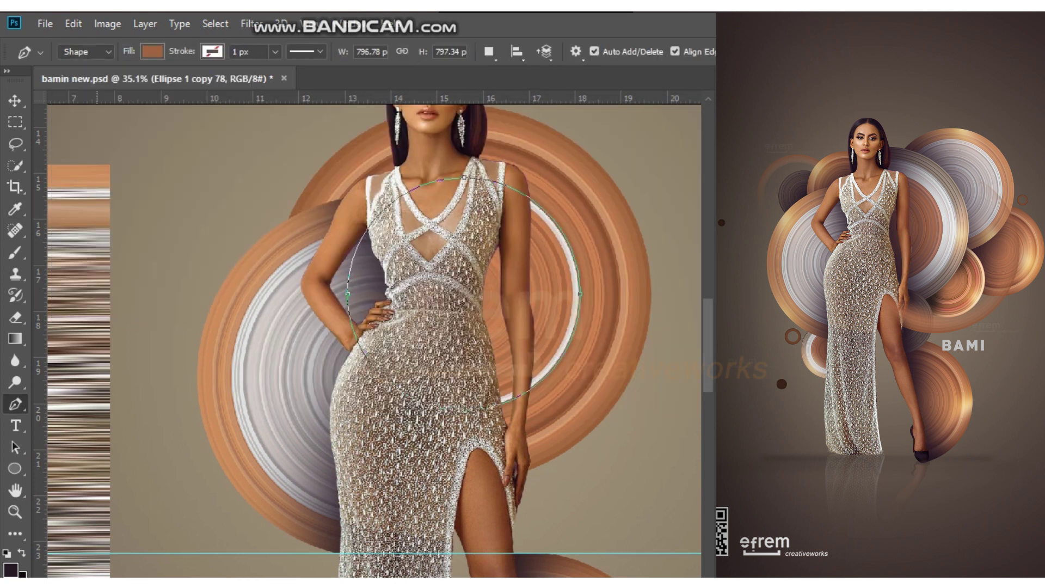
Cancel the #eef0ee fill change and set the Eraser size to 146 px.
left_click(152, 51)
left_click(232, 83)
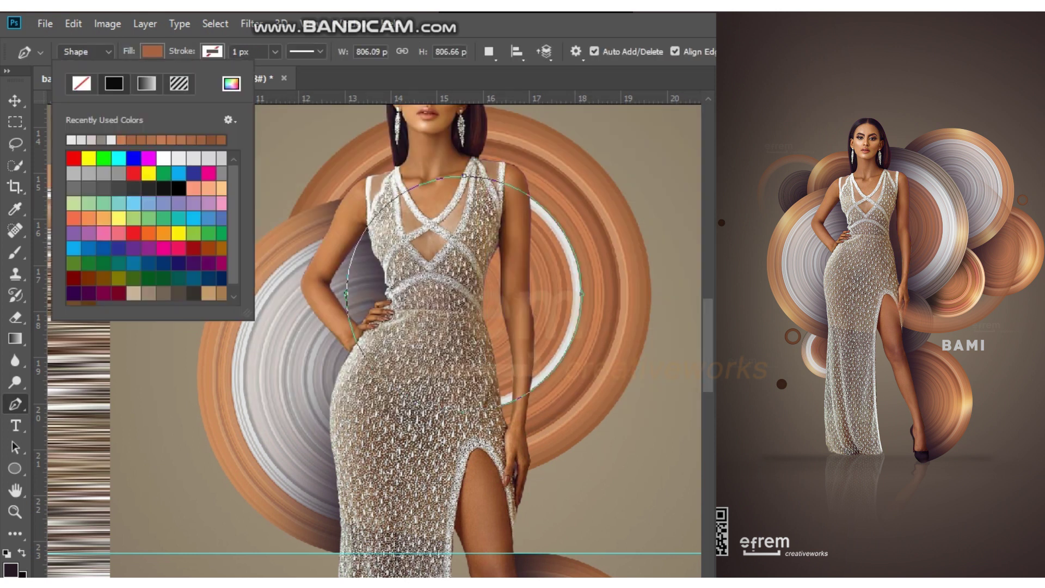
left_click(152, 51)
left_click(231, 83)
type("eef0ee")
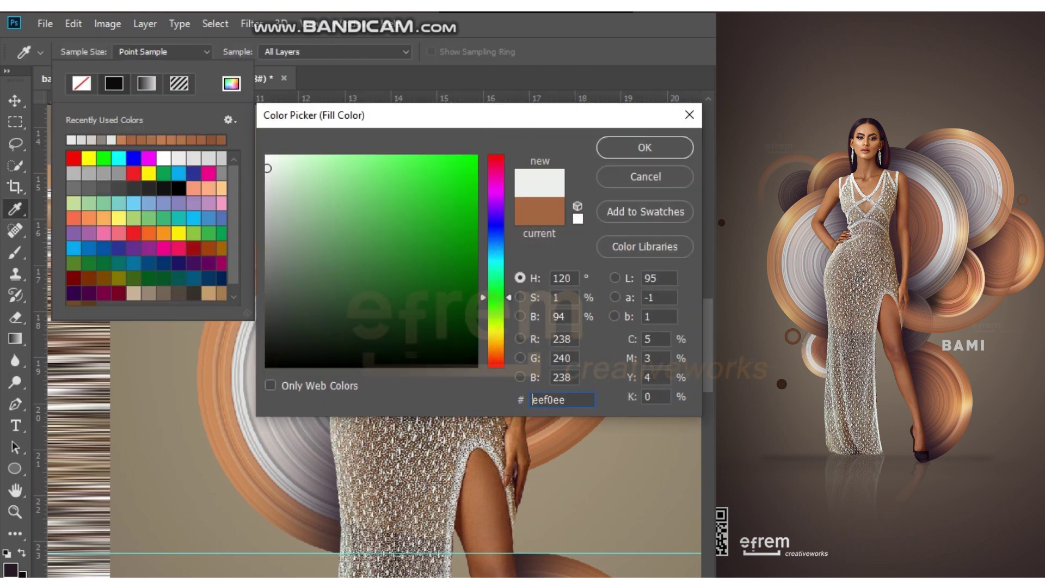
key("Escape")
key("Escape")
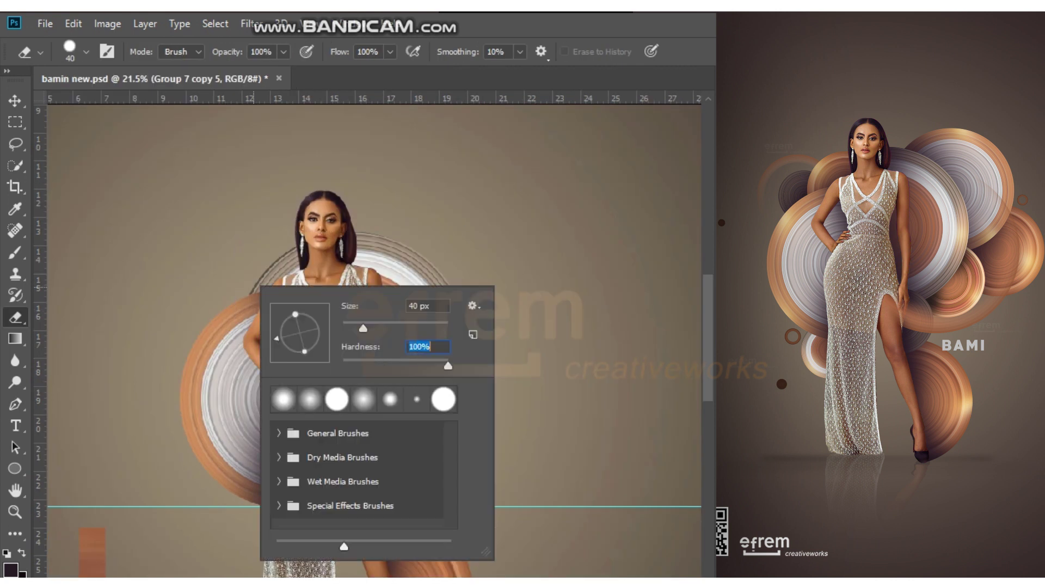
type("146")
key("Return")
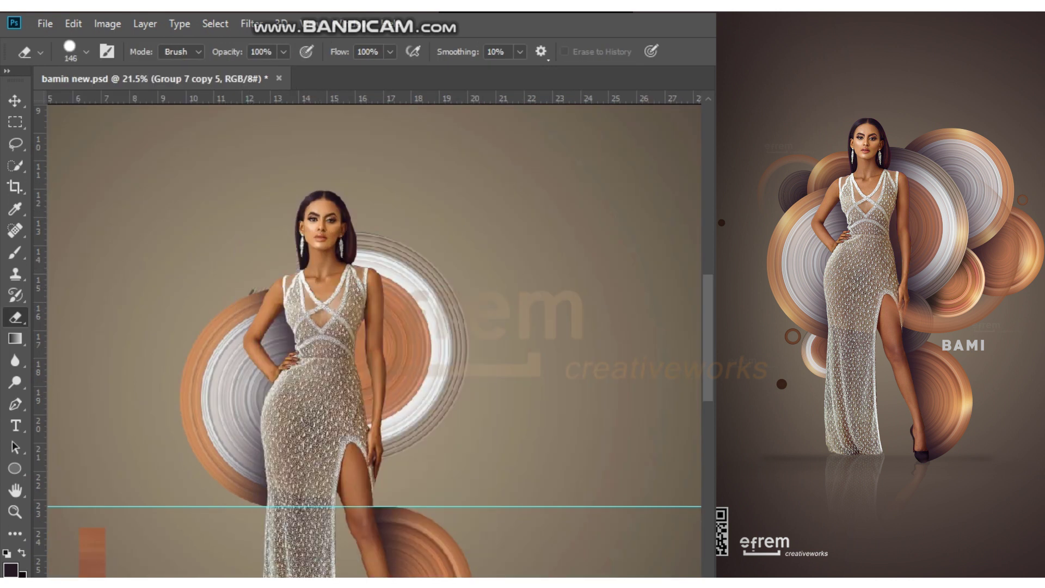
Enable Auto-Select and paint a dark soft shadow around the model with a 1300 px brush.
key("v")
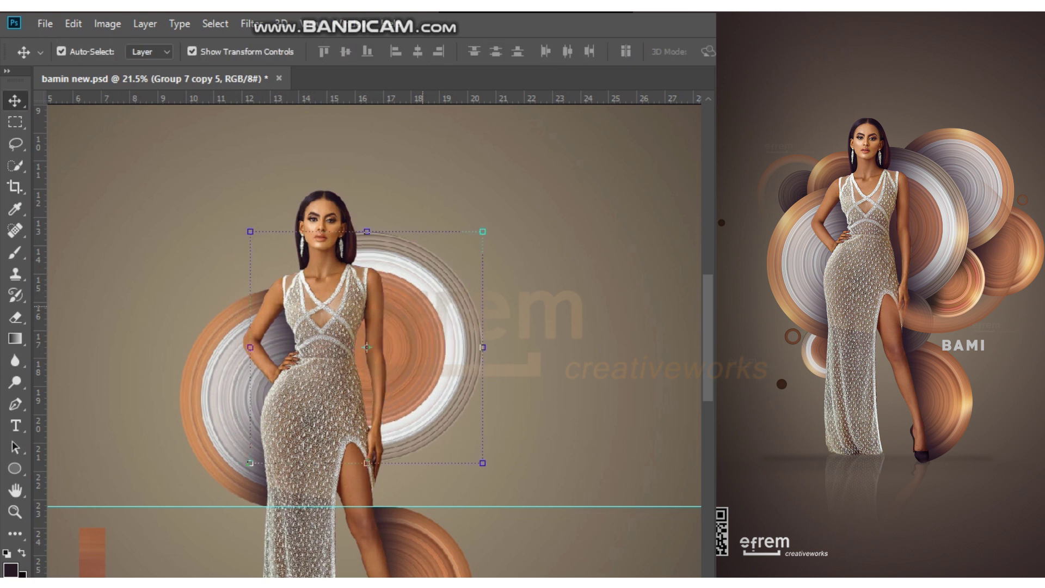
left_click(61, 51)
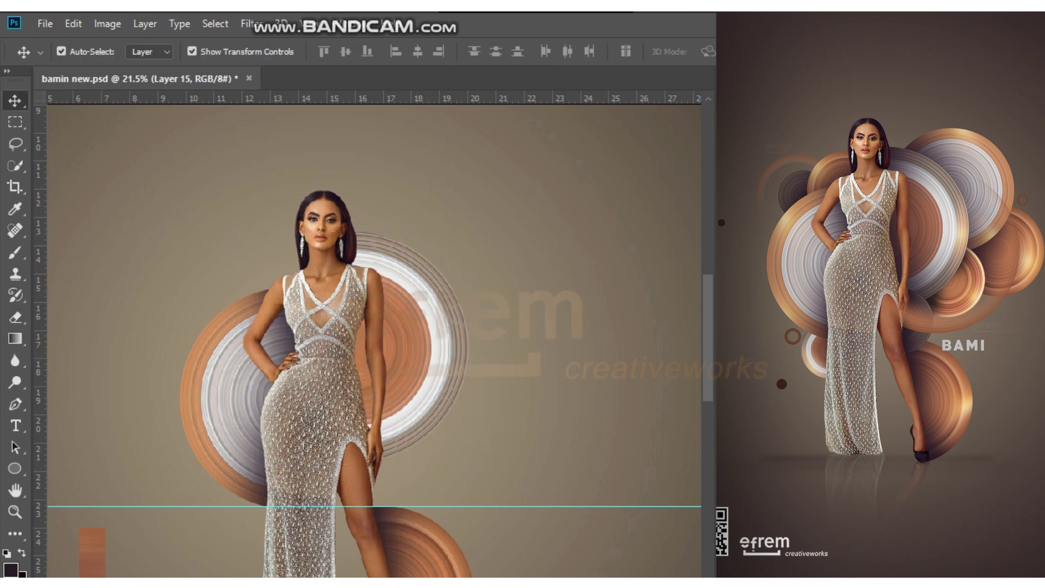
key("b")
left_click_drag(327, 136, 239, 305)
left_click_drag(370, 152, 318, 401)
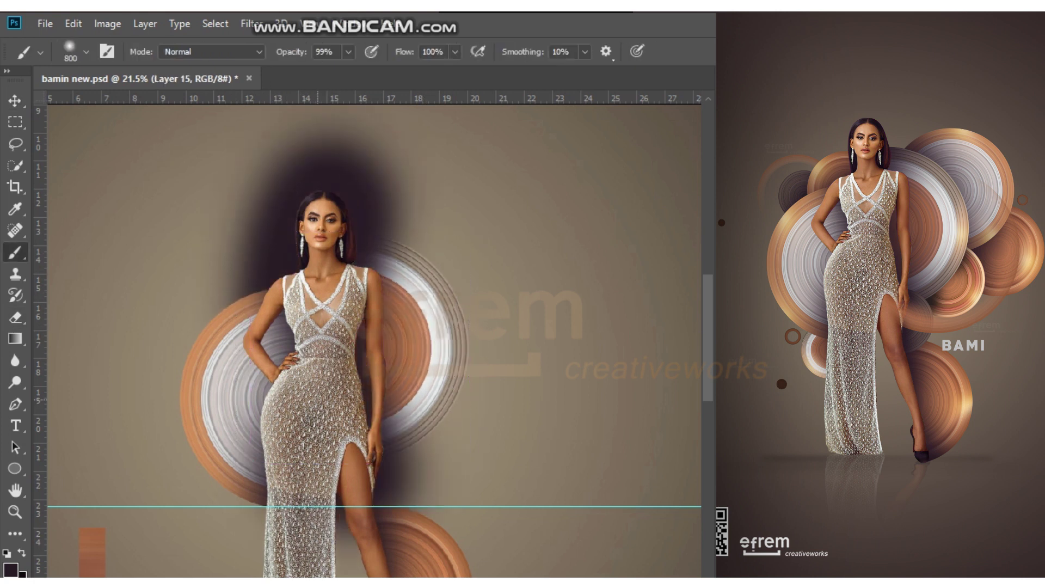
key("ctrl+z")
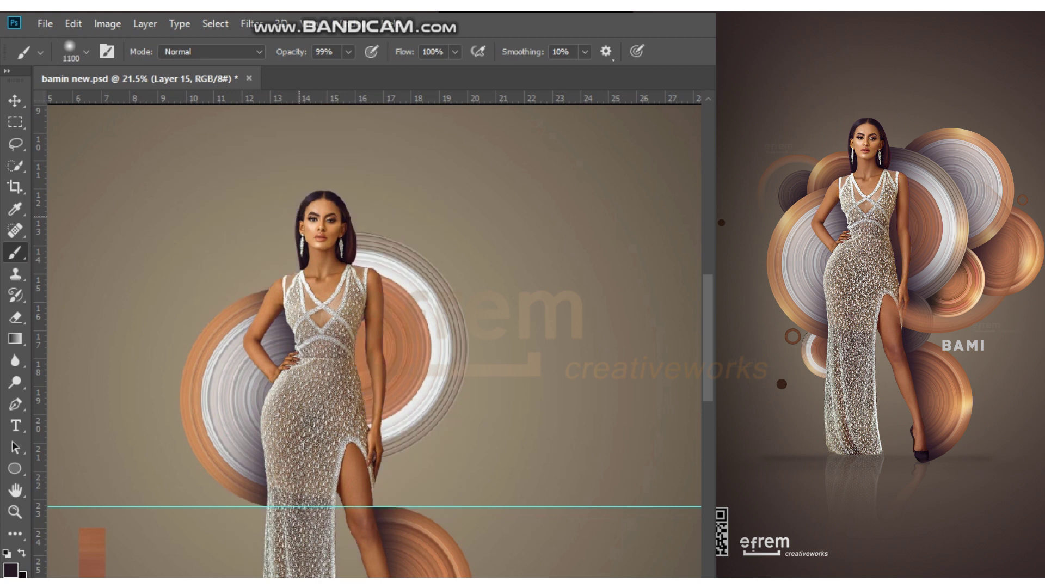
left_click_drag(327, 125, 229, 305)
key("bracketright")
key("bracketright")
left_click_drag(267, 164, 164, 544)
Paint dark purple over the rings to the right of the model.
right_click(620, 326)
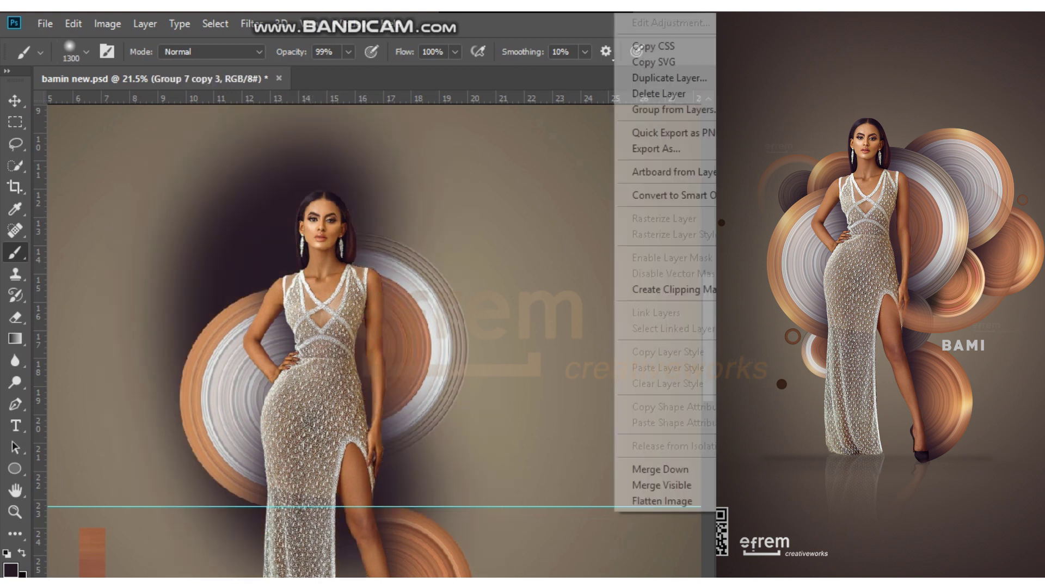
left_click(659, 93)
key("v")
scroll(366, 344, "down", 1)
scroll(367, 344, "up", 2)
scroll(366, 344, "down", 3)
scroll(366, 345, "down", 4)
scroll(366, 344, "up", 5)
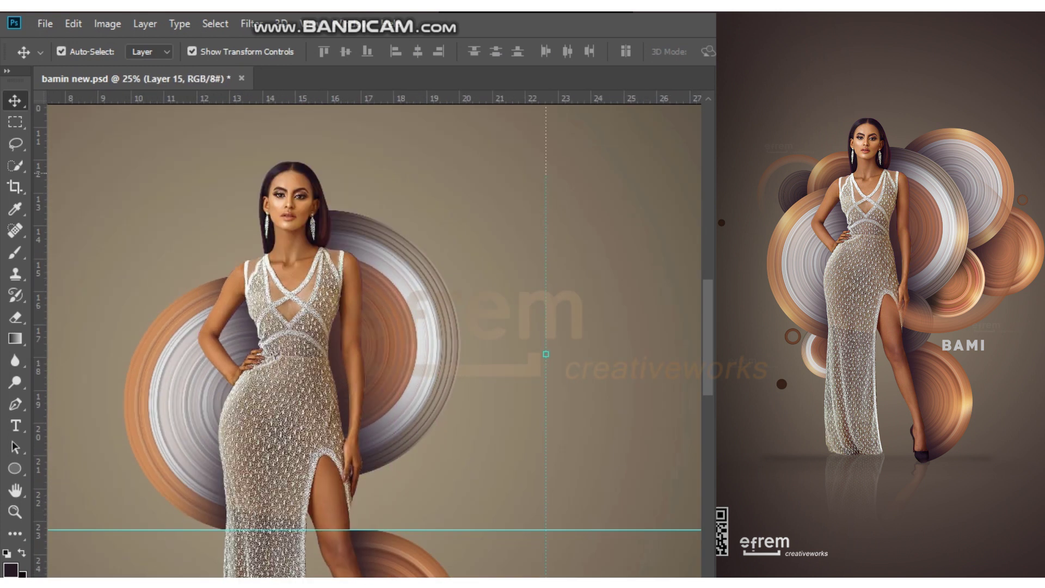
key("b")
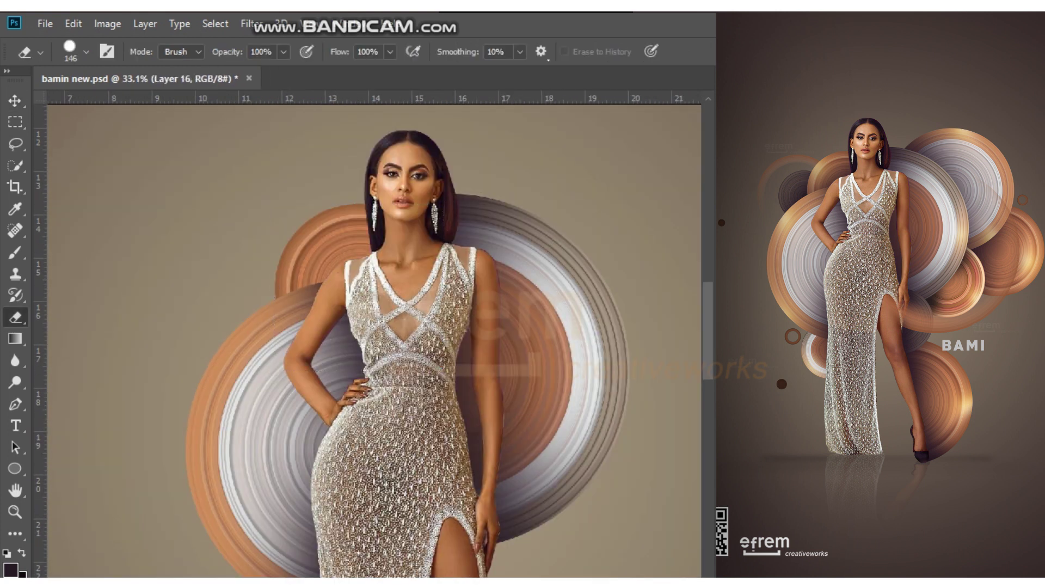
mouse_move(234, 350)
left_mouse_down()
mouse_move(517, 327)
mouse_move(398, 400)
left_mouse_up()
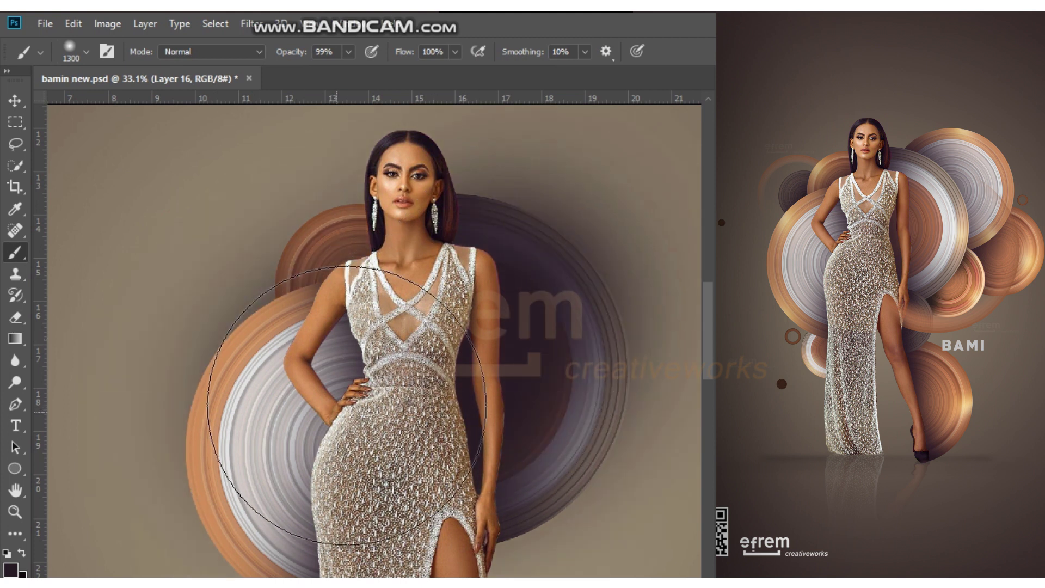
Clip the purple paint to the ring layer and scale it down to about 61.77%.
key("v")
right_click(494, 90)
left_click(558, 382)
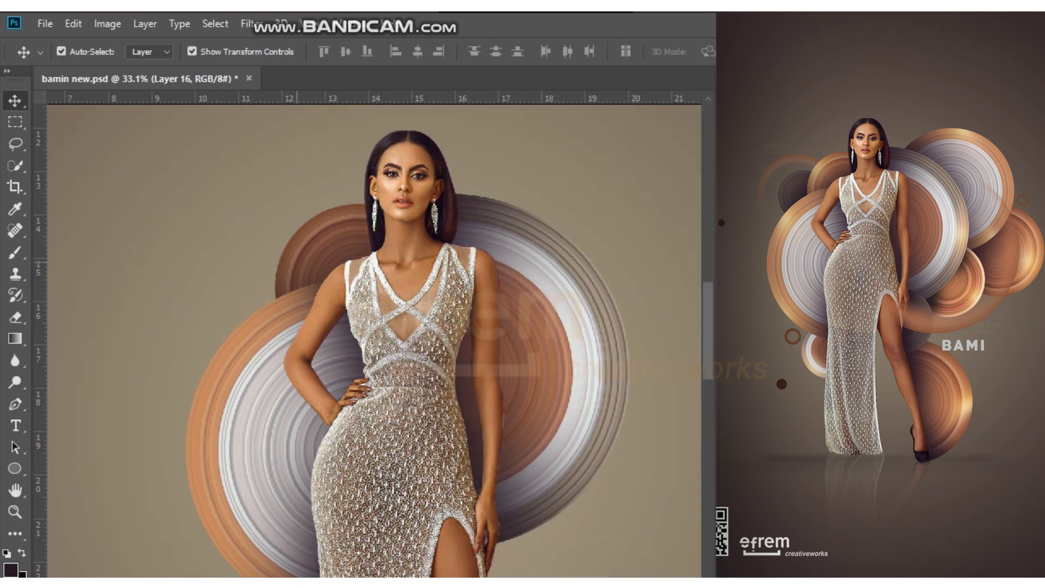
scroll(467, 338, "down", 3)
key("ctrl+t")
mouse_move(205, 134)
left_mouse_down()
mouse_move(292, 217)
mouse_move(284, 188)
left_mouse_up()
Commit the resized, purple-shaded ring layer.
scroll(447, 284, "up", 3)
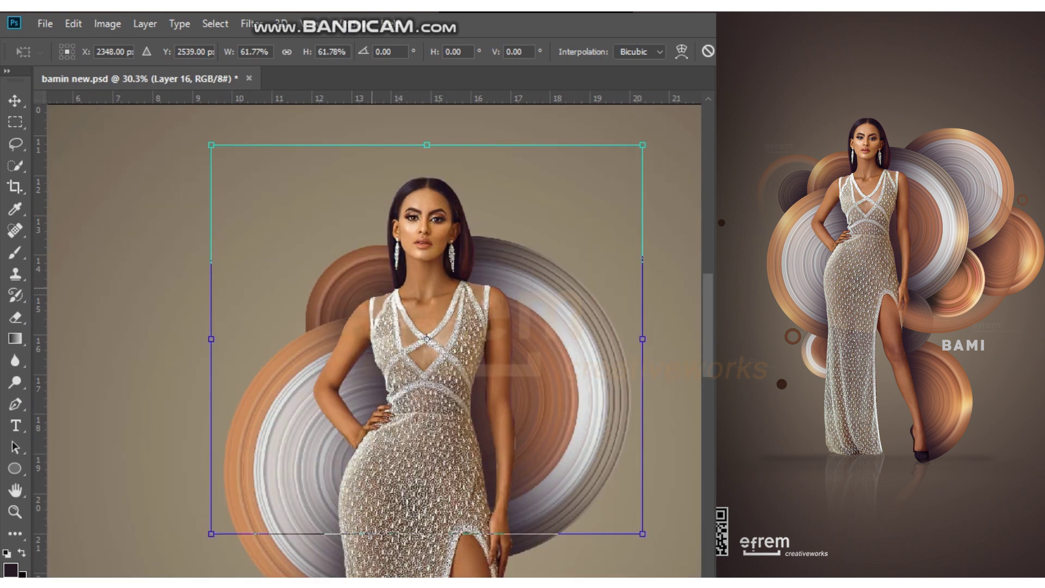
key("Return")
scroll(375, 332, "down", 3)
scroll(376, 332, "up", 1)
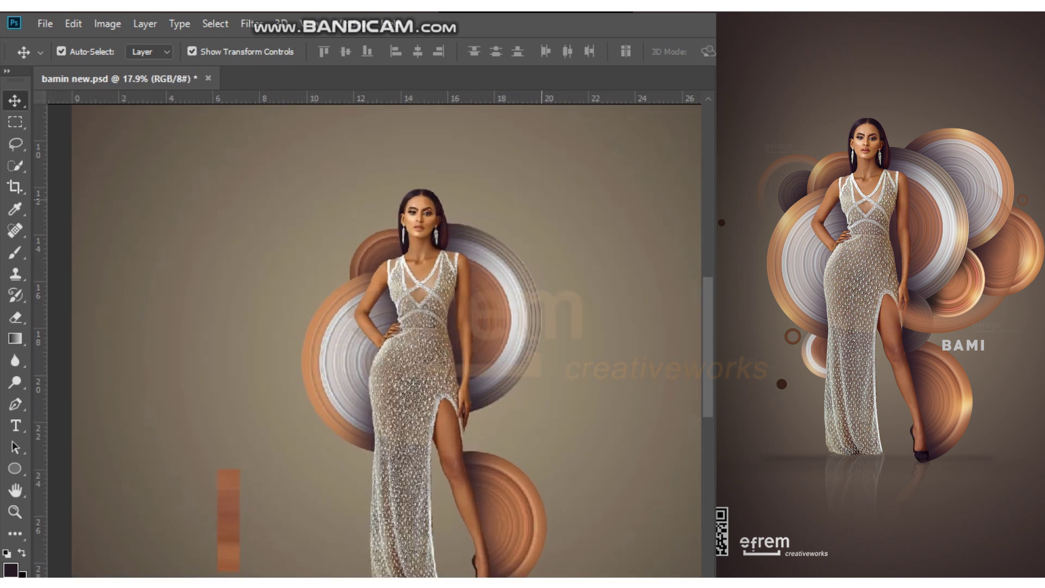
scroll(376, 332, "down", 1)
Darken Group 7 copy 8 with Hue/Saturation Lightness about -46.
key("ctrl+u")
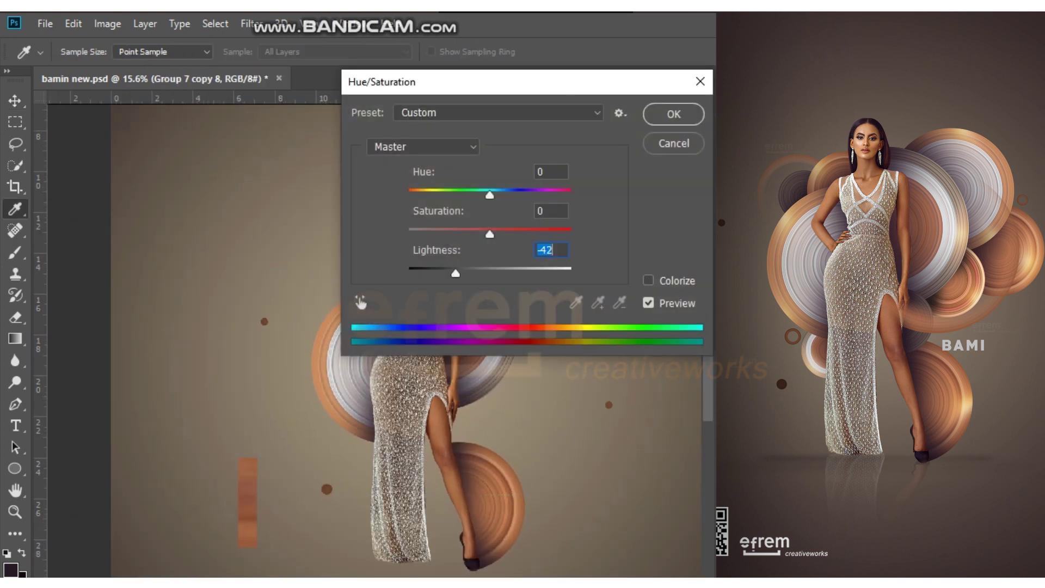
key("Return")
scroll(360, 302, "down", 3)
scroll(361, 302, "up", 2)
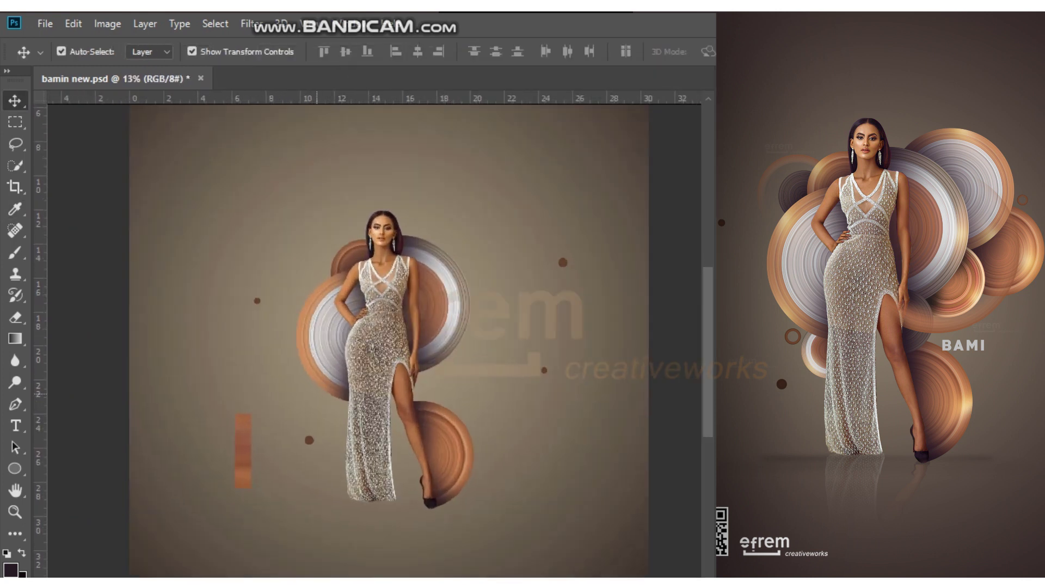
scroll(389, 434, "up", 3)
left_click(410, 231)
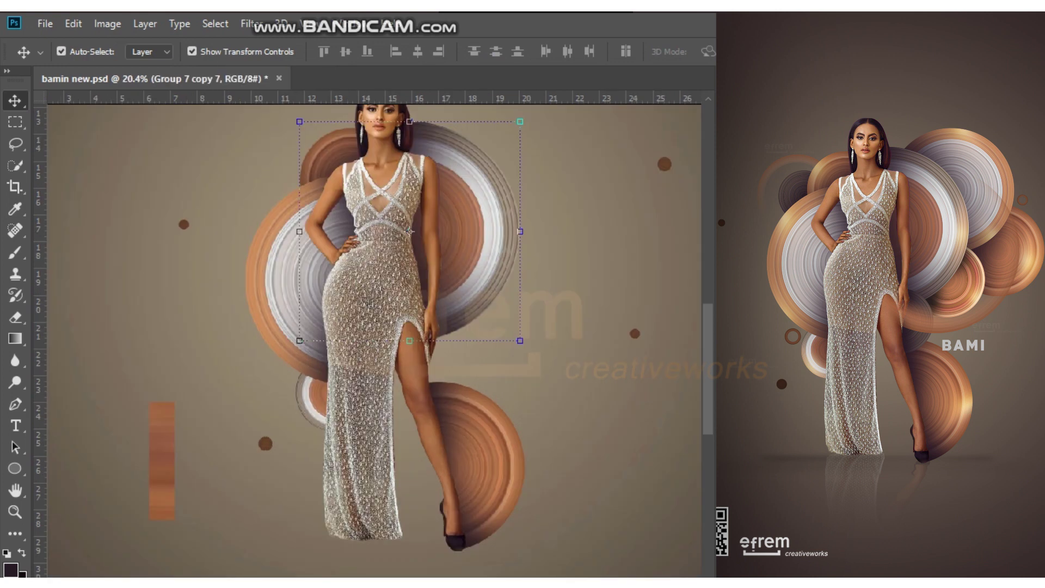
Bring the Group 7 copy 7 ring disc forward and move it toward the model's legs.
key("ctrl+shift+bracketright")
key("ctrl+t")
scroll(409, 231, "up", 1)
left_click_drag(460, 137, 346, 302)
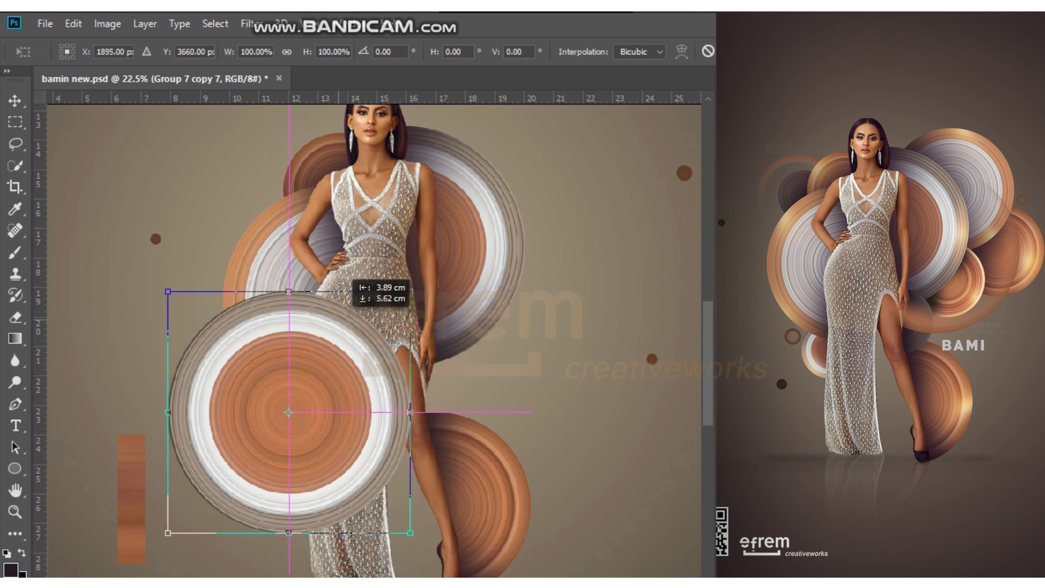
left_click_drag(345, 302, 372, 193)
key("Return")
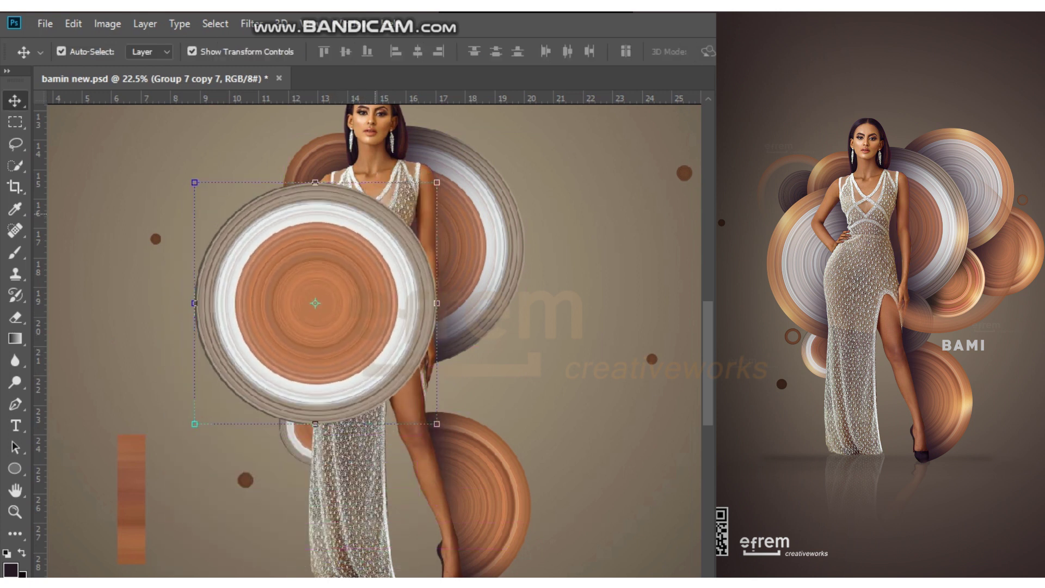
Send the disc behind the model and position it behind her hips and upper legs.
key("ctrl+bracketleft")
scroll(372, 367, "up", 1)
key("ctrl+t")
left_click_drag(332, 181, 366, 202)
left_click_drag(341, 208, 348, 225)
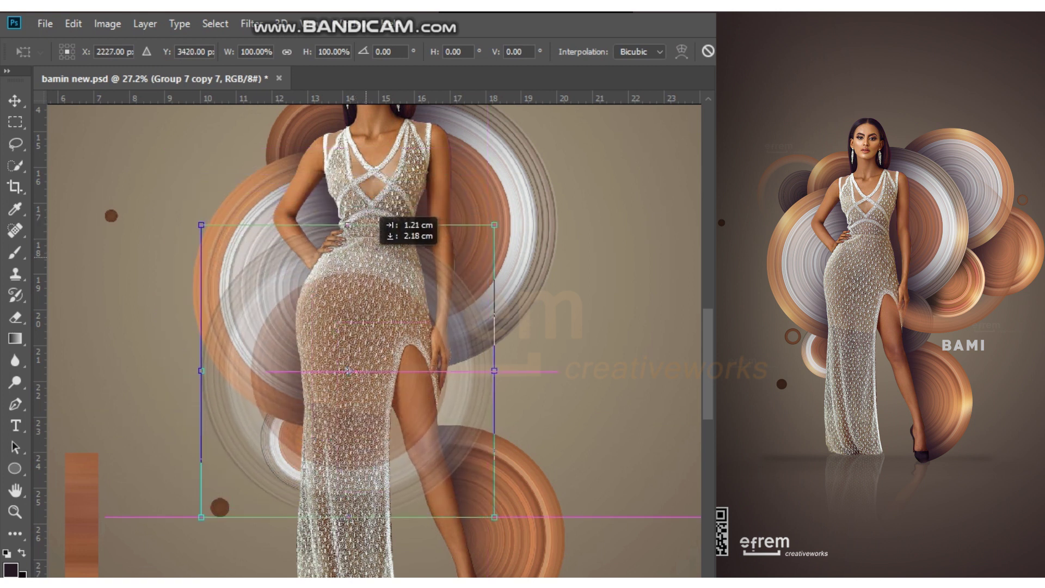
key("Return")
Step through the Ellipse 1 copy 58, 59 and 9 ring layers.
scroll(363, 260, "up", 2)
left_click(327, 249)
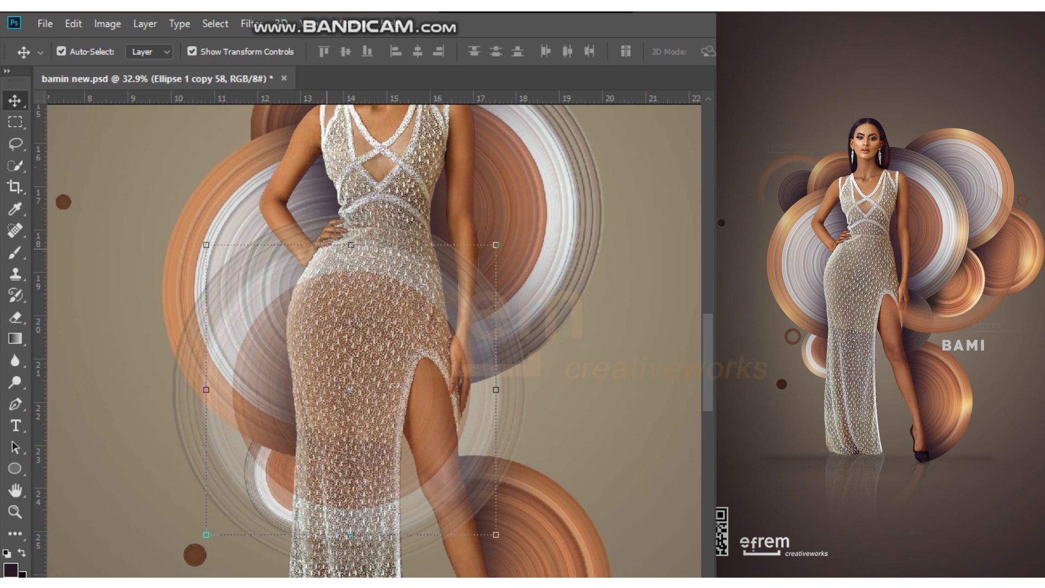
key("alt+bracketright")
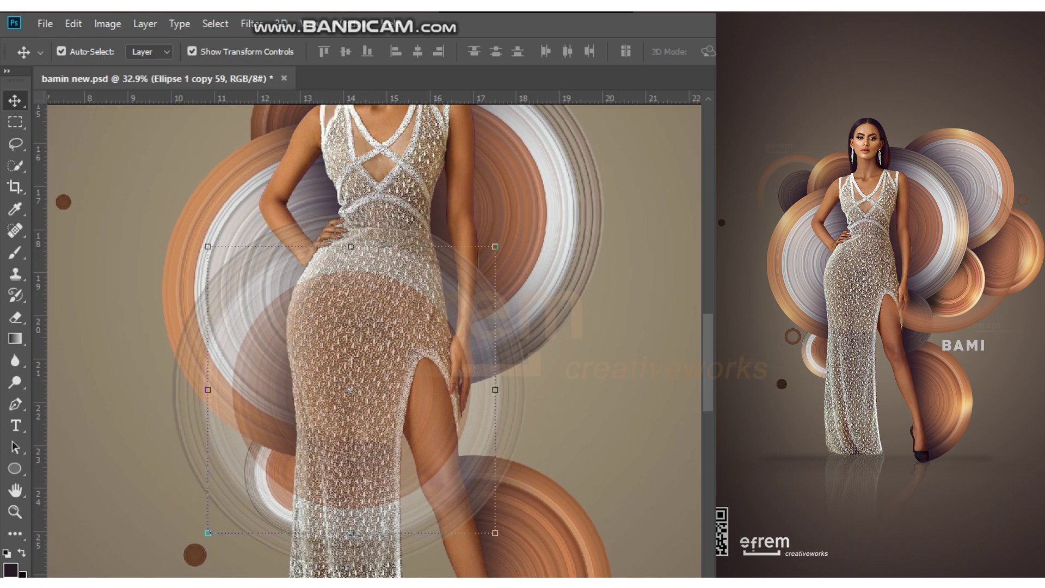
key("Delete")
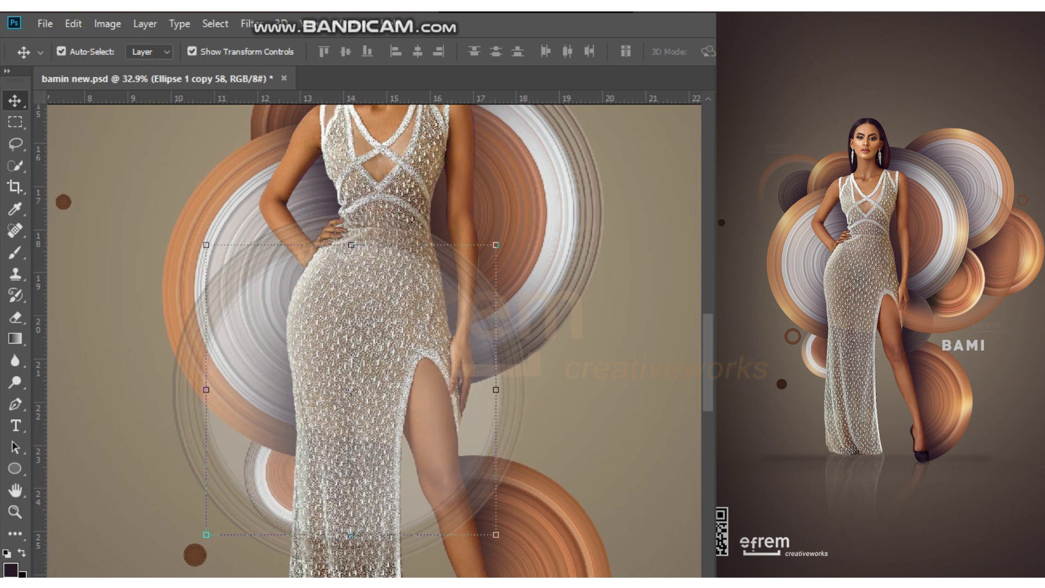
key("Delete")
scroll(384, 299, "up", 2)
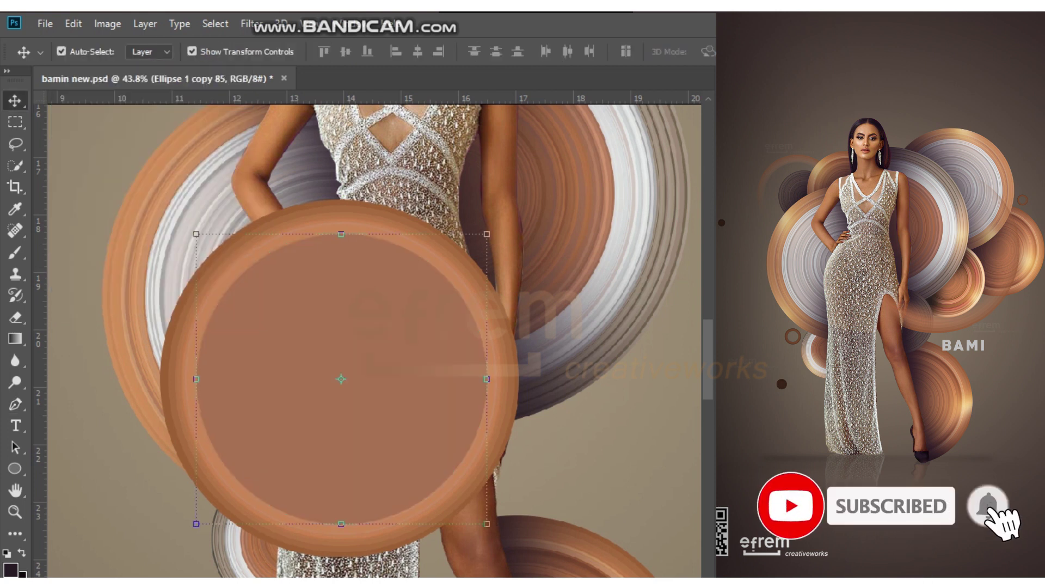
Group the outer ring layers with Ellipse 1 copy 85 into Group 9.
key("shift+alt+bracketleft")
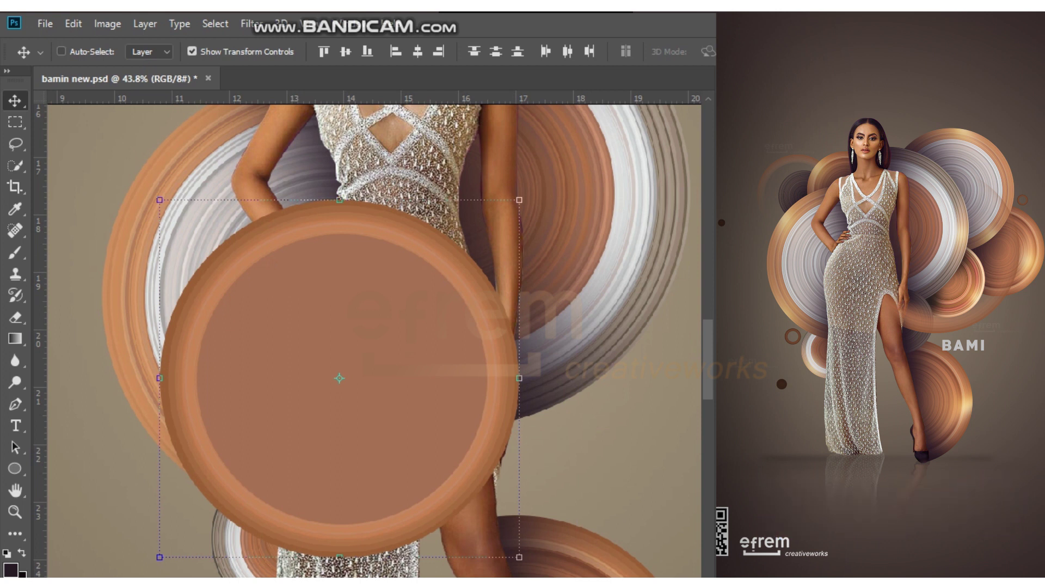
key("ctrl+g")
key("alt+bracketleft")
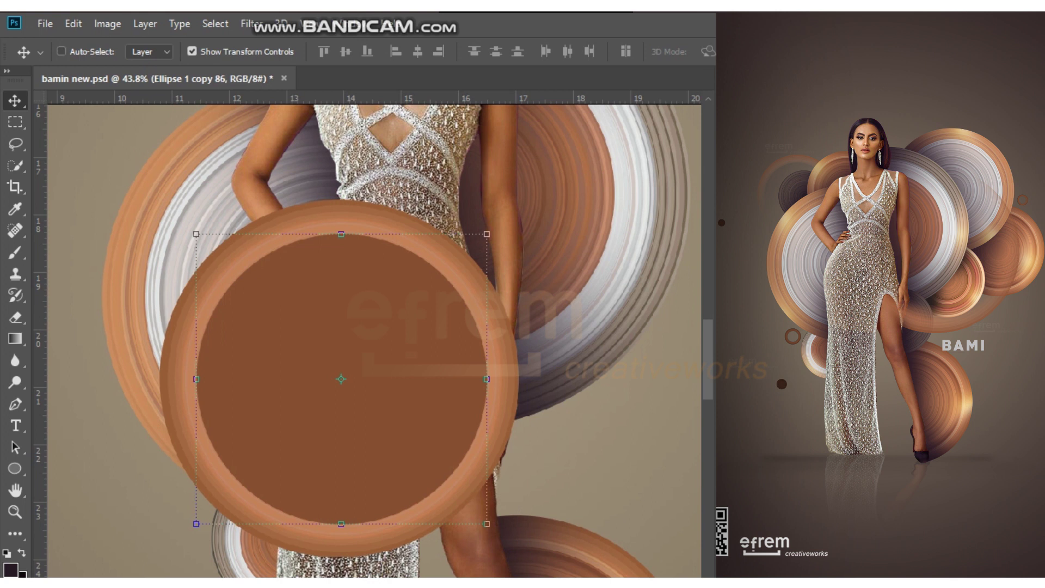
key("ctrl+t")
key("Escape")
key("ctrl+g")
Cycle through the ring layers to reach the inner disc layer.
key("e")
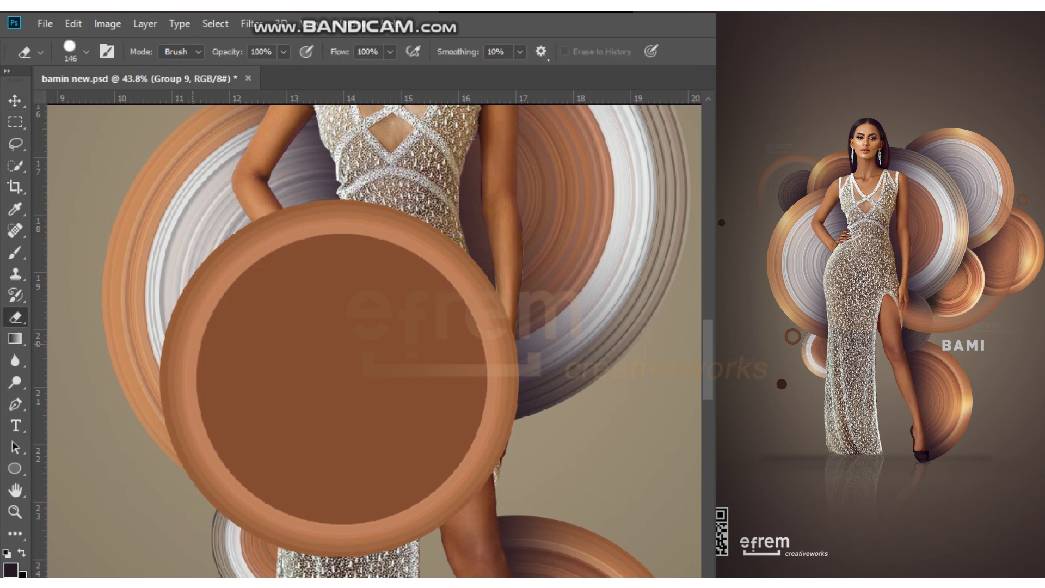
key("Return")
key("Return")
key("alt+bracketleft")
key("alt+bracketright")
key("alt+bracketleft")
key("alt+bracketright")
scroll(354, 363, "up", 1)
key("v")
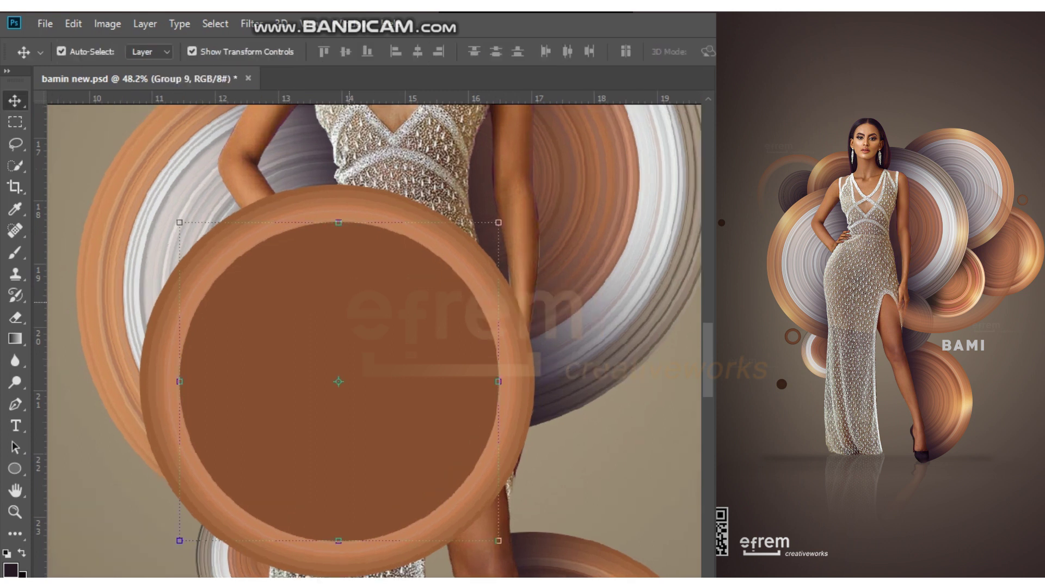
Select the solid inner brown disc and delete it, leaving a hollow copper ring.
key("w")
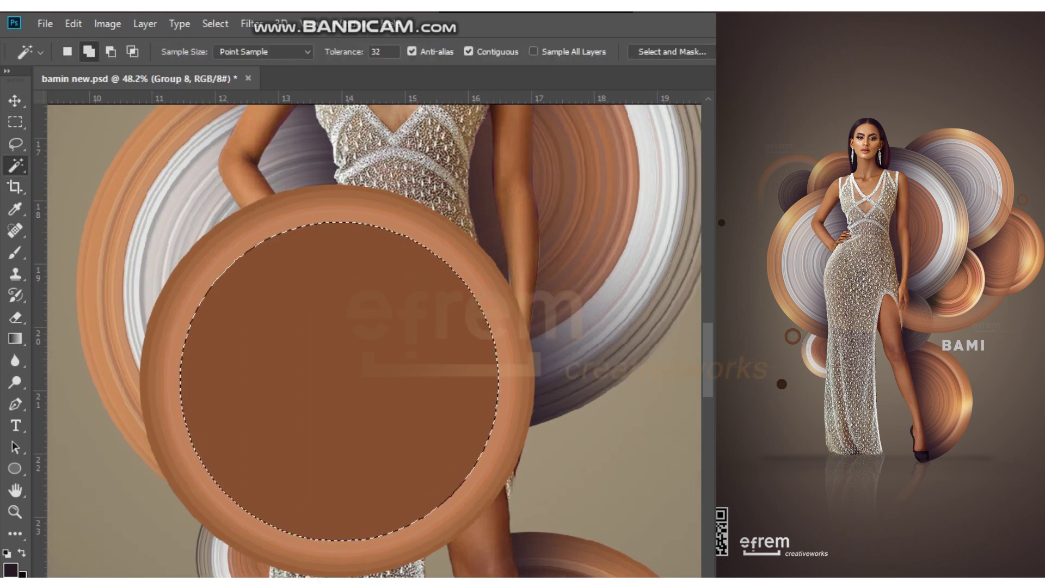
key("alt+bracketleft")
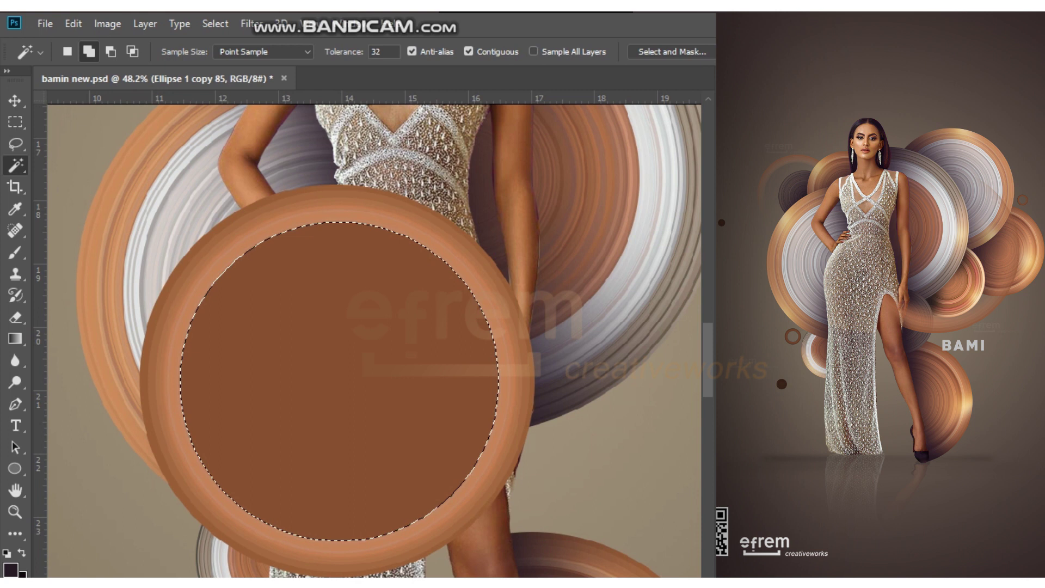
key("ctrl+d")
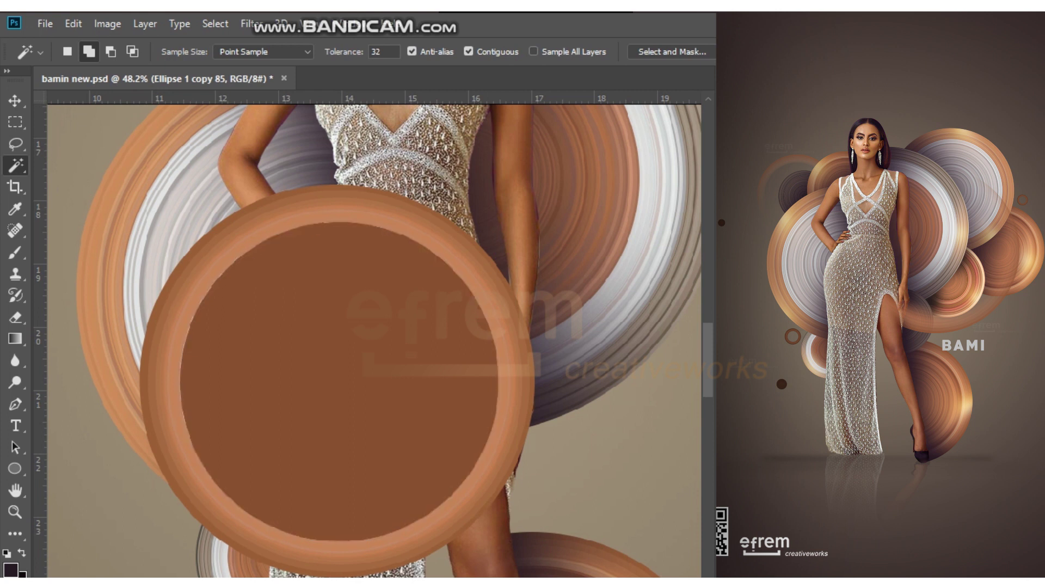
key("Delete")
key("v")
key("alt+bracketright")
scroll(311, 209, "down", 2)
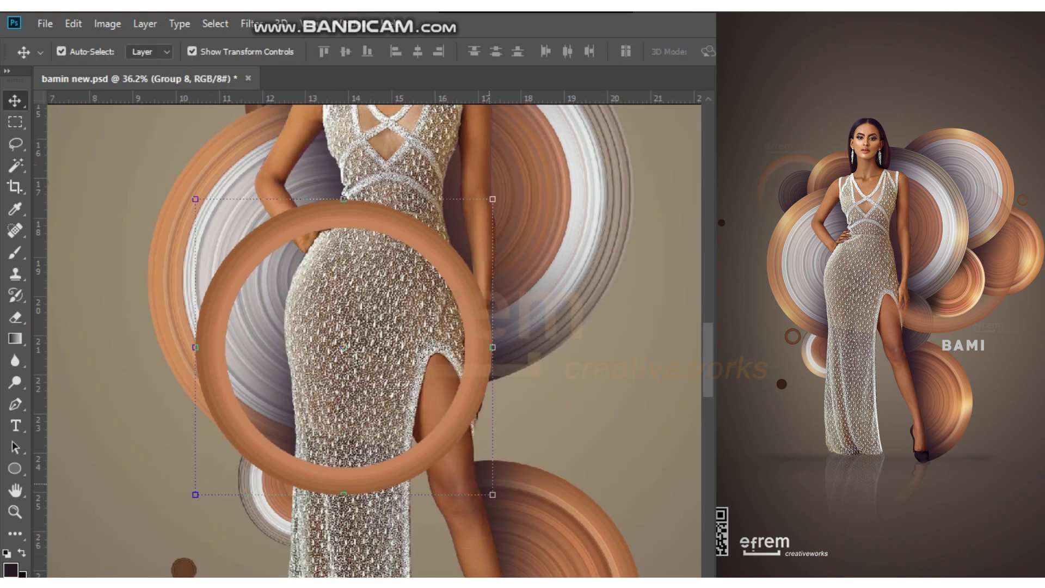
scroll(310, 210, "up", 3)
key("ctrl+z")
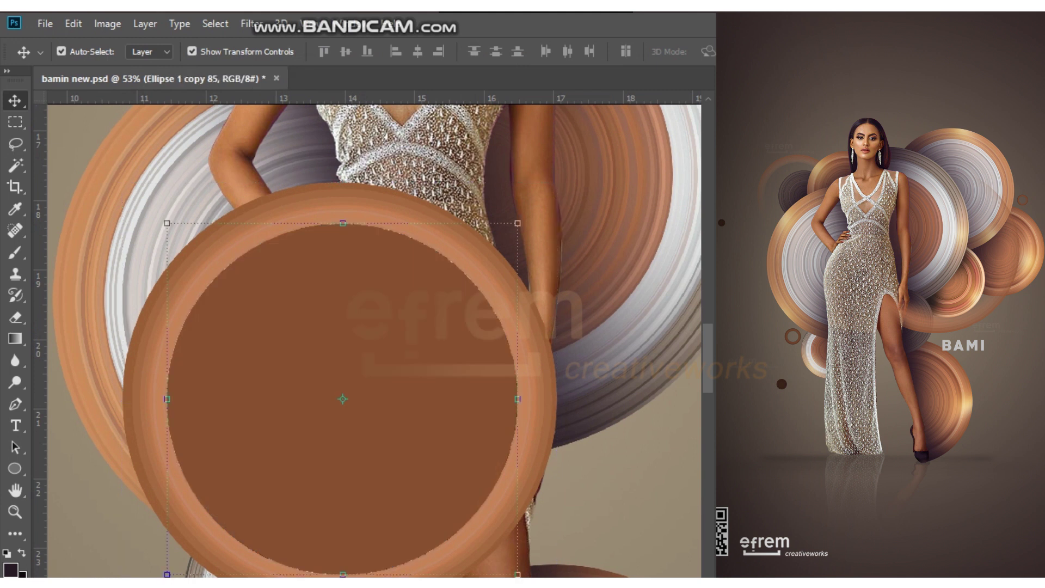
key("ctrl+z")
Duplicate the copper ring group and erase it over the model's hand and waist.
key("ctrl+j")
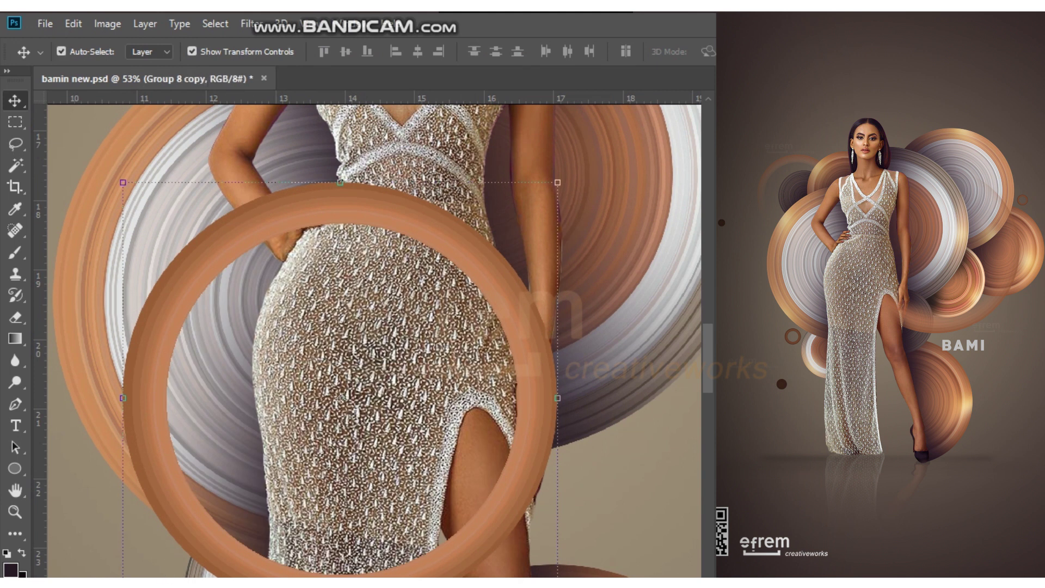
key("e")
right_click(327, 254)
key("Return")
mouse_move(348, 204)
left_mouse_down()
mouse_move(406, 218)
mouse_move(465, 251)
mouse_move(482, 322)
left_mouse_up()
scroll(446, 245, "down", 5)
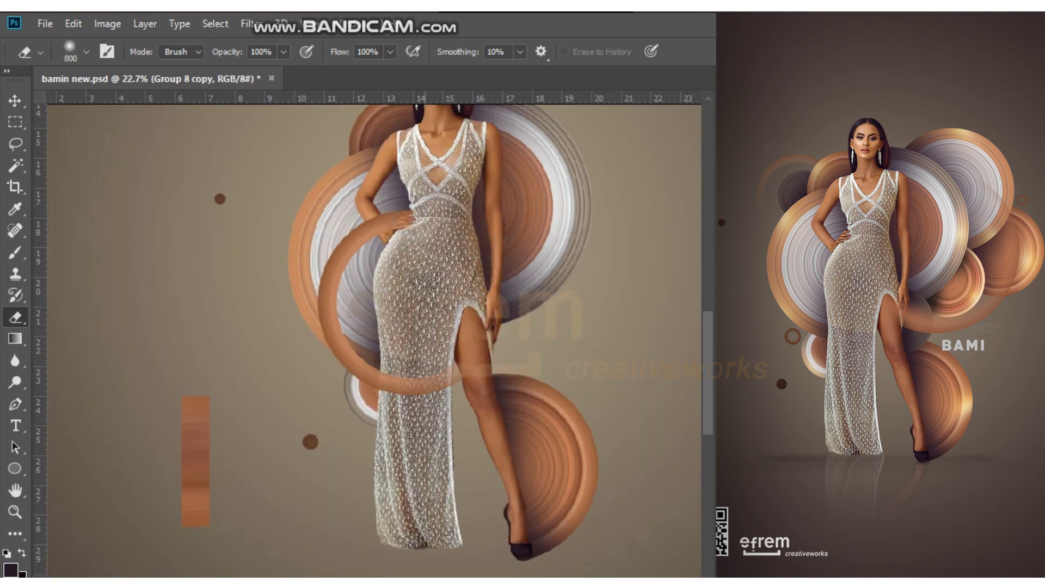
Nudge the Group 8 copy copper ring slightly right over the model's body.
scroll(367, 333, "down", 2)
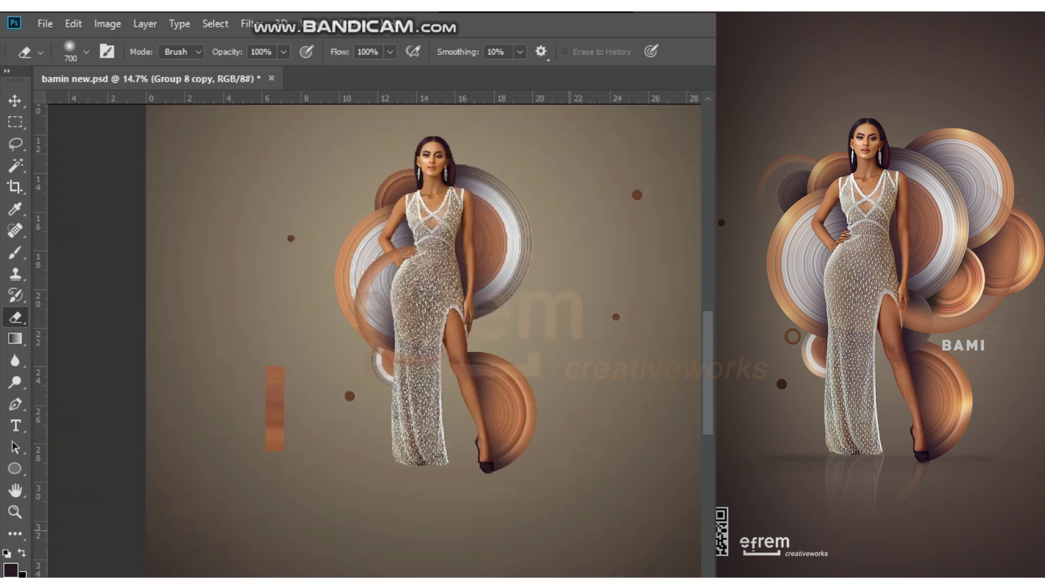
key("v")
scroll(368, 333, "up", 2)
scroll(368, 332, "up", 1)
scroll(406, 294, "up", 1)
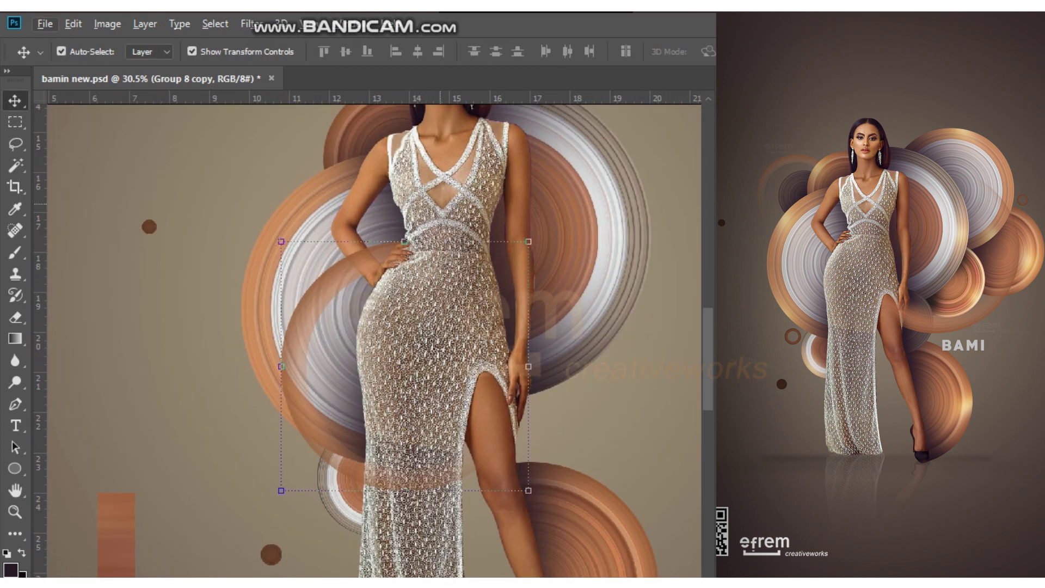
scroll(406, 294, "up", 2)
left_click_drag(371, 245, 381, 248)
scroll(374, 260, "down", 1)
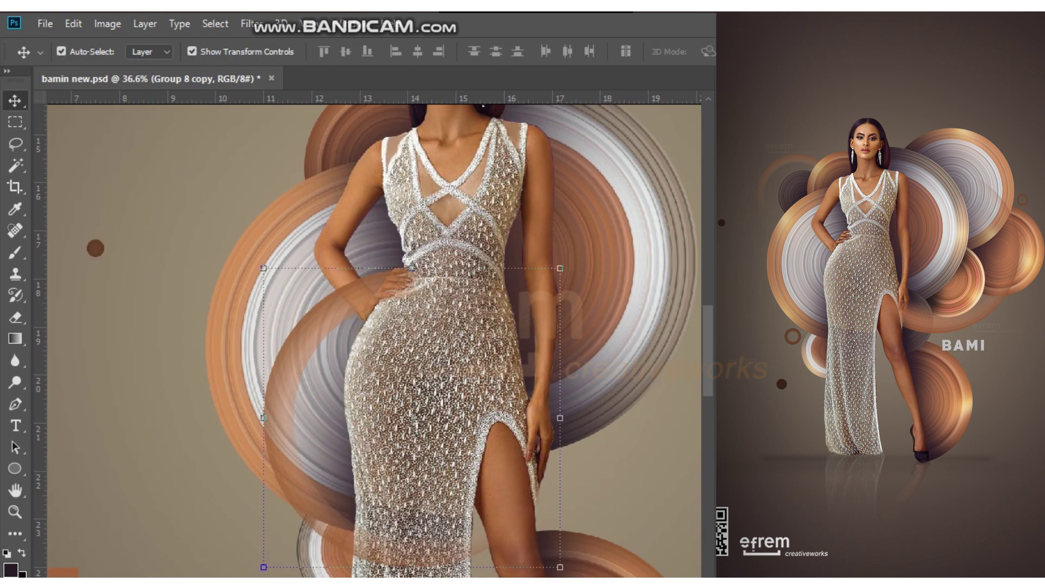
Erase more of the copper ring across the model's hips so it wraps behind her.
key("e")
scroll(489, 317, "up", 1)
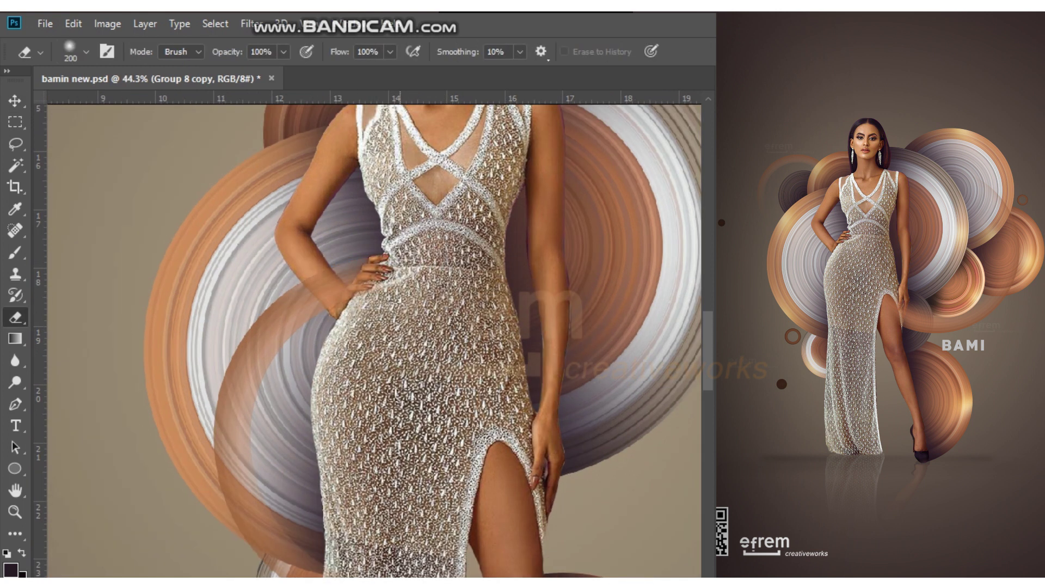
scroll(234, 409, "down", 3)
scroll(234, 408, "down", 2)
scroll(234, 409, "up", 2)
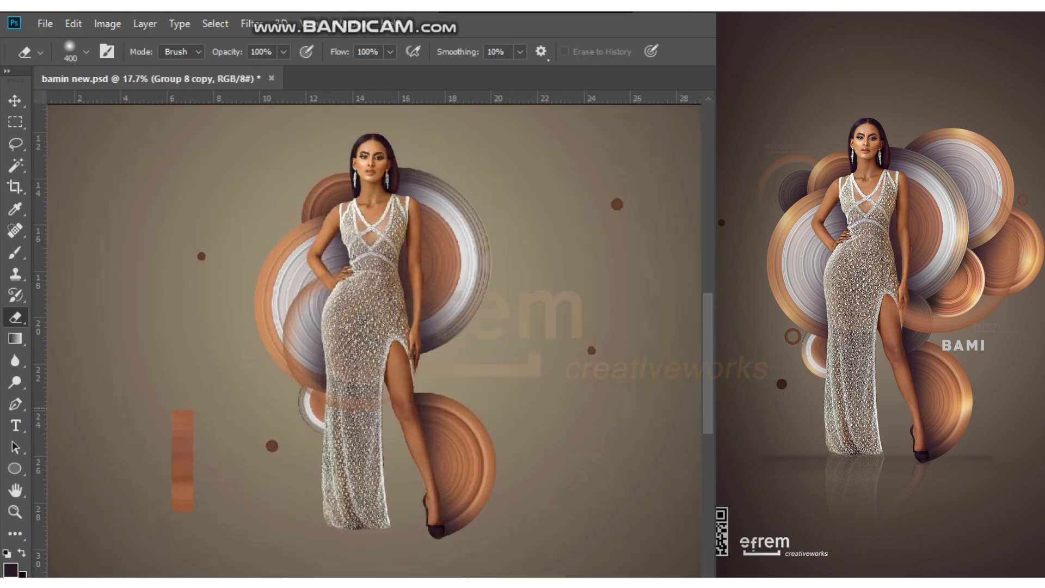
scroll(234, 408, "up", 1)
scroll(340, 323, "up", 1)
key("ctrl+z")
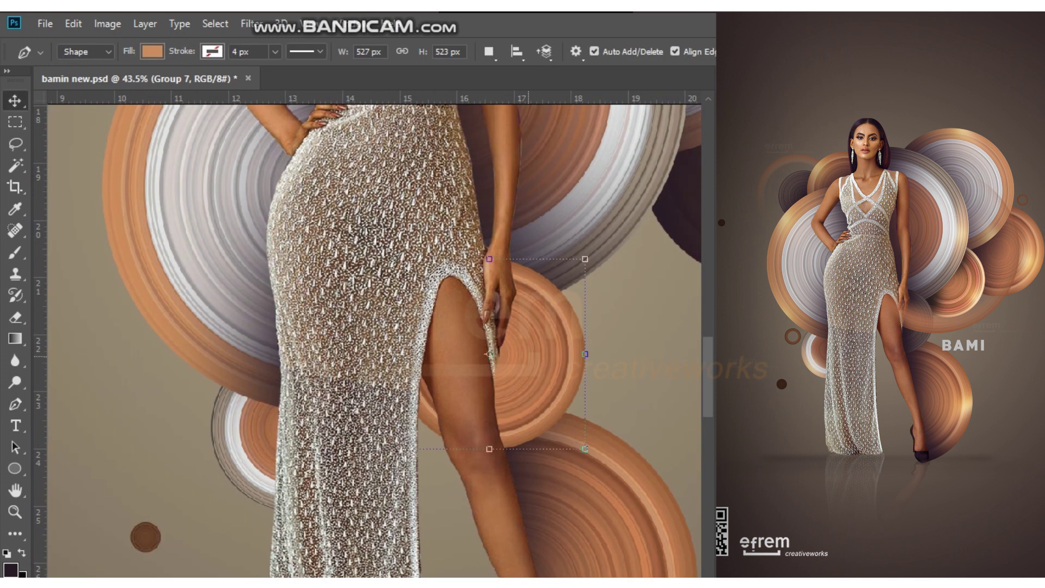
Select the disc beside the model's thigh and recolour it using the options-bar Fill swatch.
key("v")
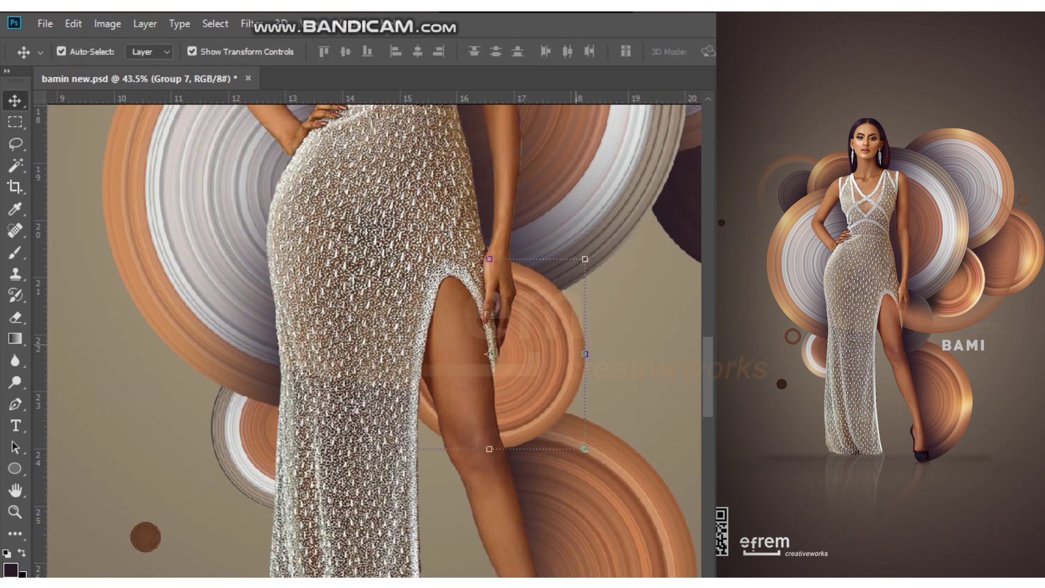
left_click(490, 354)
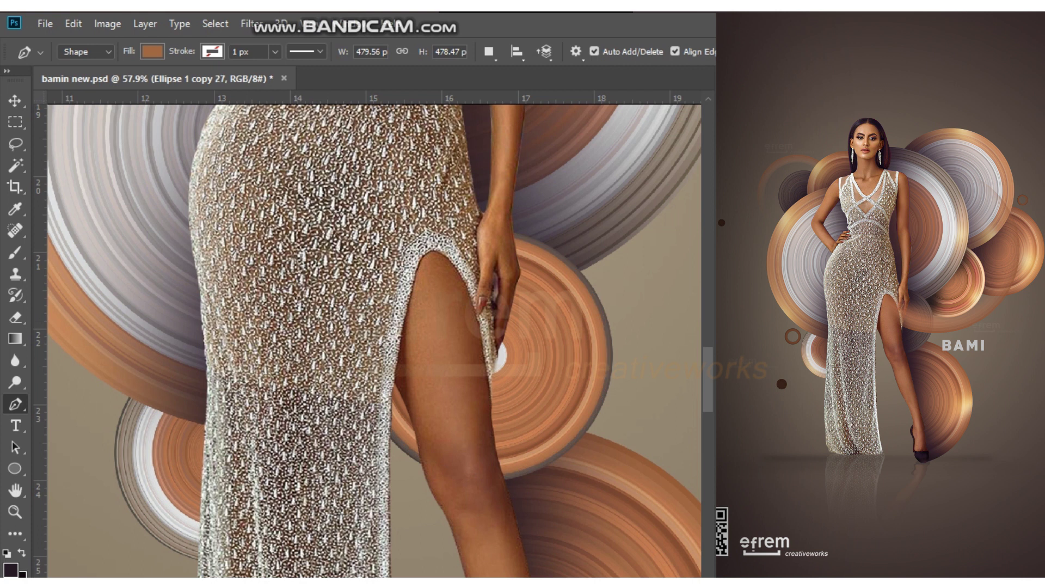
left_click(152, 52)
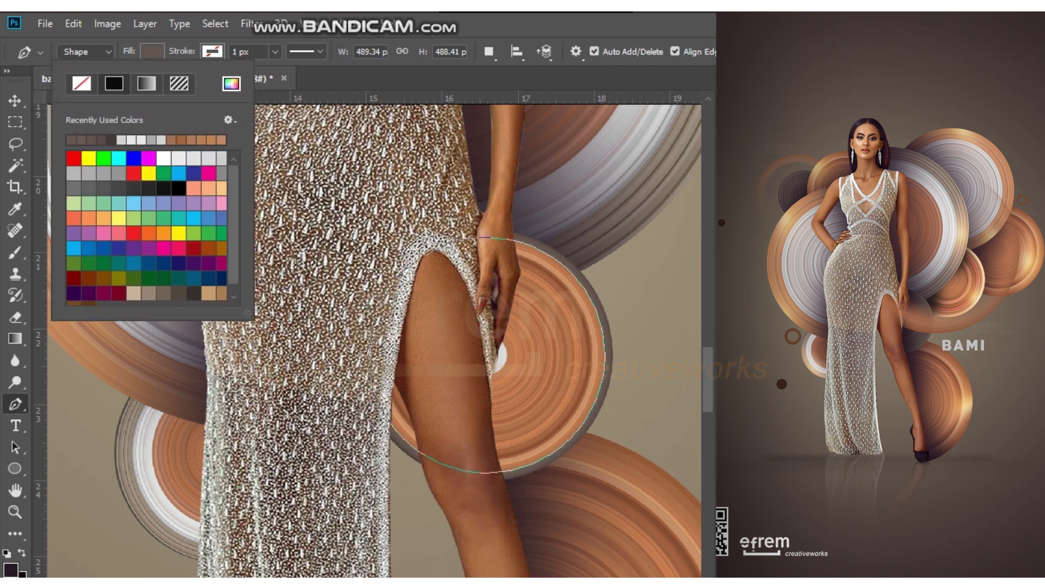
left_click(152, 51)
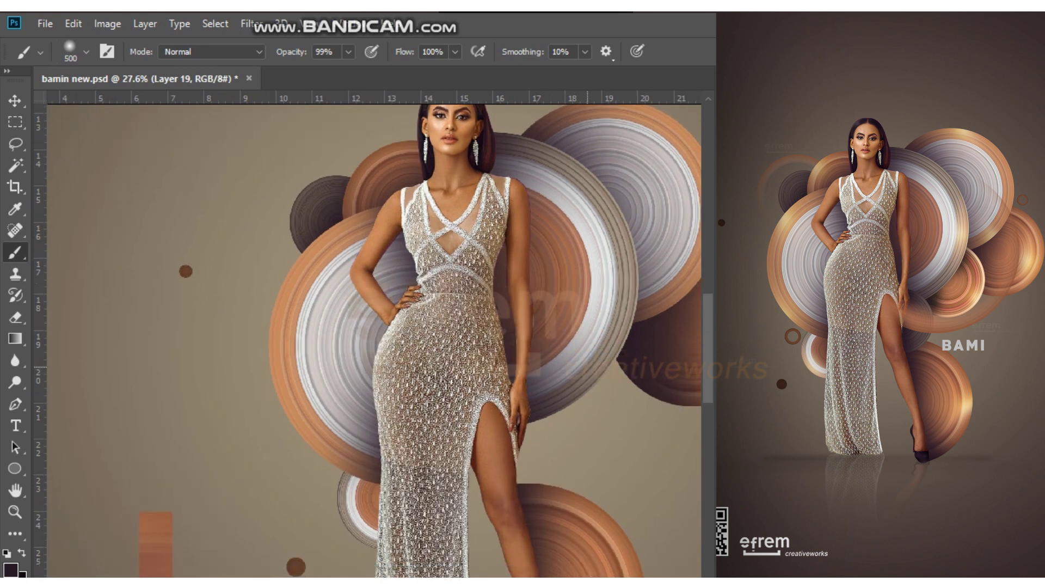
Select the grey disc group by the leg and add a new layer for brush-painted shadows.
scroll(374, 335, "down", 1)
key("v")
key("ctrl+z")
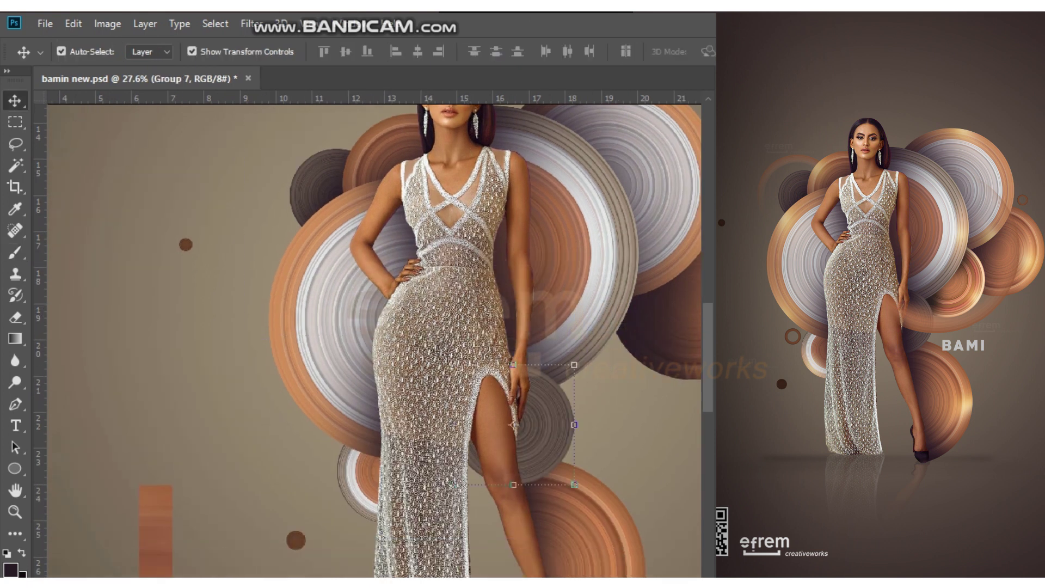
key("ctrl+shift+alt+n")
key("b")
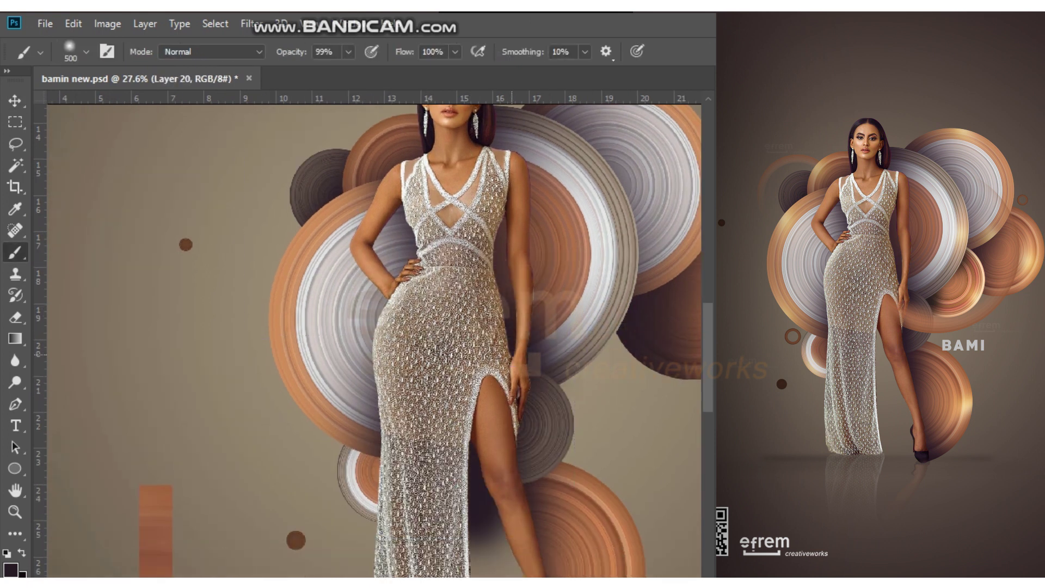
Nudge Layer 14 slightly and tilt it about 4 degrees.
key("v")
scroll(542, 436, "up", 2)
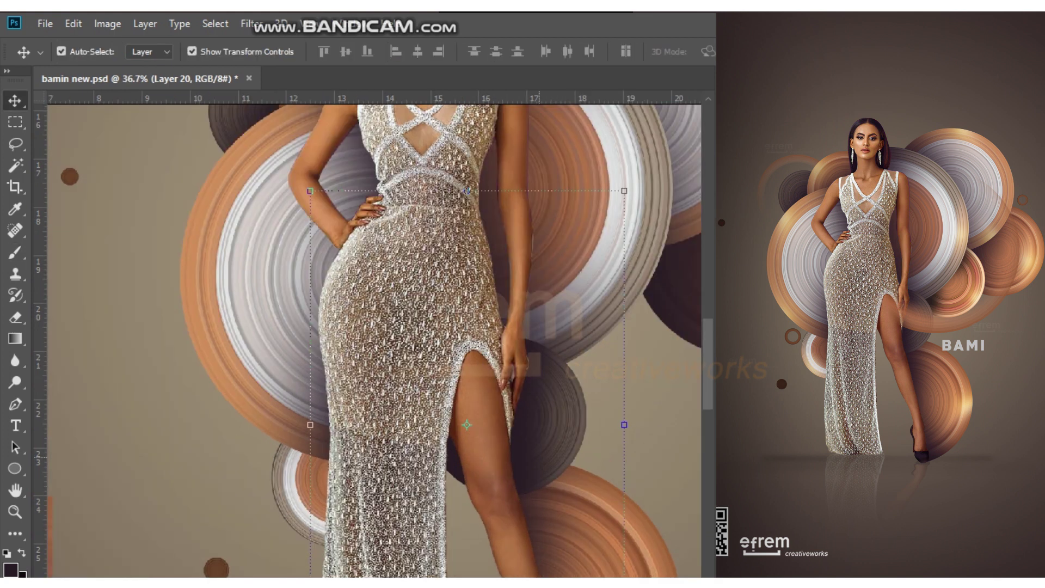
left_click(544, 430)
left_click_drag(544, 480, 561, 484)
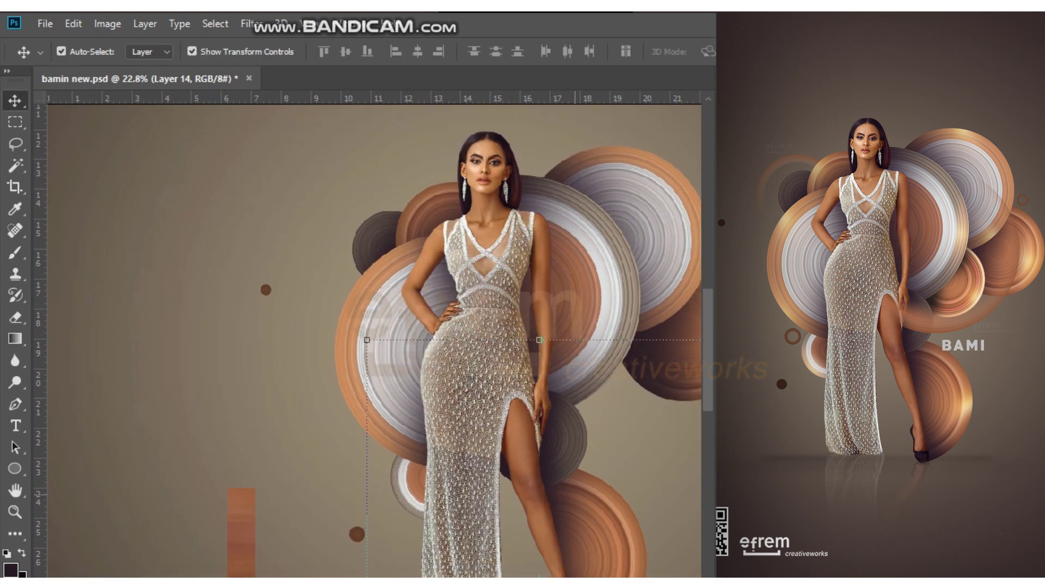
scroll(594, 313, "down", 3)
left_click_drag(371, 507, 372, 506)
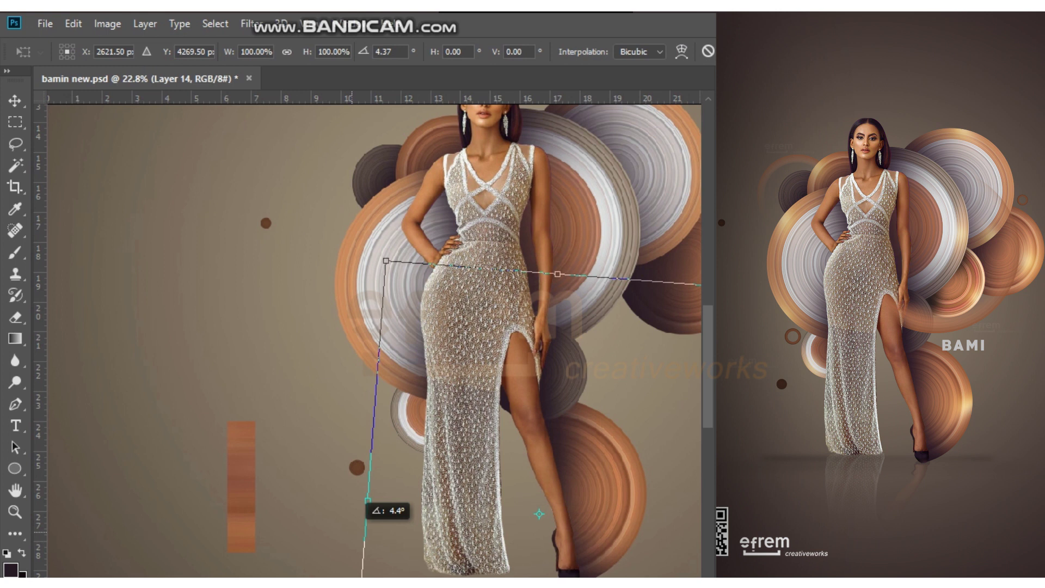
key("Return")
Select the grey disc beside the leg and set the eraser's brush size.
left_click(537, 371)
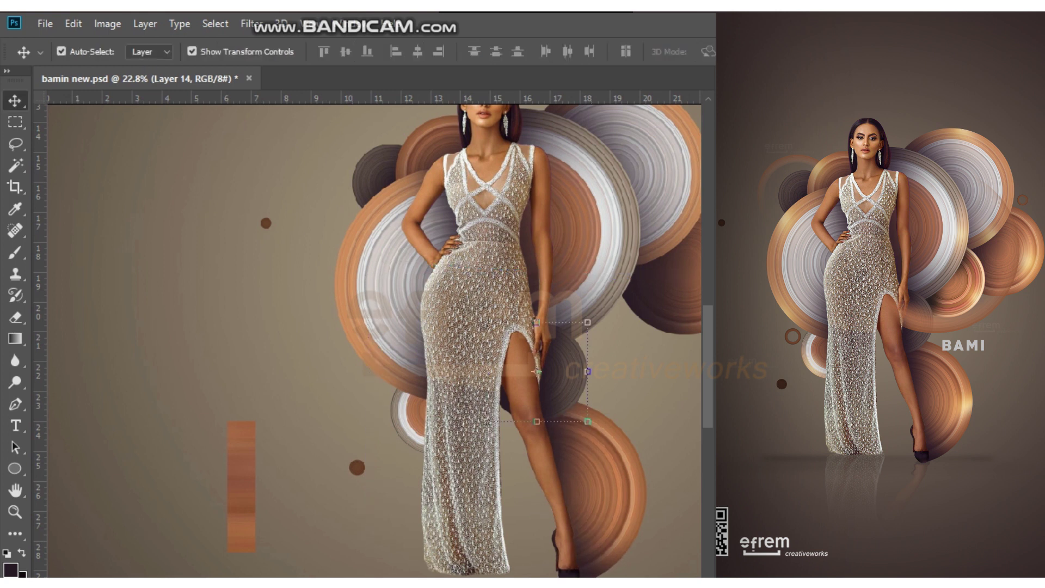
key("e")
right_click(294, 296)
key("Escape")
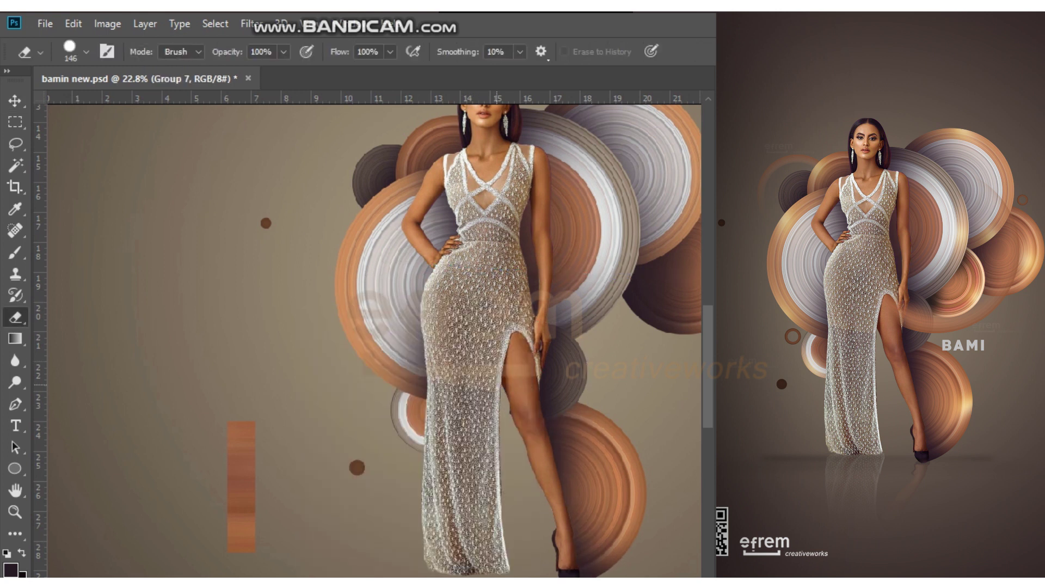
Move the Group 7 copy 6 disc near the dress and add another brush layer.
key("v")
left_click_drag(551, 323, 436, 392)
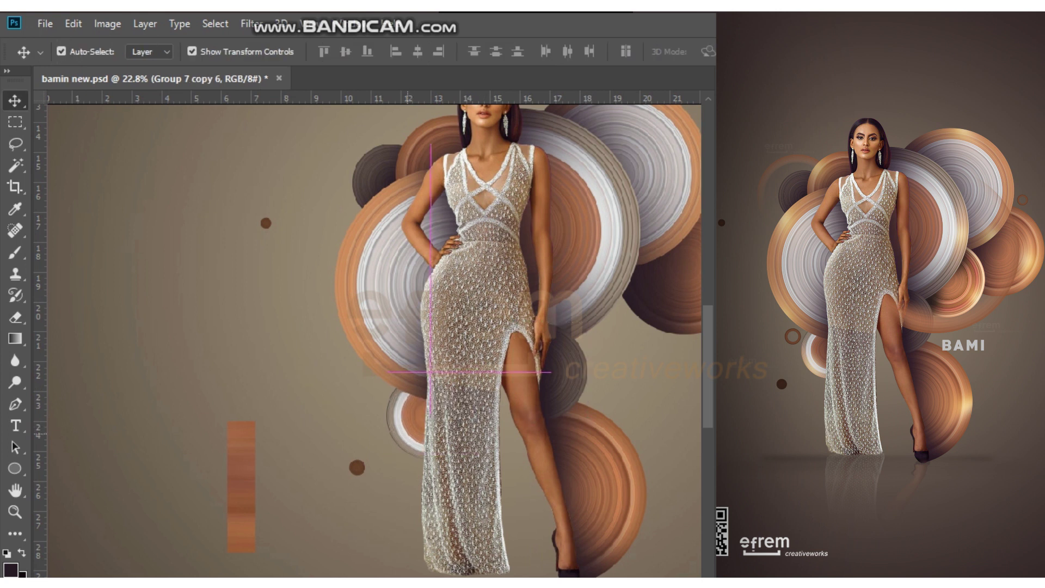
key("ctrl+shift+alt+n")
key("b")
scroll(553, 409, "up", 1)
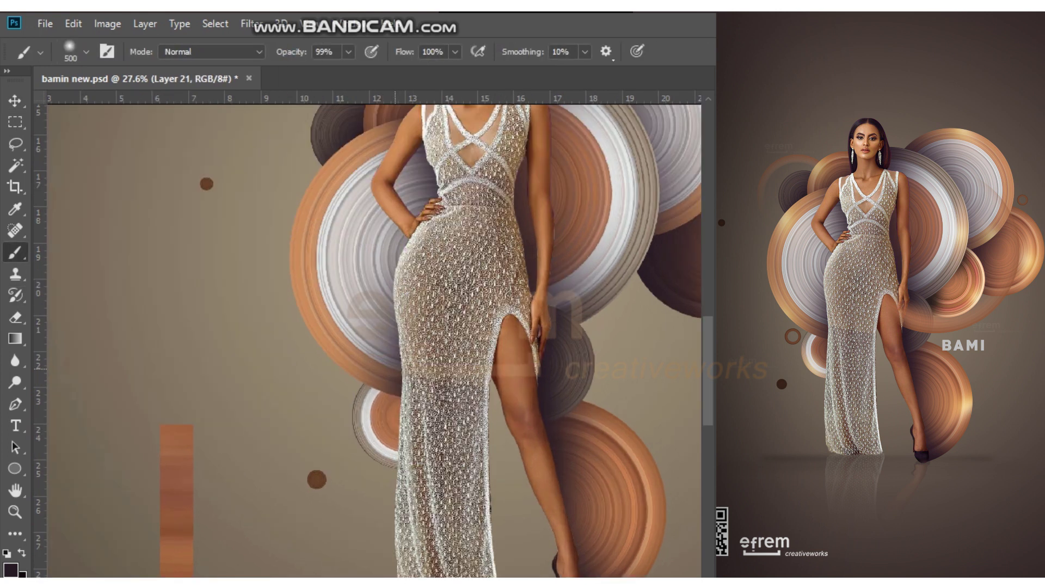
right_click(621, 51)
key("Escape")
scroll(630, 457, "down", 1)
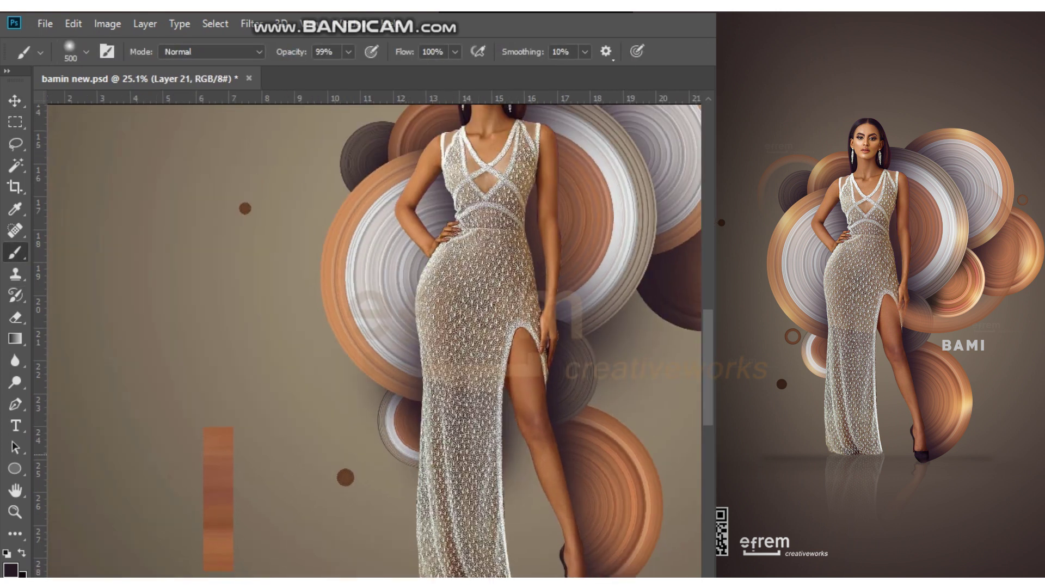
Undo the recent changes and select Layer 17.
key("ctrl+z")
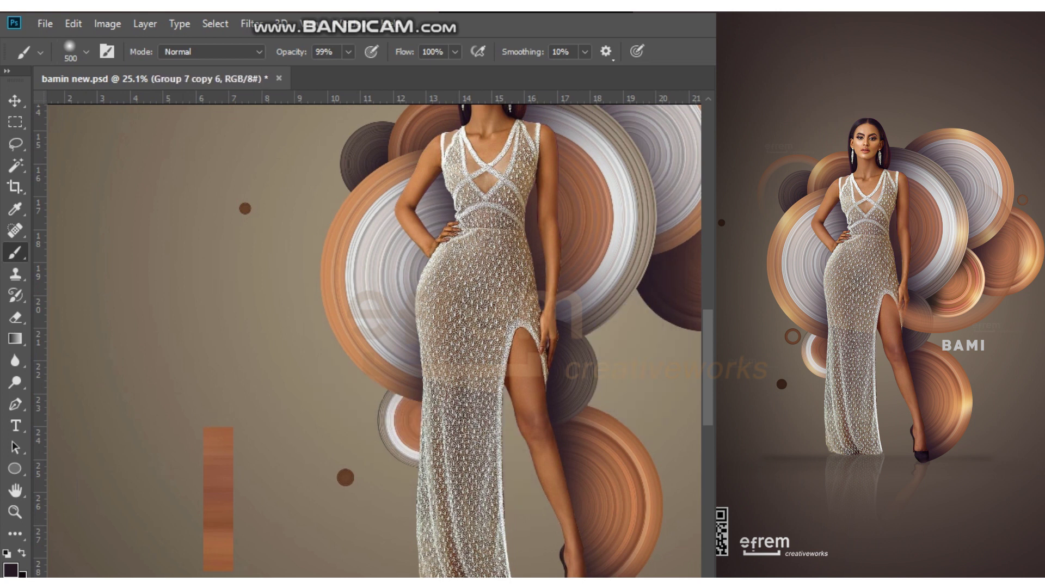
key("ctrl+z")
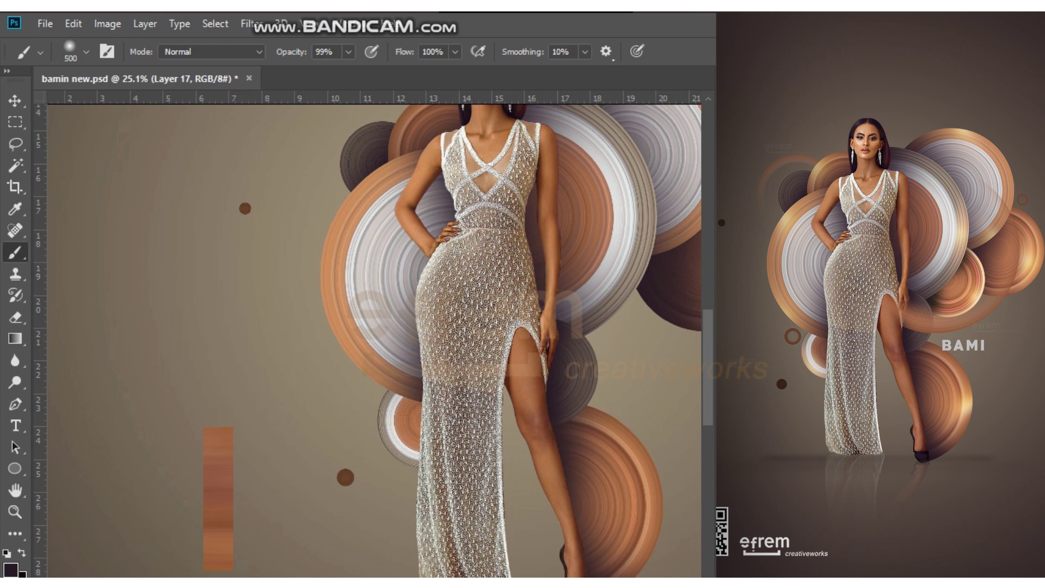
key("ctrl+z")
key("ctrl+shift+z")
key("ctrl+shift+z")
Scale Layer 17 down to about 46% and shift it up and left.
key("v")
left_click_drag(396, 370, 407, 397)
key("ctrl+t")
left_click_drag(315, 537, 318, 568)
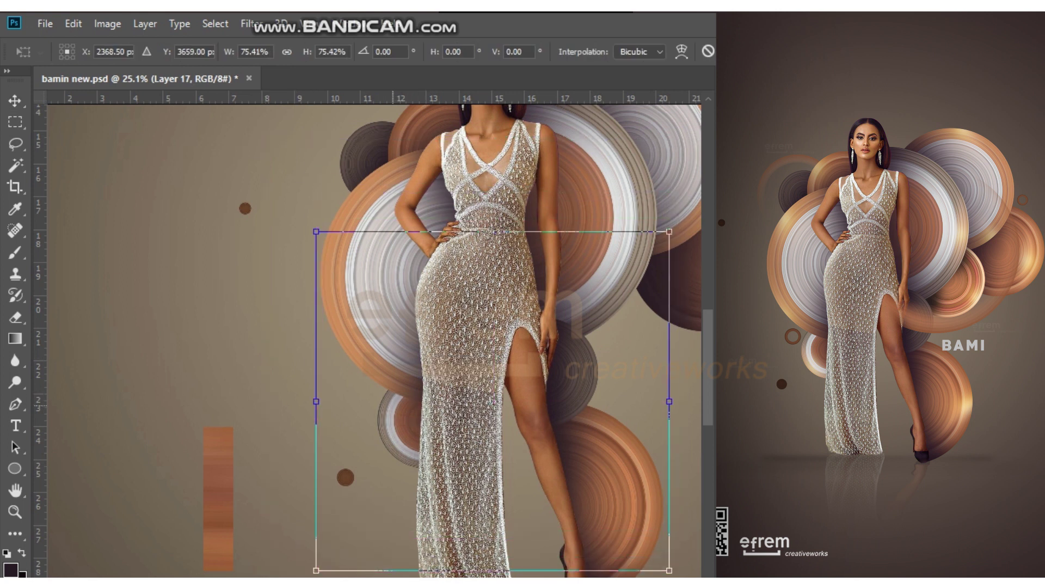
left_click_drag(669, 232, 550, 305)
left_click_drag(443, 384, 478, 373)
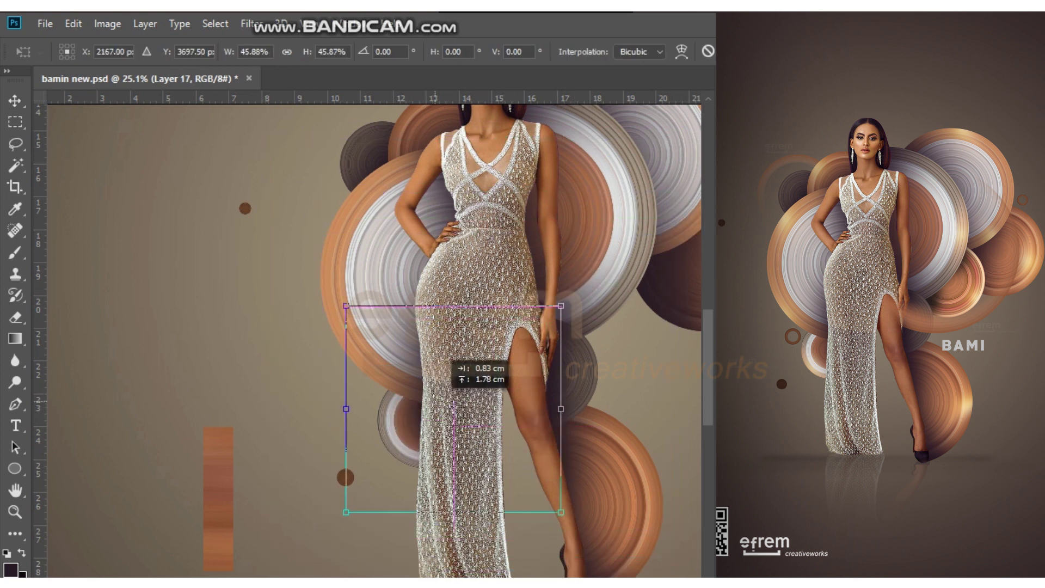
key("Return")
Drag a dark radial gradient vignette around the poster's edges on Layer 21.
scroll(375, 332, "down", 2)
scroll(376, 332, "up", 2)
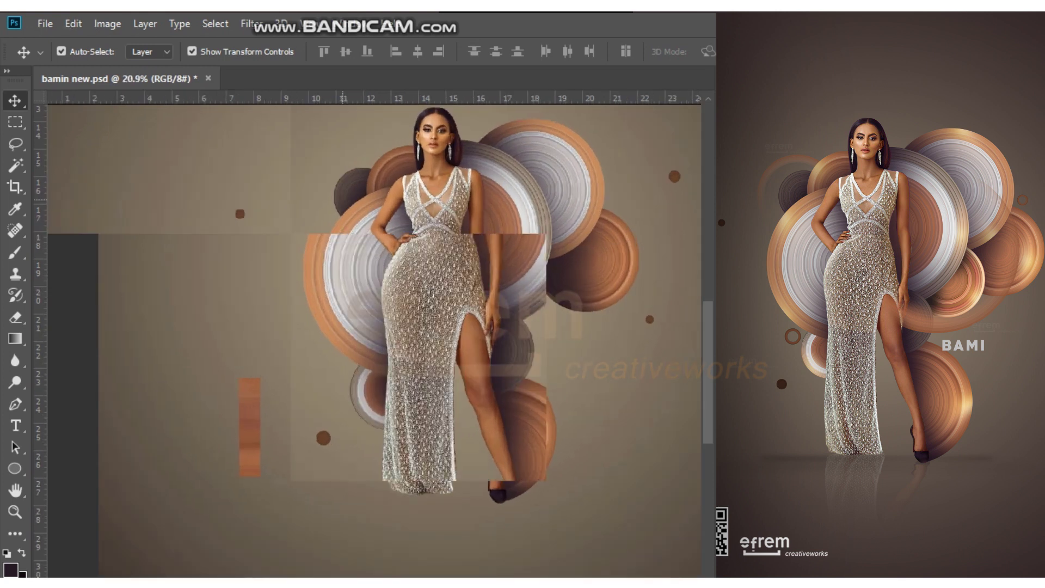
scroll(376, 332, "up", 1)
scroll(375, 272, "down", 1)
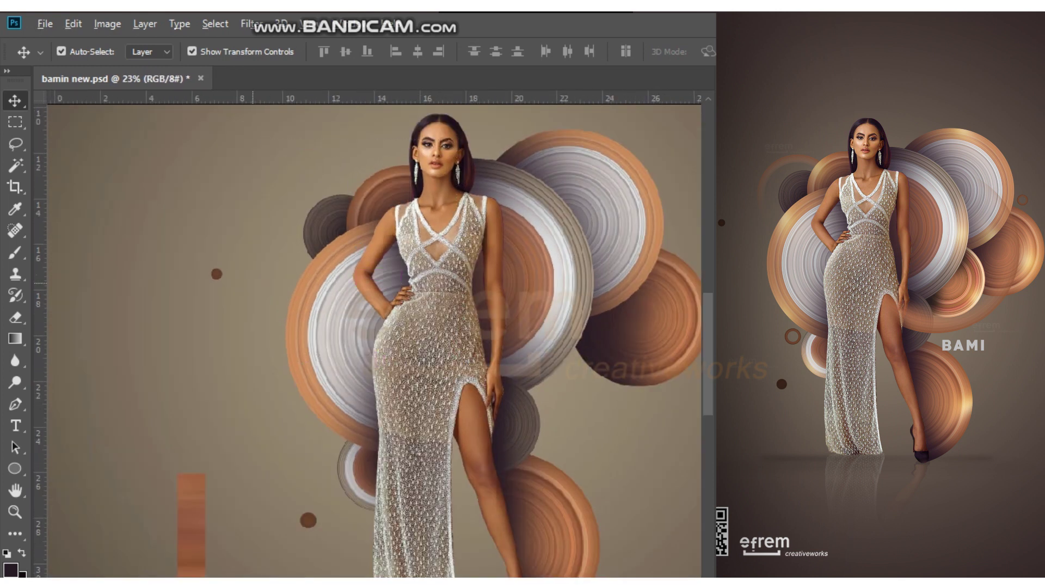
scroll(375, 272, "down", 1)
scroll(434, 354, "up", 2)
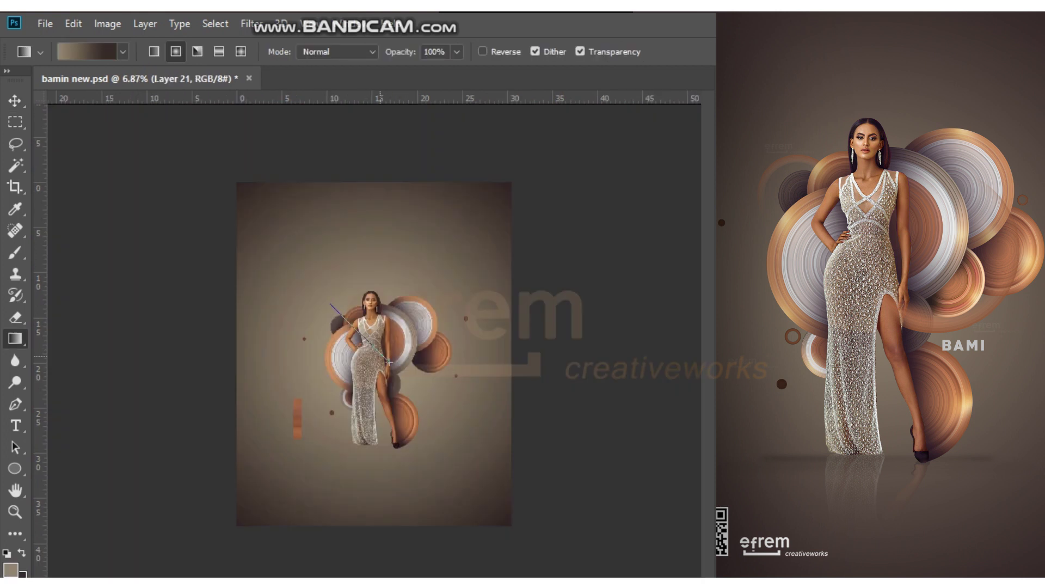
left_click_drag(392, 363, 257, 188)
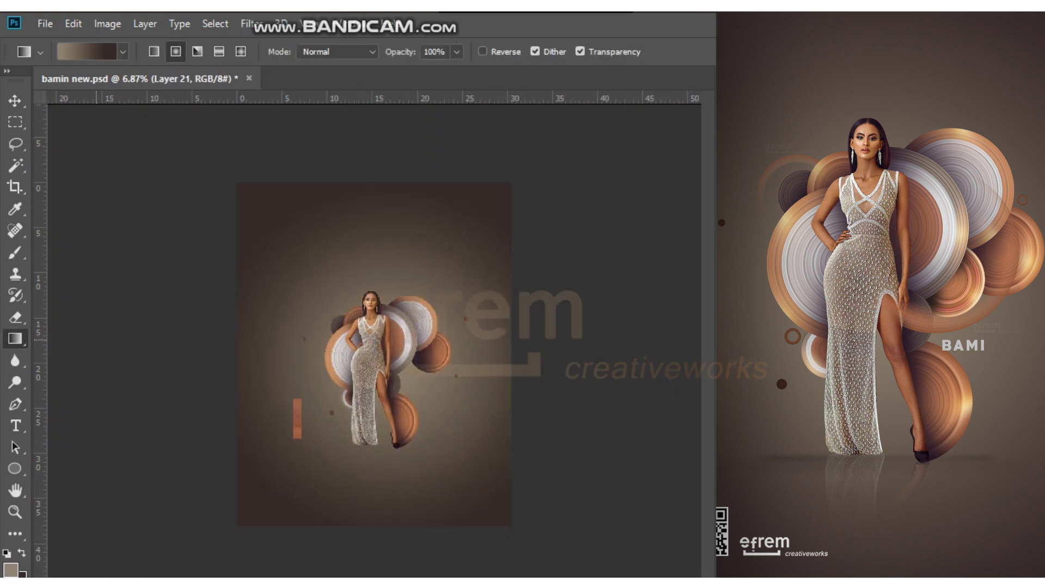
Redraw the radial vignette gradient and resize it from its centre.
left_click_drag(376, 354, 375, 354)
key("v")
mouse_move(509, 182)
left_mouse_down()
mouse_move(486, 214)
mouse_move(499, 197)
left_mouse_up()
key("Return")
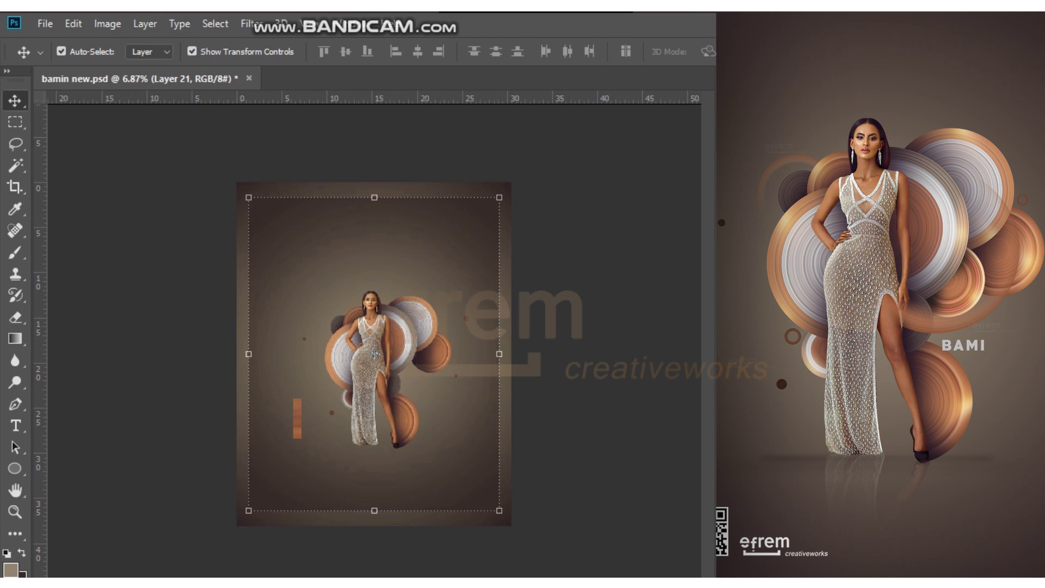
Scale all composition layers up to about 112% from the centre.
key("ctrl+alt+a")
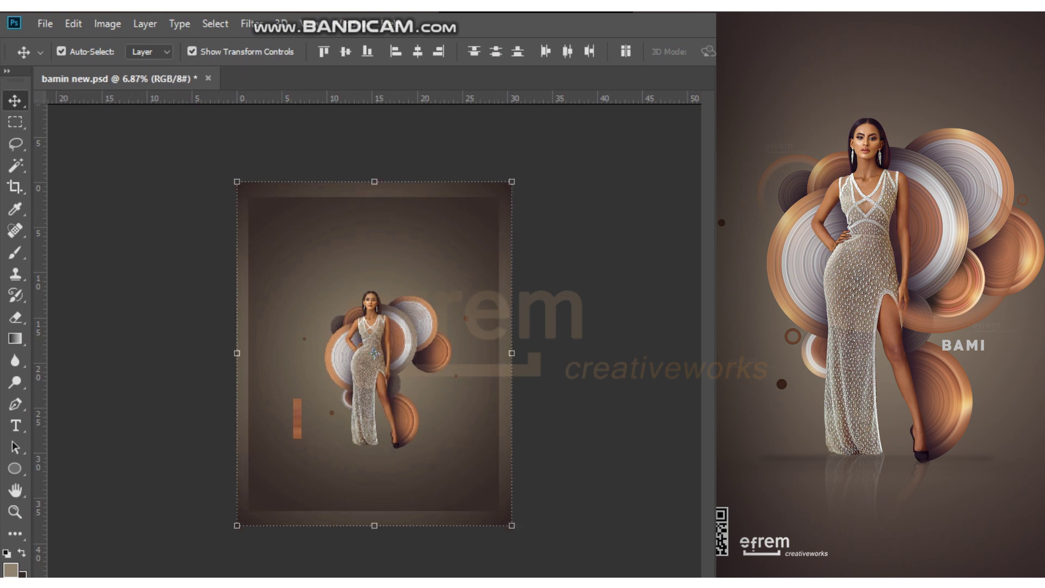
key("ctrl+t")
left_click_drag(511, 181, 530, 159)
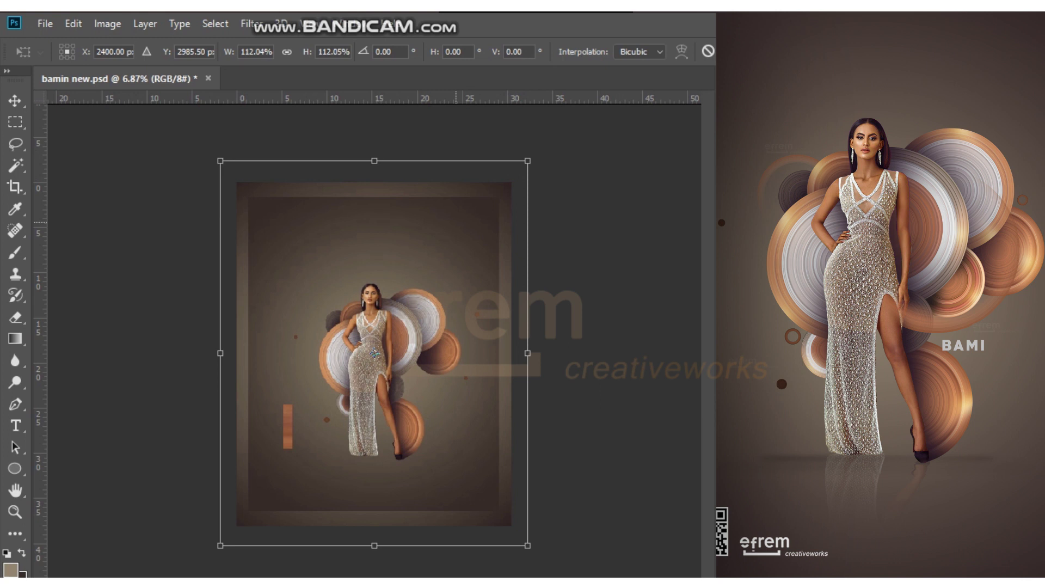
key("Return")
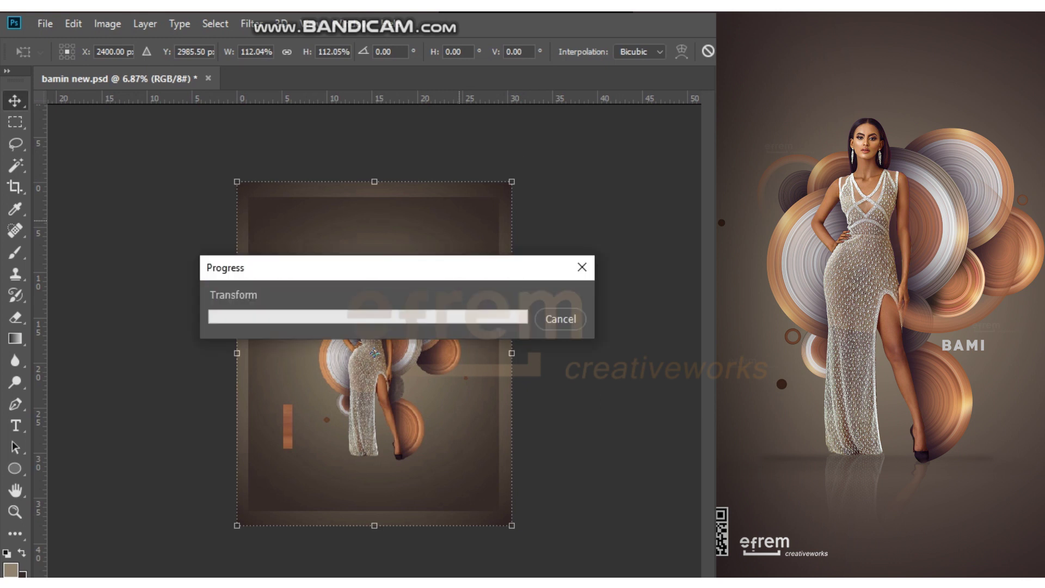
Flip a copy of the model upside down directly below her feet.
scroll(290, 348, "up", 2)
scroll(291, 348, "up", 5)
left_click(283, 327)
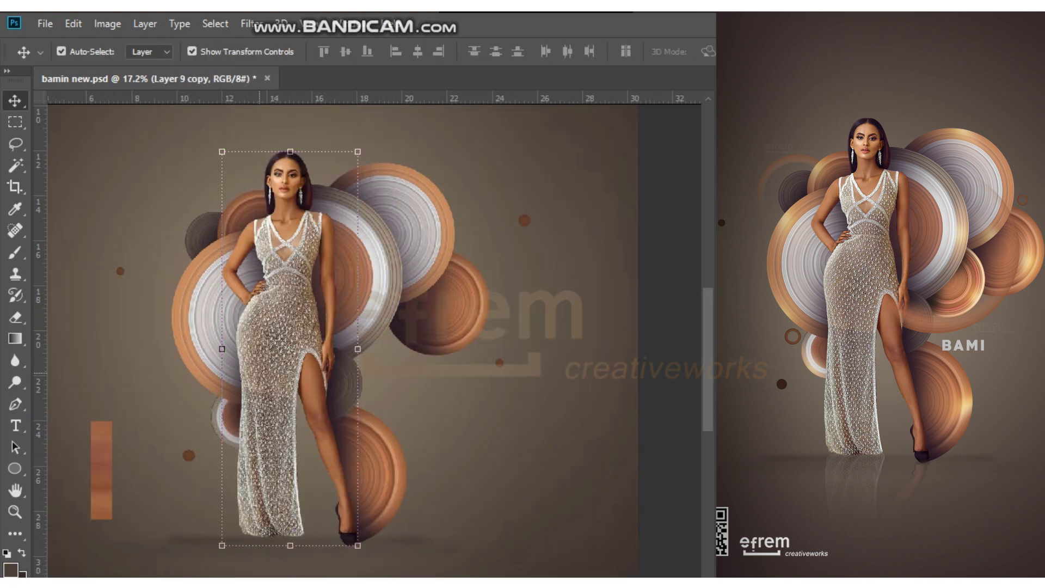
scroll(261, 327, "down", 1)
key("ctrl+t")
left_click_drag(267, 163, 268, 550)
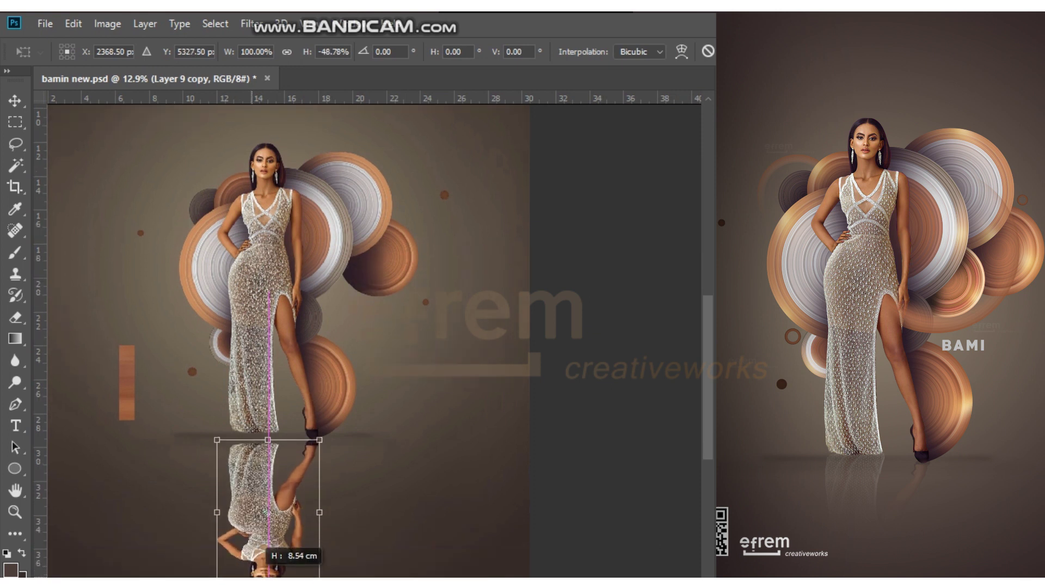
key("Return")
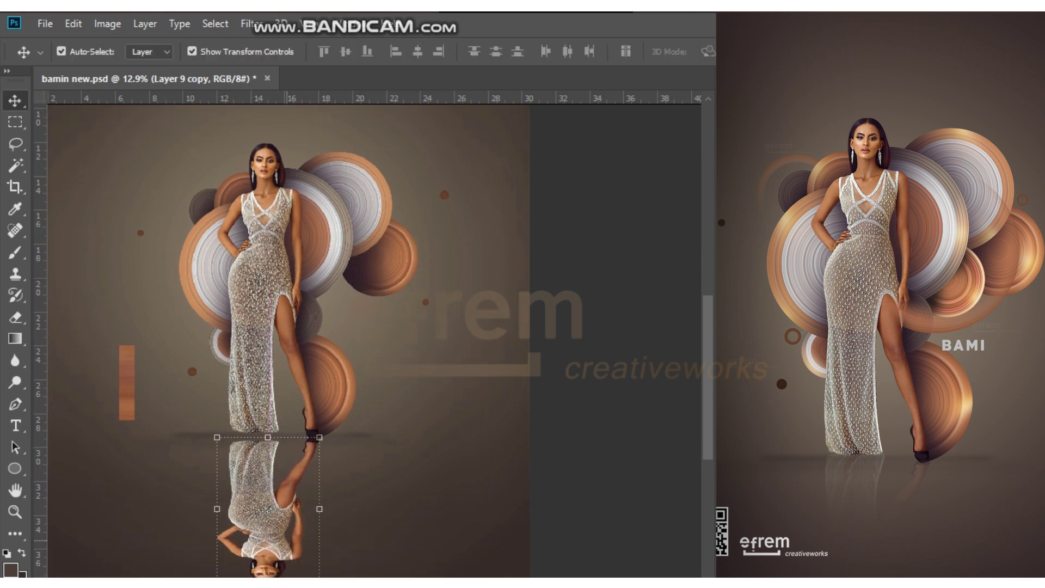
Duplicate the reflection layer and merge the copy back into it.
key("e")
scroll(349, 326, "down", 1)
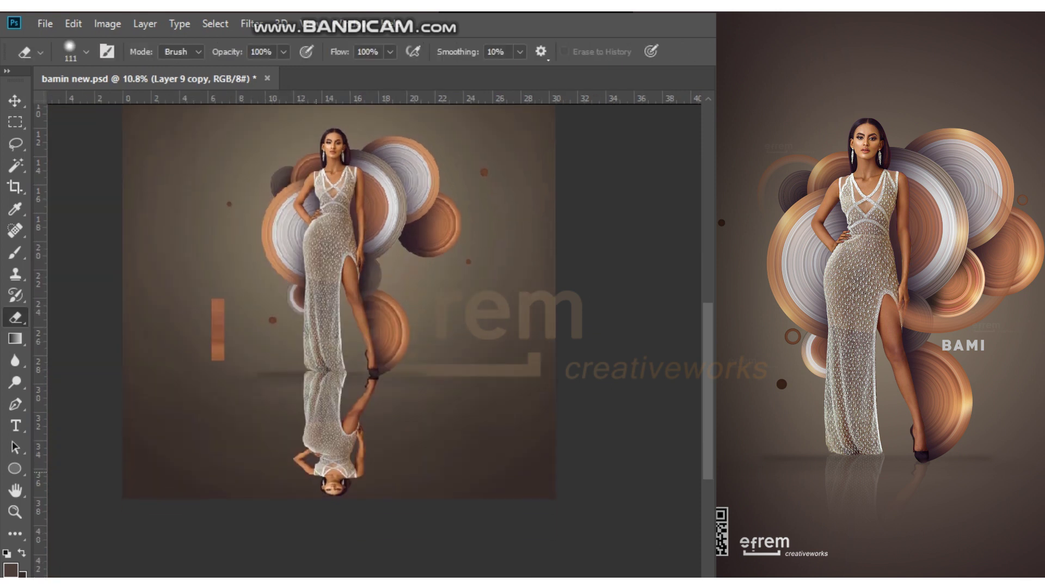
key("v")
key("ctrl+j")
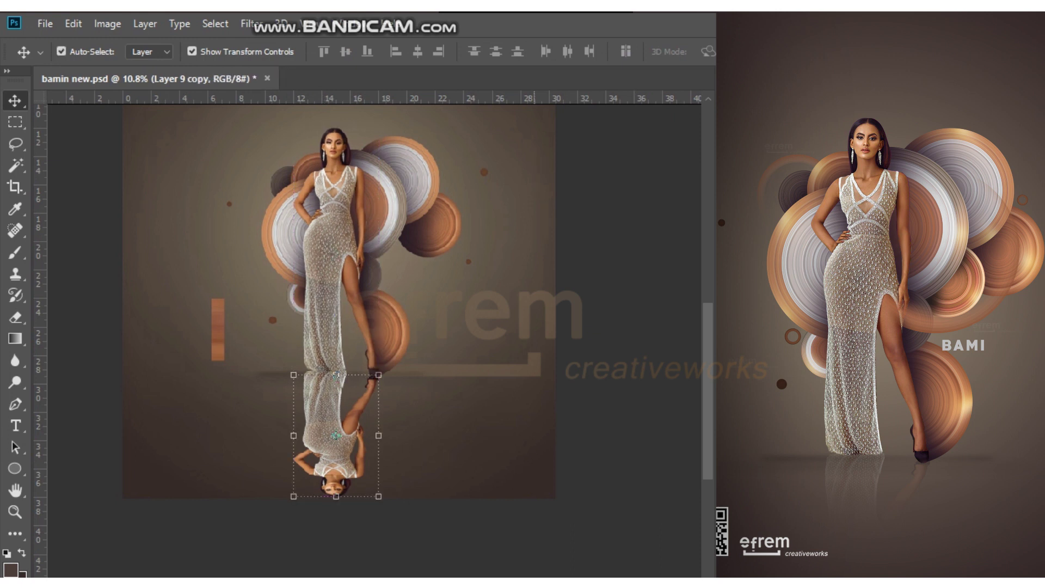
key("ctrl+e")
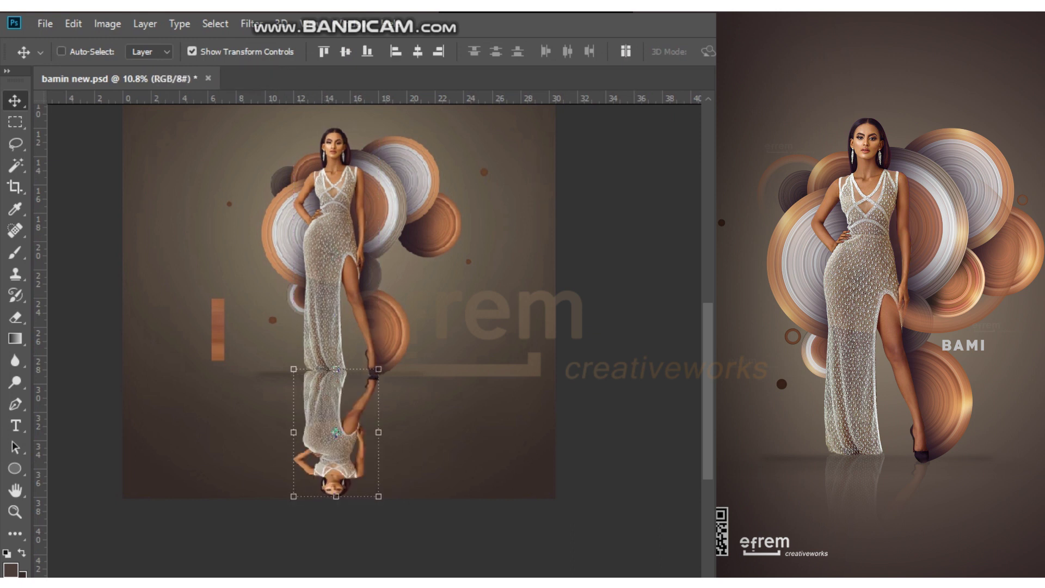
Lower the reflection's opacity to 50% and bring up the eraser's brush options.
key("5")
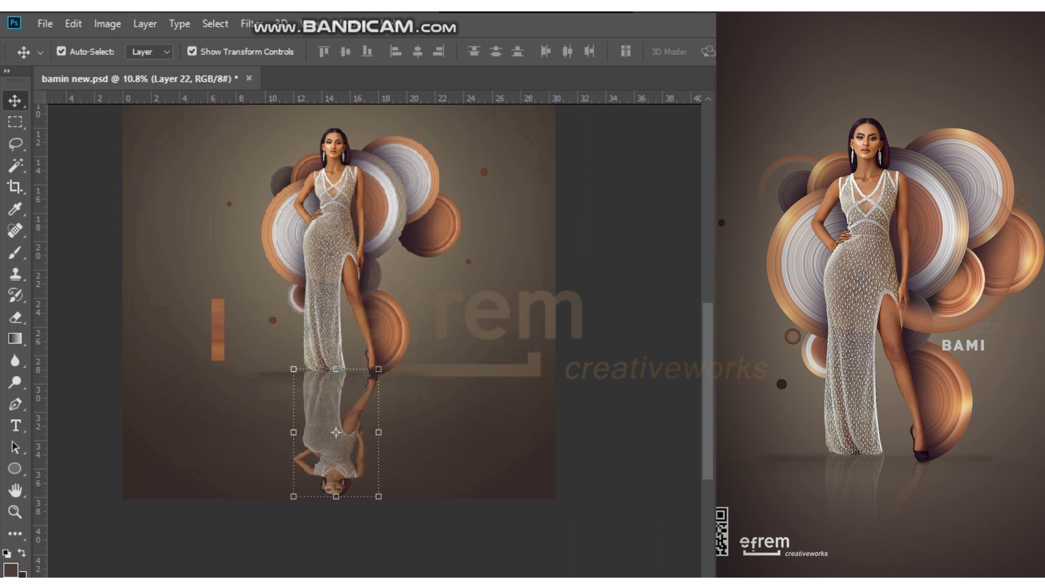
key("ctrl+t")
key("Return")
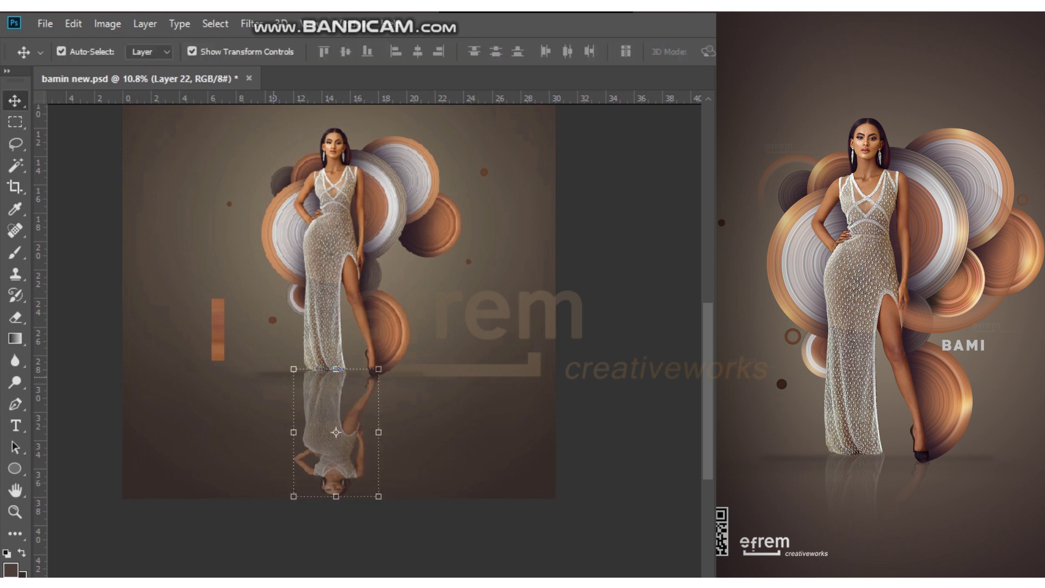
key("e")
right_click(398, 330)
Erase the lower part of the reflection with a large soft eraser, starting from 500 px.
type("500")
key("Return")
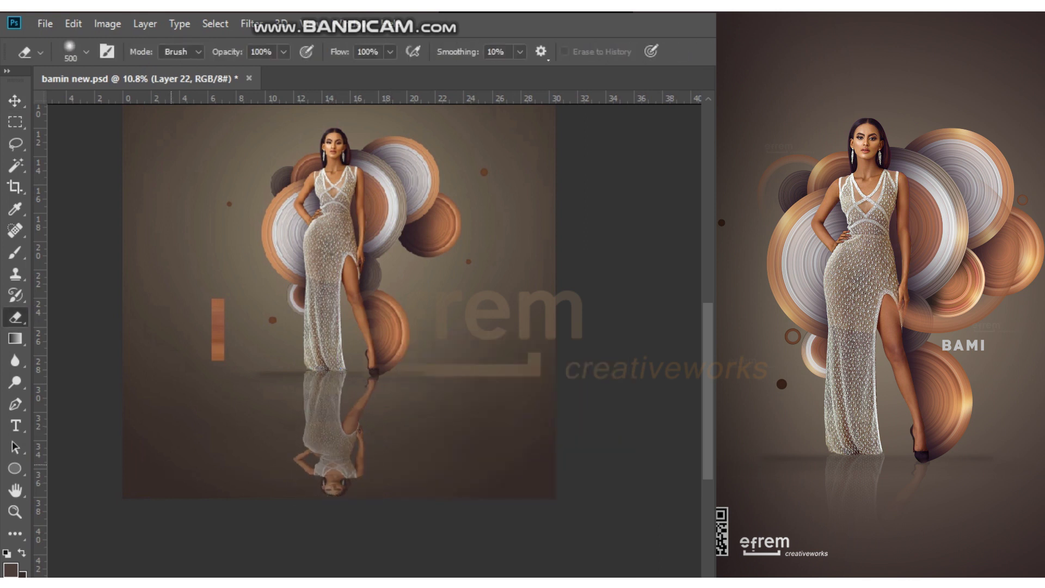
key("bracketright")
key("bracketright")
key("bracketright")
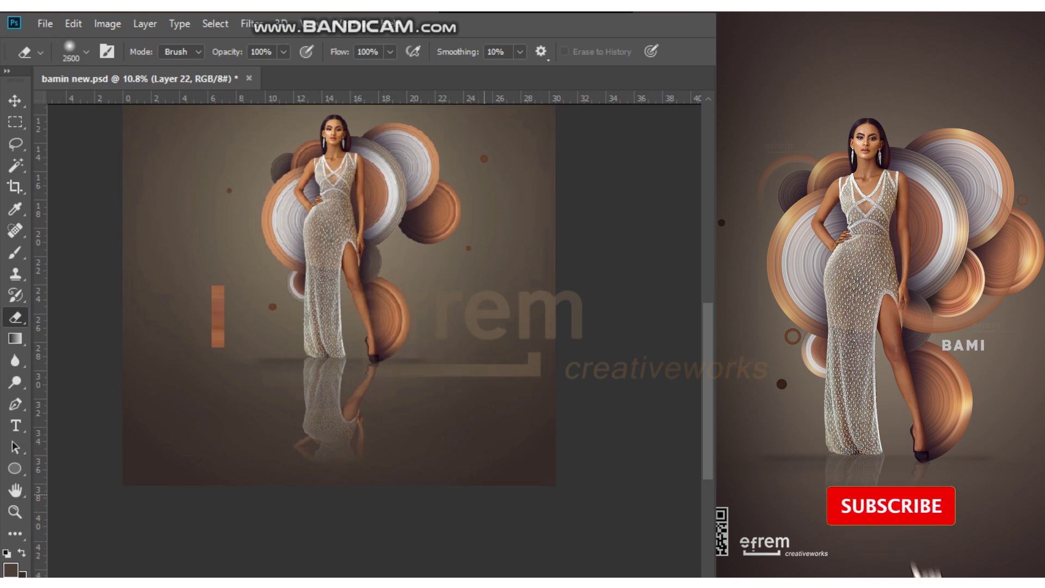
scroll(365, 506, "down", 2)
left_click_drag(365, 506, 303, 496)
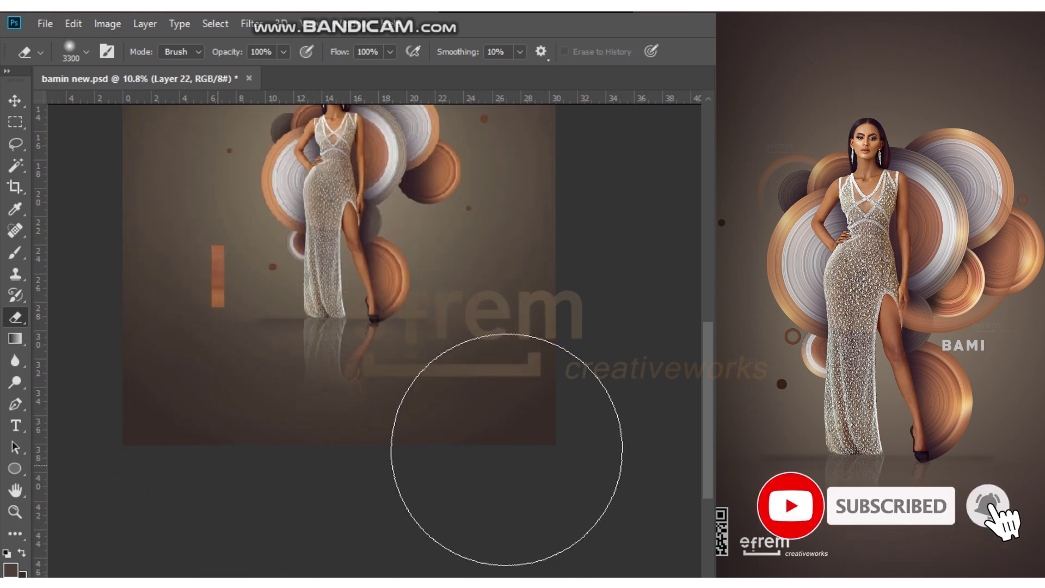
Squash the reflection to about 77% height so it fits under the feet.
key("v")
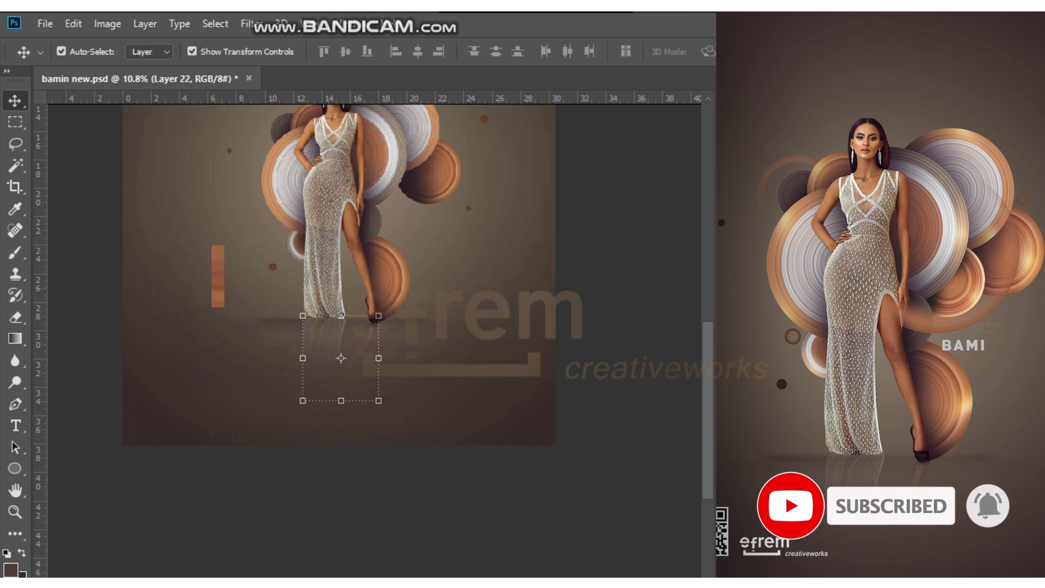
scroll(341, 315, "up", 2)
left_click(309, 338)
scroll(382, 337, "down", 4)
left_click(541, 336)
left_click(362, 493)
scroll(370, 403, "up", 2)
key("ctrl+t")
left_click_drag(378, 548, 378, 571)
key("Return")
Select the orange ring disc, then the copper ring shape behind the hip.
scroll(413, 435, "down", 1)
left_click(412, 436)
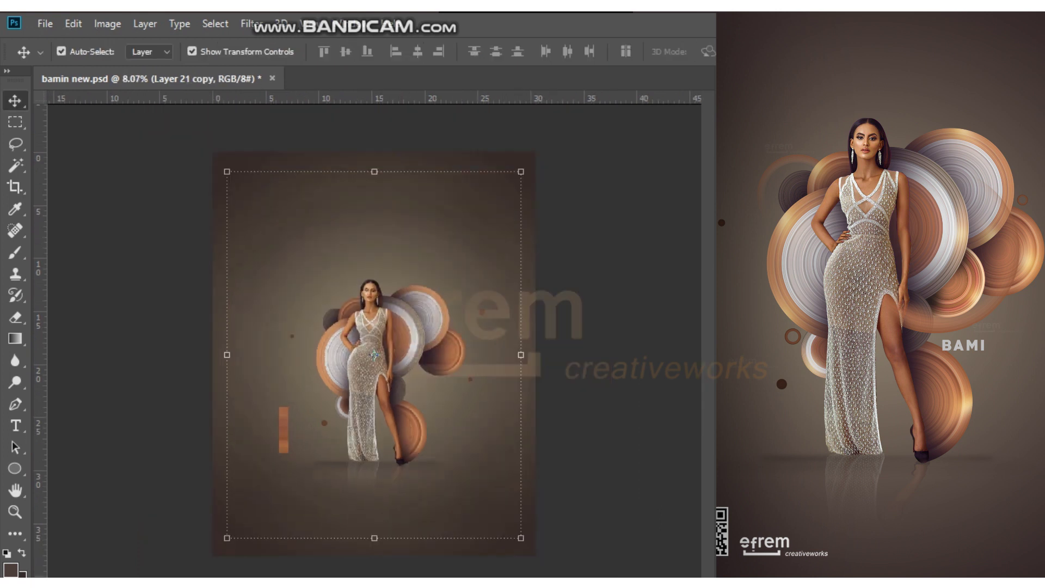
scroll(413, 425, "up", 5)
scroll(408, 349, "up", 1)
left_click(407, 349)
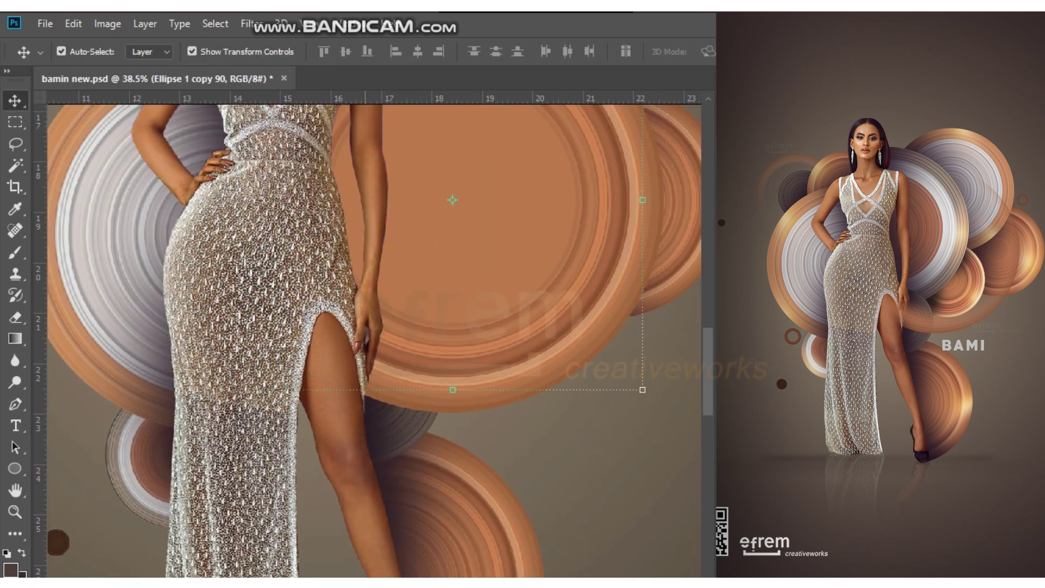
Set the copper ring's ellipse fill to tan cd8f5c through the Color Picker.
key("p")
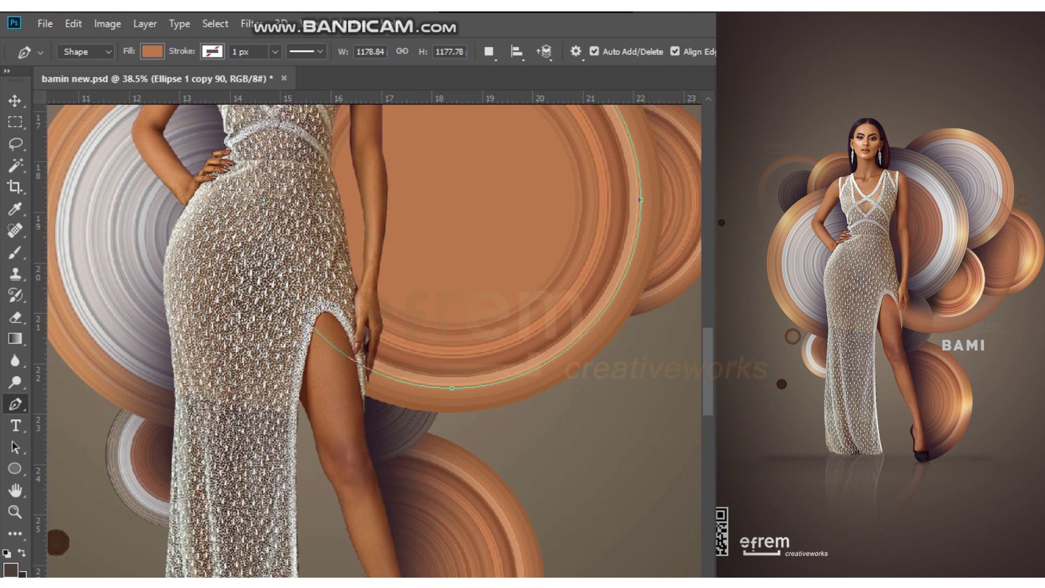
key("v")
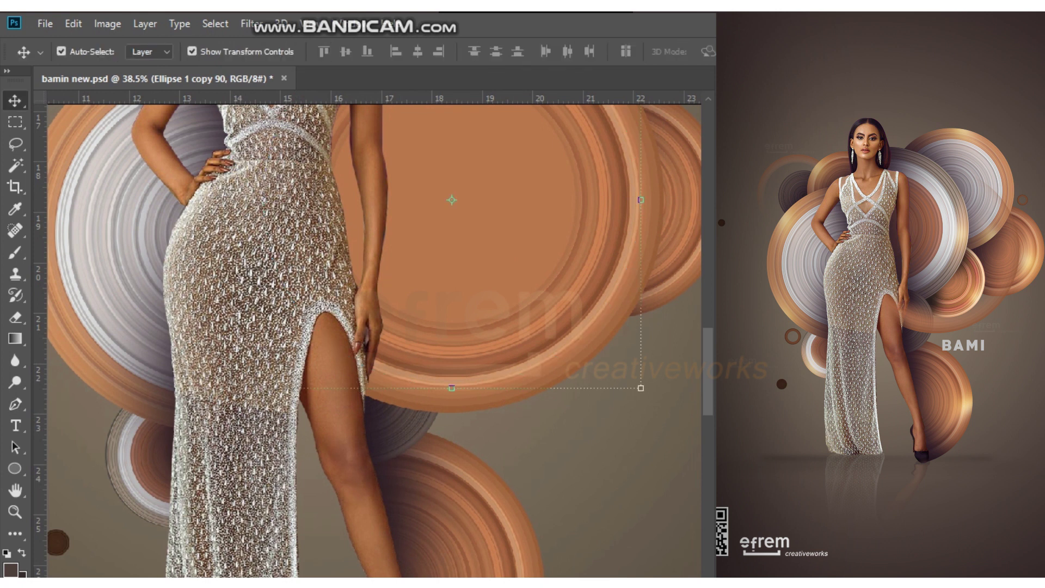
scroll(507, 228, "up", 2)
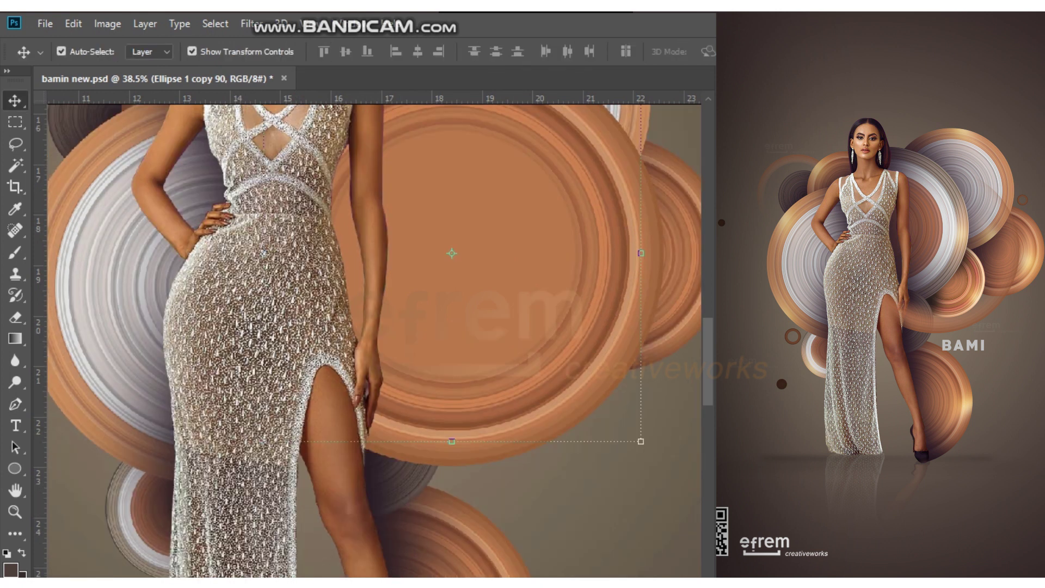
key("p")
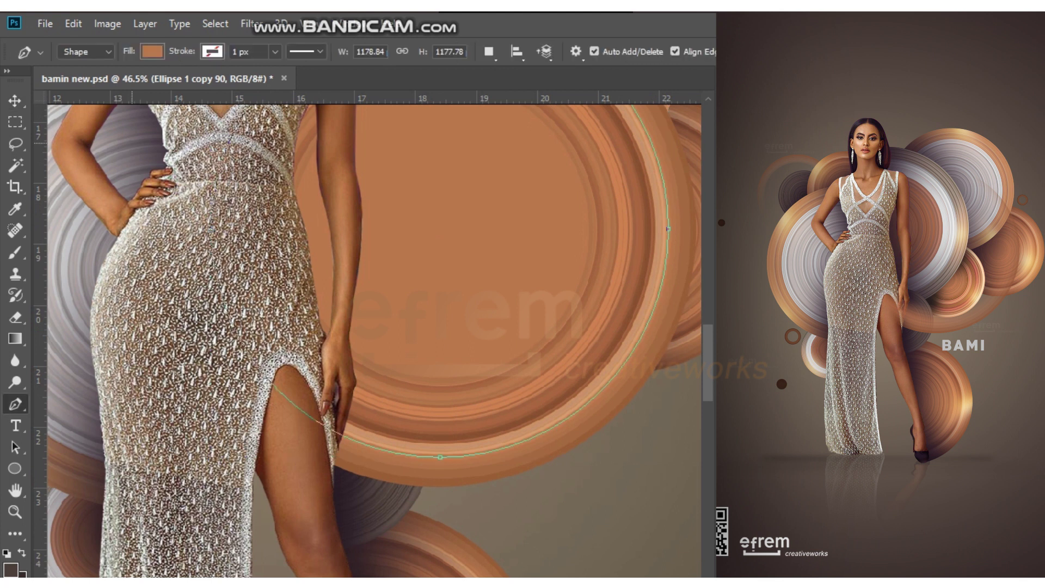
left_click(152, 52)
left_click(231, 84)
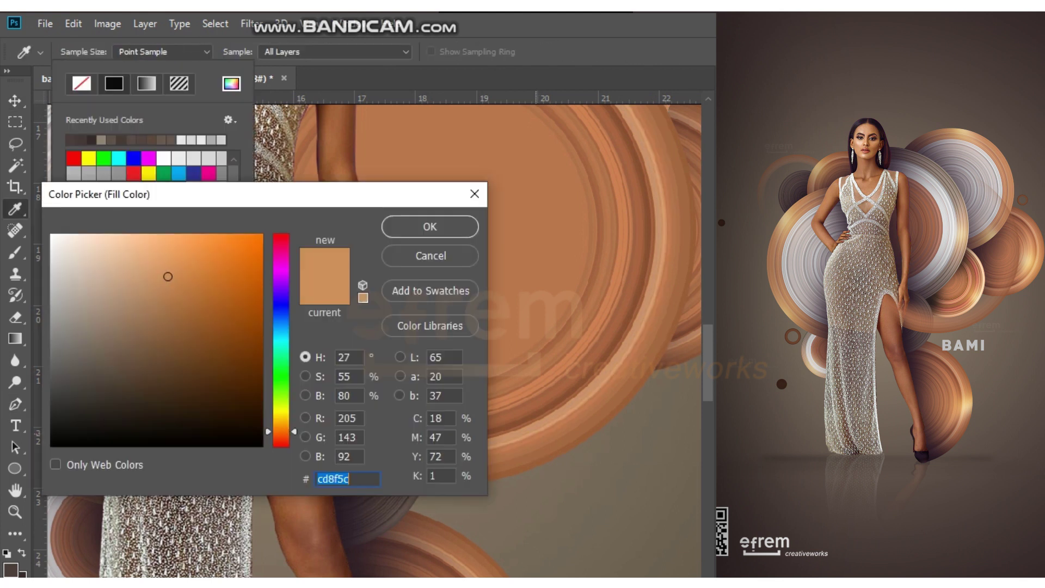
left_click(430, 226)
Adjust the ring's fill to the warmer copper c6845d.
left_click(152, 51)
left_click(152, 51)
left_click(231, 84)
left_click(163, 280)
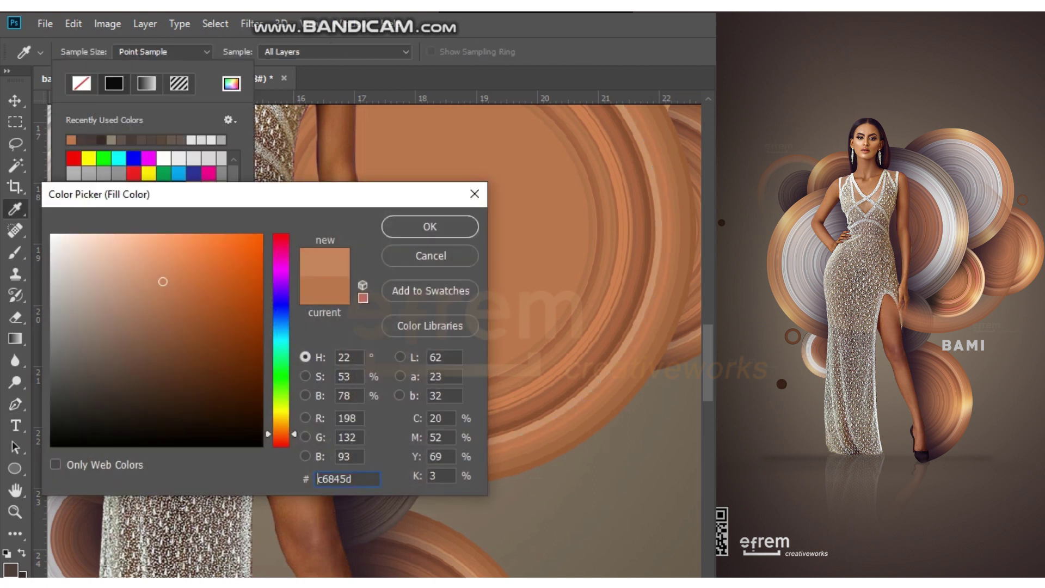
left_click(423, 230)
left_click(152, 51)
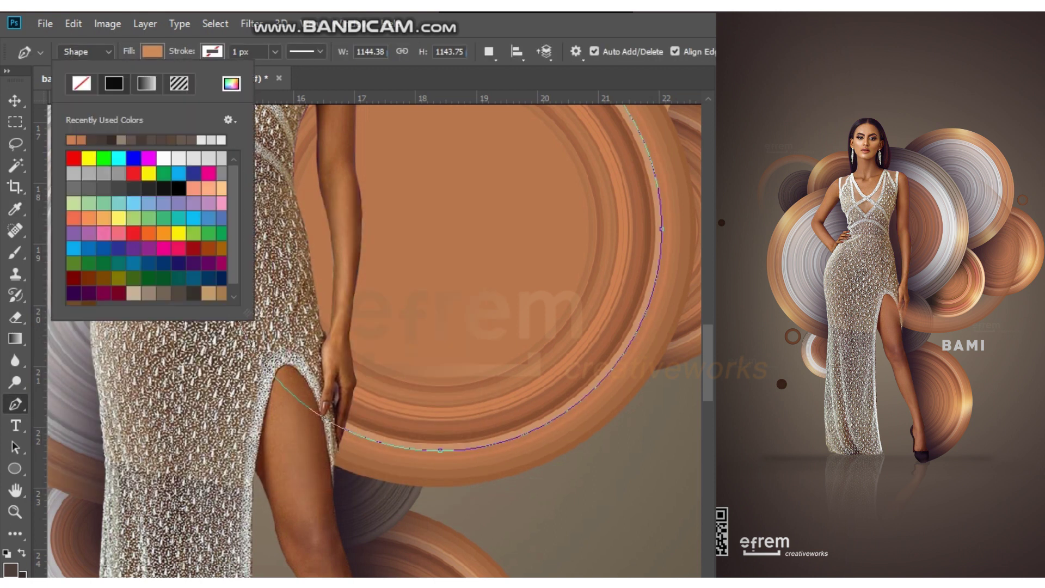
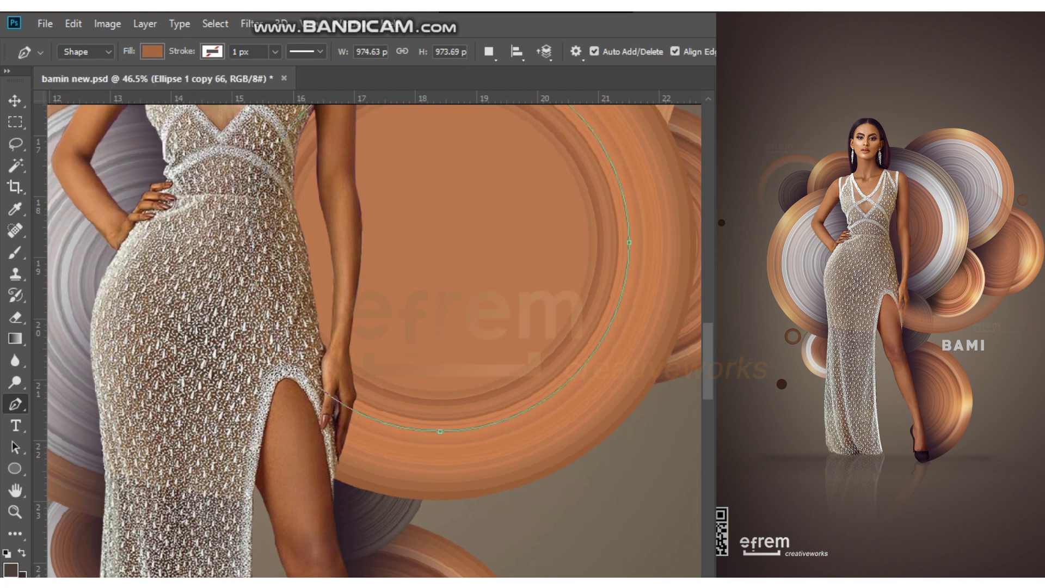
Pick the large orange ellipse layer behind the model, checking its fill and group.
key("v")
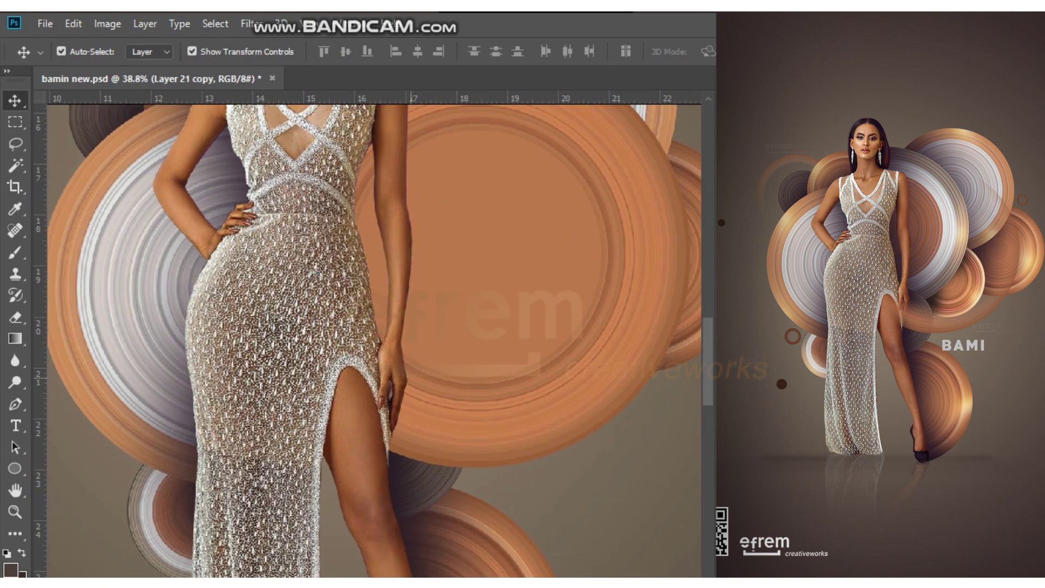
left_click(414, 376)
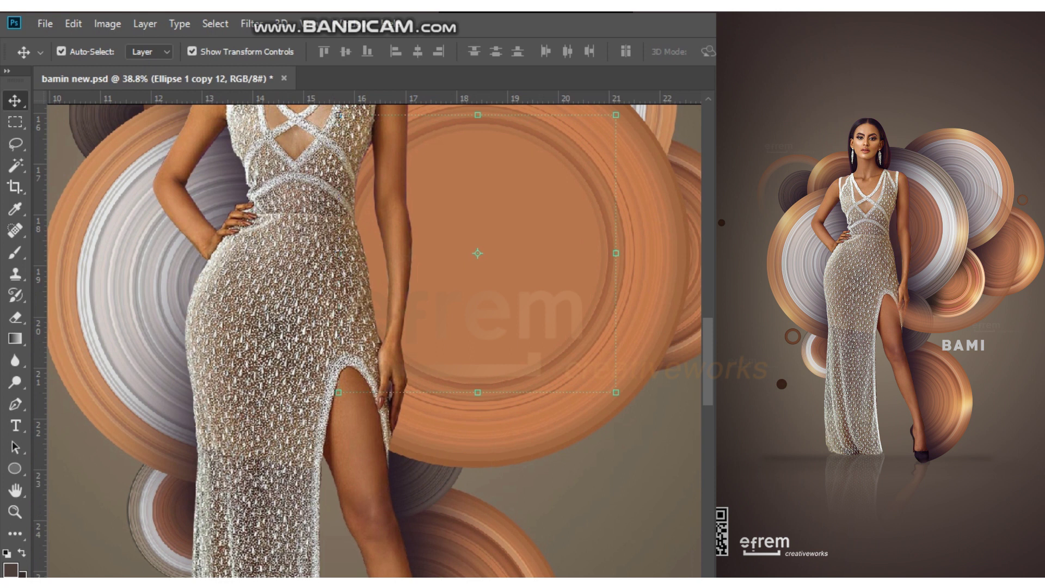
key("Delete")
key("Delete")
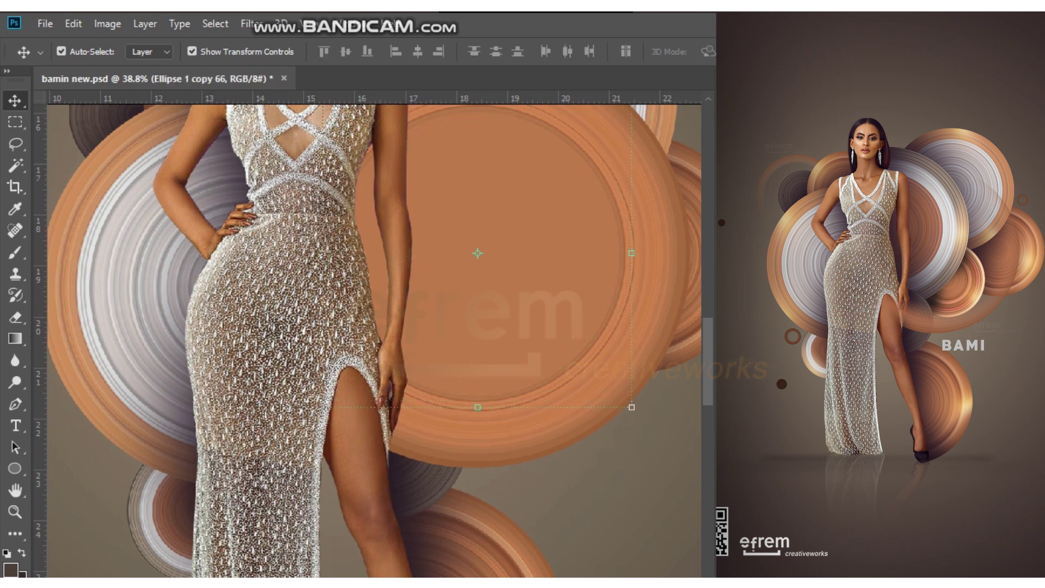
key("p")
left_click(152, 52)
key("v")
key("alt+bracketleft")
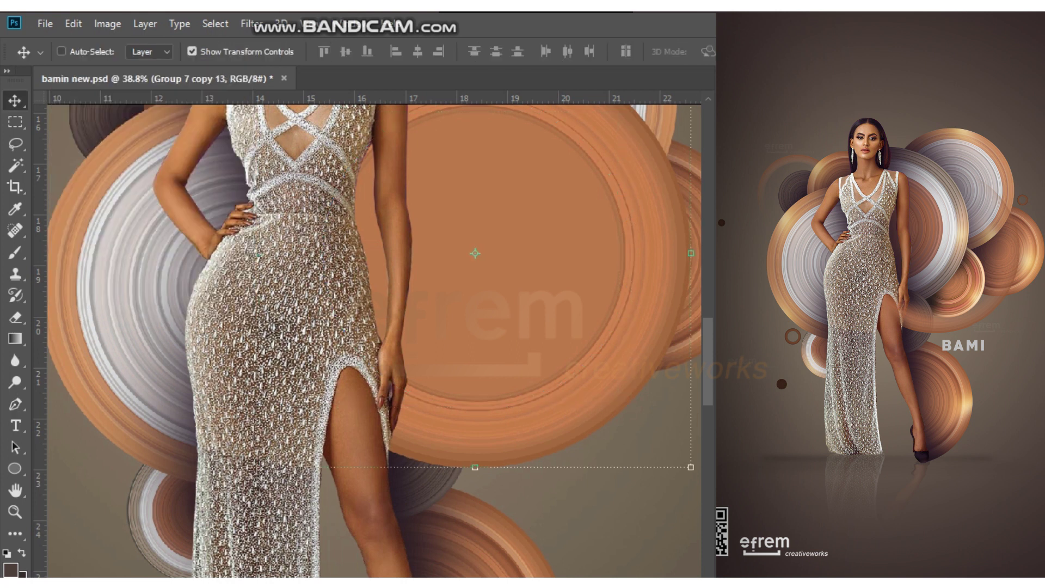
key("alt+bracketright")
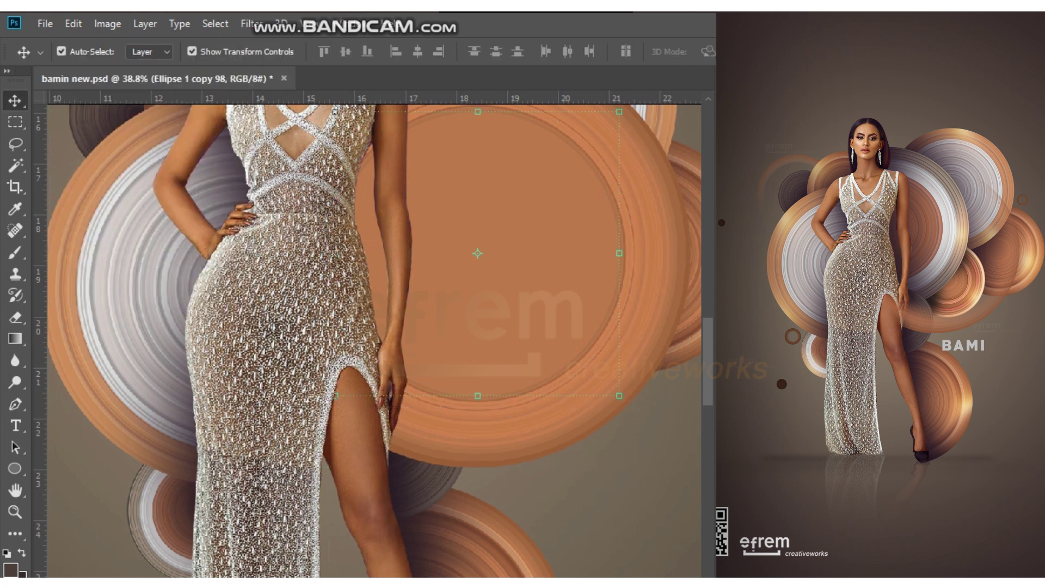
Delete the orange circle's solid centre and deselect, leaving a ring.
key("w")
key("alt+bracketleft")
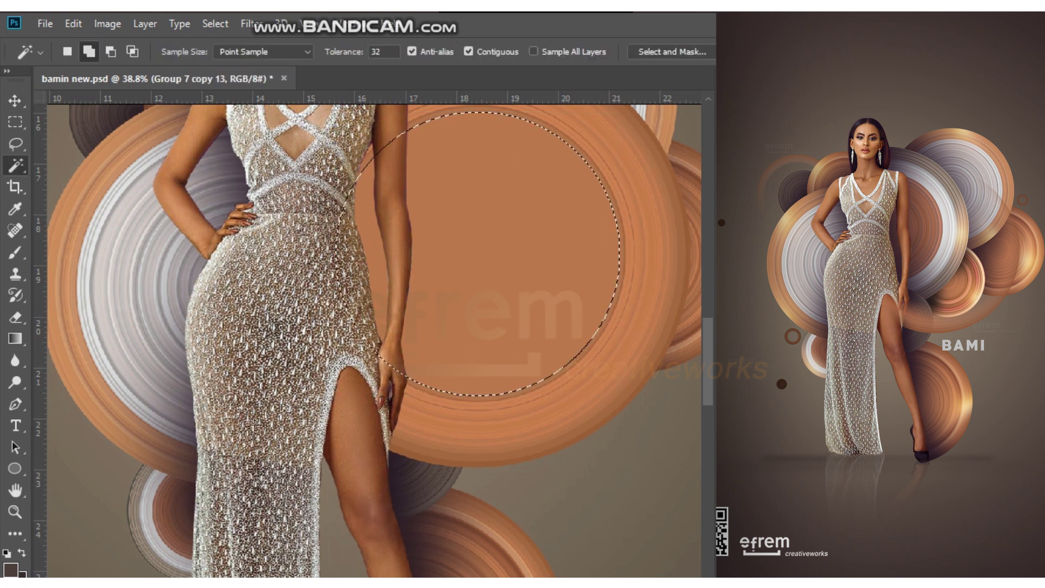
key("Delete")
key("ctrl+d")
Bring the orange ring above the model, check it at 30% opacity, and duplicate it.
key("v")
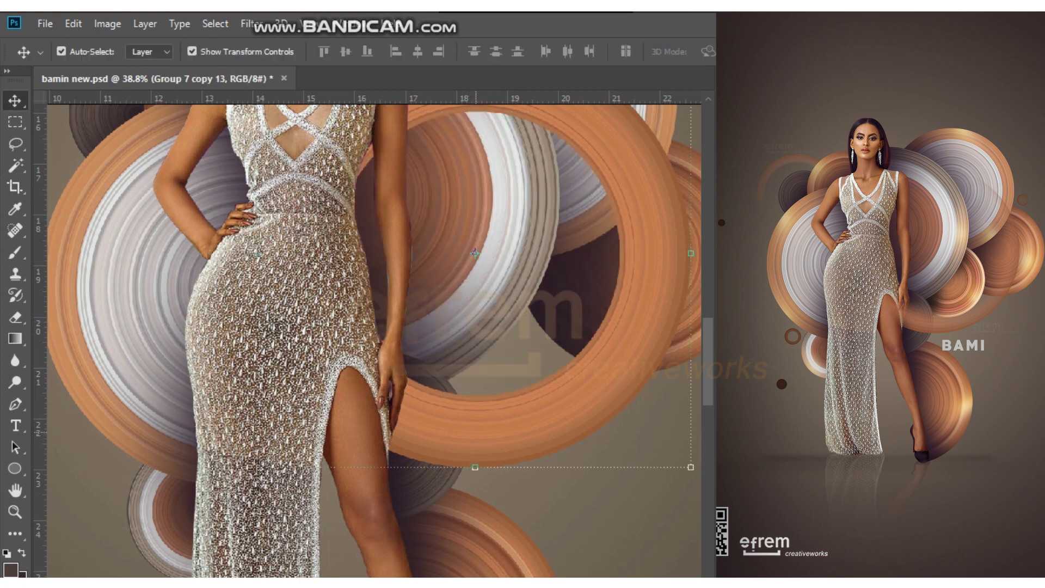
key("ctrl+bracketright")
scroll(208, 394, "down", 2, "alt")
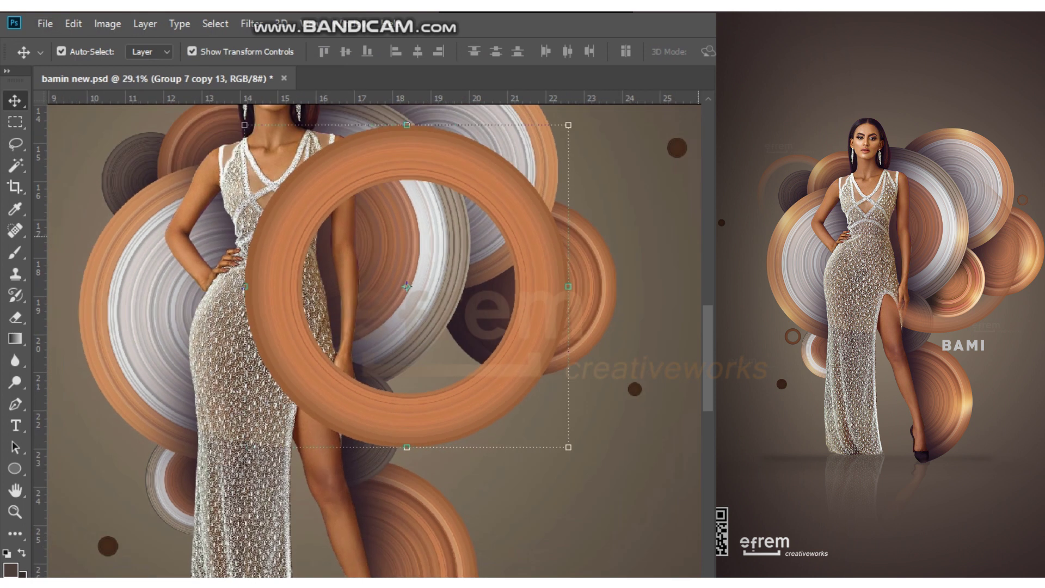
key("3")
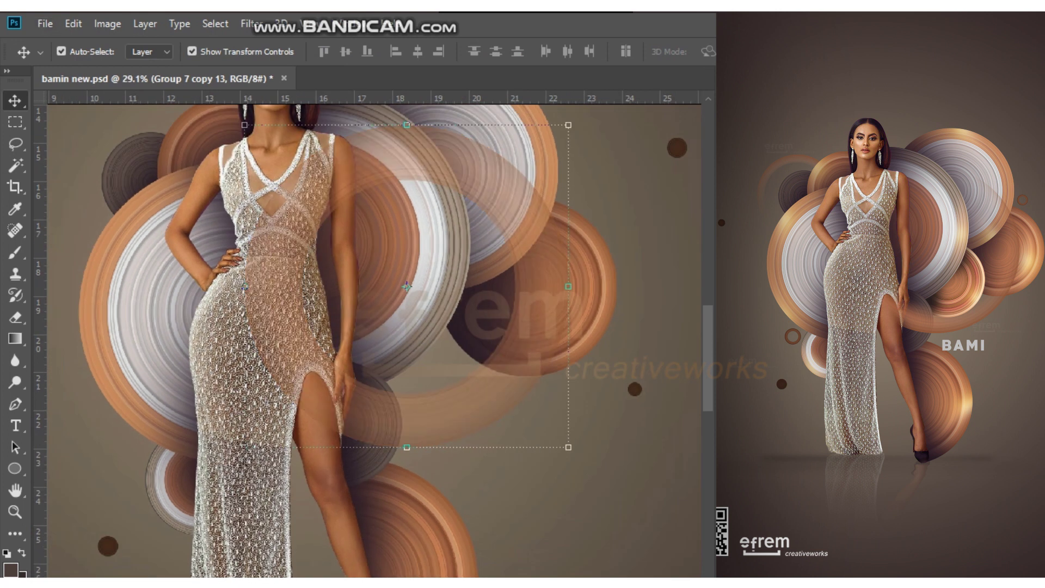
key("0")
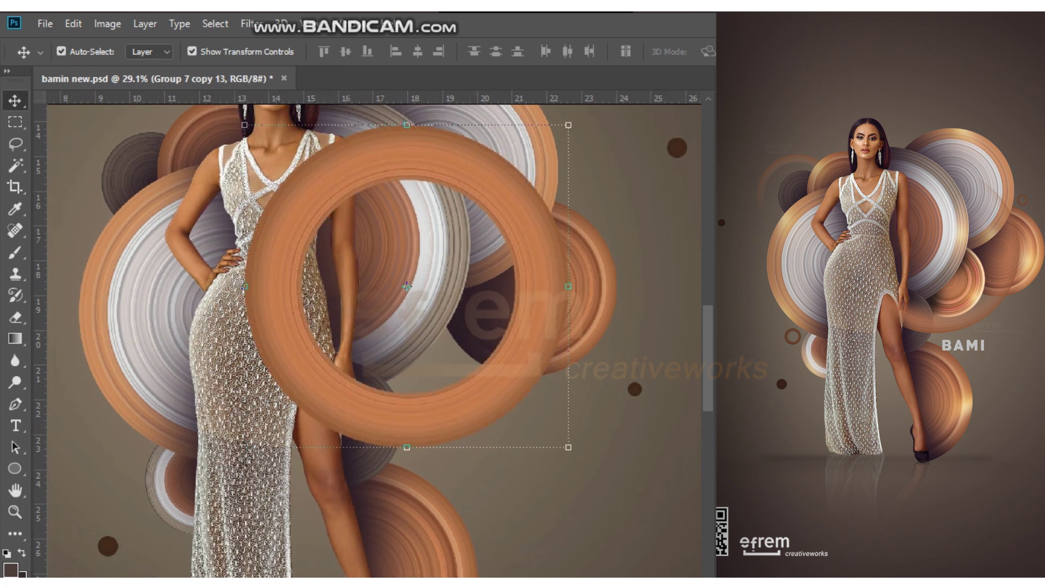
key("ctrl+j")
scroll(552, 289, "down", 1, "alt")
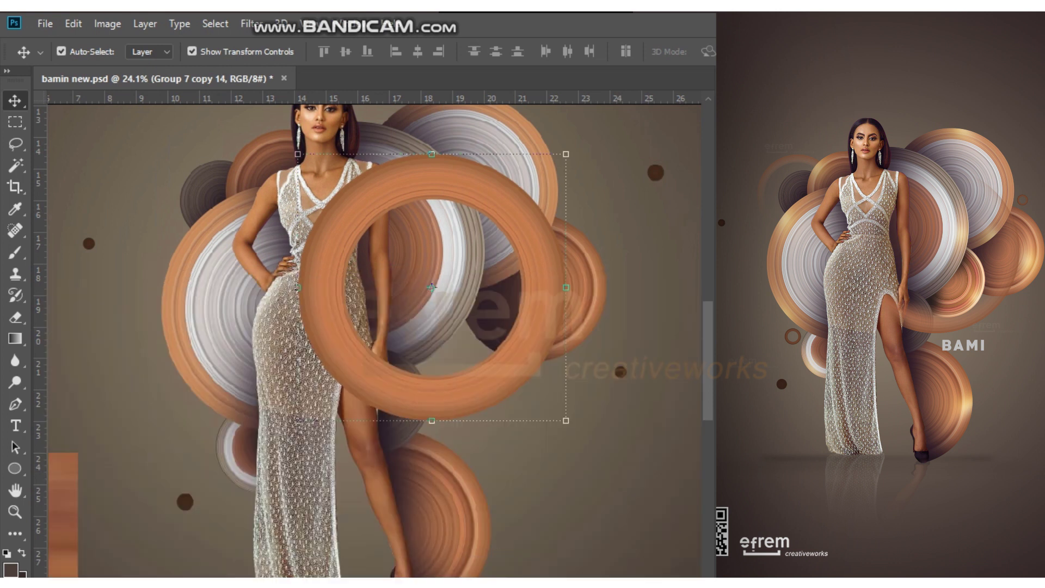
Erase the ring over the model's body, dress and leg with a 400 px eraser.
key("e")
right_click(175, 301)
type("400")
key("Return")
left_click_drag(386, 180, 327, 250)
mouse_move(355, 198)
left_mouse_down()
mouse_move(337, 301)
mouse_move(386, 340)
left_mouse_up()
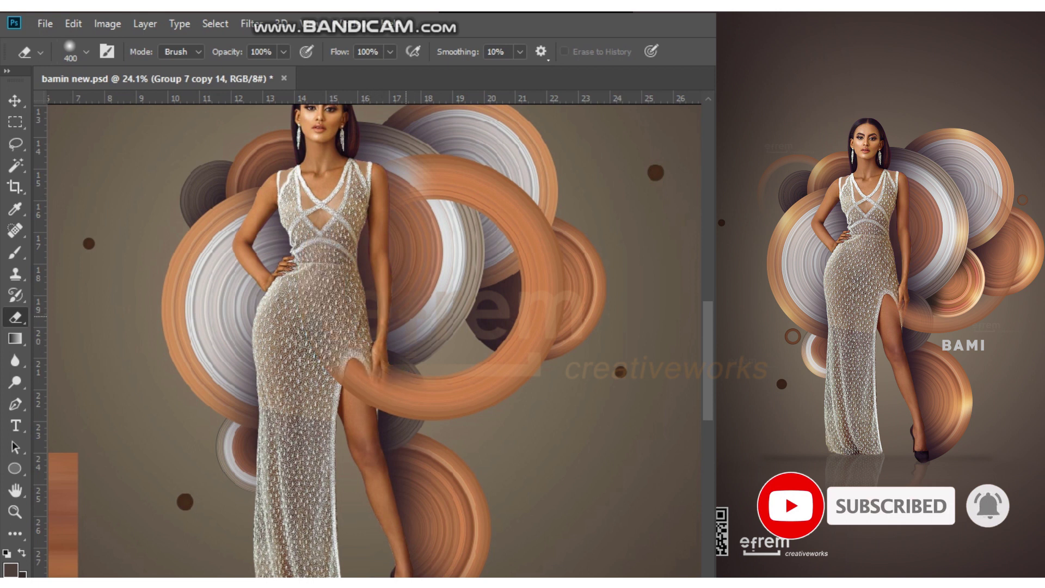
left_click_drag(338, 376, 384, 406)
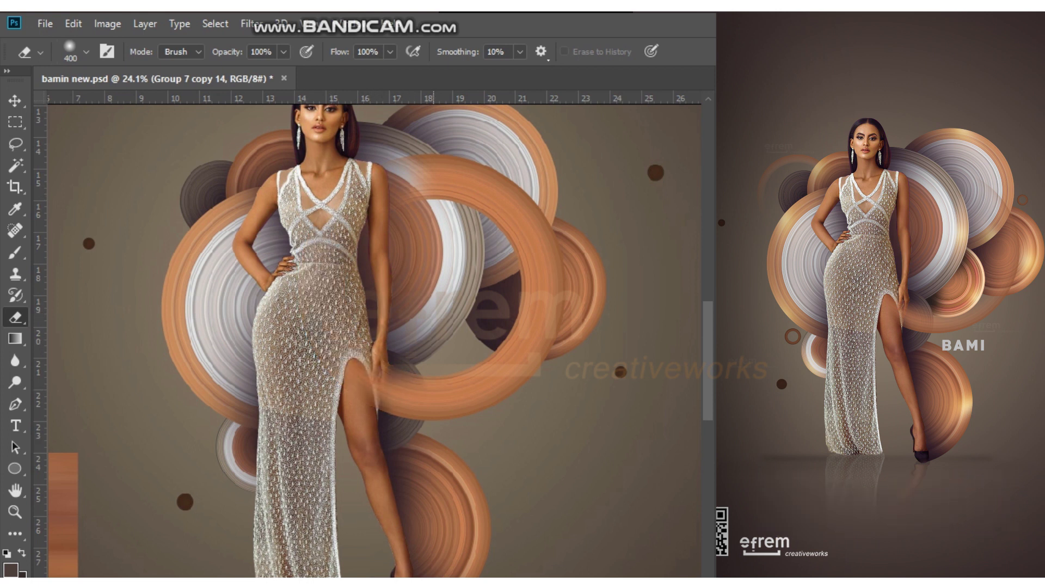
Enlarge the eraser to 700 and erase more of the ring's right side.
scroll(374, 341, "up", 1)
key("bracketright")
key("bracketright")
key("bracketright")
mouse_move(433, 206)
left_mouse_down()
mouse_move(515, 250)
mouse_move(530, 316)
mouse_move(512, 376)
left_mouse_up()
mouse_move(443, 350)
left_mouse_down()
mouse_move(475, 336)
mouse_move(434, 219)
left_mouse_up()
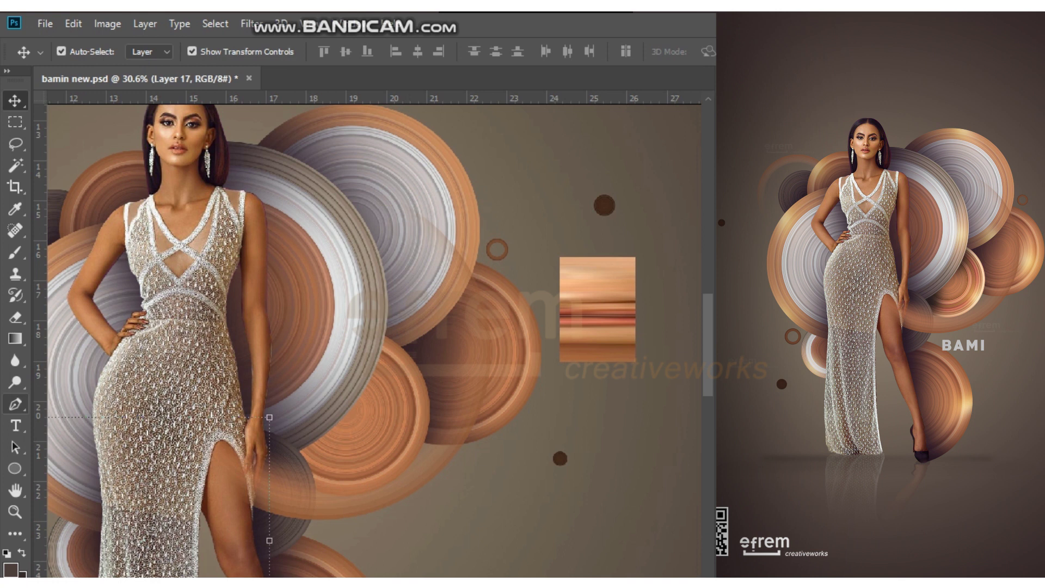
Fill the copied circle with a peach colour sampled from the copper texture.
key("p")
left_click(152, 51)
left_click(232, 83)
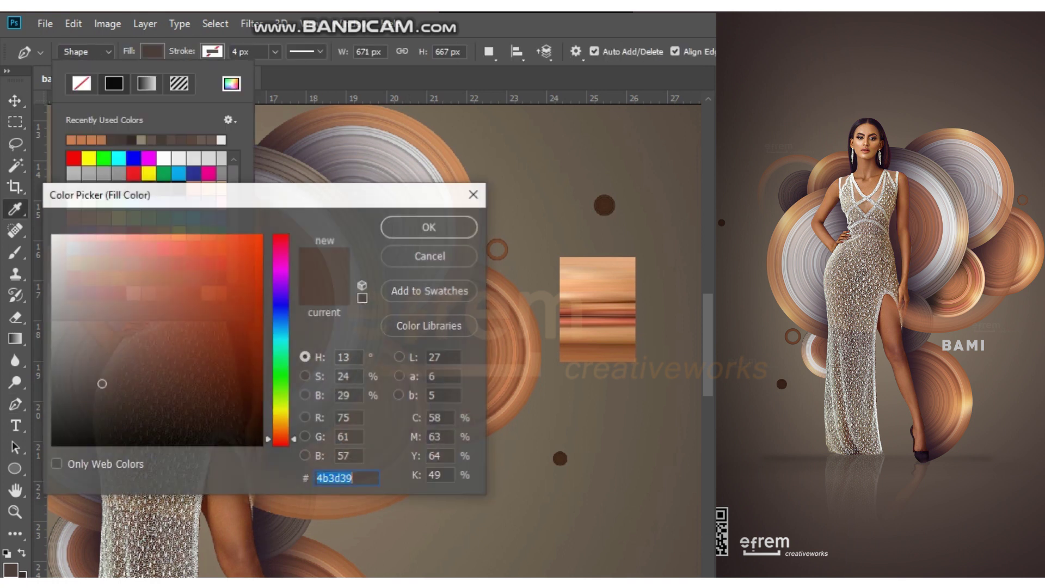
left_click(596, 272)
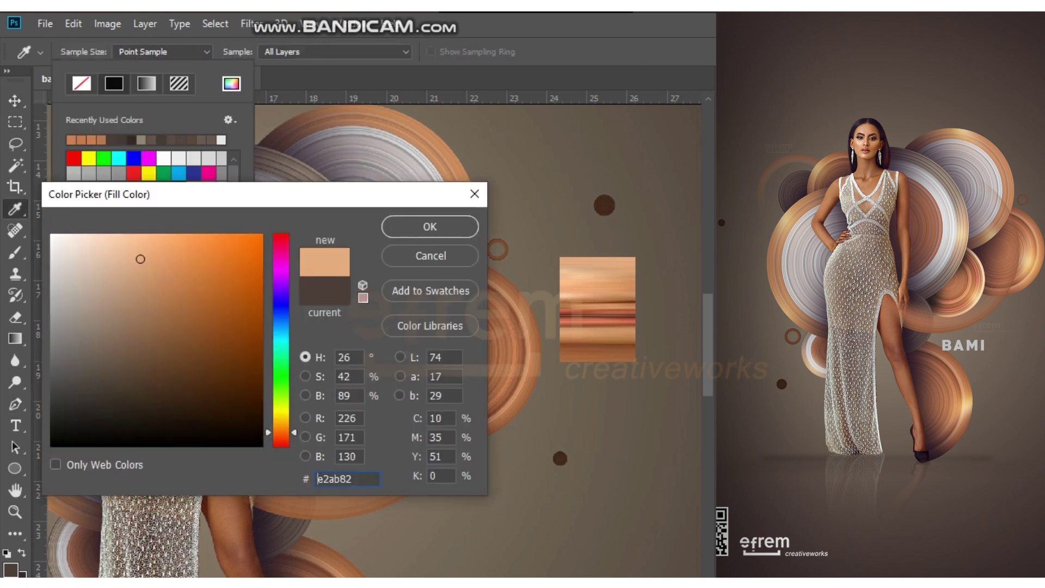
left_click(430, 227)
Give the circle beside the model's hip the same sampled peach fill.
key("alt+bracketleft")
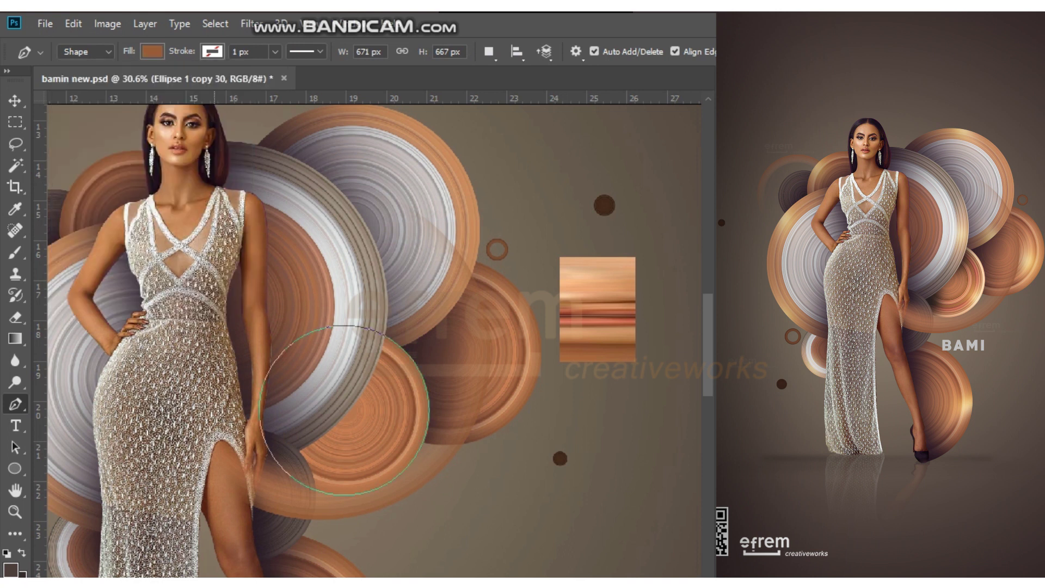
left_click(231, 83)
left_click(597, 272)
left_click(432, 226)
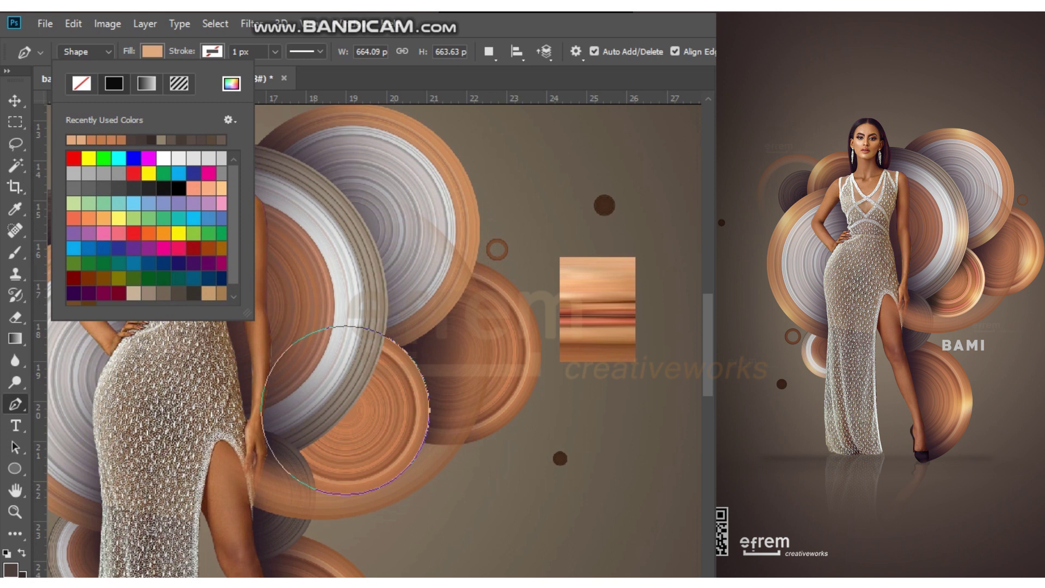
key("alt+bracketleft")
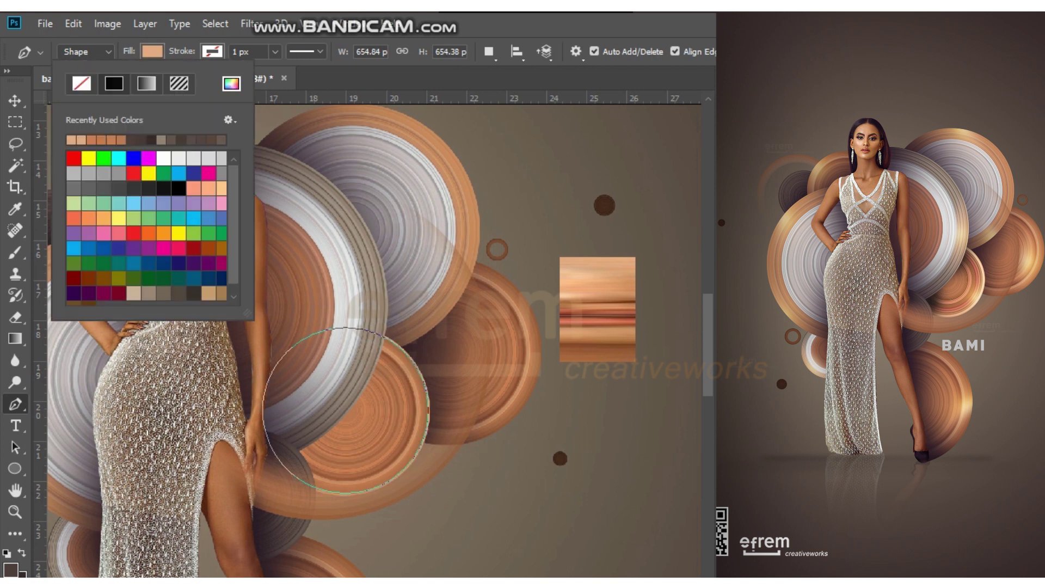
key("Escape")
Apply a rust-brown fill to another circle, then adjust it slightly.
left_click(152, 51)
left_click(231, 83)
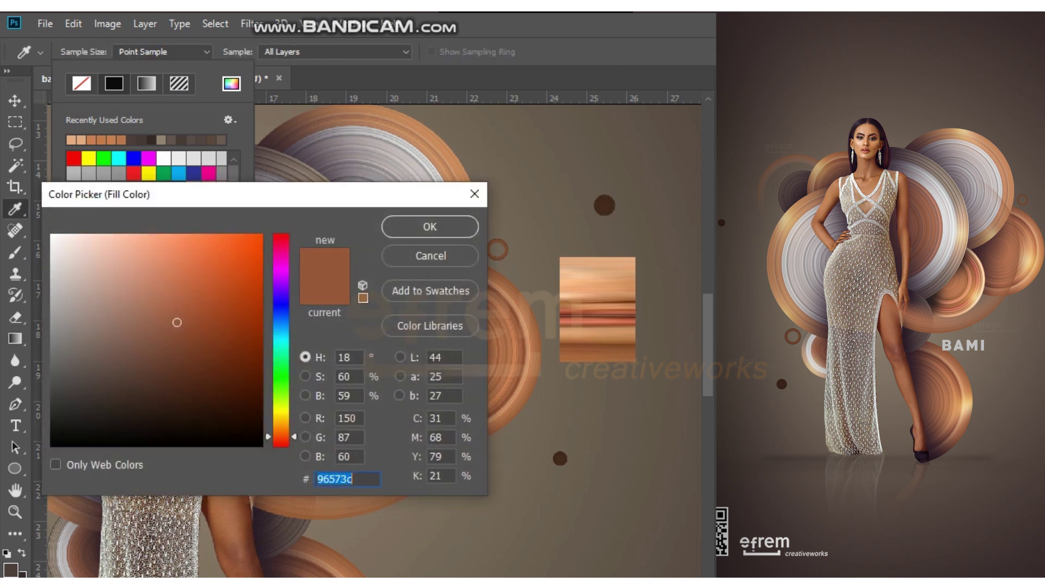
key("Return")
left_click(152, 51)
left_click(152, 52)
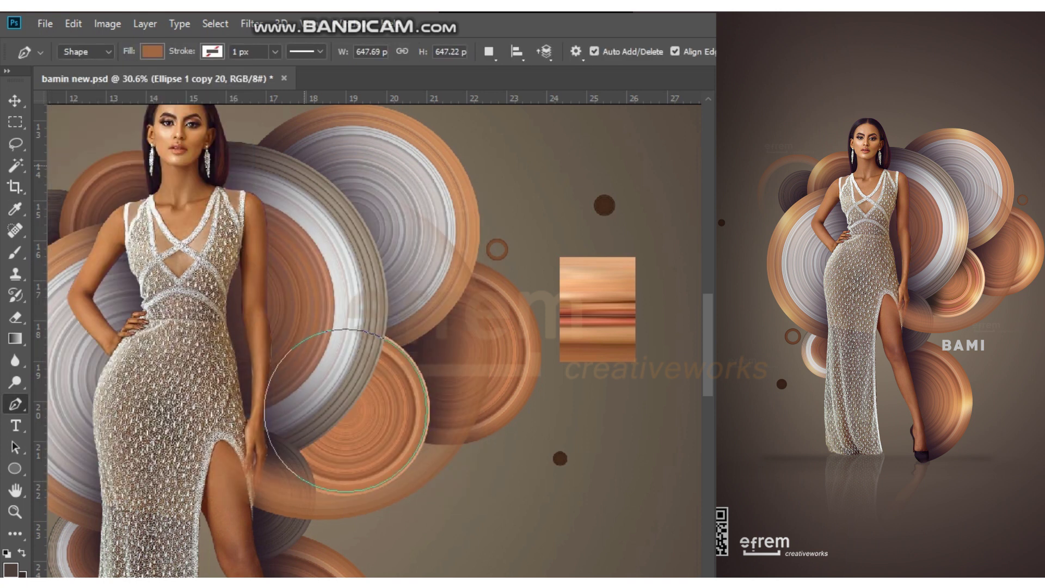
left_click(231, 83)
key("Return")
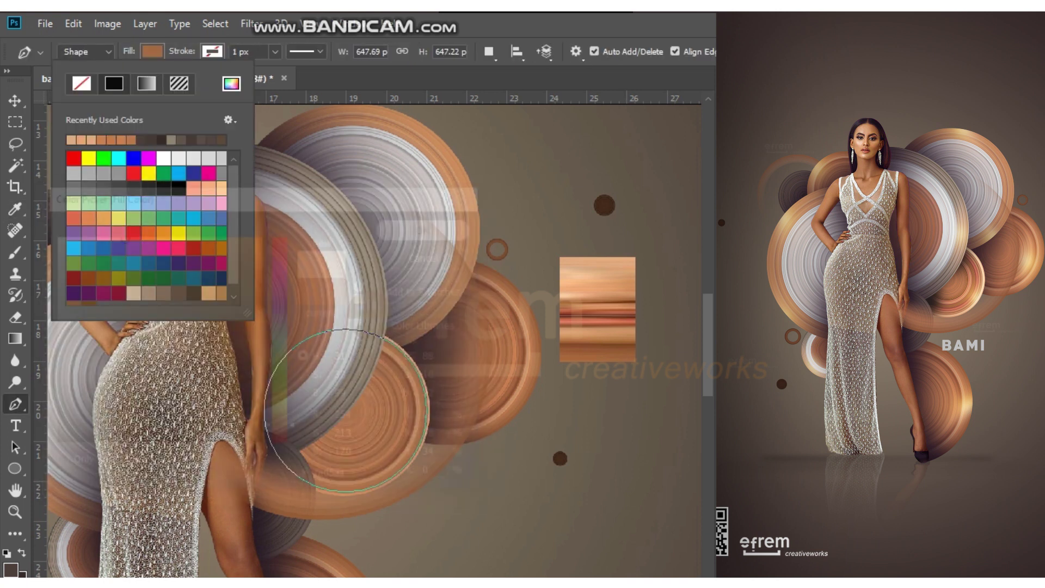
key("Return")
Try lighter and darker orange fills on the circle.
left_click(152, 51)
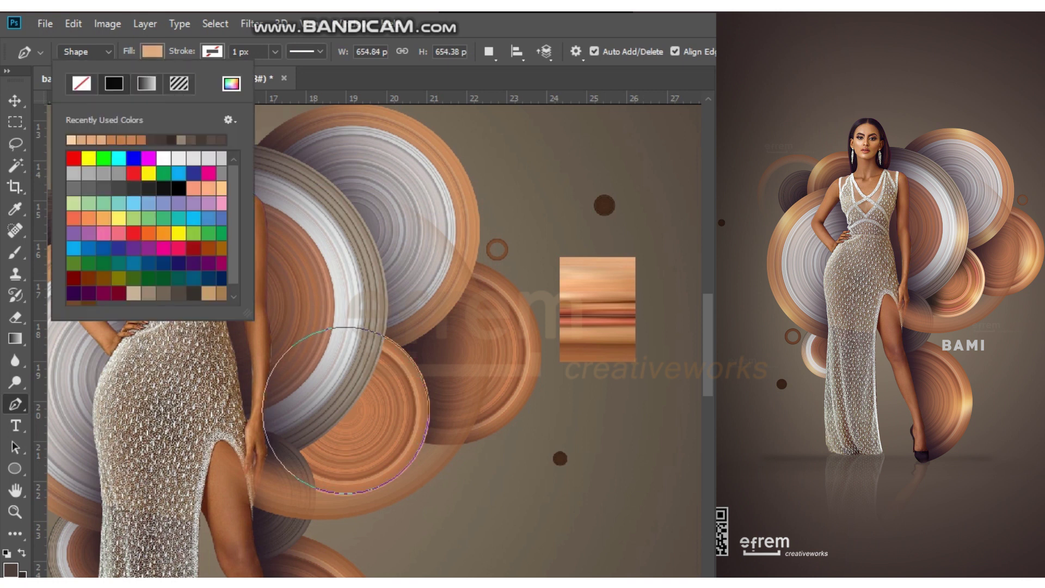
left_click(152, 52)
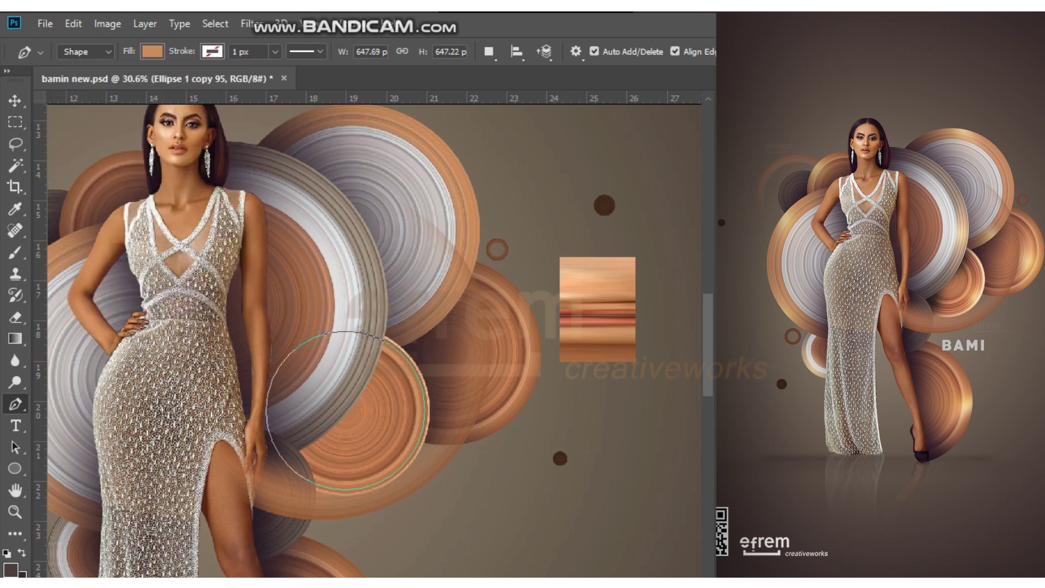
left_click(152, 51)
left_click(152, 51)
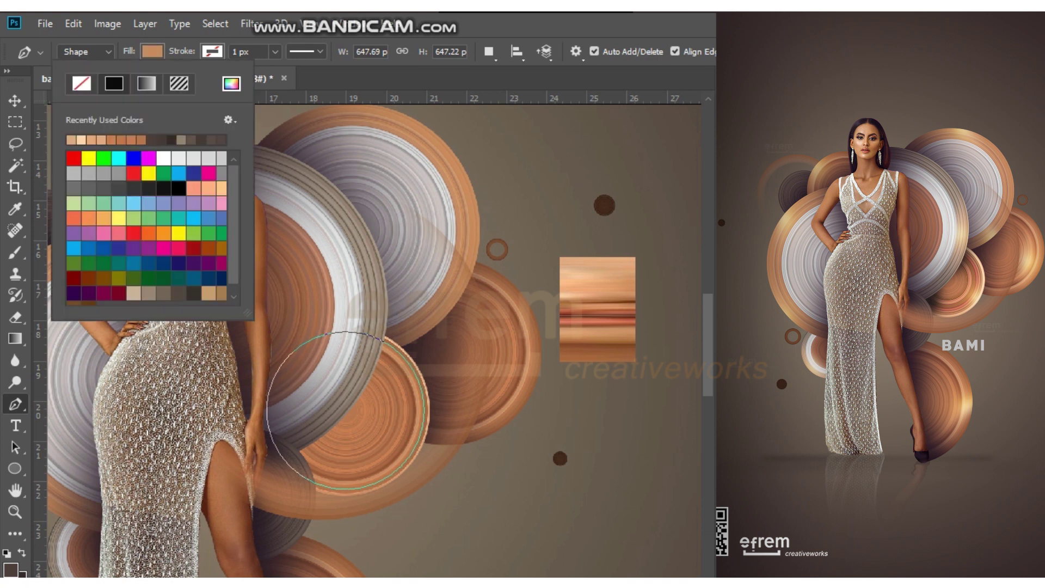
left_click(152, 51)
left_click(152, 51)
left_click(151, 51)
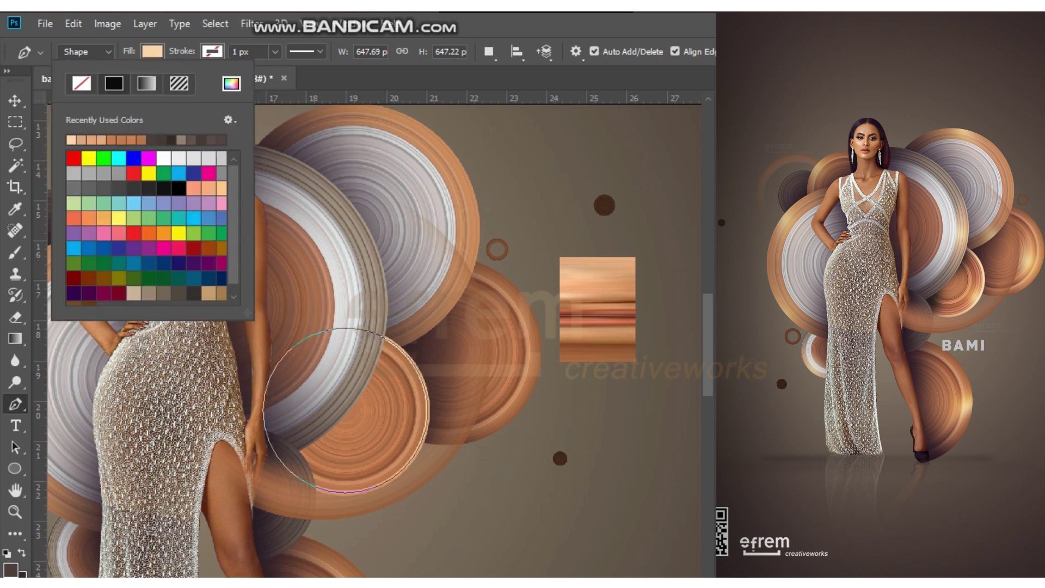
Give the first ring copy a new fill sampled from the texture.
key("Return")
left_click(152, 51)
left_click(151, 51)
left_click(231, 83)
key("Return")
Make the ring's fill slightly lighter.
left_click(152, 51)
left_click(152, 51)
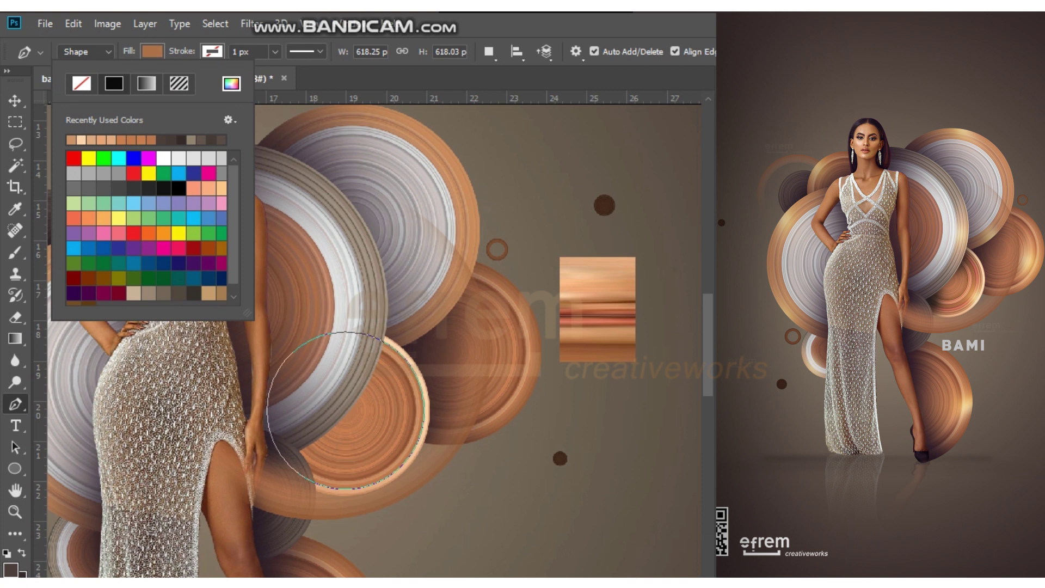
left_click(231, 83)
left_click(171, 303)
key("Return")
Apply a copper fill to the next ring.
left_click(152, 52)
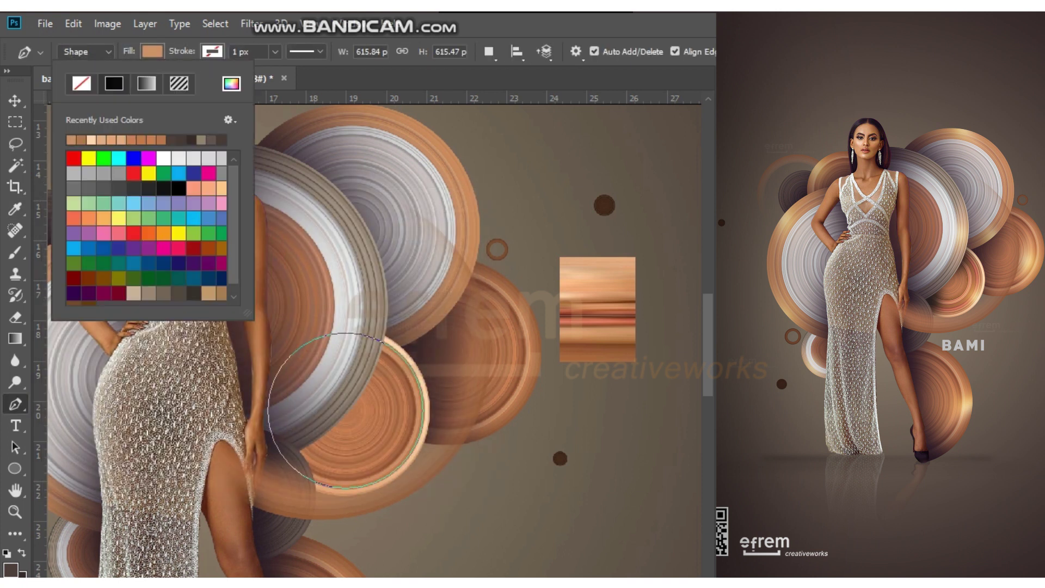
left_click(152, 51)
left_click(232, 83)
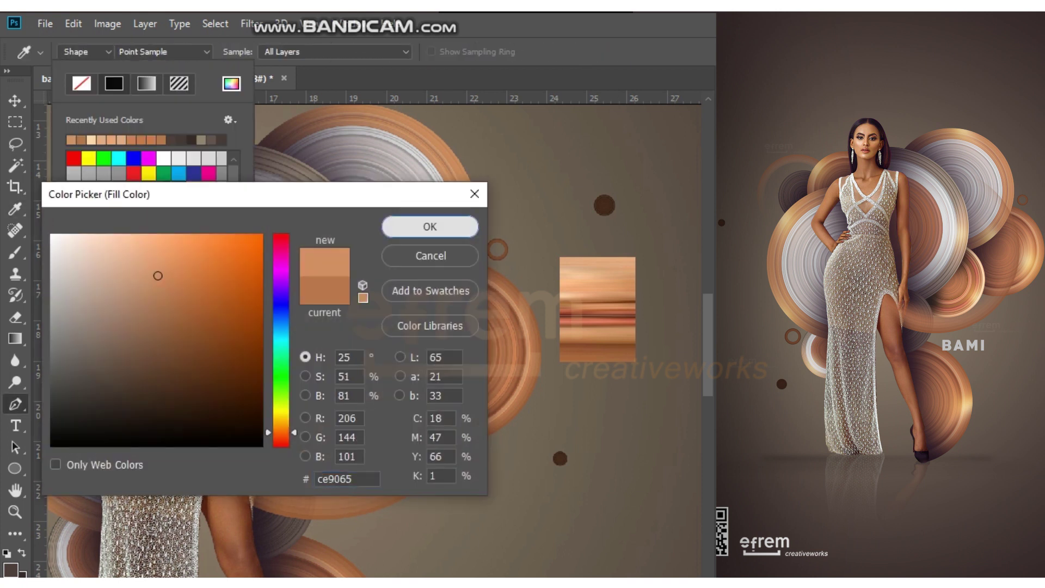
key("Return")
Change another ring's fill to a new copper tone.
left_click(152, 51)
left_click(152, 51)
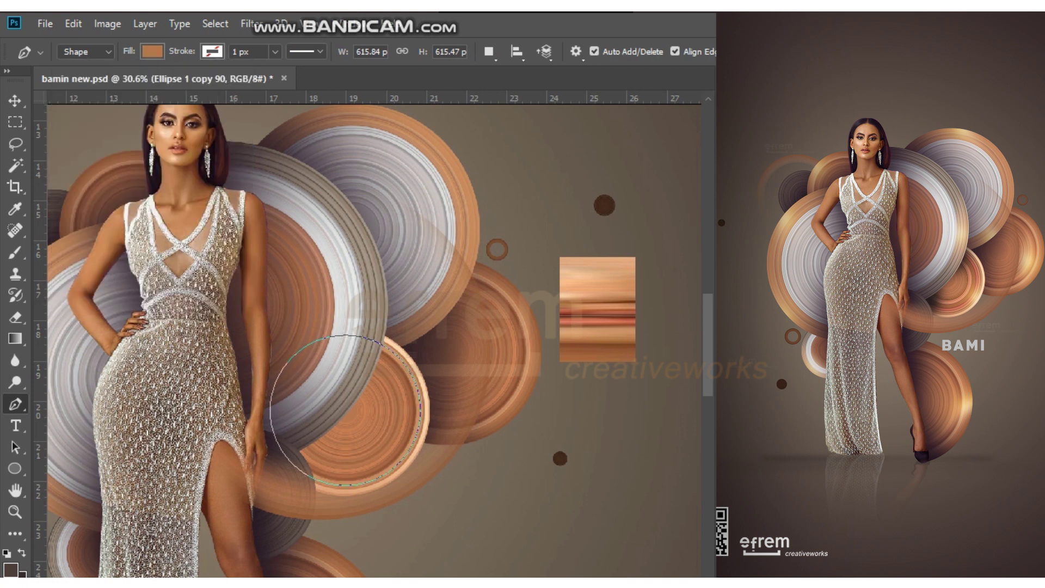
left_click(232, 83)
mouse_move(172, 293)
left_mouse_down()
mouse_move(172, 283)
mouse_move(173, 300)
left_mouse_up()
left_click(431, 226)
Try a dark brown fill on the ring, then undo it.
left_click(152, 51)
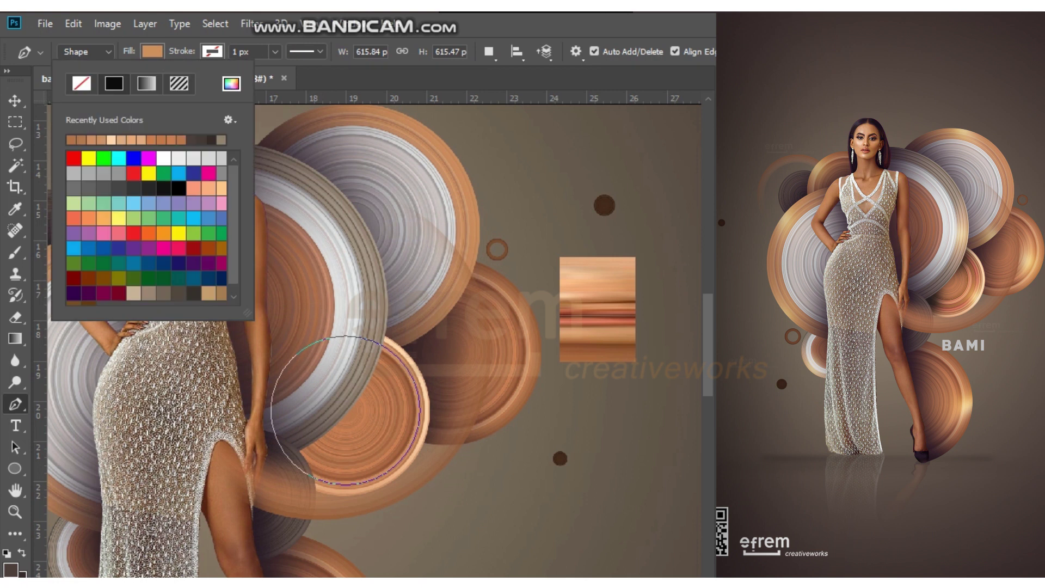
left_click(231, 83)
left_click(178, 313)
left_click(193, 345)
key("Return")
key("ctrl+z")
Give the ring a lighter peach fill.
left_click(152, 52)
left_click(152, 51)
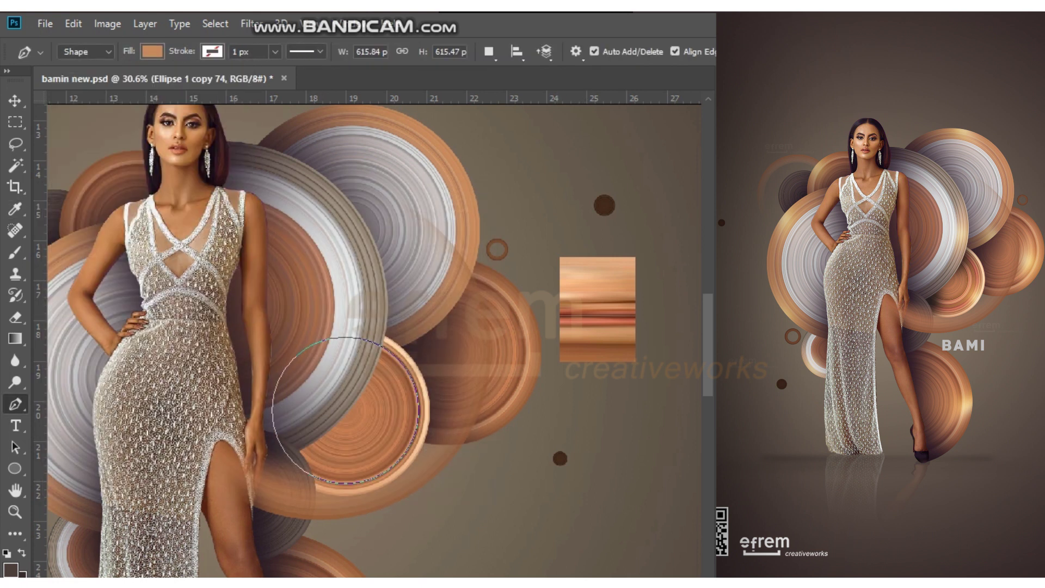
left_click(232, 83)
key("Return")
Fill one ring with peach and the next with salmon orange.
left_click(152, 52)
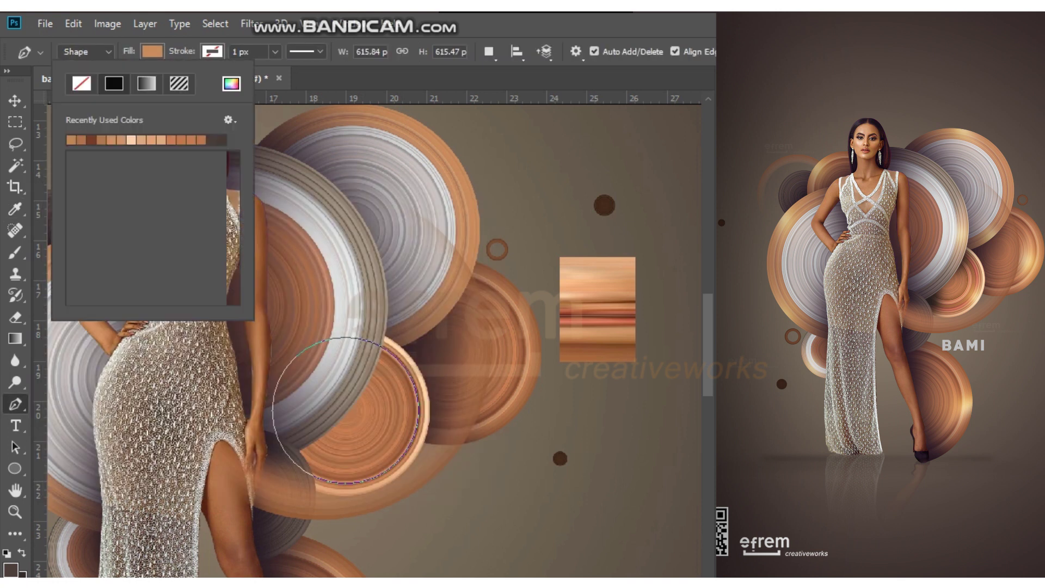
left_click(152, 51)
left_click(232, 83)
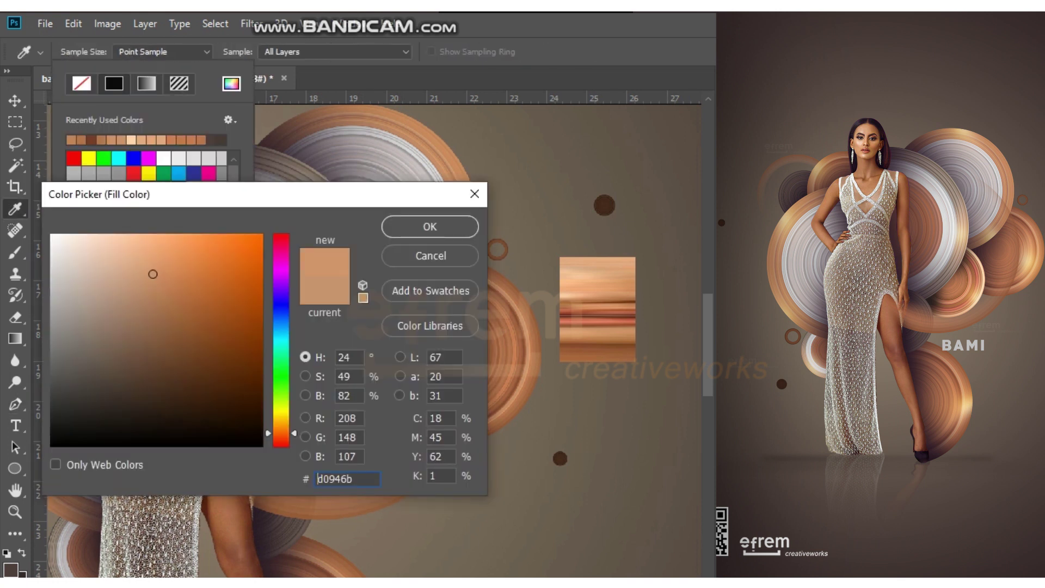
left_click(430, 226)
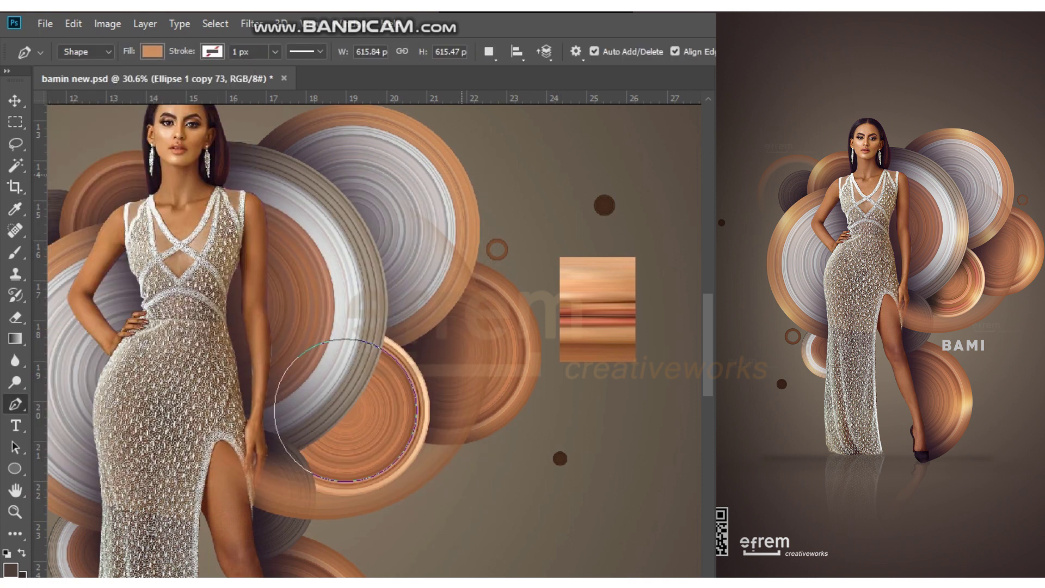
left_click(231, 84)
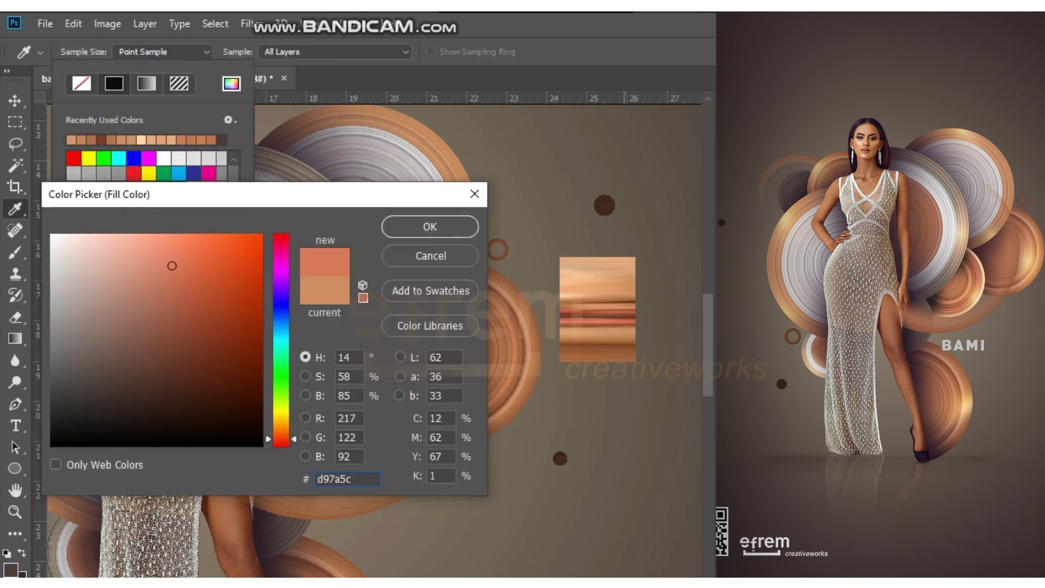
key("Return")
key("Return")
Change the ring fill to a deeper rust tone.
left_click(152, 52)
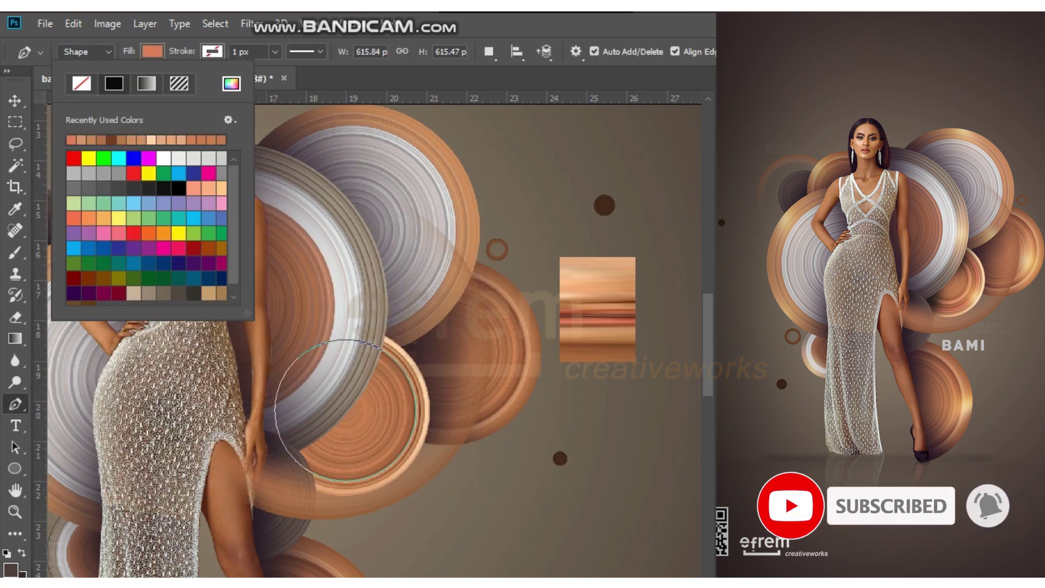
left_click(152, 51)
left_click(152, 51)
left_click(232, 83)
key("Return")
key("Return")
Set the ring fill to rust hex b96651.
left_click(152, 51)
left_click(232, 83)
type("b96651")
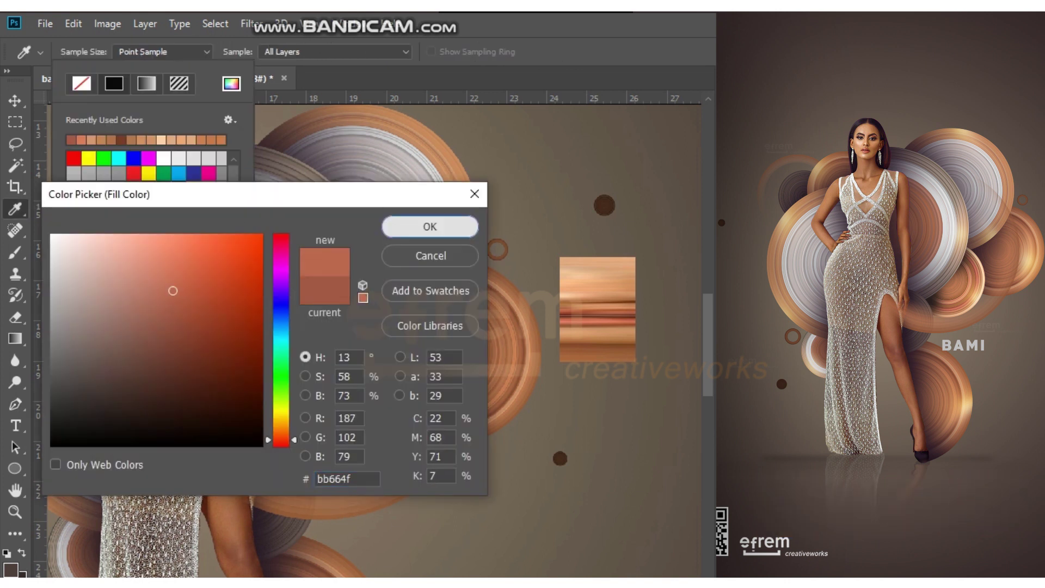
key("Return")
Try a recent brown, then give the ring a lighter orange fill.
left_click(152, 51)
left_click(152, 51)
left_click(152, 51)
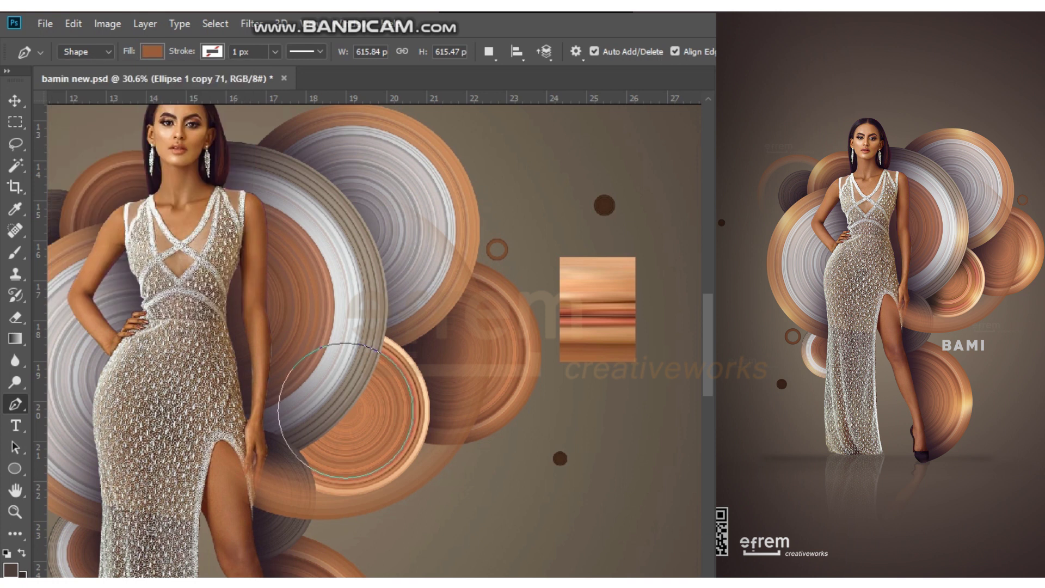
left_click(231, 84)
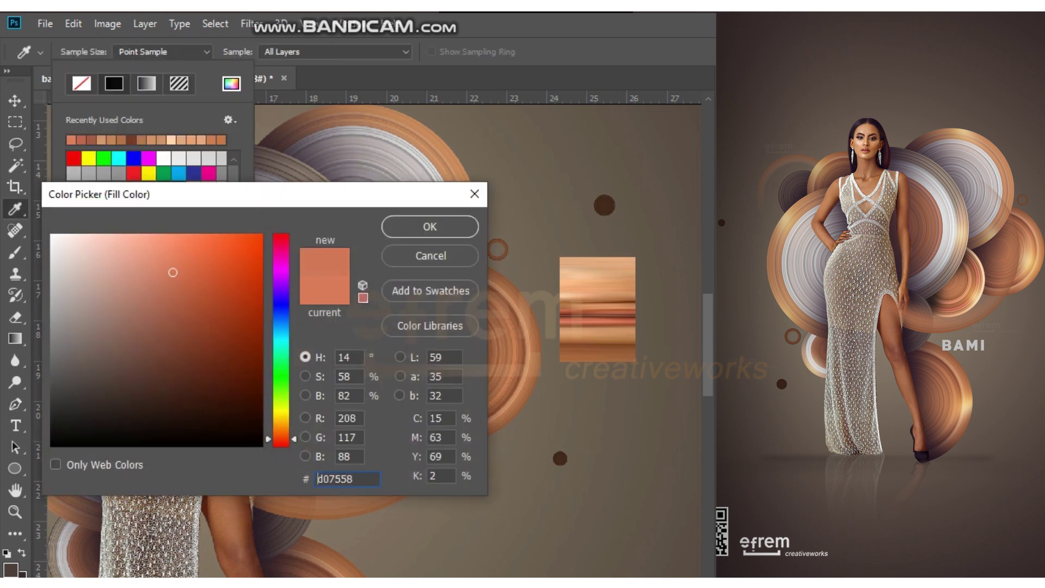
left_click(171, 266)
left_click(430, 226)
Fill the ring with a deep rust brown.
left_click(152, 51)
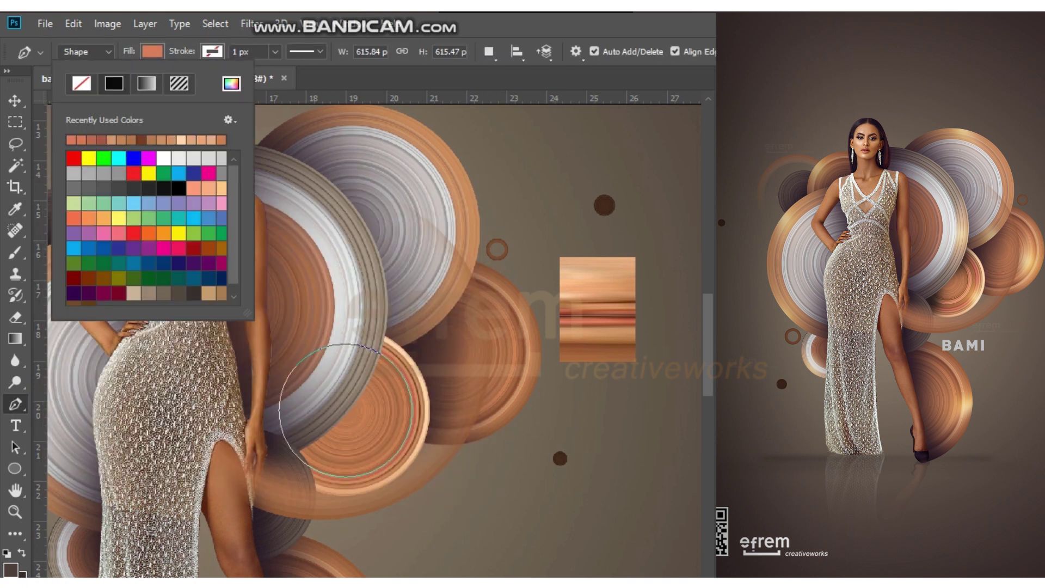
left_click(231, 83)
left_click(196, 310)
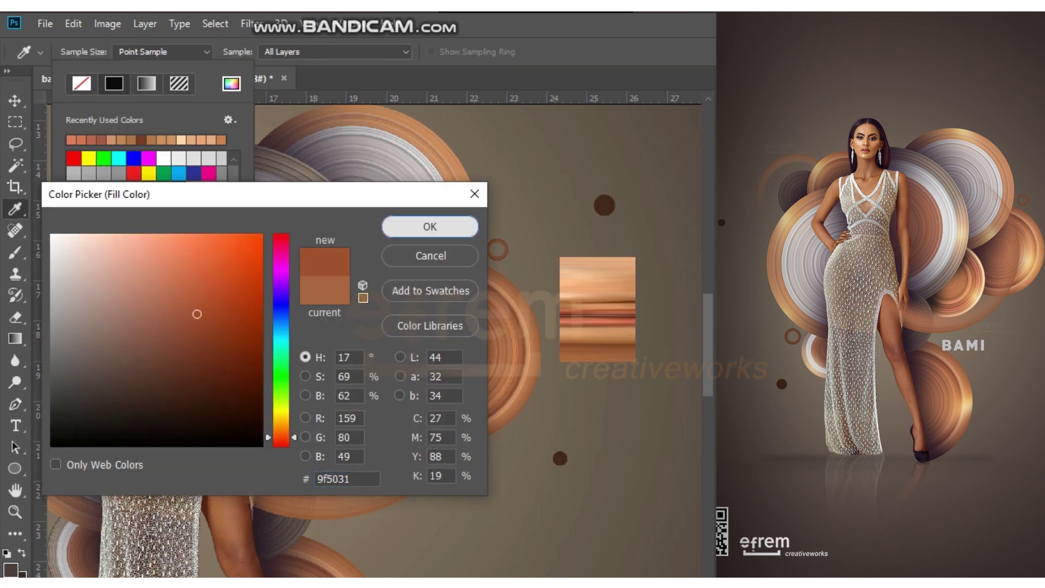
left_click(444, 226)
Try a darker brown, then a light orange fill from the recent colours.
left_click(152, 51)
left_click(151, 51)
left_click(142, 140)
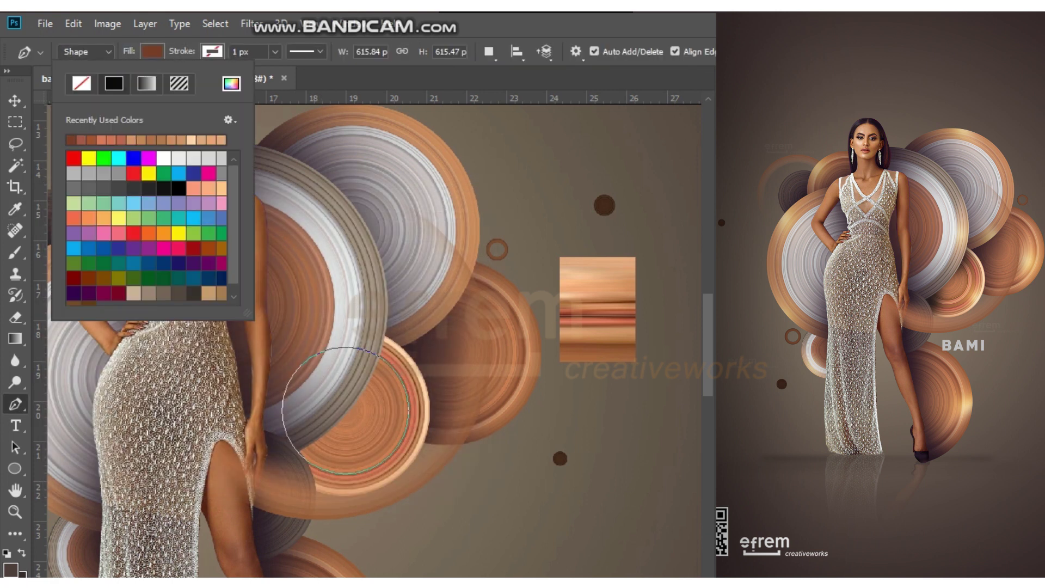
left_click(152, 51)
left_click(81, 139)
double_click(211, 140)
Apply a redder orange, then a darker brown from the recent colours.
left_click(152, 52)
double_click(82, 140)
left_click(152, 51)
double_click(91, 140)
Give the ring a new, fine-tuned orange fill.
left_click(152, 51)
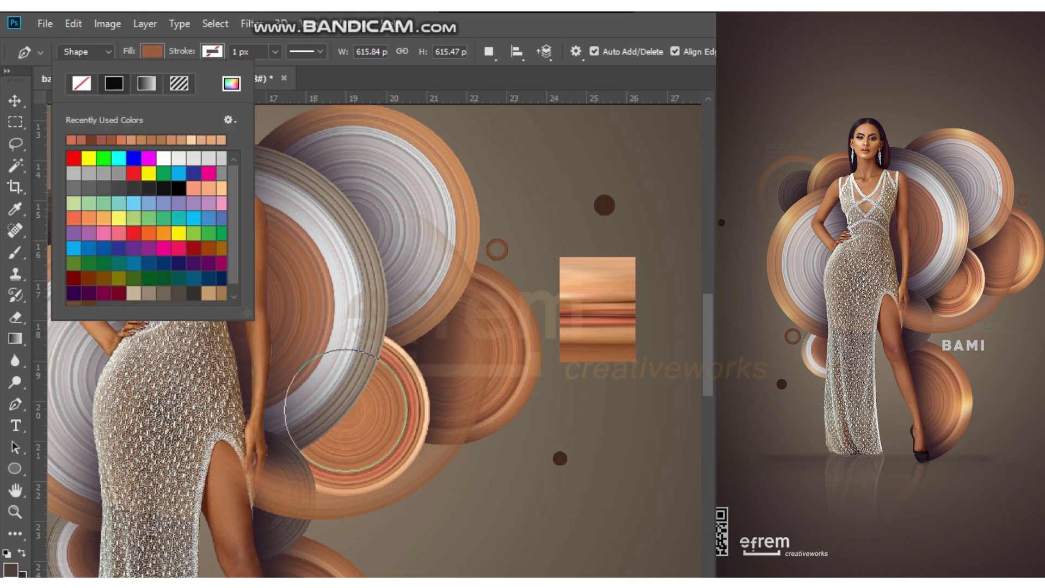
left_click(231, 84)
left_click(179, 296)
left_click(429, 225)
left_click(152, 51)
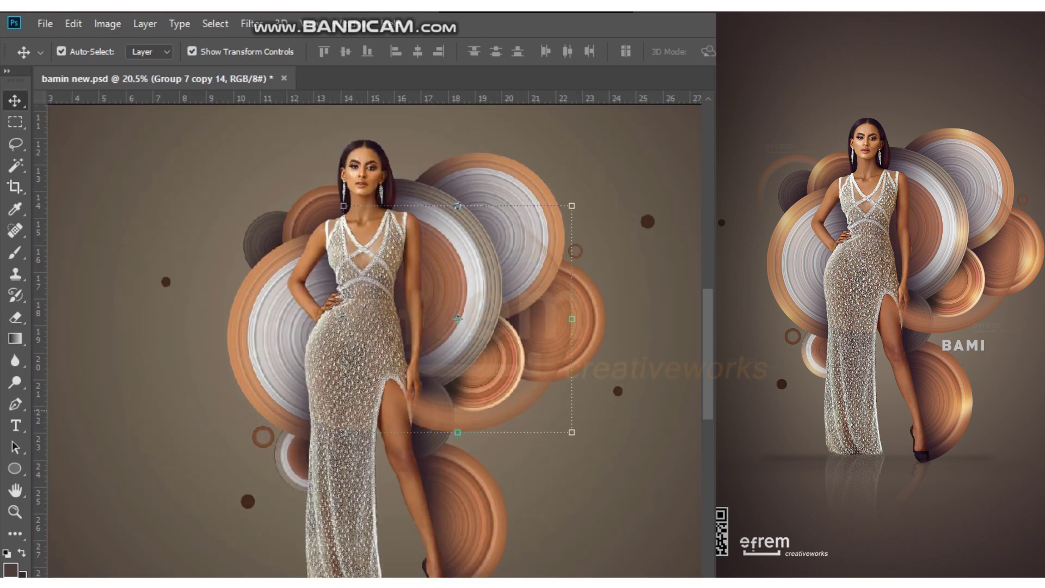
Fit the poster in view, then select the right-hand ring group and its light glow layer.
key("ctrl+0")
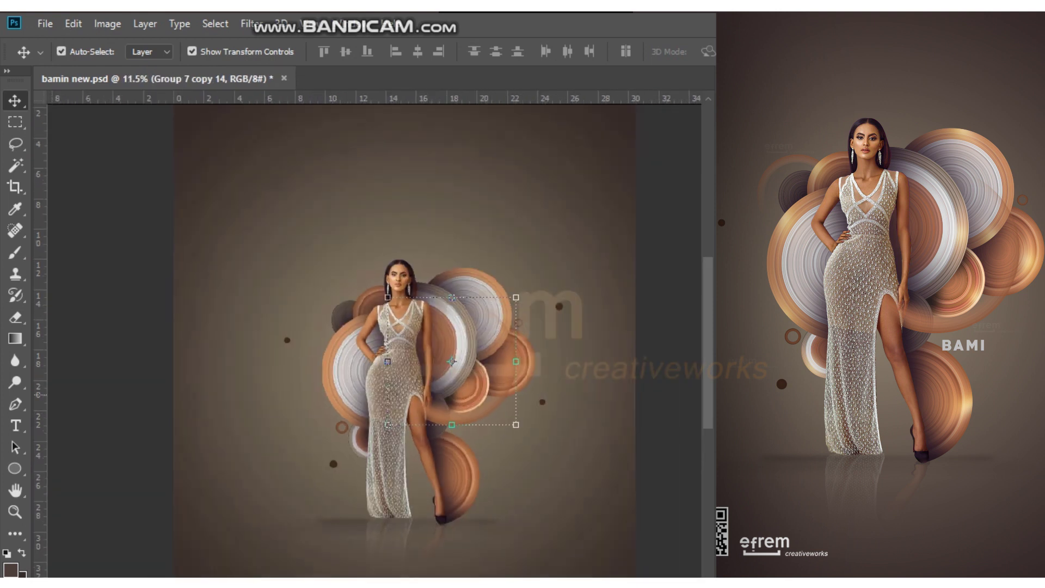
scroll(359, 337, "down", 2)
scroll(360, 337, "up", 4)
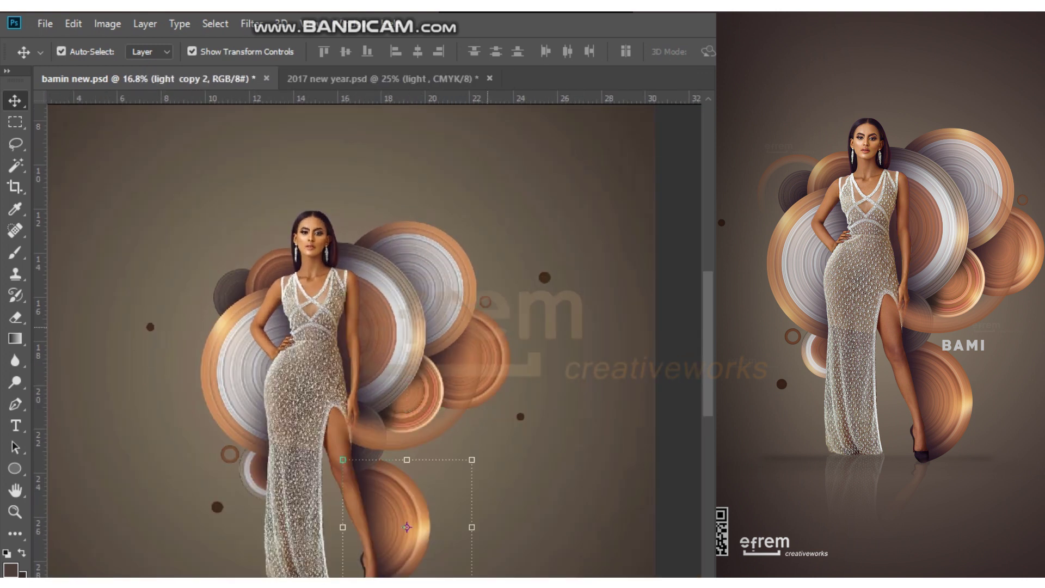
left_click(463, 354)
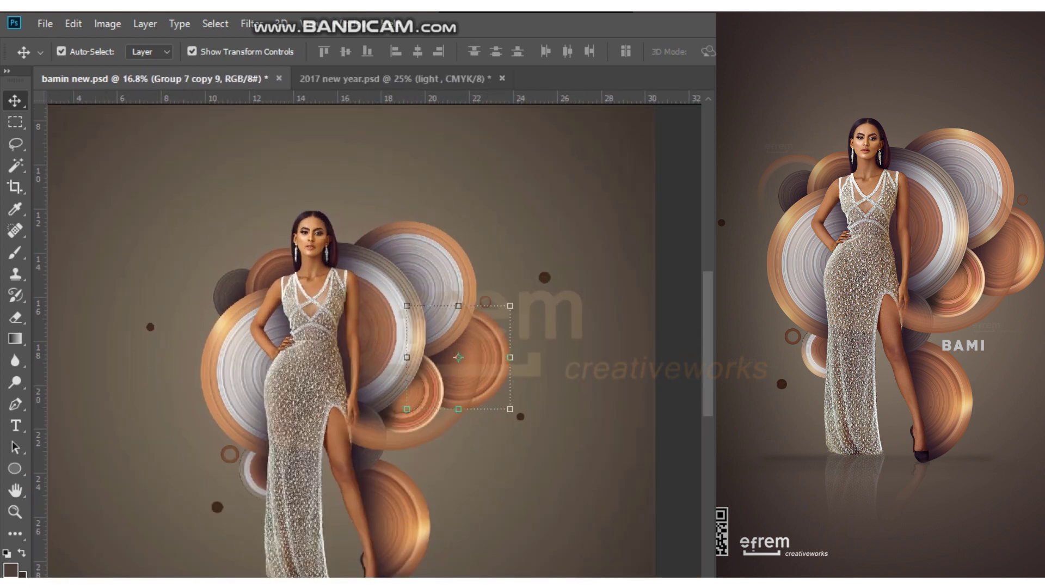
key("alt+bracketleft")
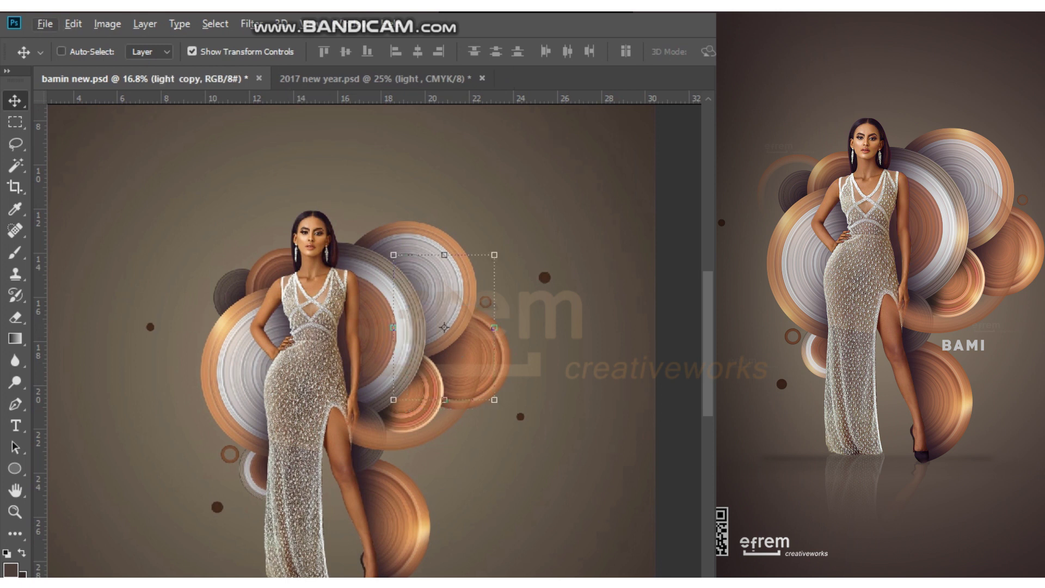
key("alt+bracketright")
key("alt+bracketright")
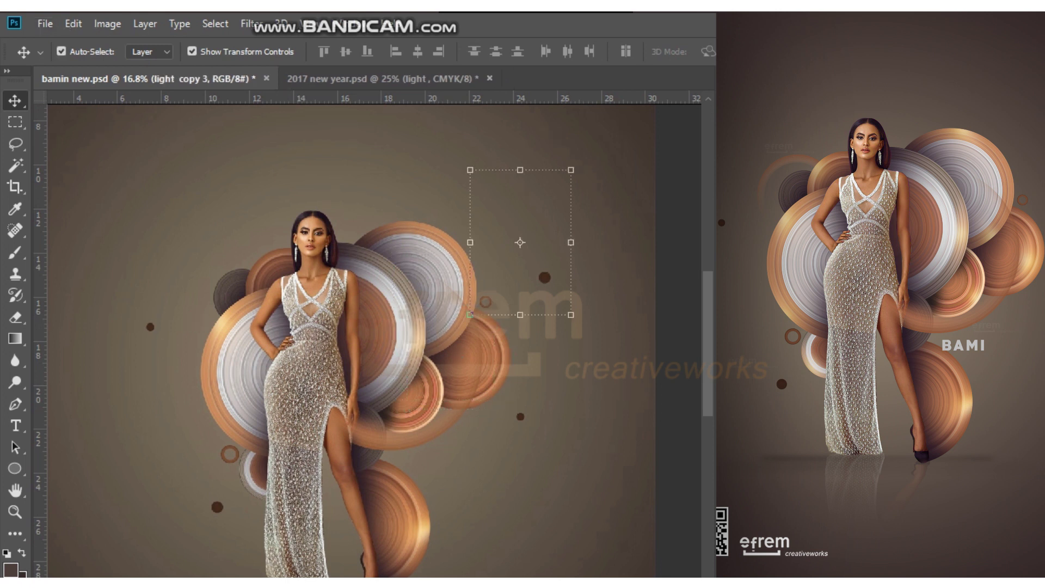
Add another soft orange light glow, rotate it about 30 degrees, and place it near the rings.
key("0")
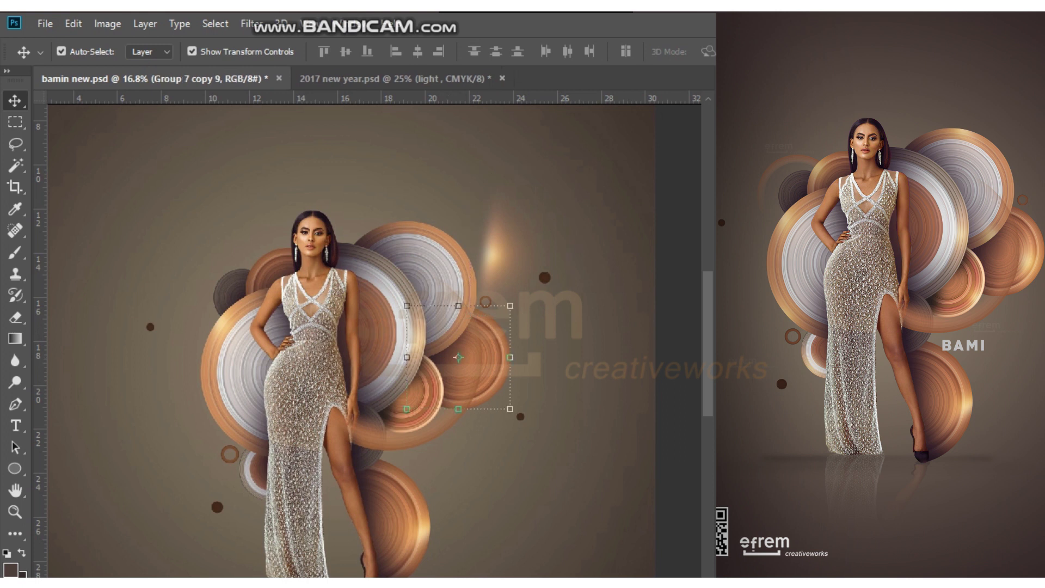
left_click_drag(520, 243, 522, 348)
scroll(506, 376, "up", 2)
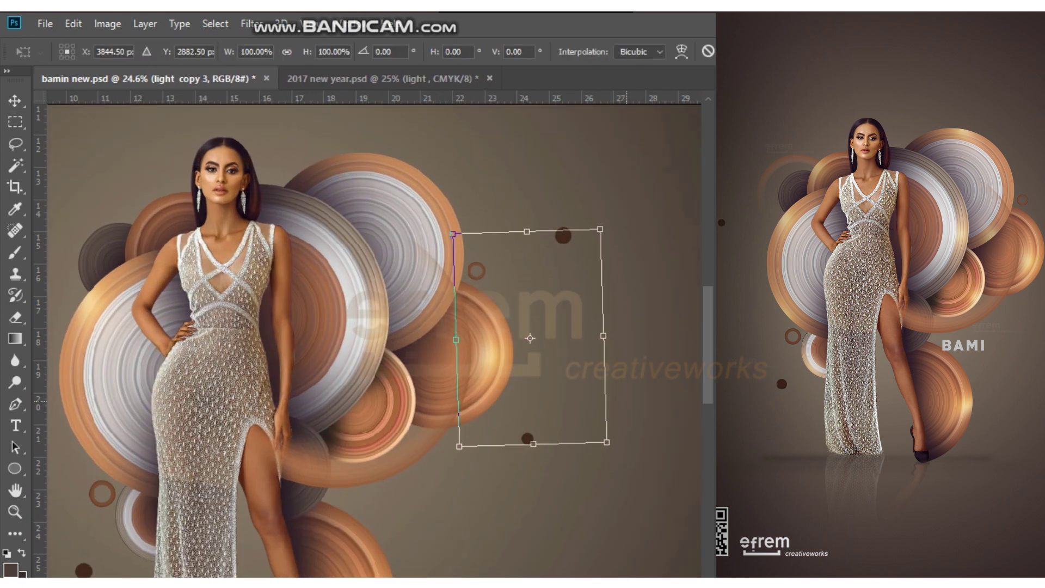
left_click_drag(627, 363, 629, 313)
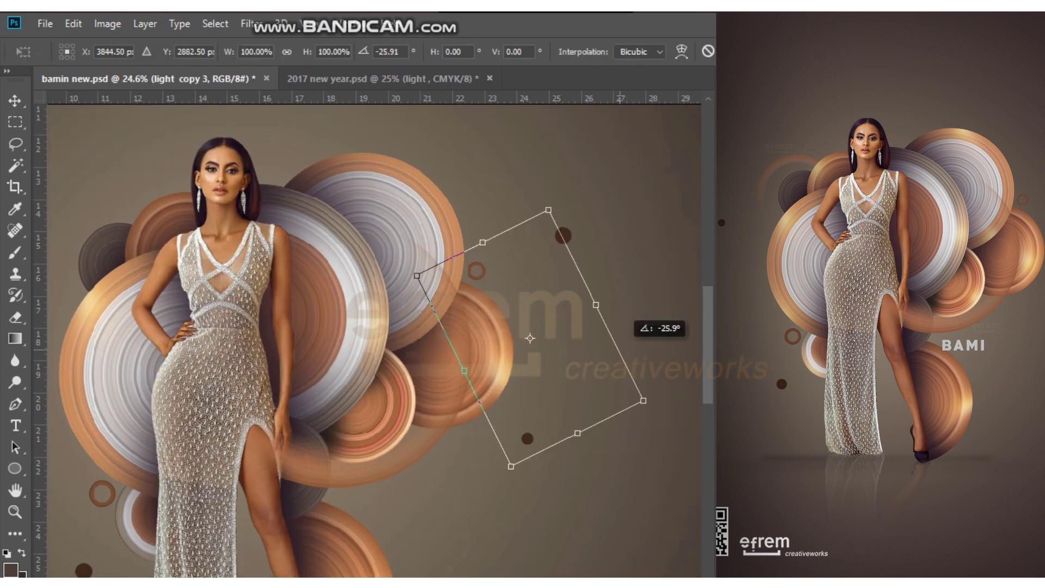
left_click_drag(531, 337, 485, 419)
left_click_drag(665, 349, 627, 326)
left_click_drag(544, 381, 503, 327)
key("Return")
scroll(506, 344, "down", 1)
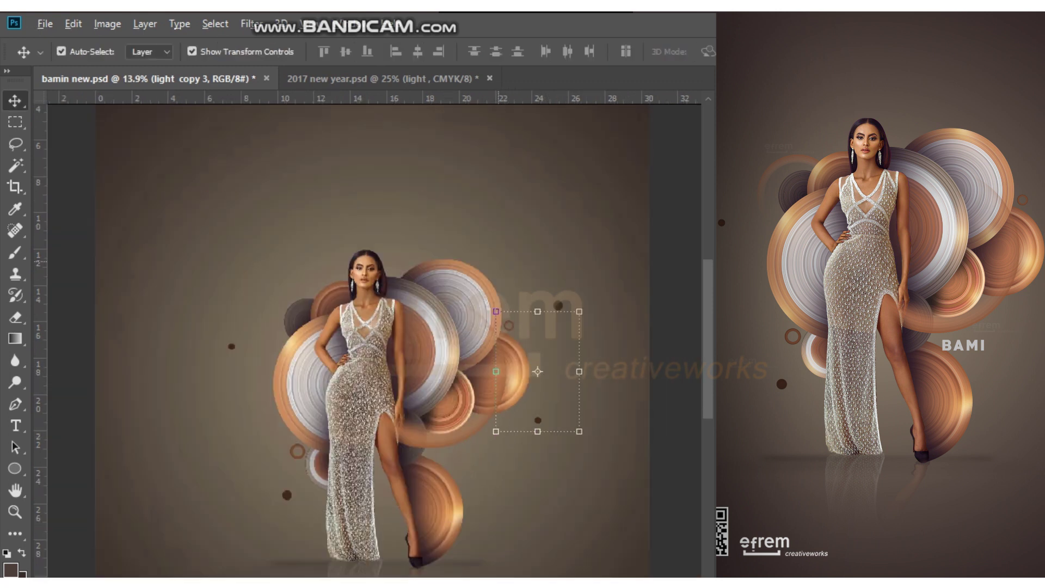
Rotate another light glow over the large silver ring and nudge it upward.
left_click(544, 424)
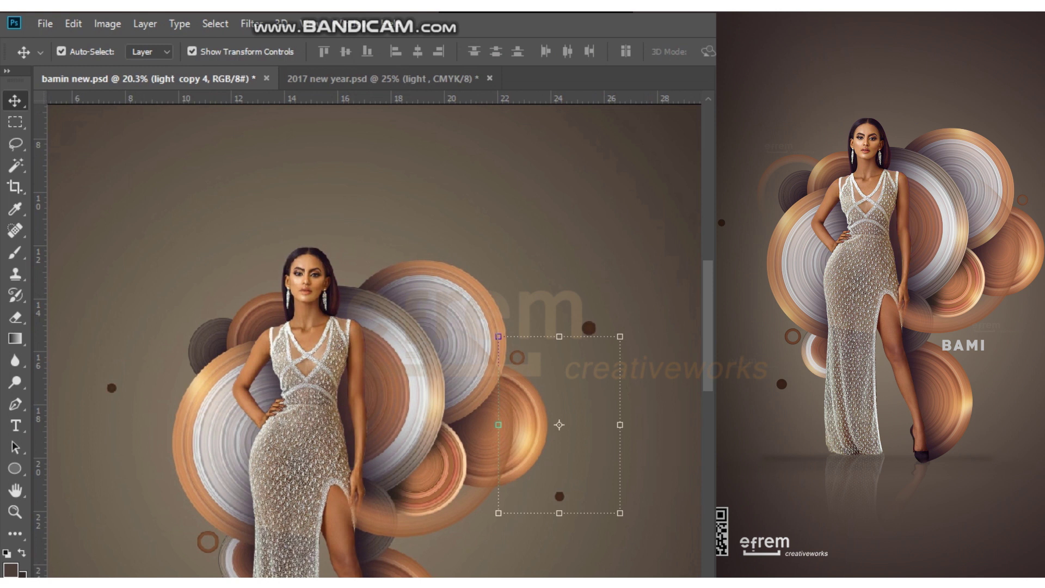
key("ctrl+t")
left_click_drag(544, 425, 483, 282)
left_click_drag(425, 381, 473, 169)
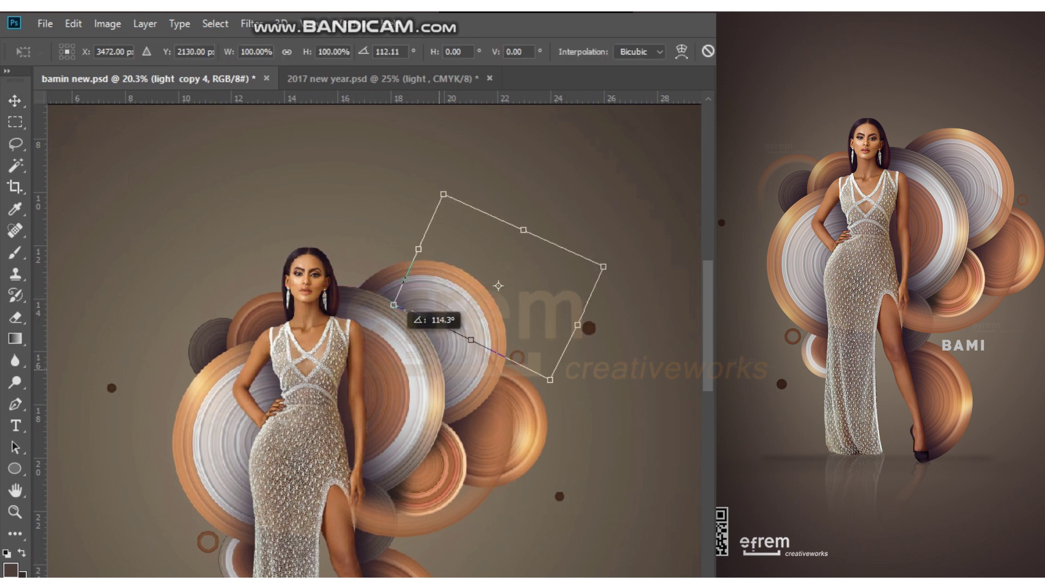
left_click_drag(487, 281, 485, 297)
key("Return")
left_click(477, 289)
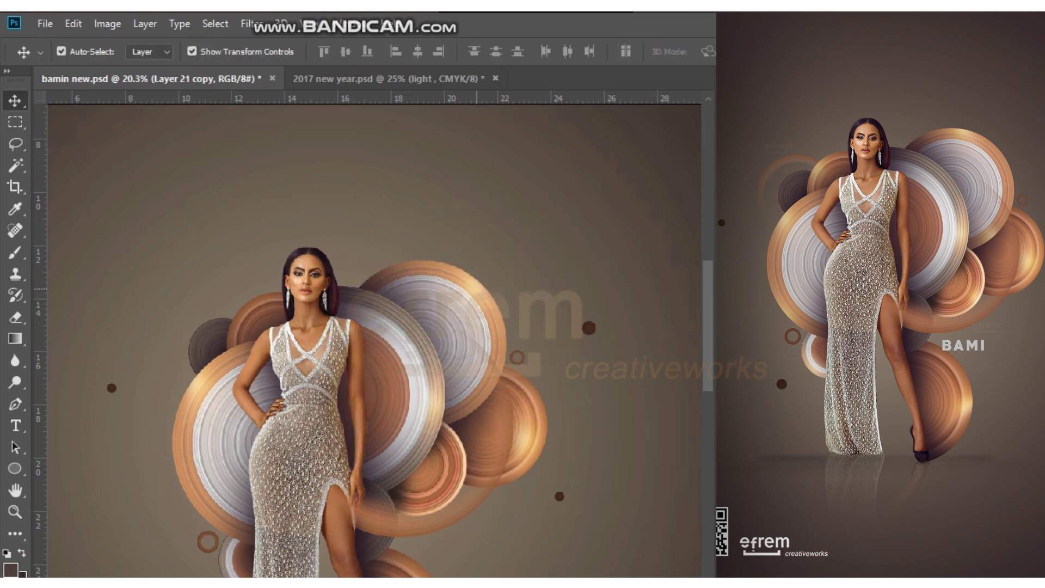
left_click_drag(472, 332, 469, 306)
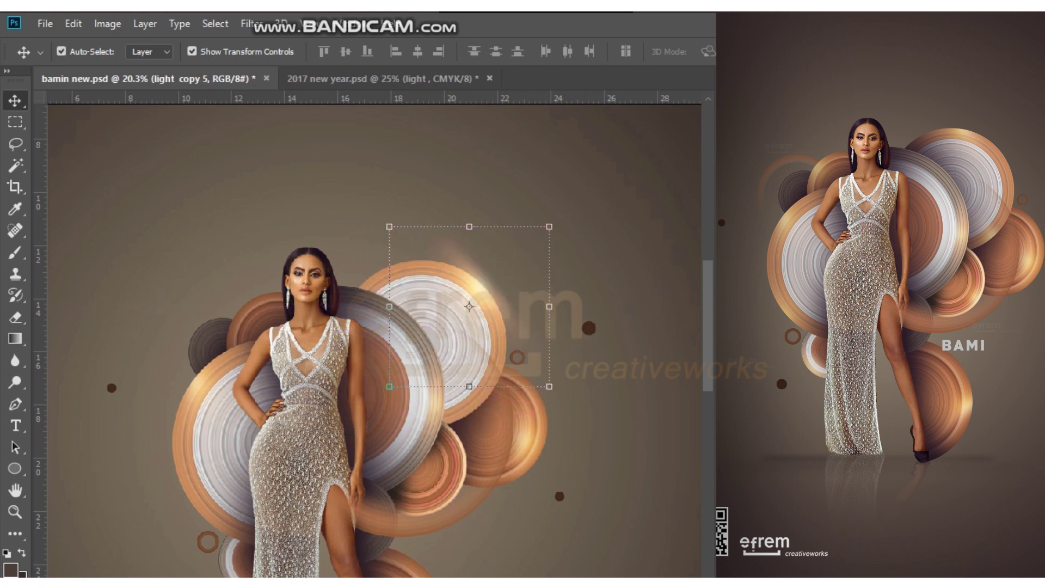
Merge the selected light layers into one layer with Ctrl+E.
key("shift+plus")
right_click(512, 327)
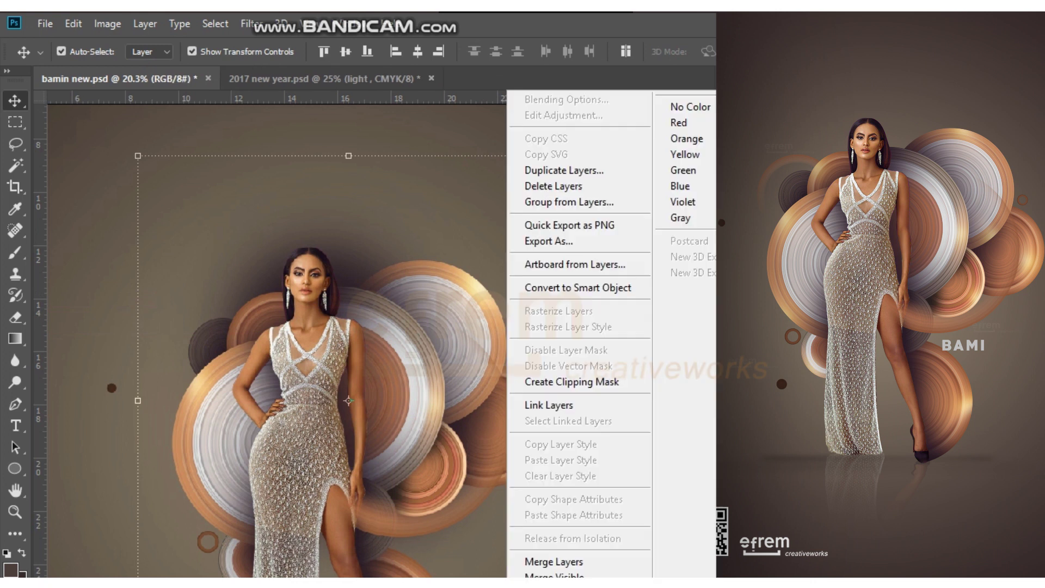
left_click(539, 417)
key("ctrl+e")
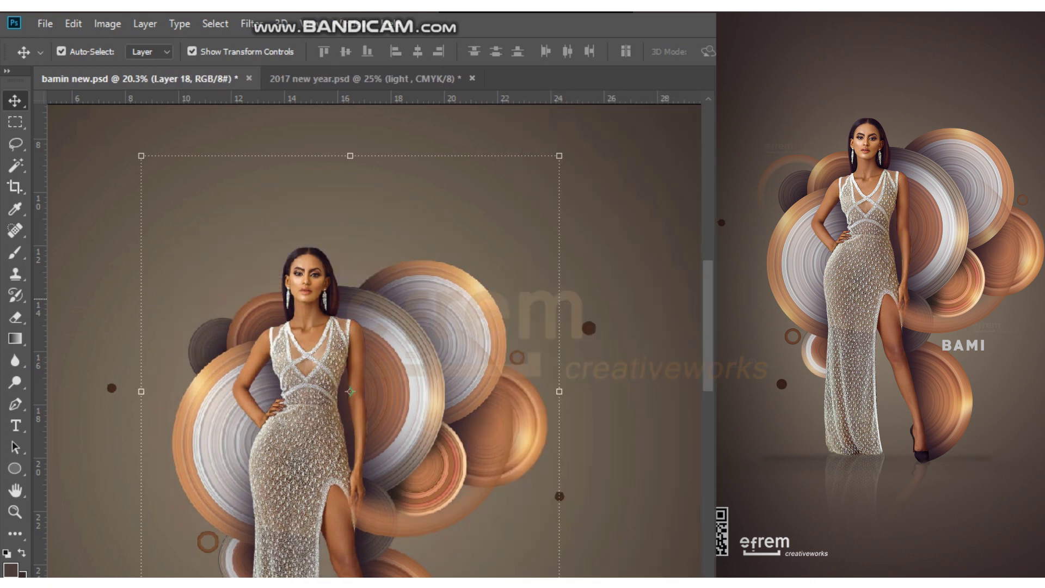
Reposition the merged light glow among the rings and turn on layer Auto-Select.
mouse_move(480, 305)
left_mouse_down()
mouse_move(493, 288)
mouse_move(536, 296)
left_mouse_up()
scroll(419, 329, "down", 2)
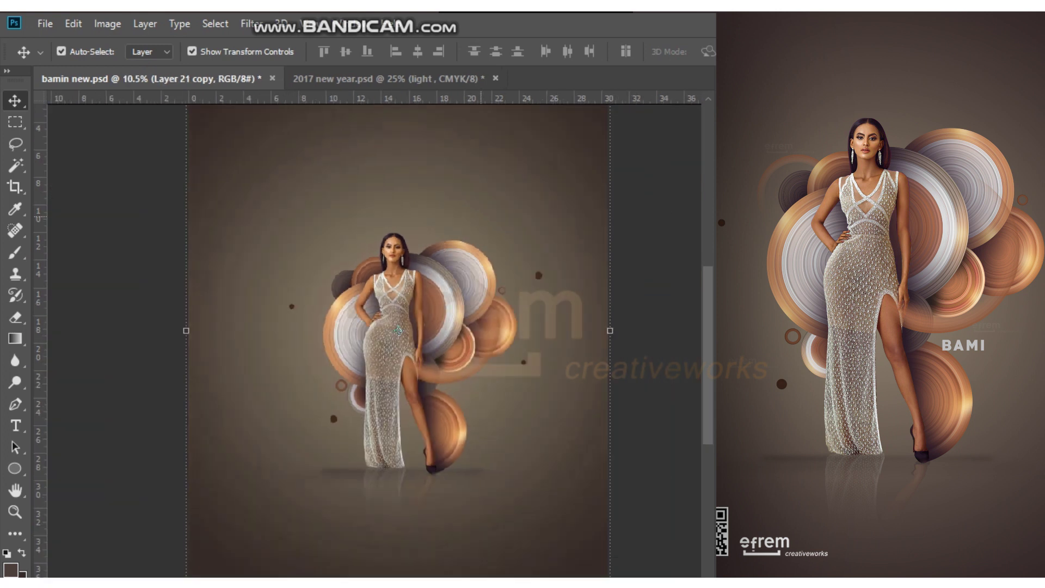
left_click_drag(485, 256, 460, 251)
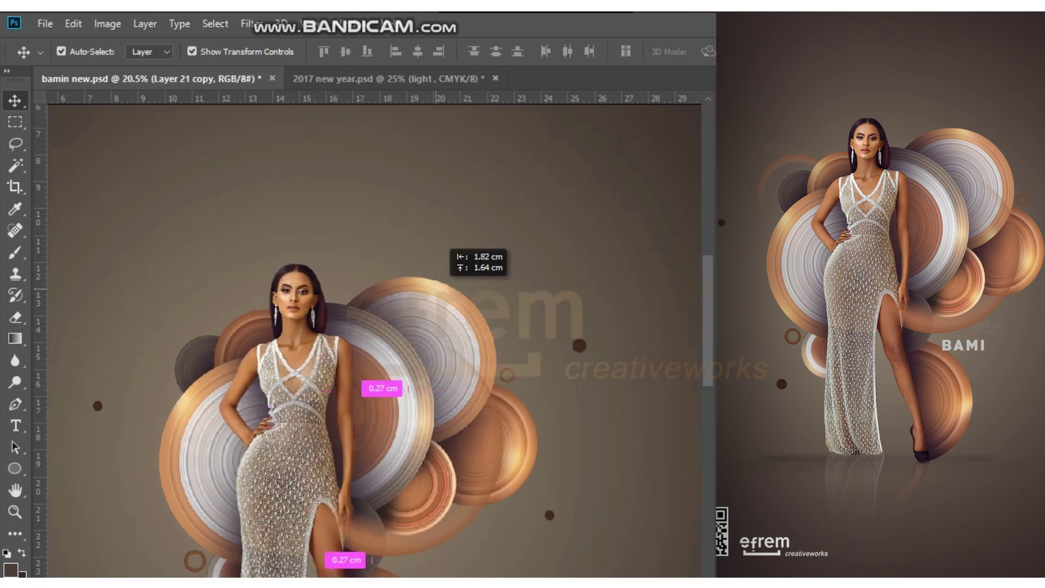
scroll(461, 252, "up", 2)
scroll(358, 398, "down", 1)
scroll(358, 399, "up", 3)
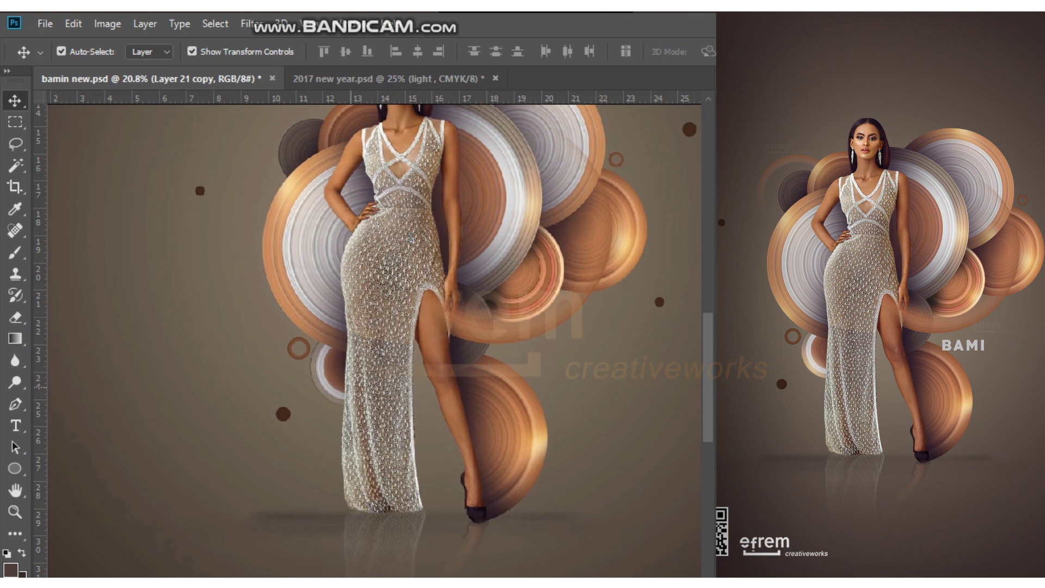
left_click(360, 398)
scroll(358, 327, "up", 2)
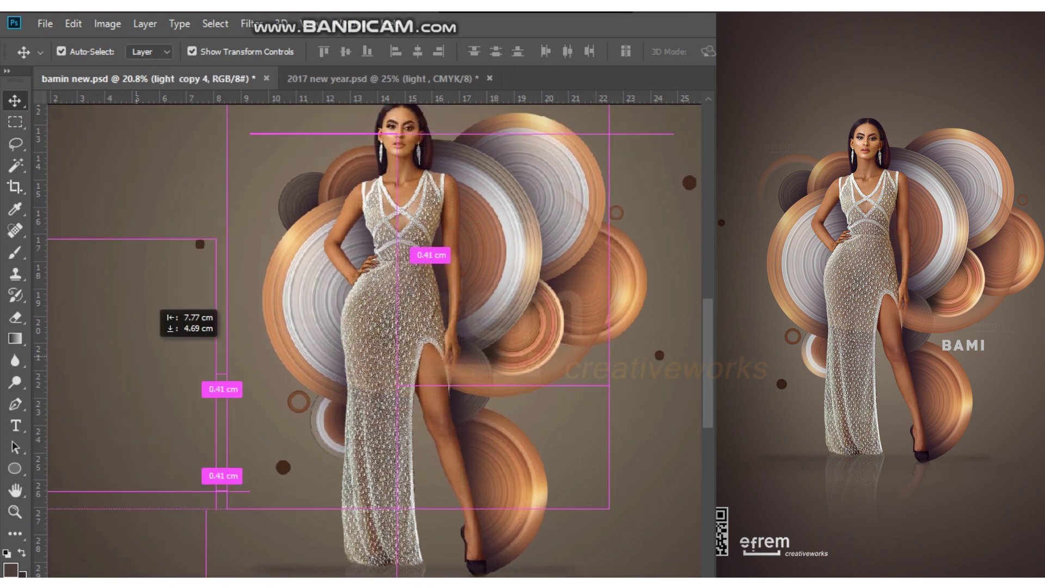
left_click(103, 521)
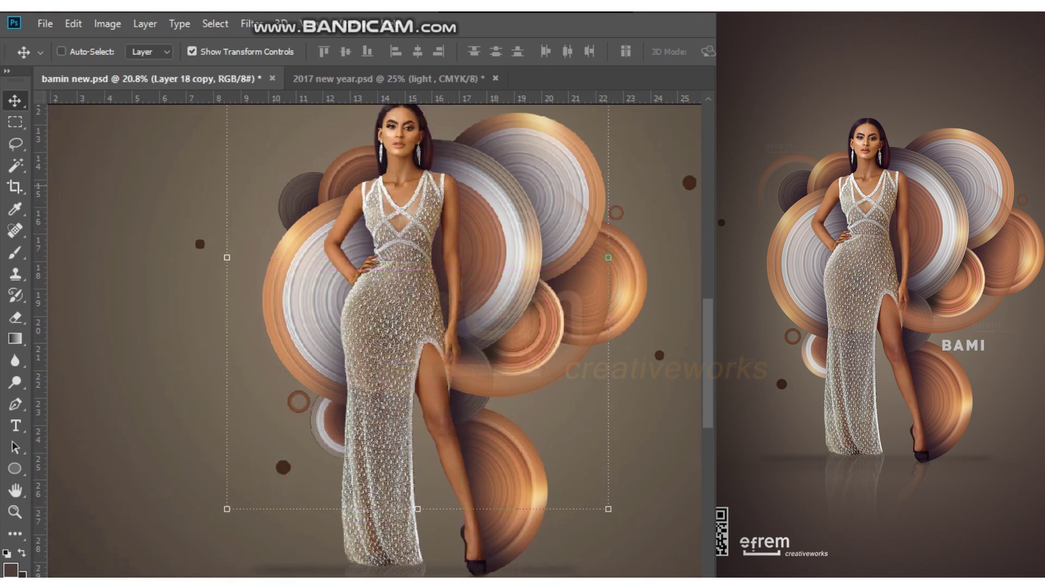
left_click(61, 52)
Move a light glow to the lower left and nudge it slightly right.
left_click_drag(586, 180, 189, 441)
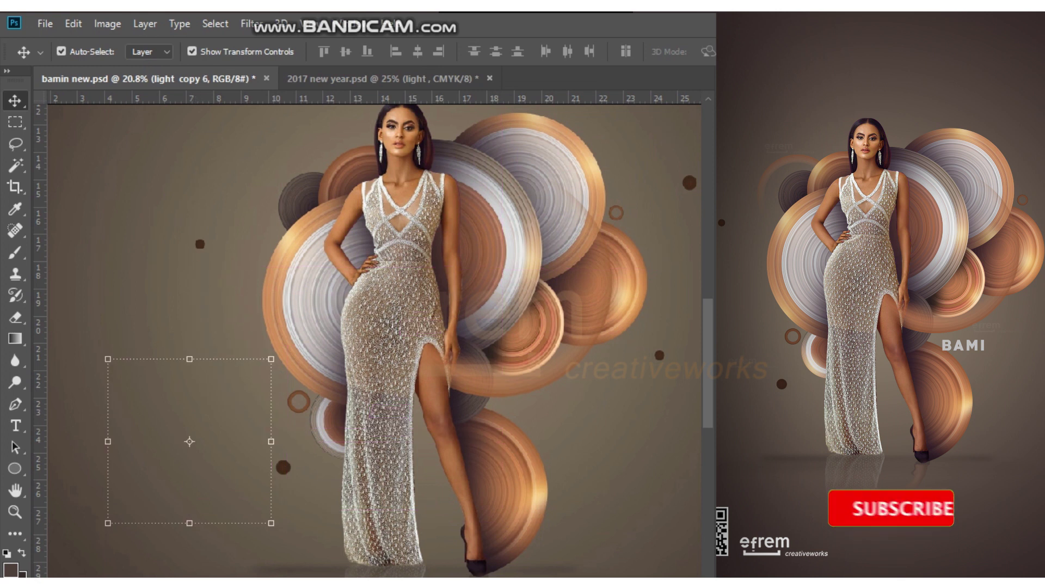
right_click(713, 164)
left_click(596, 443)
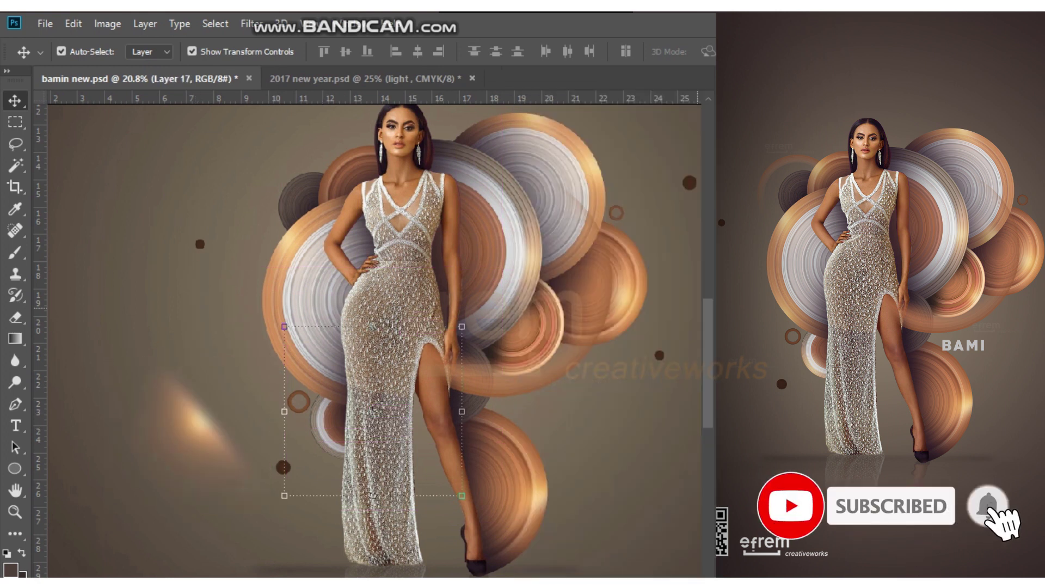
left_click(190, 441)
left_click(335, 414)
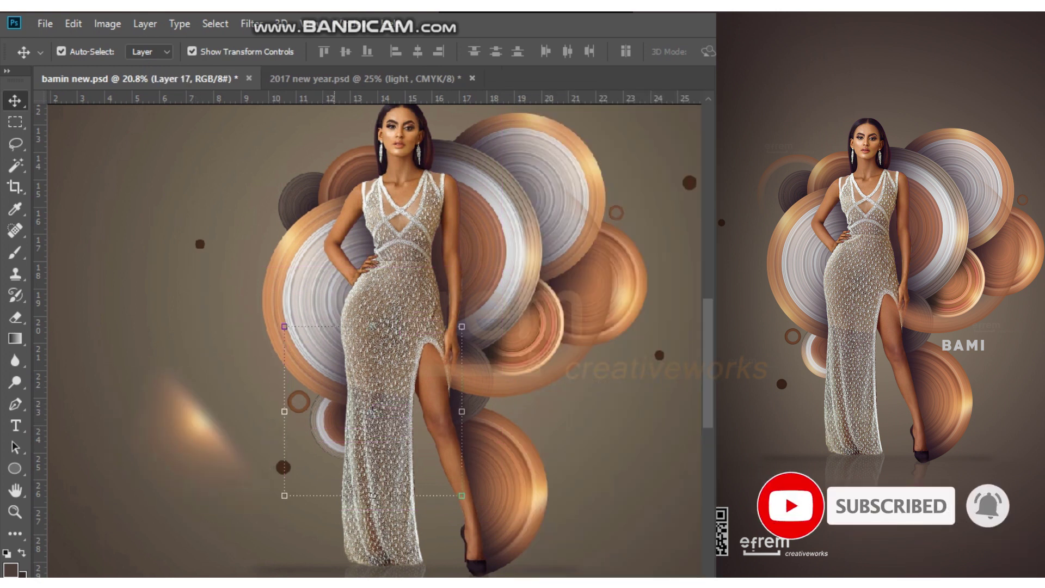
left_click_drag(107, 444, 225, 433)
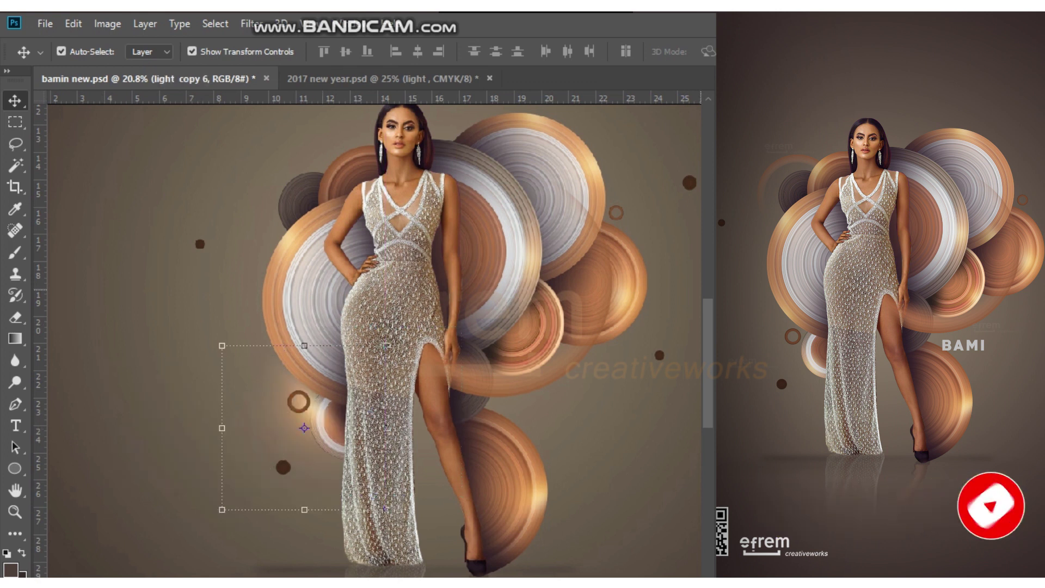
scroll(272, 291, "up", 1)
Scale the layer over the model's lower body and shift it up and left.
left_click(349, 480)
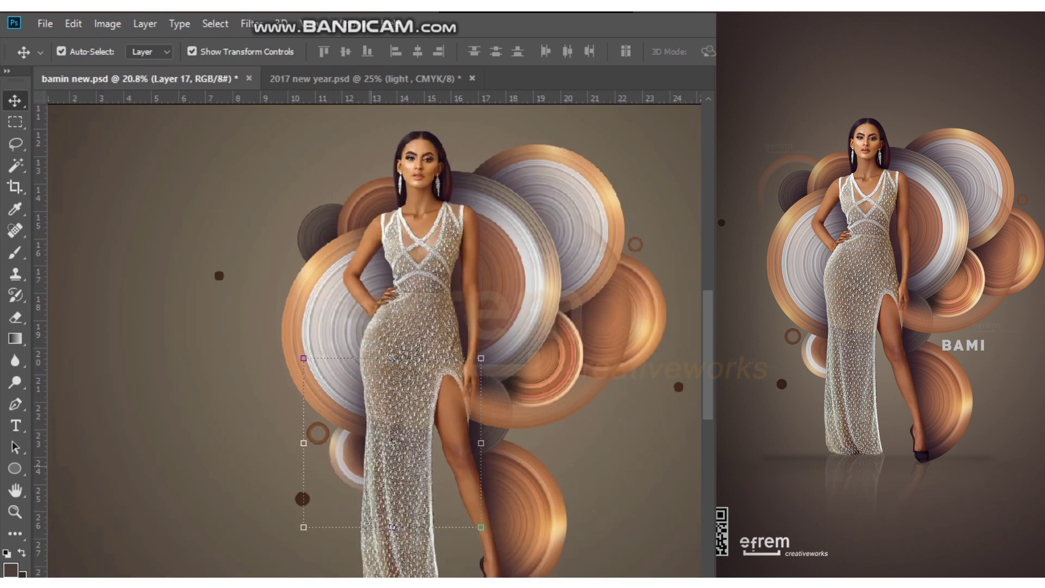
key("ctrl+t")
mouse_move(298, 425)
left_mouse_down()
mouse_move(333, 371)
mouse_move(347, 422)
left_mouse_up()
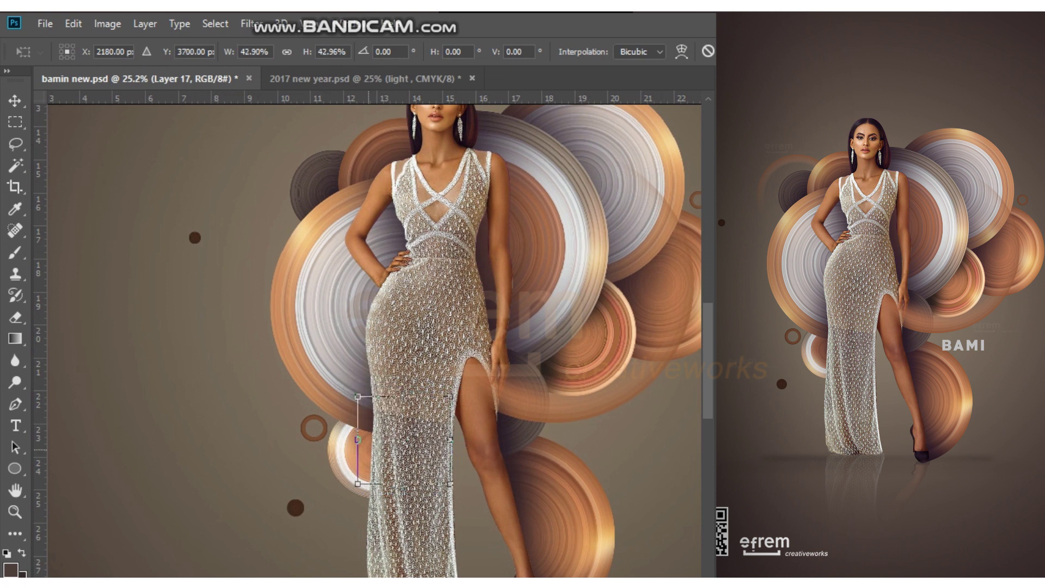
left_click_drag(392, 466, 380, 446)
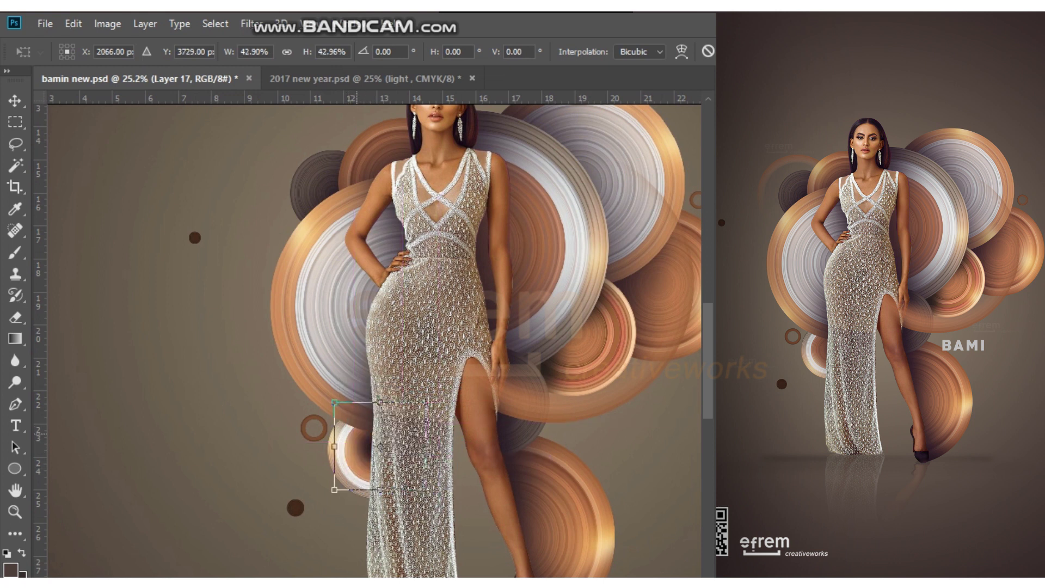
key("Return")
left_click(313, 428)
scroll(204, 297, "up", 1)
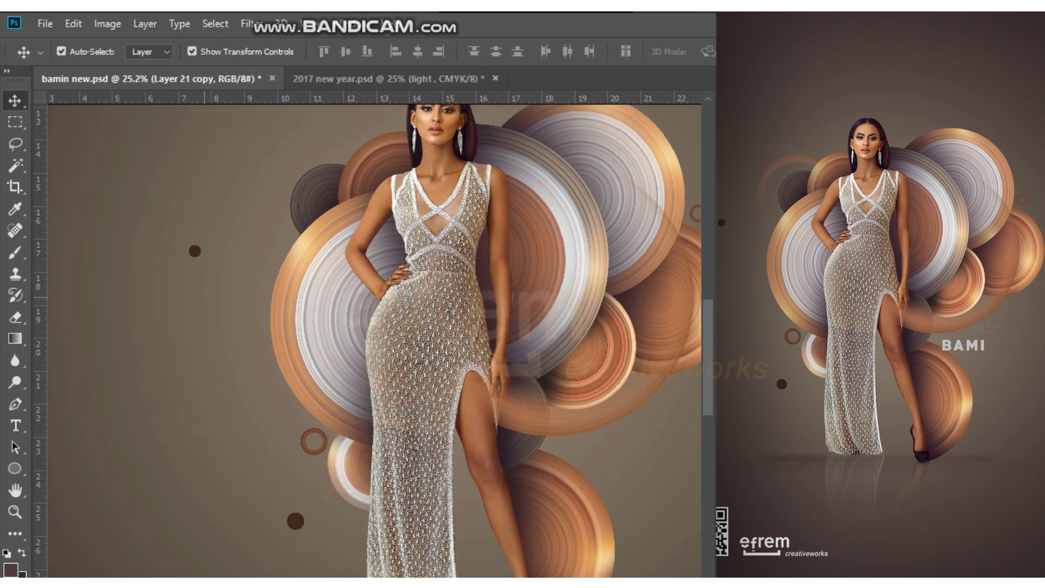
scroll(392, 356, "down", 4)
scroll(392, 357, "up", 2)
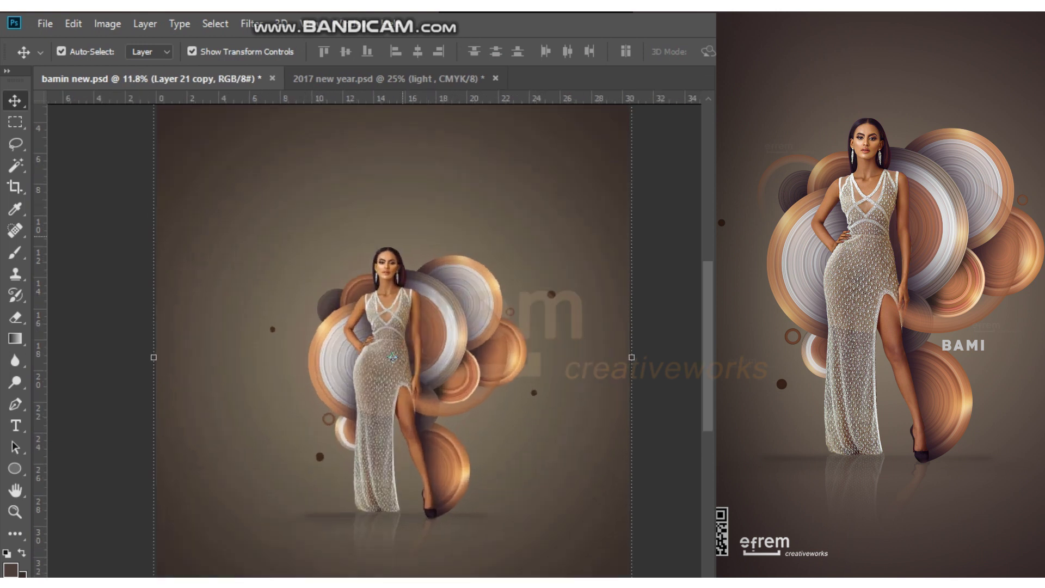
scroll(392, 357, "up", 2)
scroll(397, 354, "up", 1)
Move a light glow to the lower right of the right-hand rings.
left_click(524, 390)
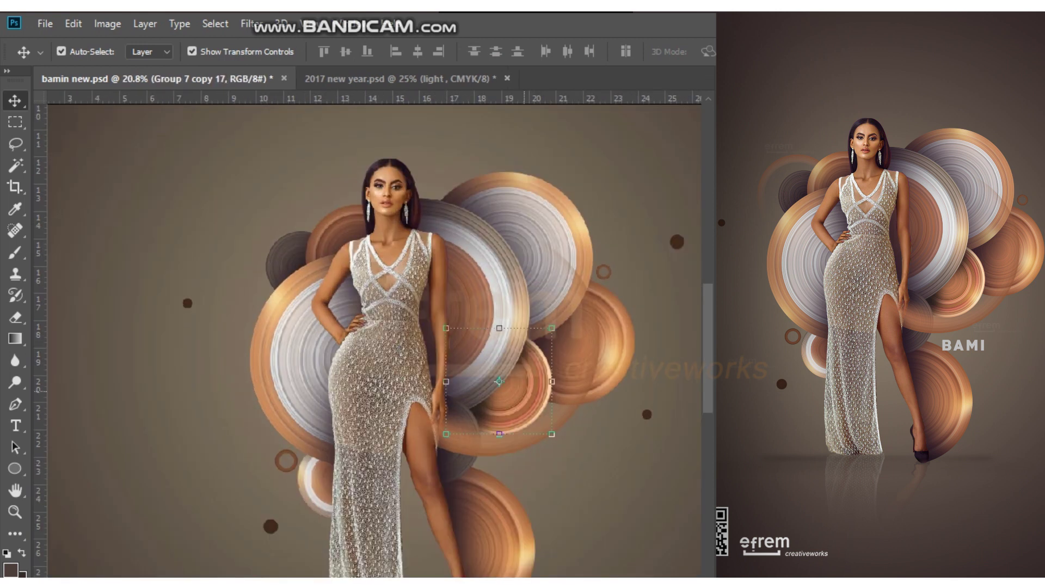
left_click(310, 479)
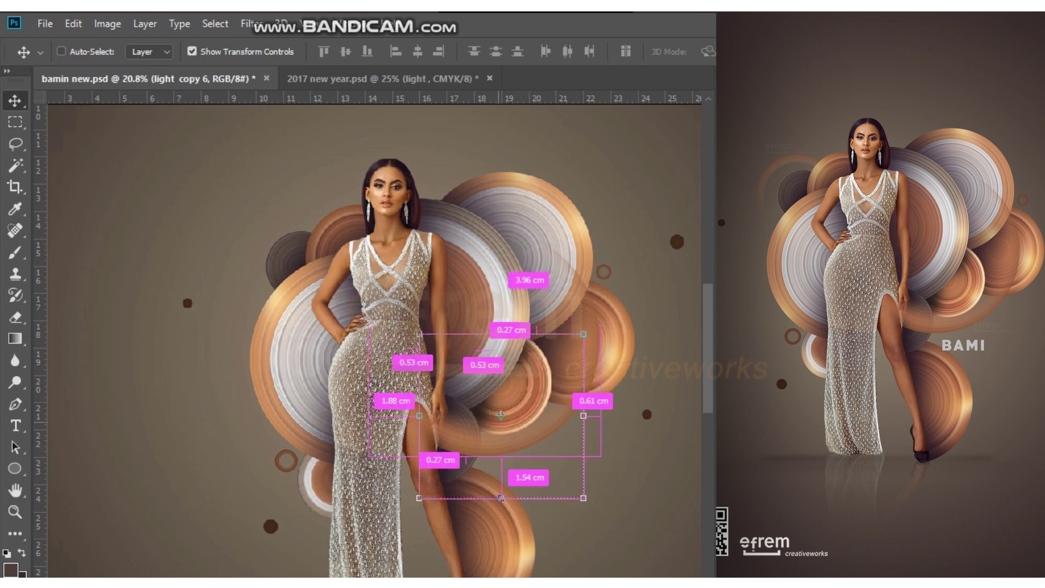
left_click_drag(310, 480, 592, 435)
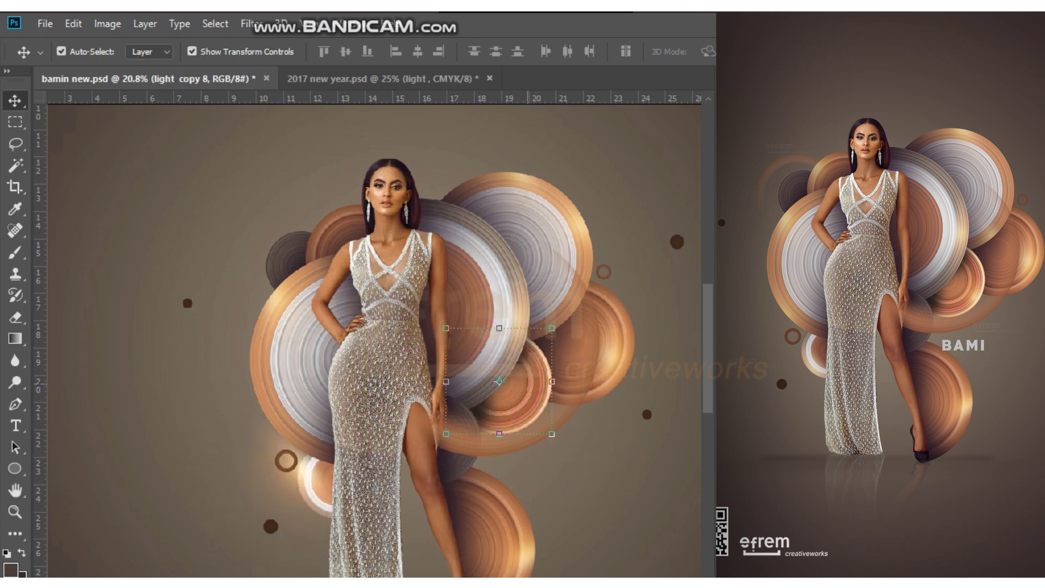
left_click(500, 382, "ctrl")
mouse_move(500, 381)
left_mouse_down()
mouse_move(599, 441)
mouse_move(594, 376)
left_mouse_up()
left_click(499, 381, "ctrl")
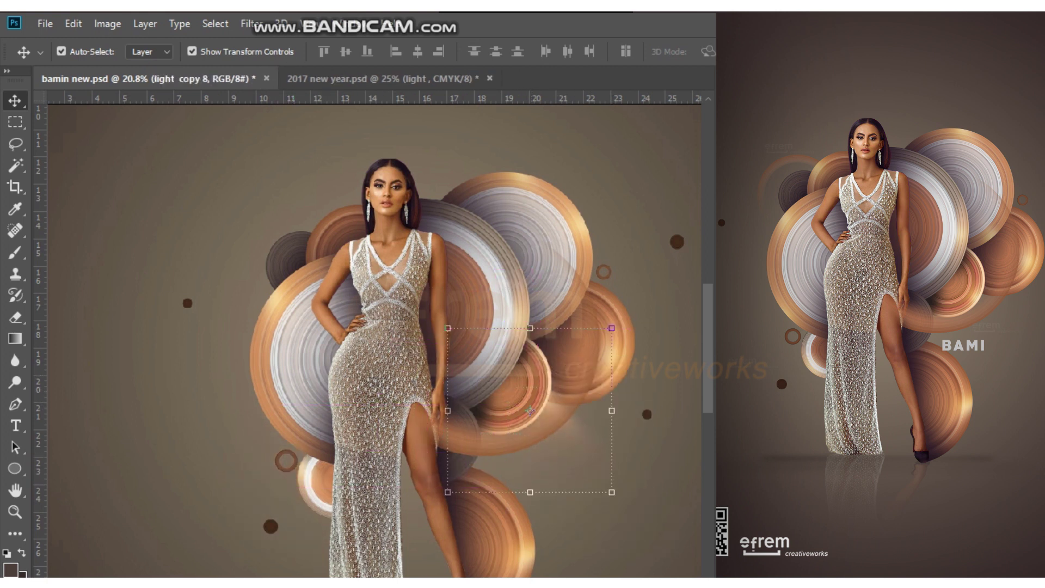
Shrink the right-hand light glow proportionally and commit its rotation.
scroll(526, 408, "down", 1)
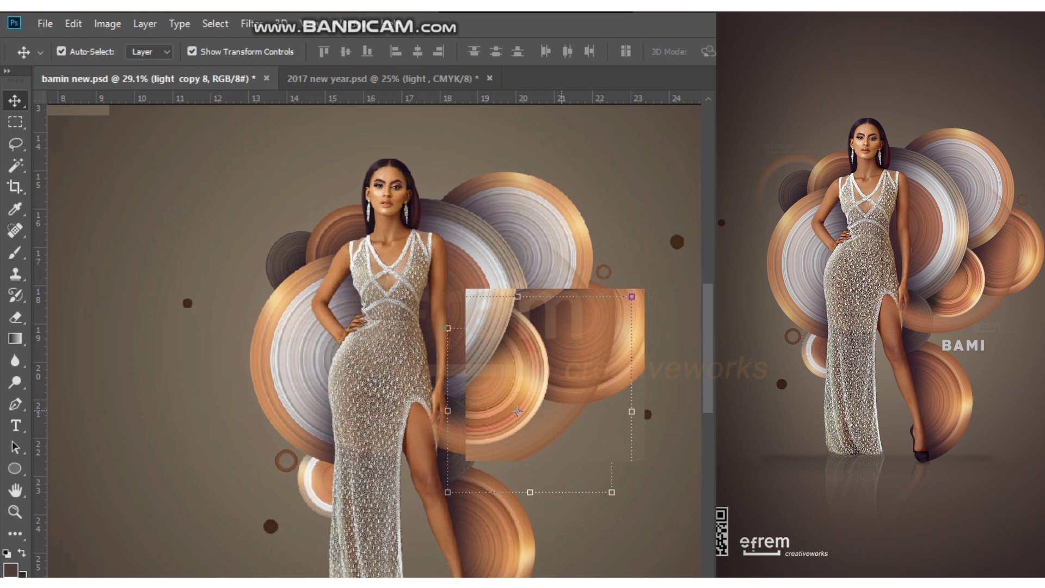
scroll(526, 408, "down", 1)
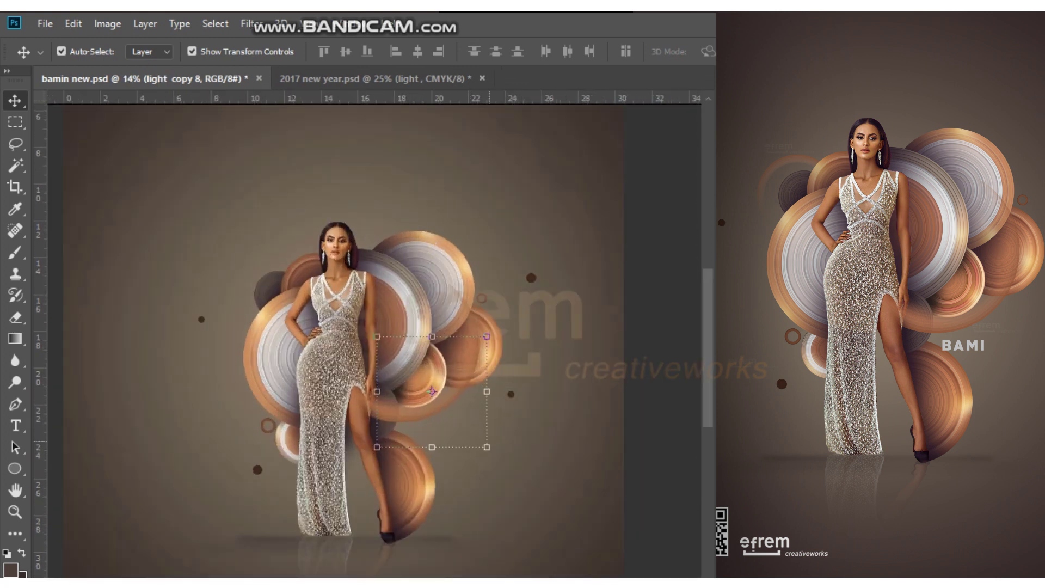
mouse_move(487, 447)
left_mouse_down()
mouse_move(469, 428)
mouse_move(479, 414)
left_mouse_up()
key("Return")
scroll(483, 418, "up", 2)
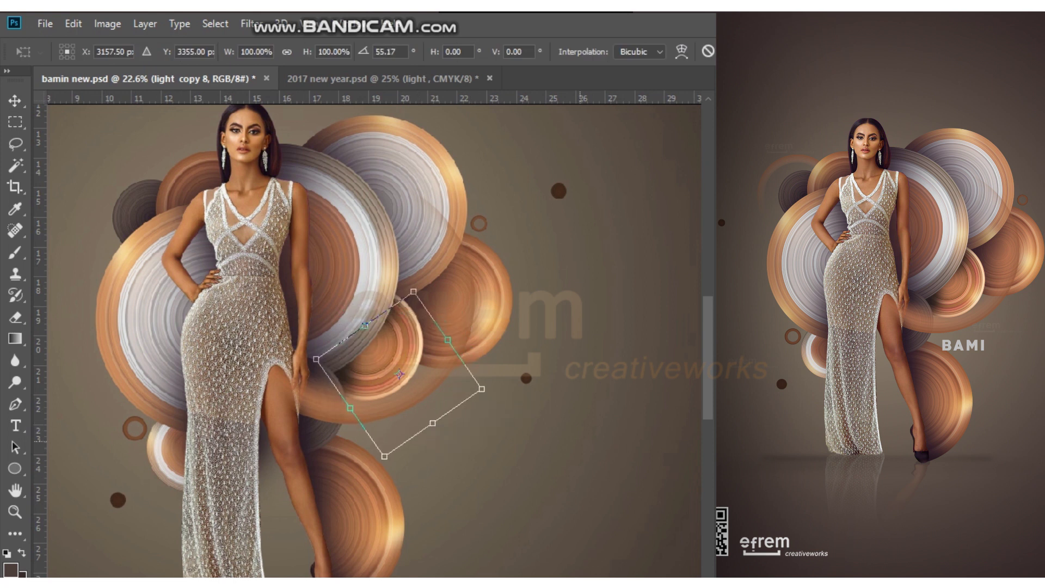
key("Return")
scroll(483, 418, "down", 1)
scroll(324, 267, "up", 2)
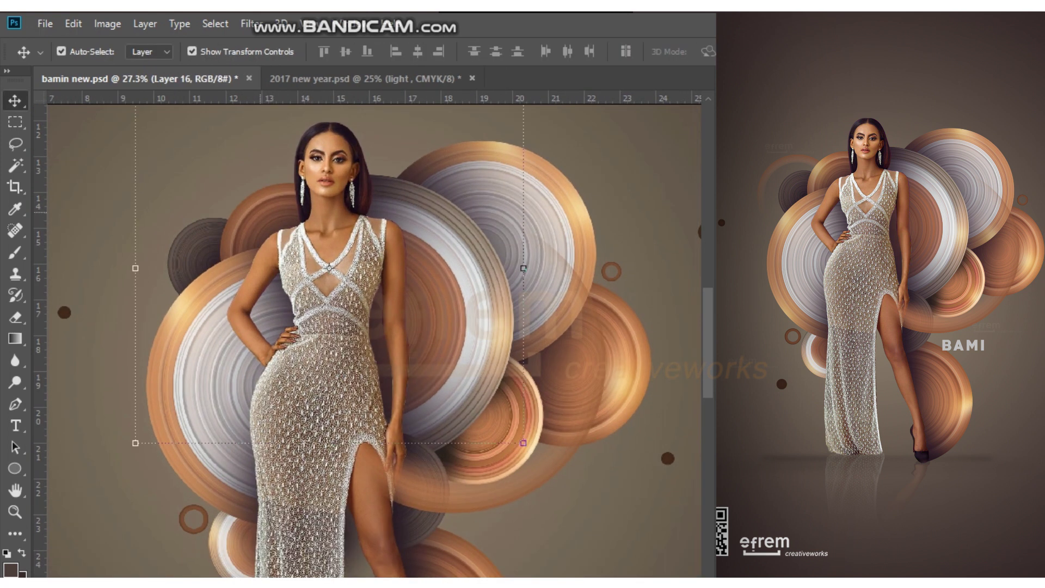
Shift the upper-left light glow right and down, closer to the model's head.
left_click(327, 267)
left_click_drag(326, 267, 235, 167)
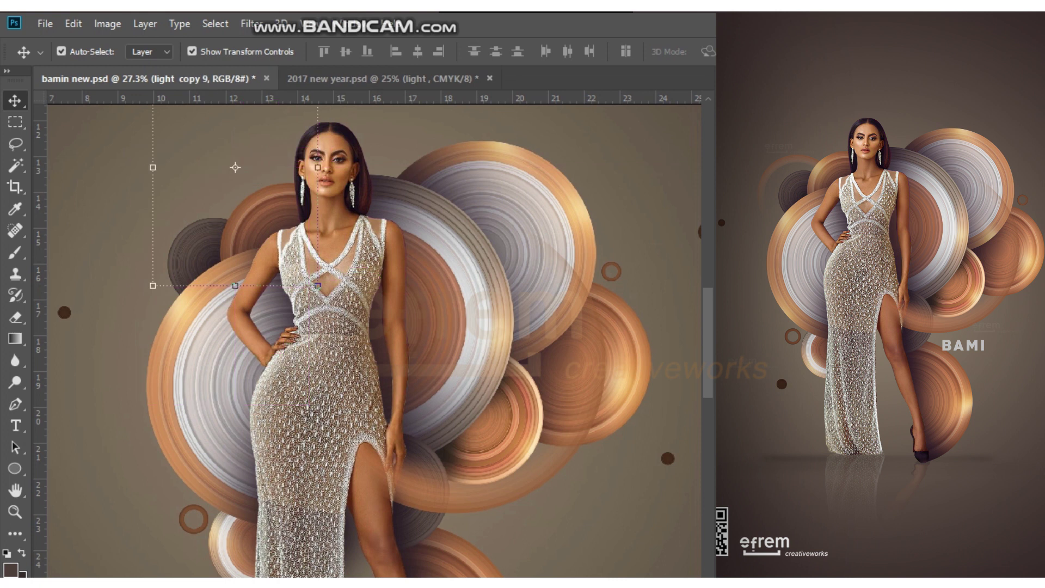
left_click(259, 305)
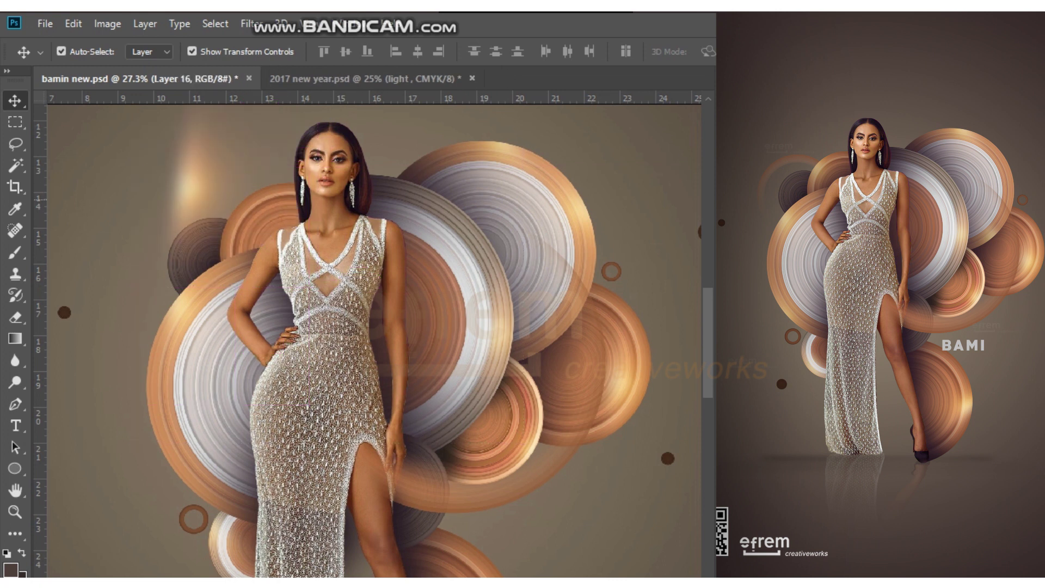
key("ctrl+z")
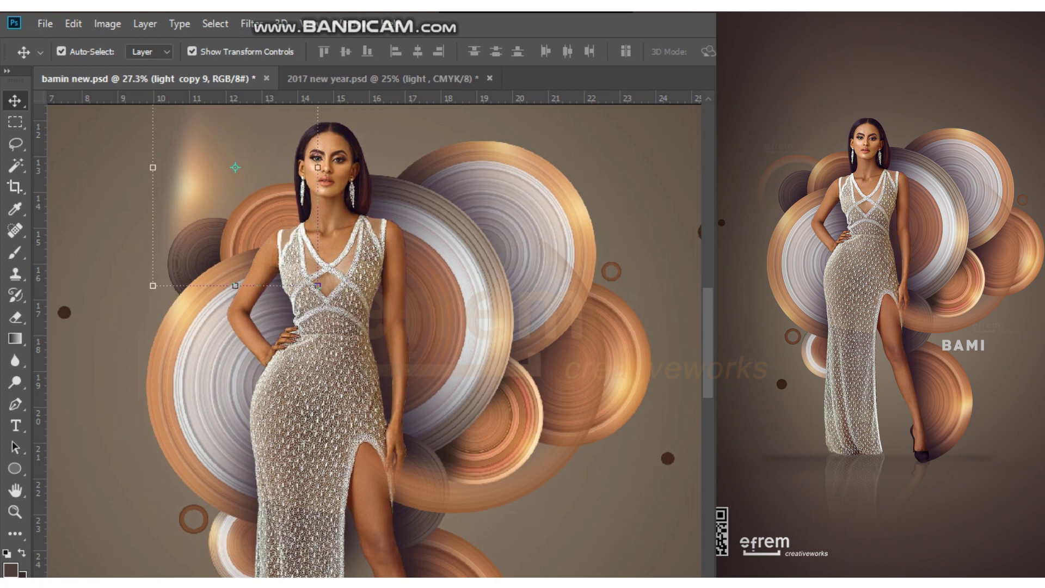
left_click_drag(235, 167, 282, 192)
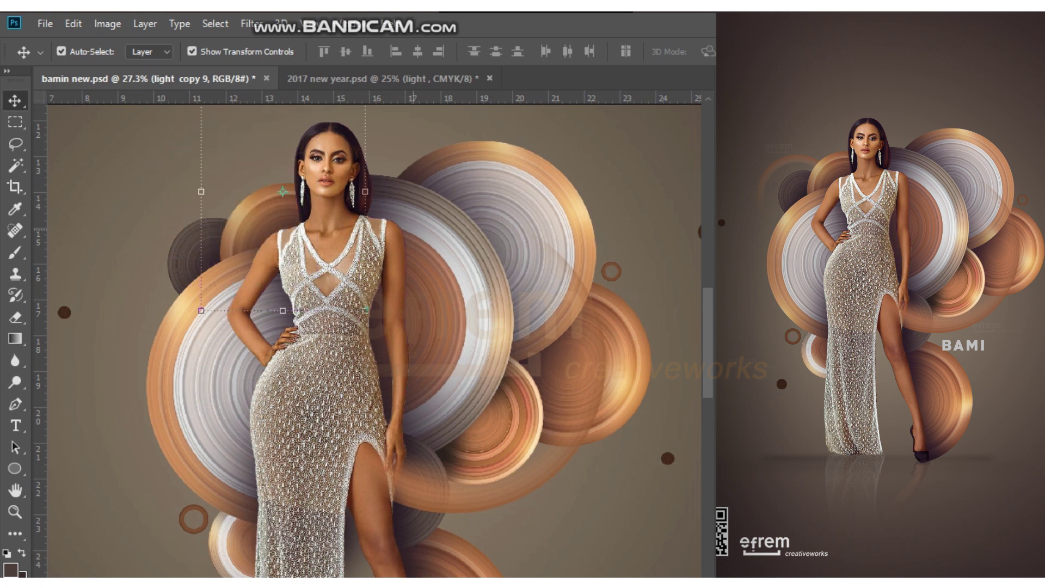
scroll(375, 326, "down", 5)
Merge Group 9 copy into one layer, scale it to about 119.7%, and move it lower.
scroll(375, 327, "down", 3)
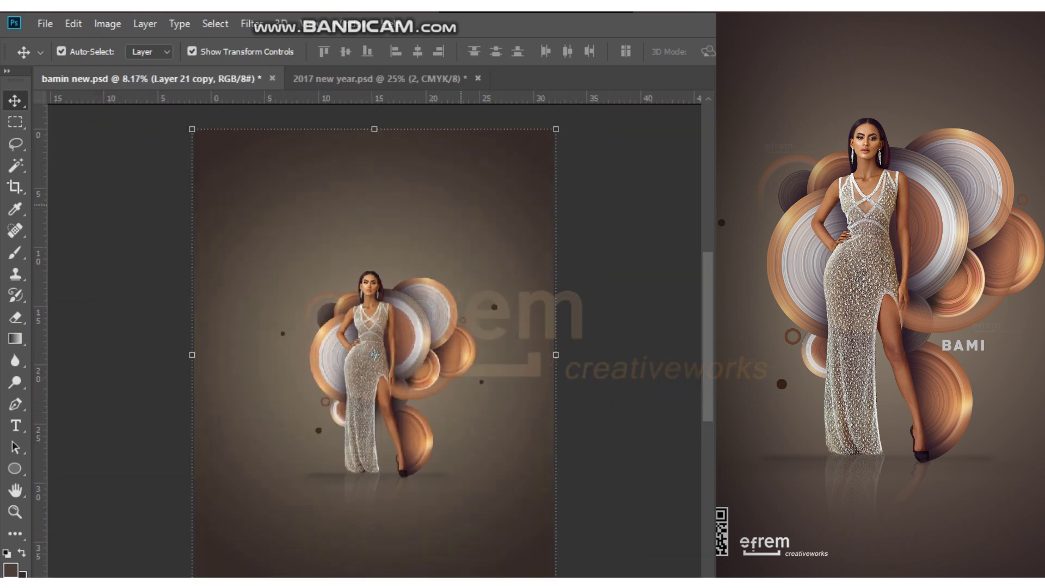
scroll(374, 354, "up", 1)
key("ctrl+e")
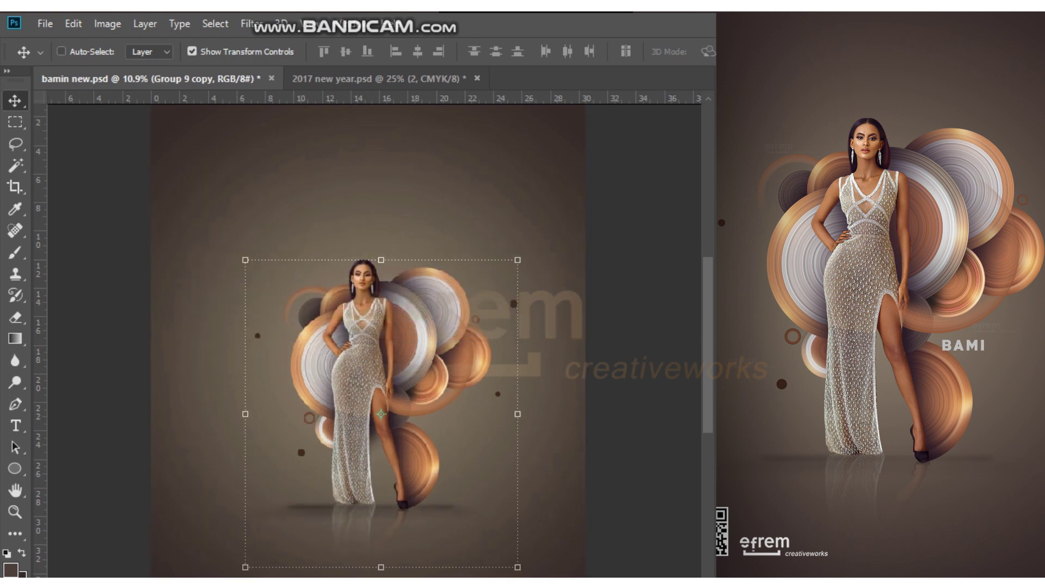
mouse_move(517, 260)
left_mouse_down()
mouse_move(532, 219)
mouse_move(551, 207)
left_mouse_up()
scroll(551, 207, "down", 2)
mouse_move(403, 283)
left_mouse_down()
mouse_move(401, 298)
mouse_move(400, 288)
left_mouse_up()
key("Return")
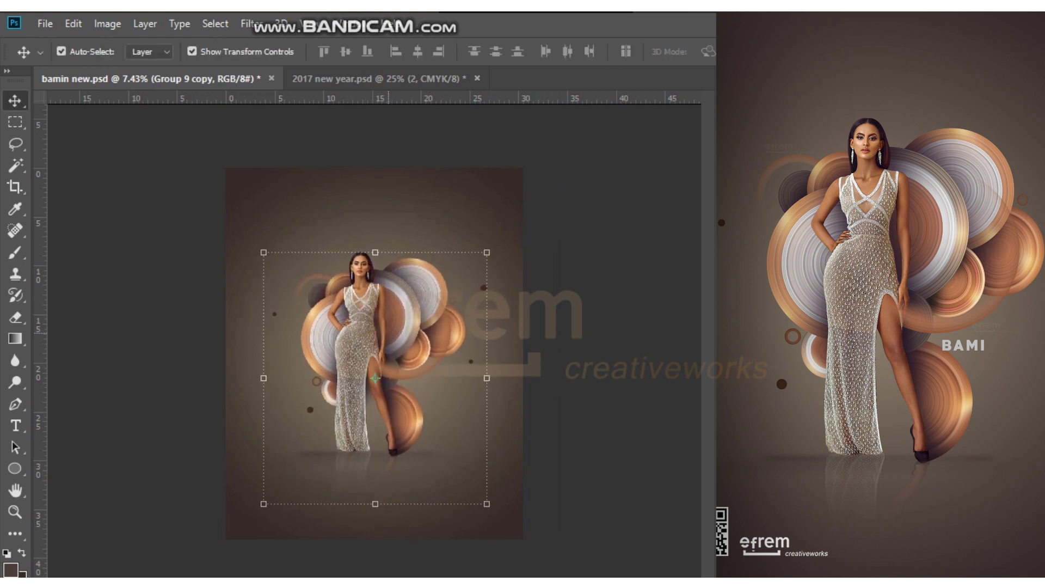
scroll(401, 357, "down", 1)
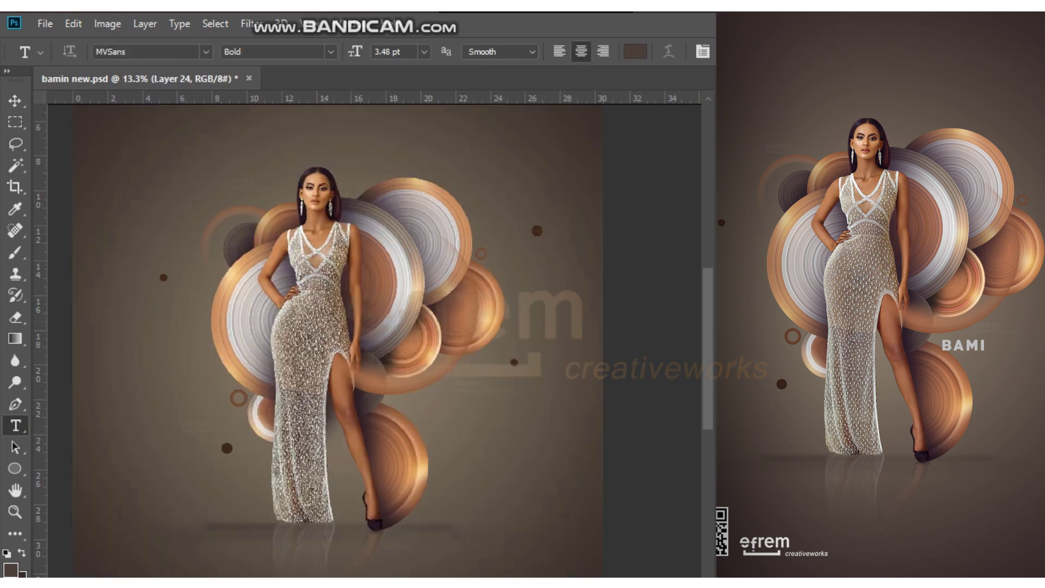
Draw a text box right of the model's legs with text colour #a69a9a.
left_click_drag(455, 430, 562, 446)
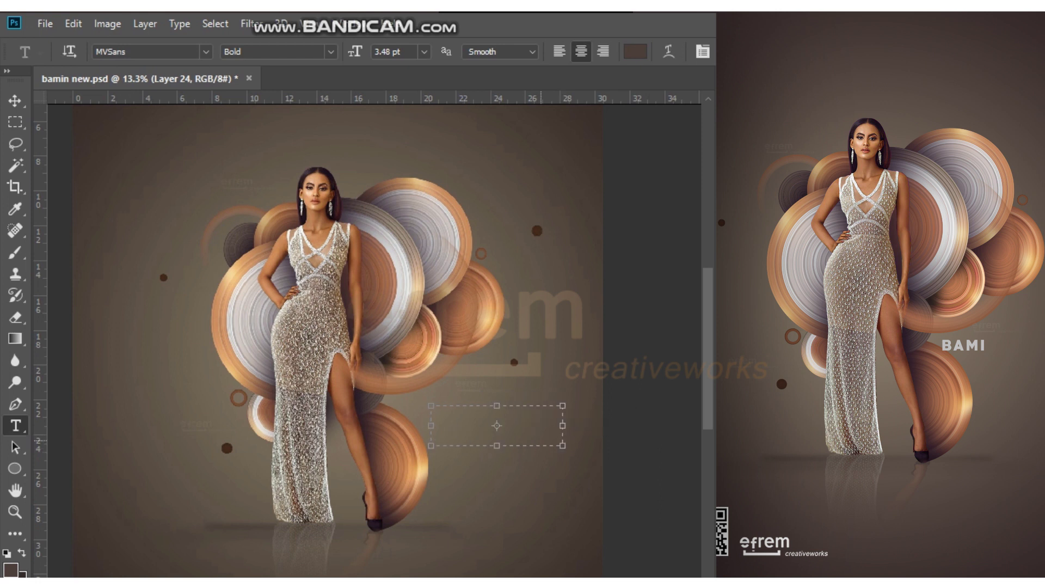
left_click(635, 51)
type("a69a9a")
key("Return")
Set the BAMI caption to 30 pt and commit it.
key("ctrl+a")
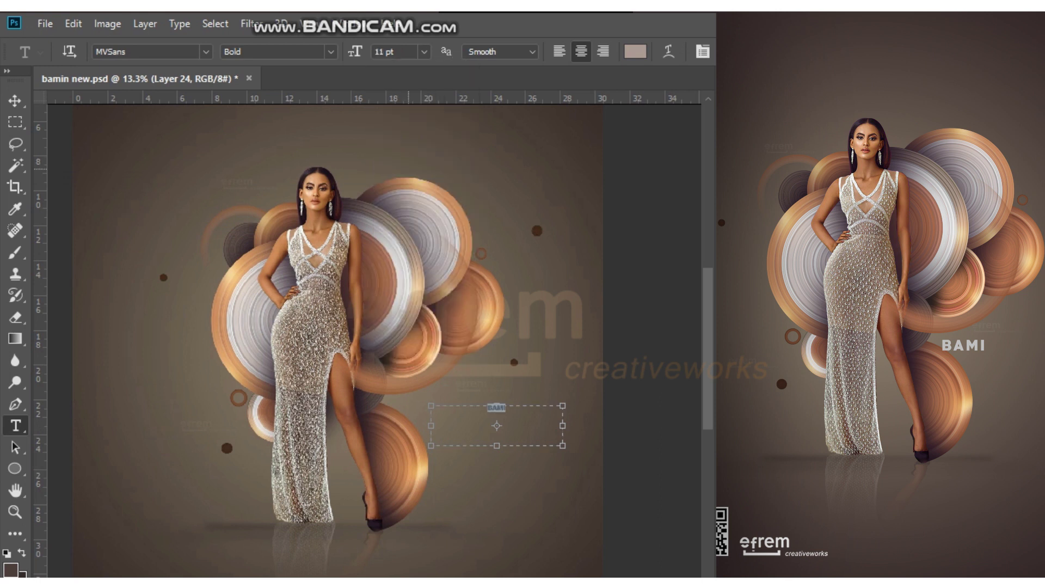
left_click(425, 51)
left_click(405, 271)
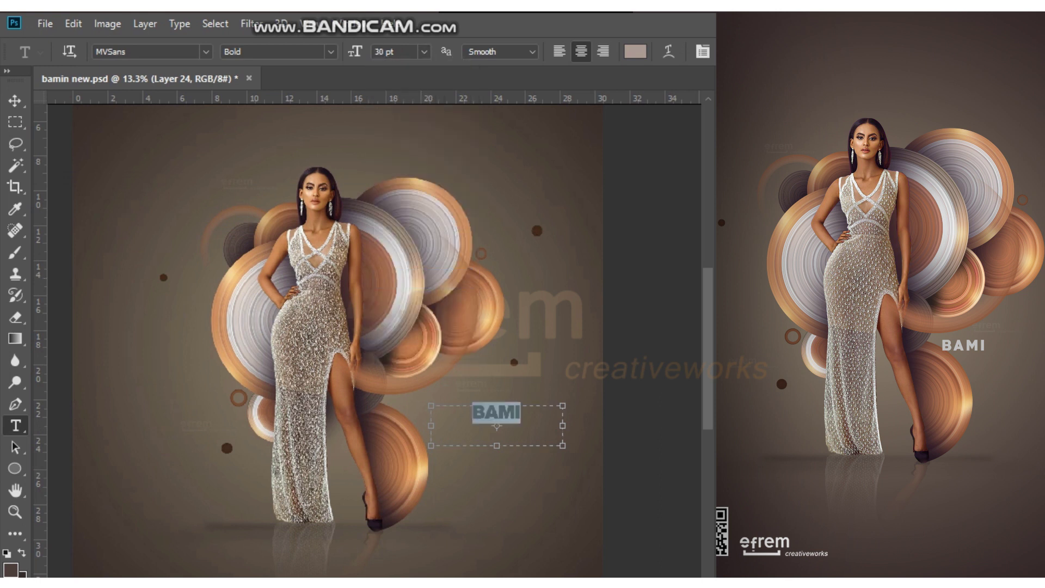
left_click(15, 100)
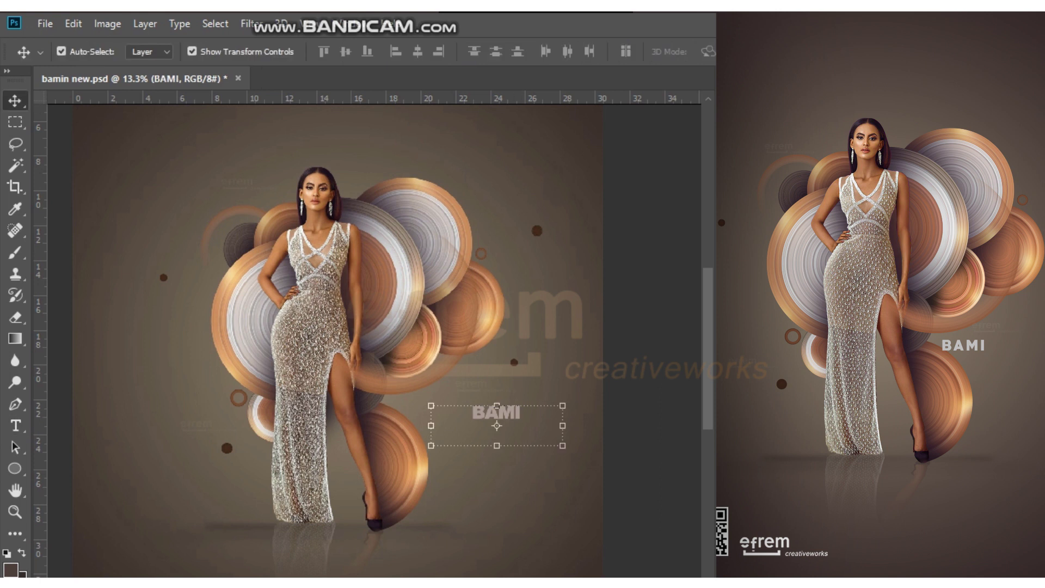
key("t")
left_click(702, 51)
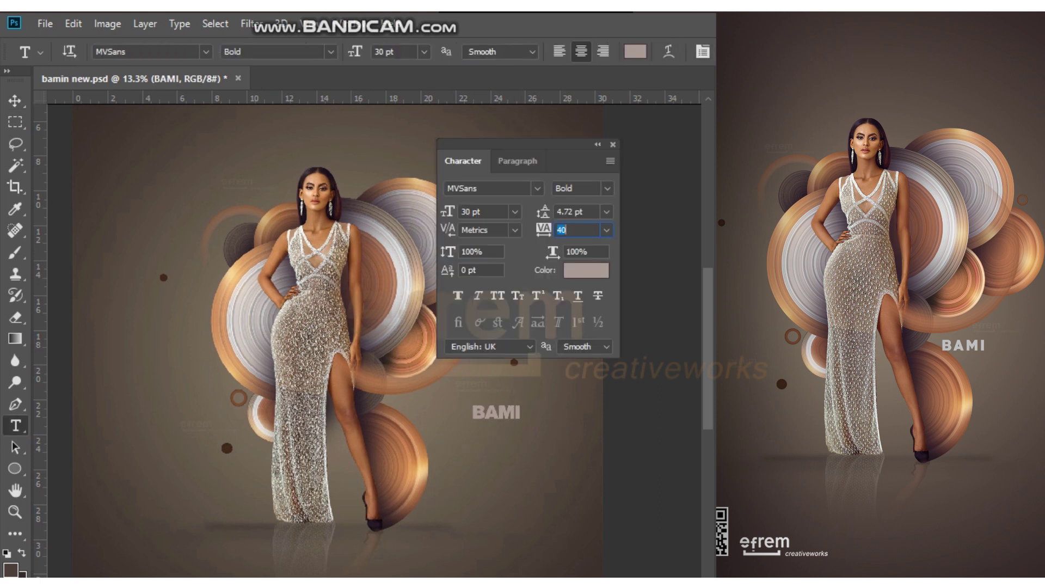
Set the BAMI caption font to PRIMETIME and move the Character panel aside.
left_click(537, 188)
key("Up")
key("Up")
key("Up")
key("Up")
key("Up")
left_click(538, 188)
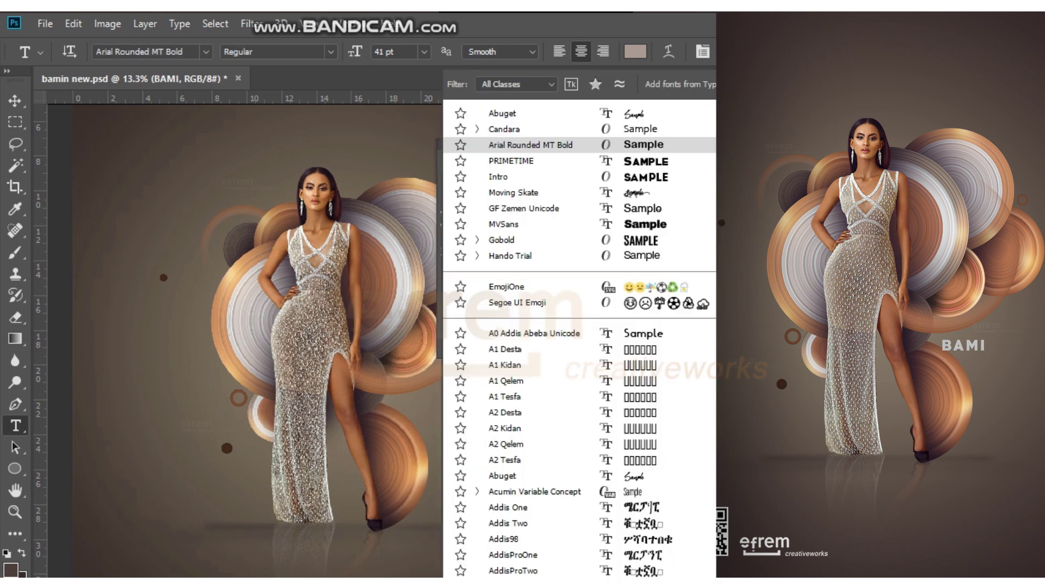
left_click(511, 160)
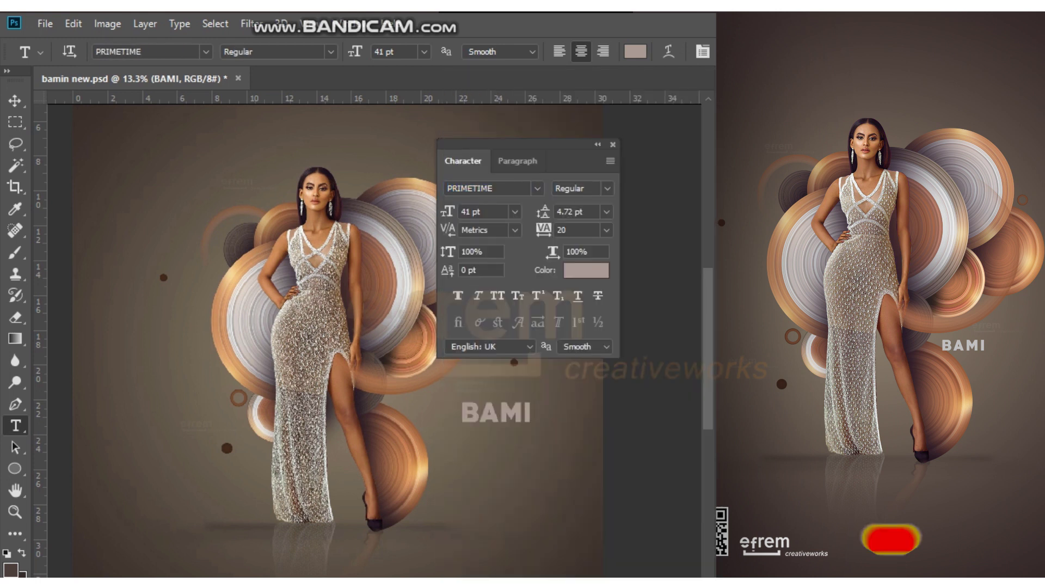
key("v")
mouse_move(518, 145)
left_mouse_down()
mouse_move(328, 154)
mouse_move(133, 231)
left_mouse_up()
scroll(434, 368, "up", 3)
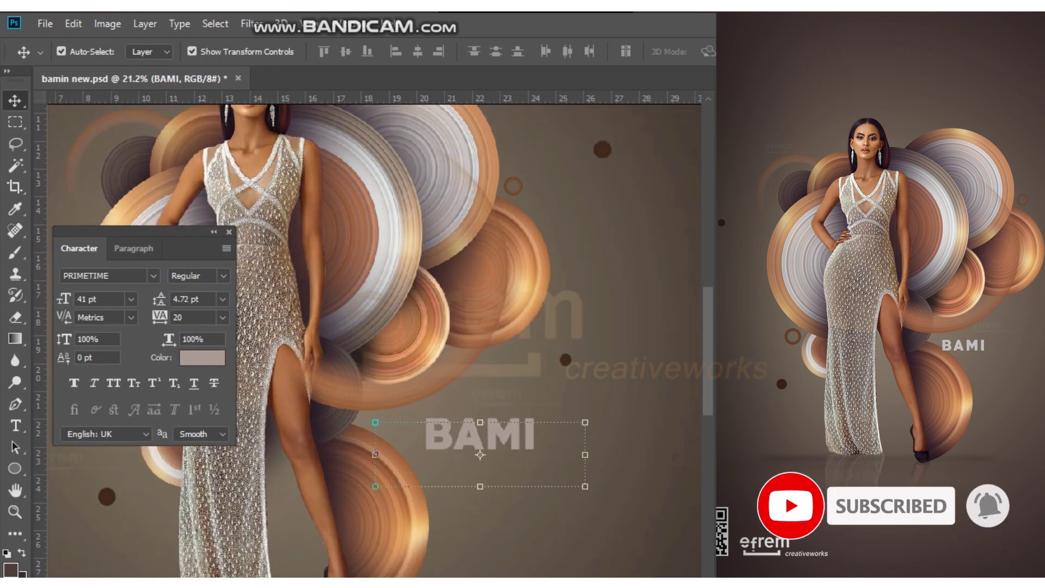
type("30")
key("Return")
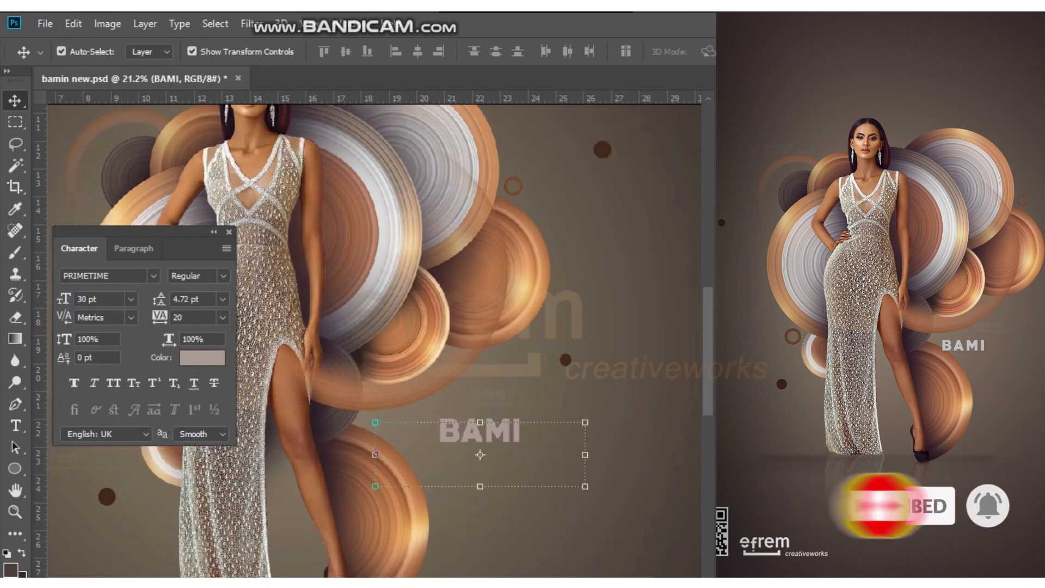
Try Candara, revert to PRIMETIME, and give the caption a light grey colour.
left_click(104, 276)
type("Candara")
key("Escape")
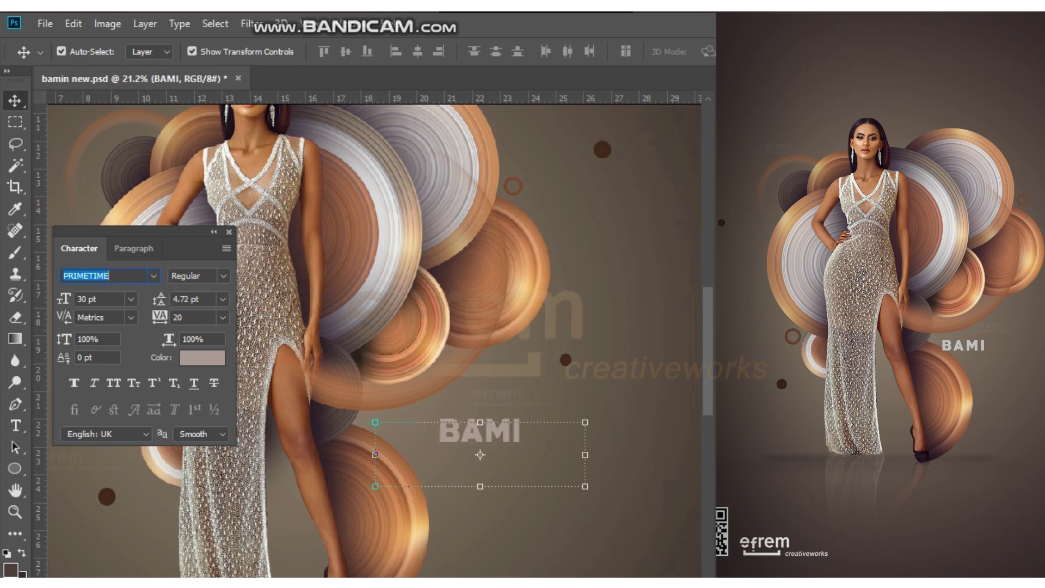
left_click(202, 357)
left_click(79, 275)
key("Return")
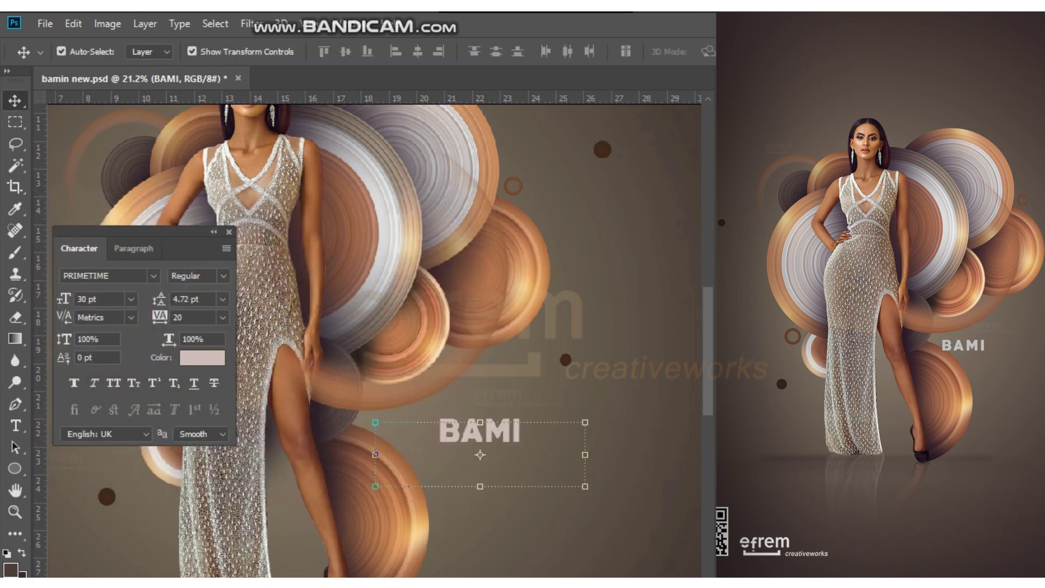
left_click(202, 357)
left_click(57, 305)
key("Return")
left_click(284, 340)
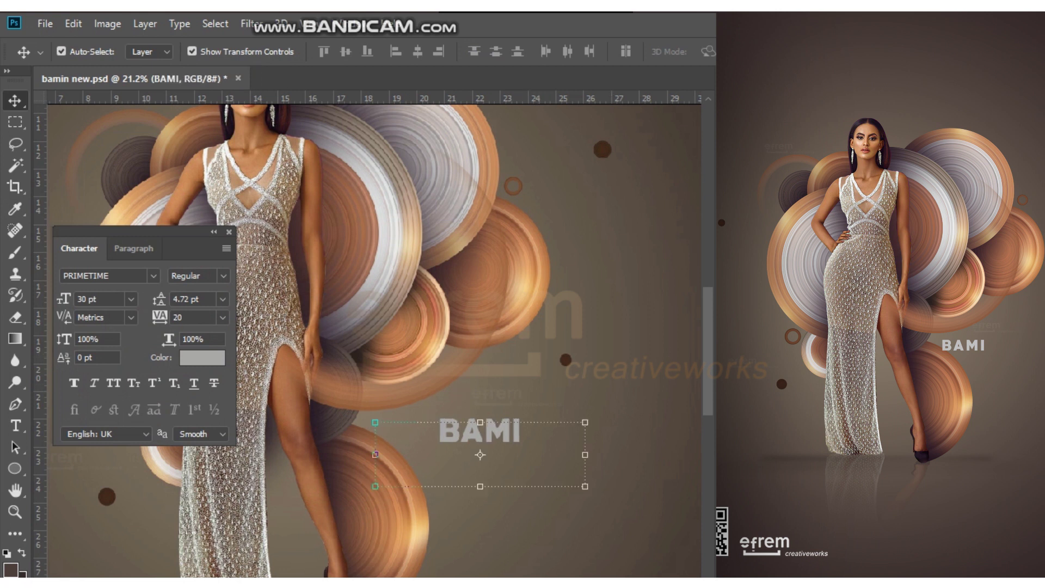
Set the BAMI caption size to 28 pt and confirm its light grey colour.
scroll(375, 454, "up", 1)
scroll(375, 454, "up", 1)
key("ctrl+t")
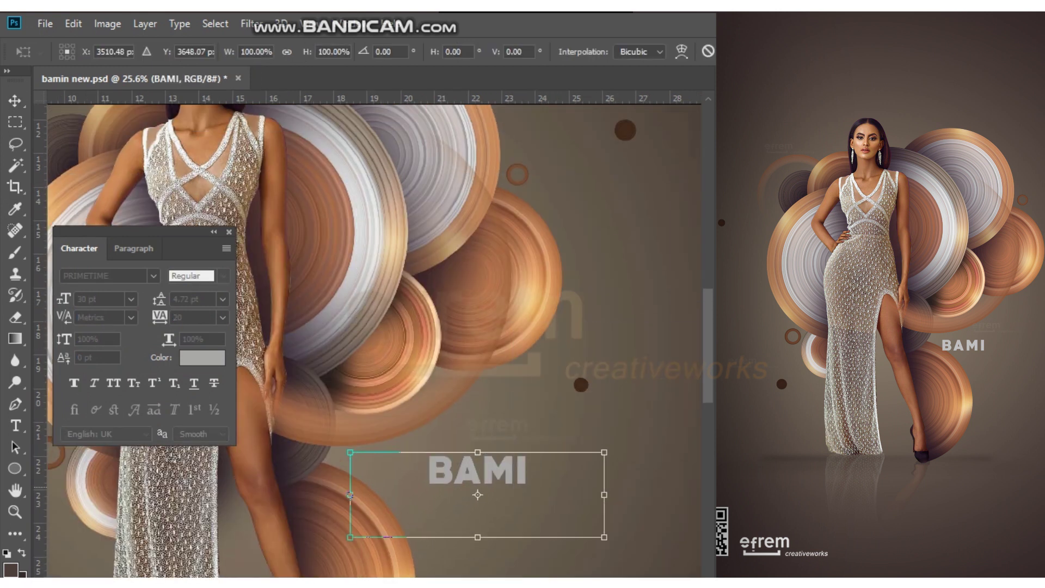
key("Return")
key("t")
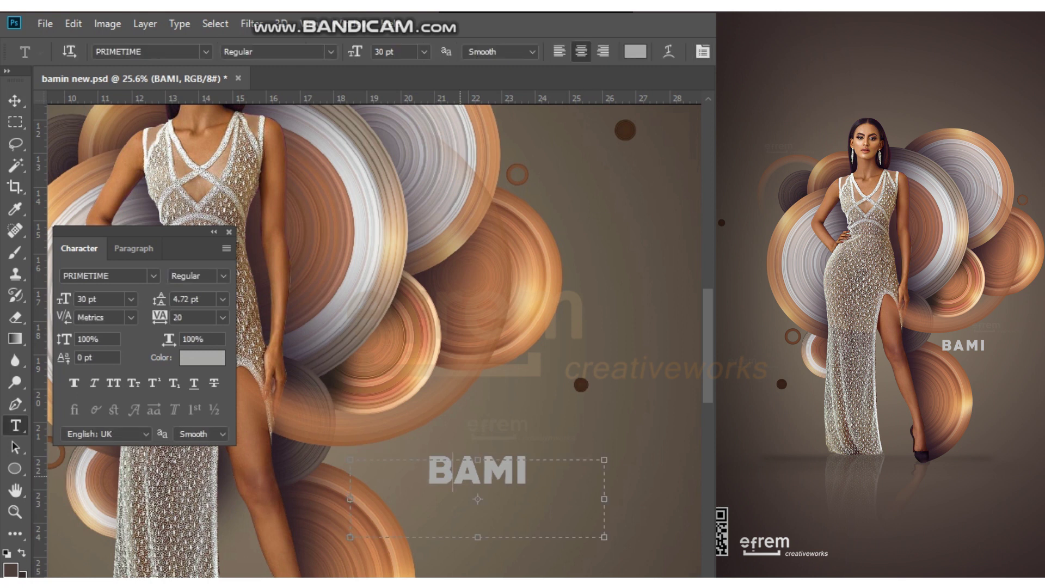
type("ITS")
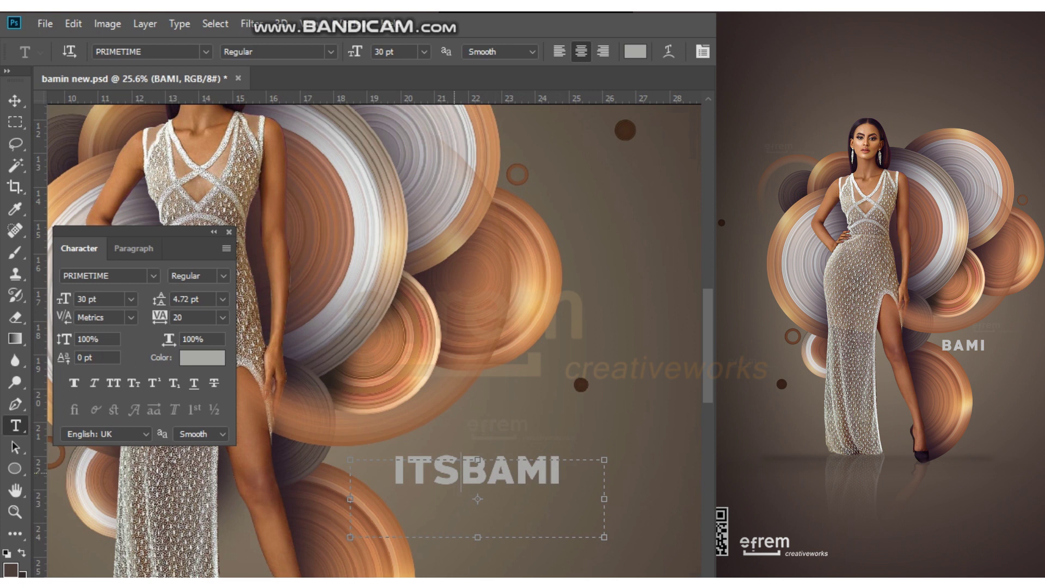
key("BackSpace")
key("BackSpace")
key("BackSpace")
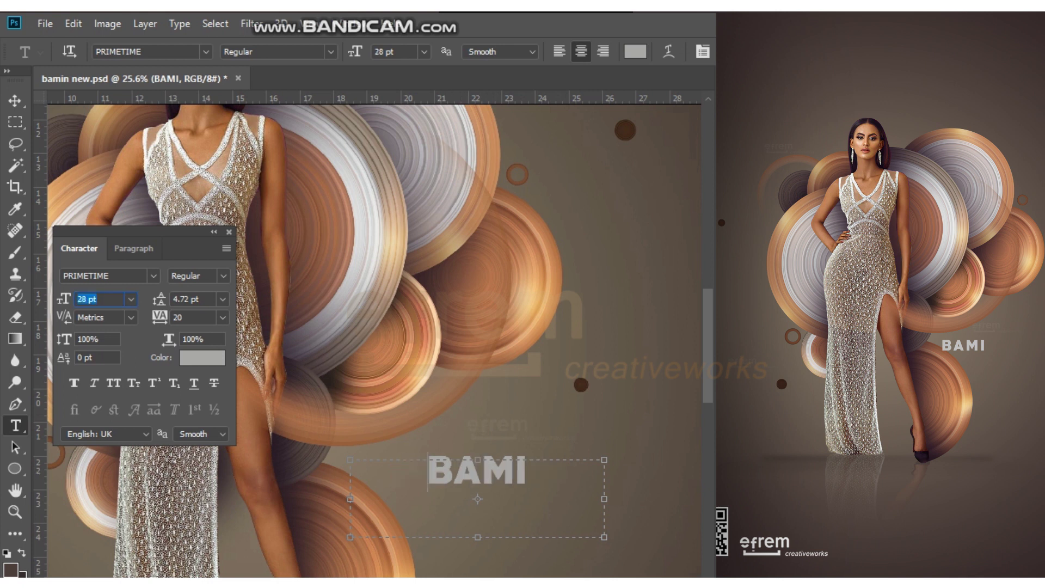
key("ctrl+shift+period")
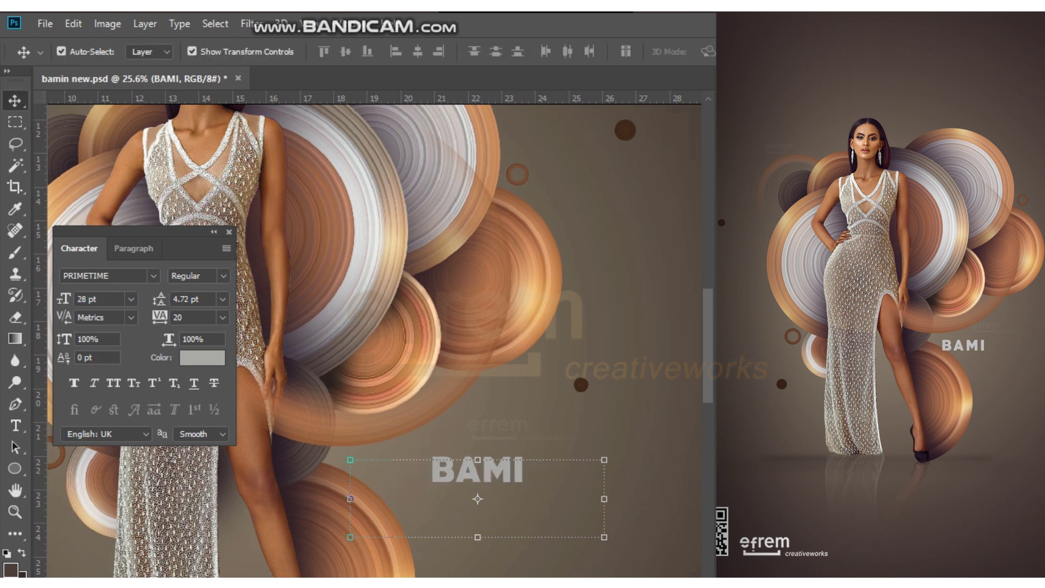
left_click(202, 358)
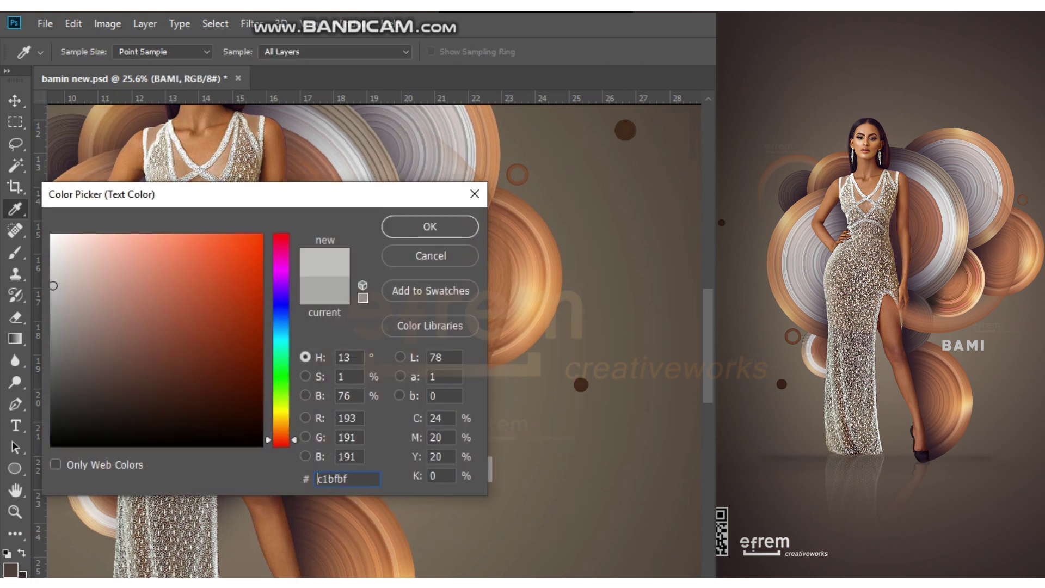
key("Return")
key("ctrl+minus")
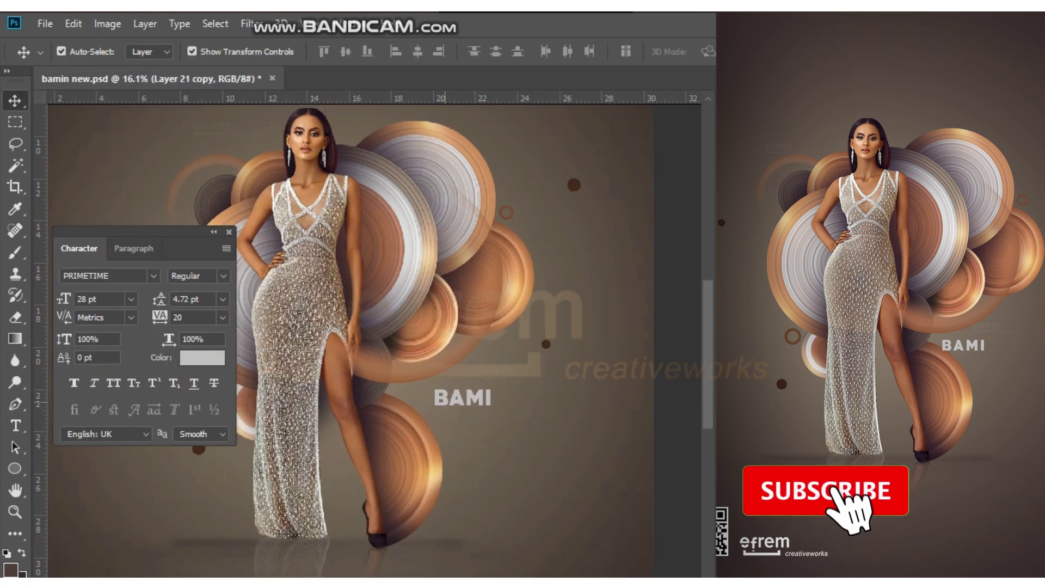